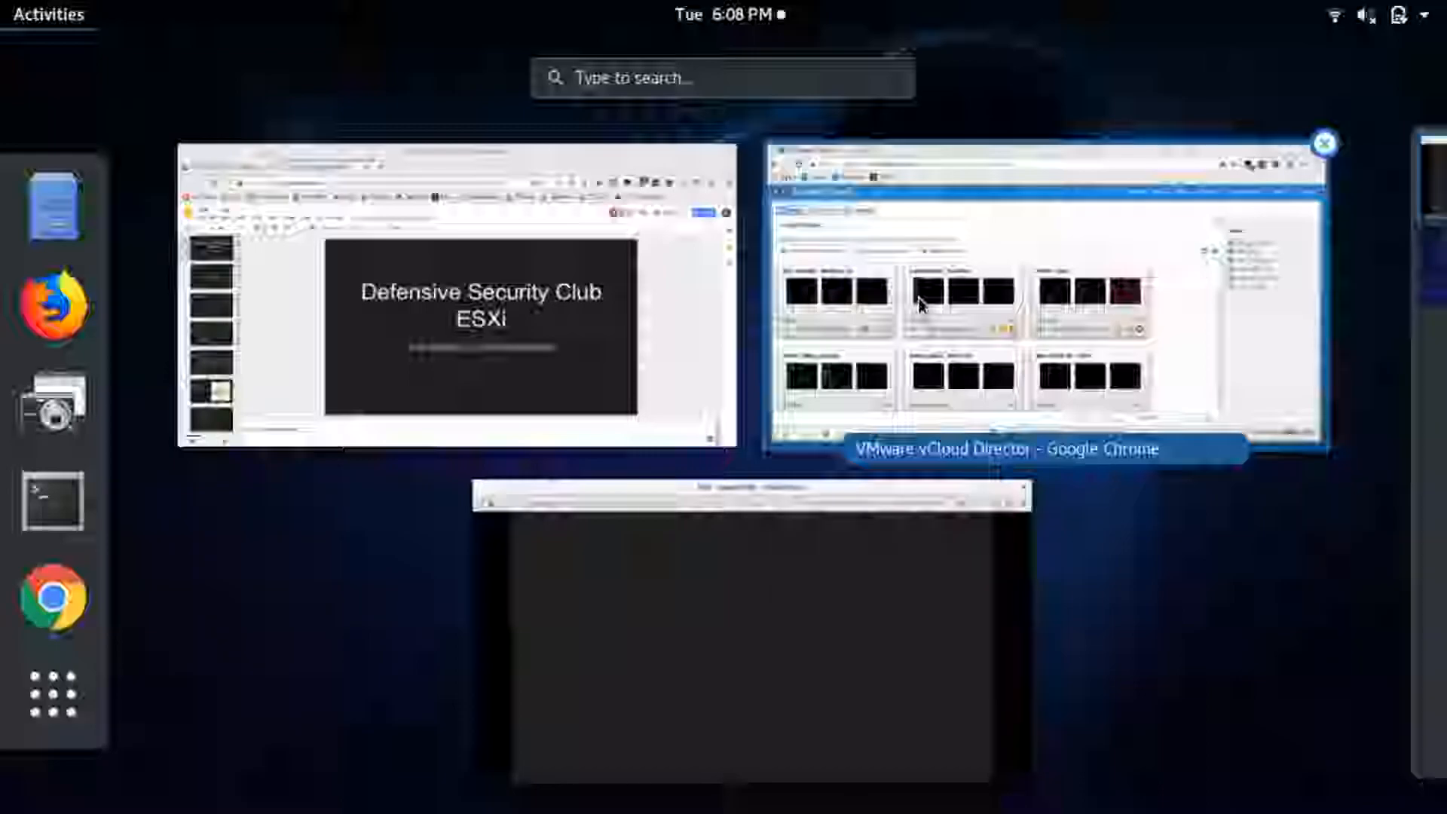
- Open the DefSec_ESXi vApp in the vCloud Director window and bring up the ESXi machine's console in a maximized window
left_click(950, 346)
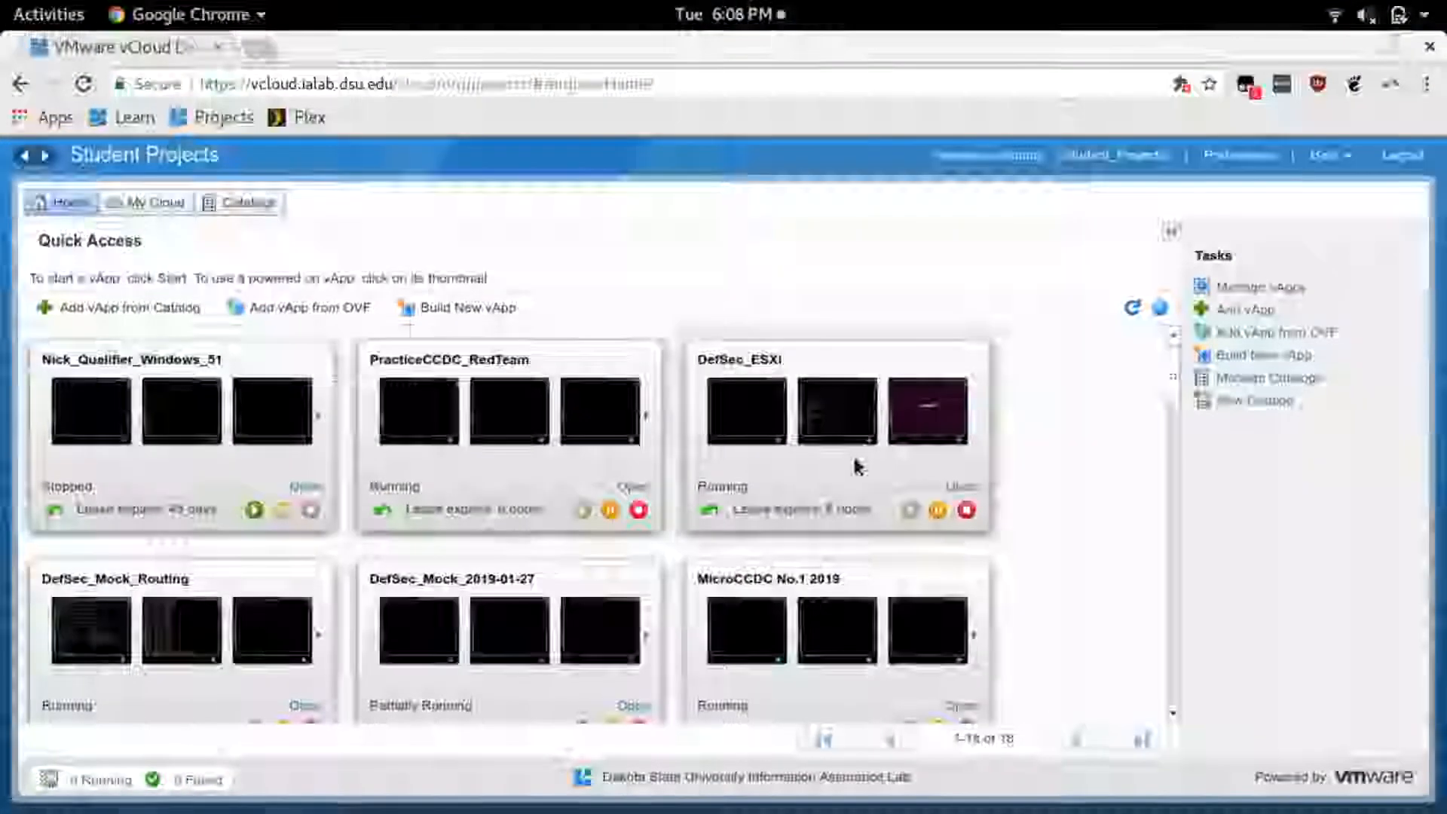
left_click(963, 488)
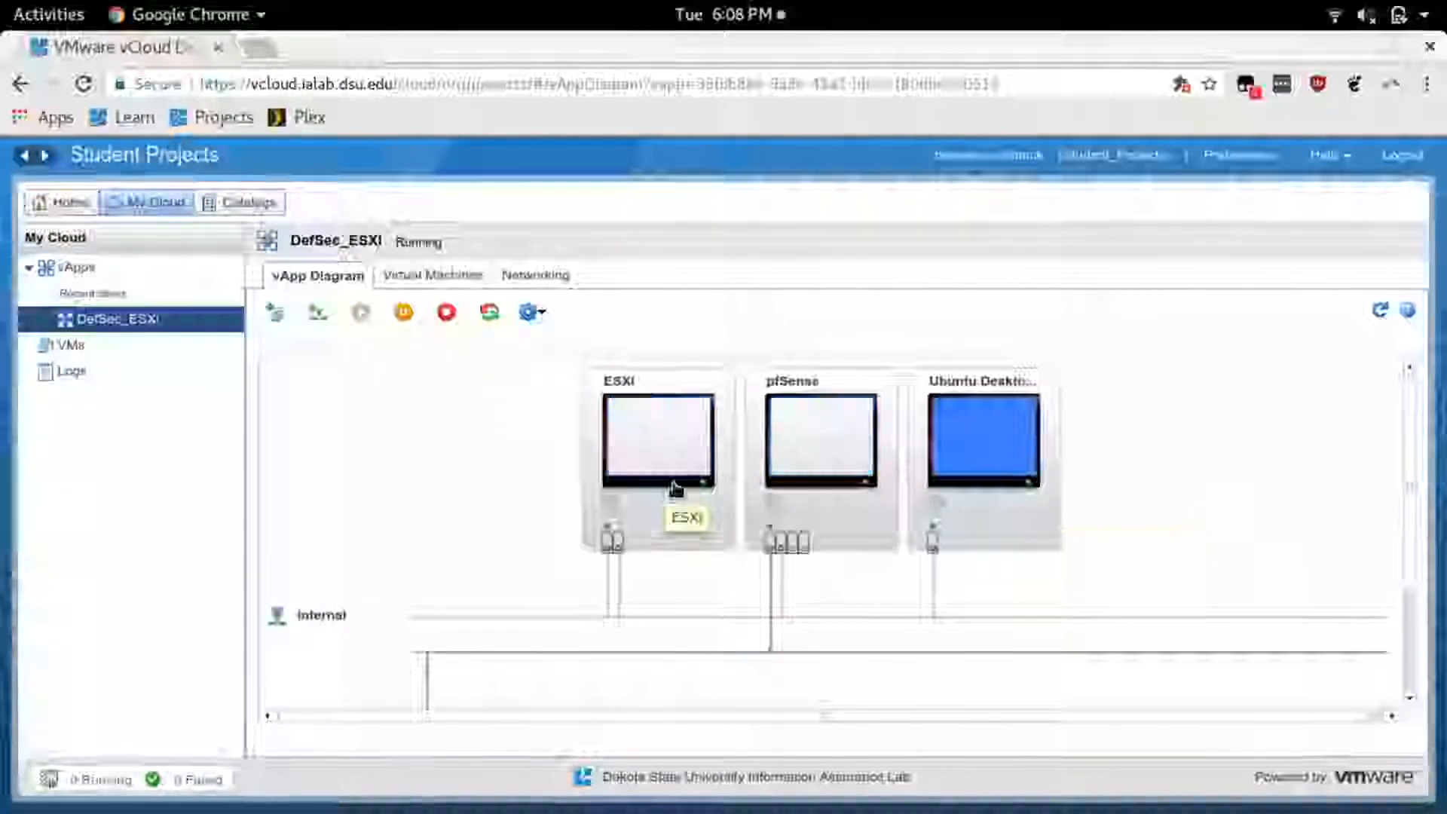
left_click(678, 471)
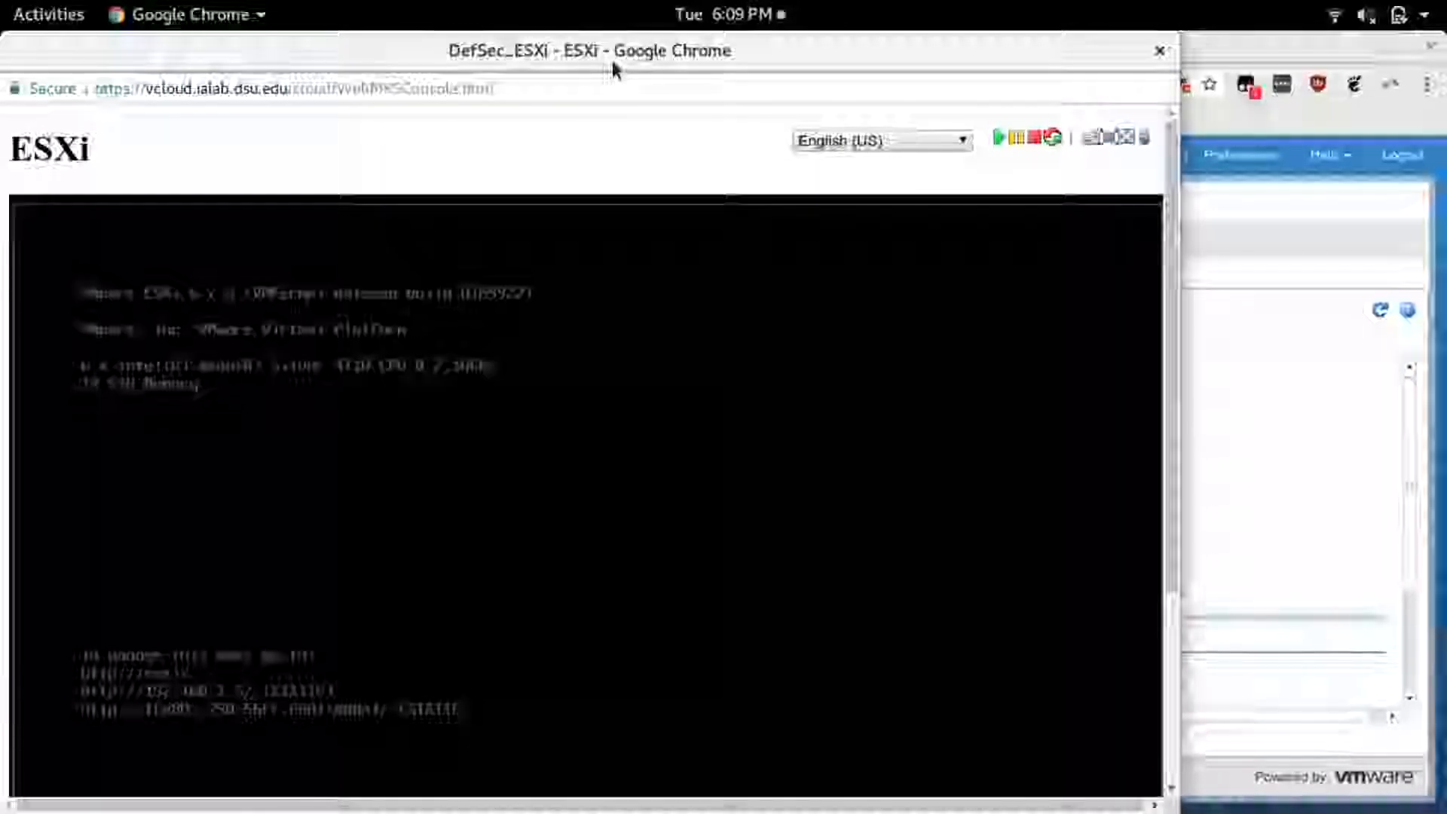
double_click(925, 66)
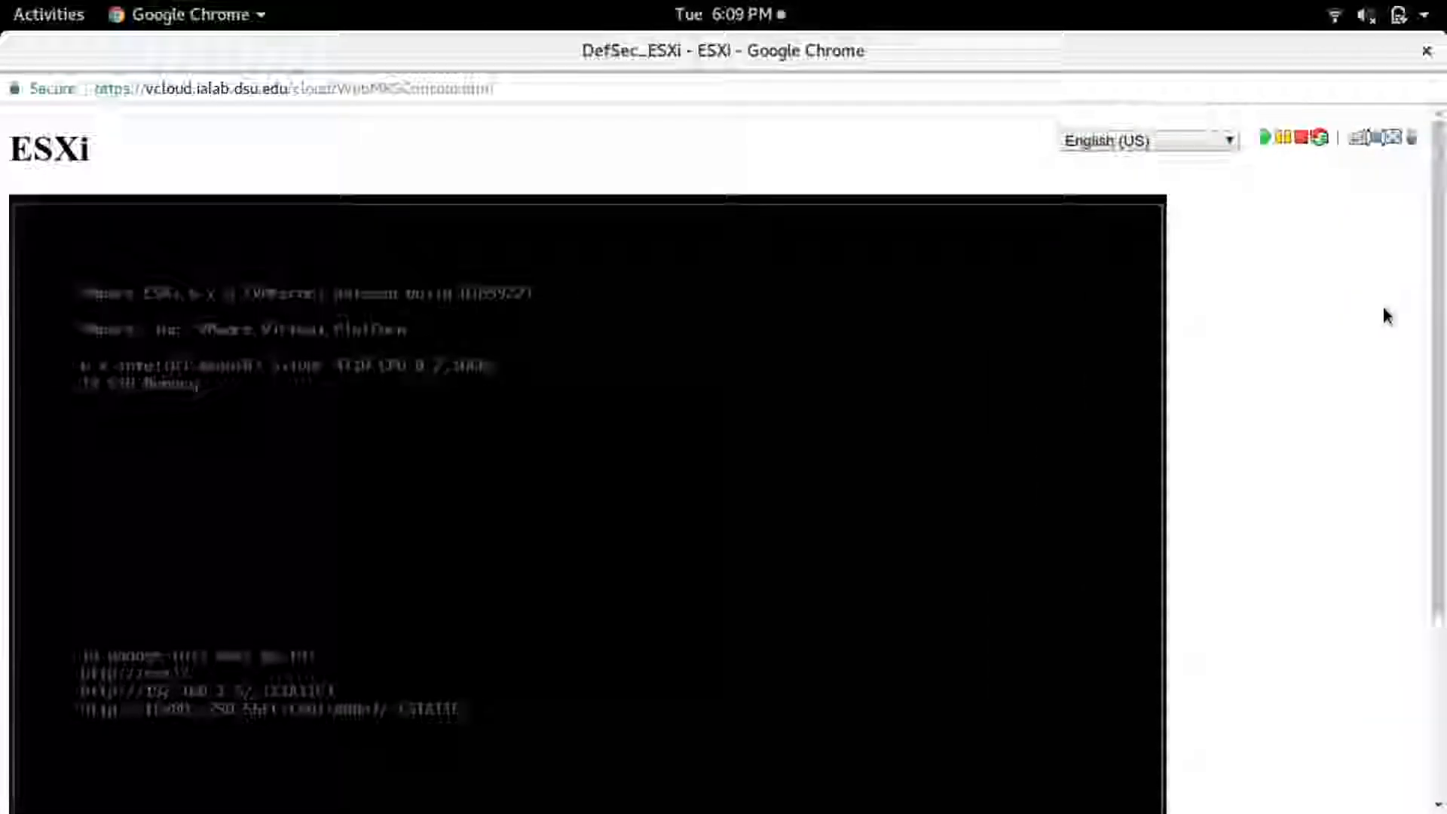
- Log in to the ESXi host's system customization as root, entering the account password
left_click_drag(1437, 332, 1437, 427)
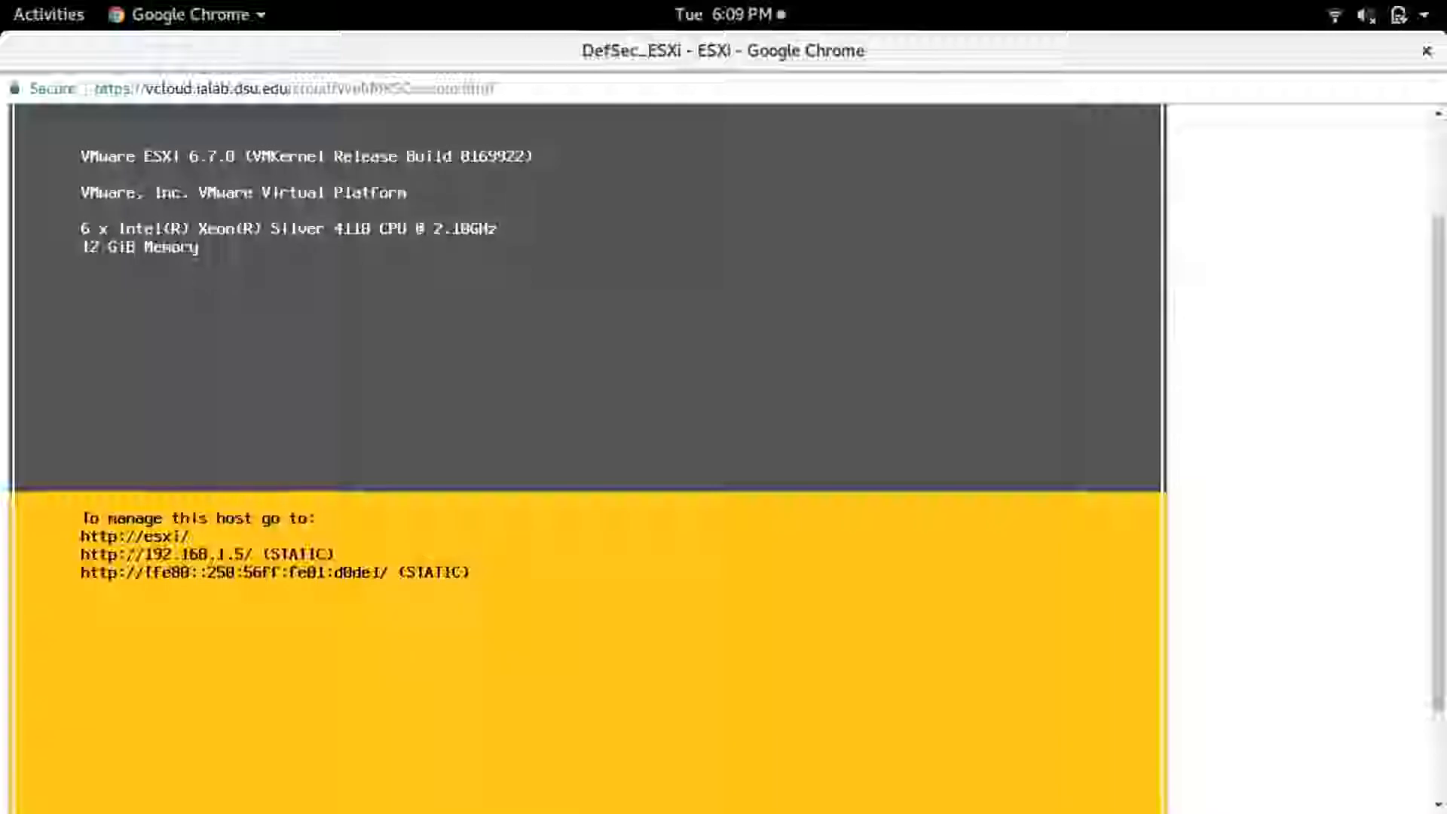
scroll(1429, 337, "down", 3)
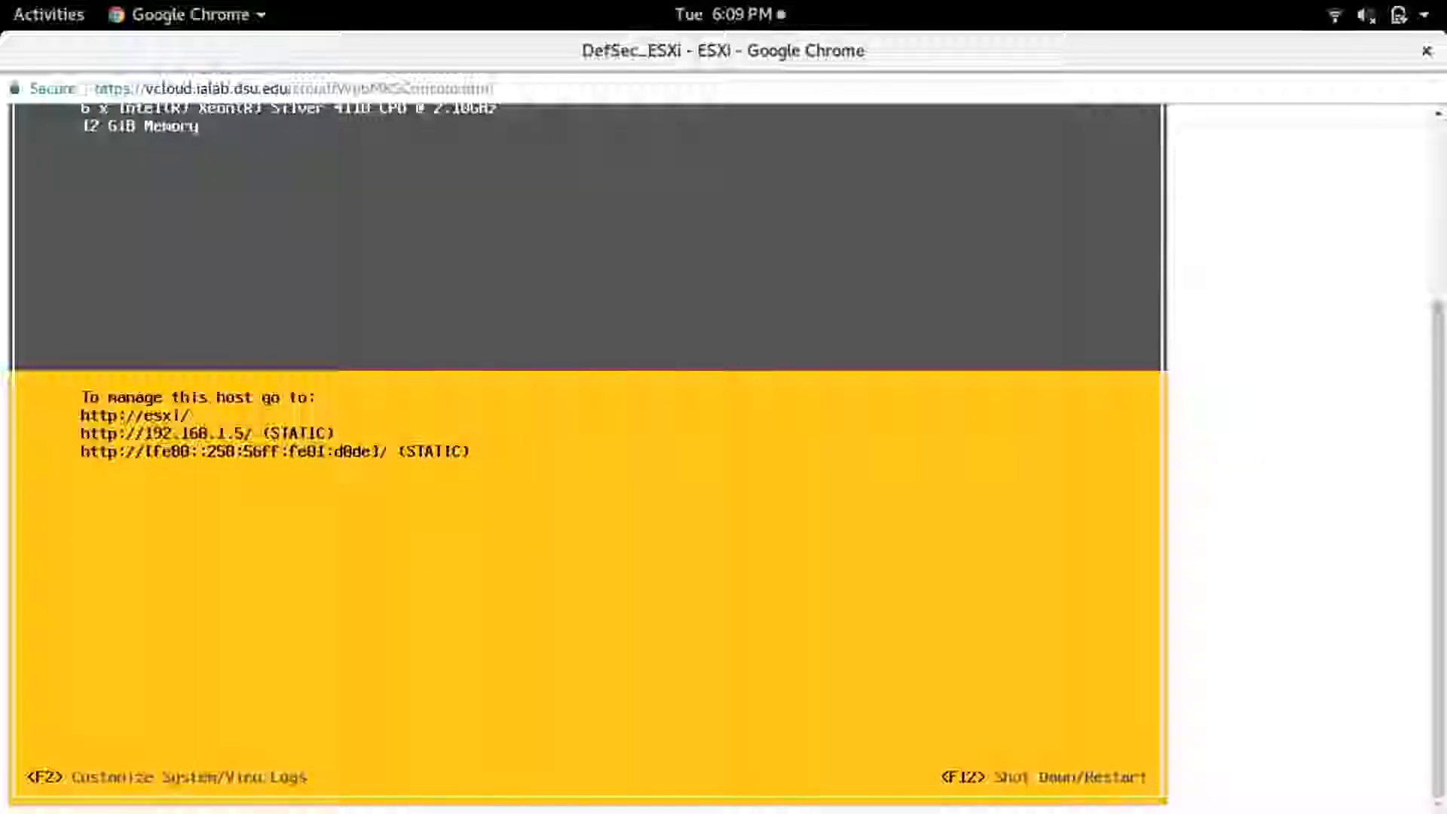
key("F2")
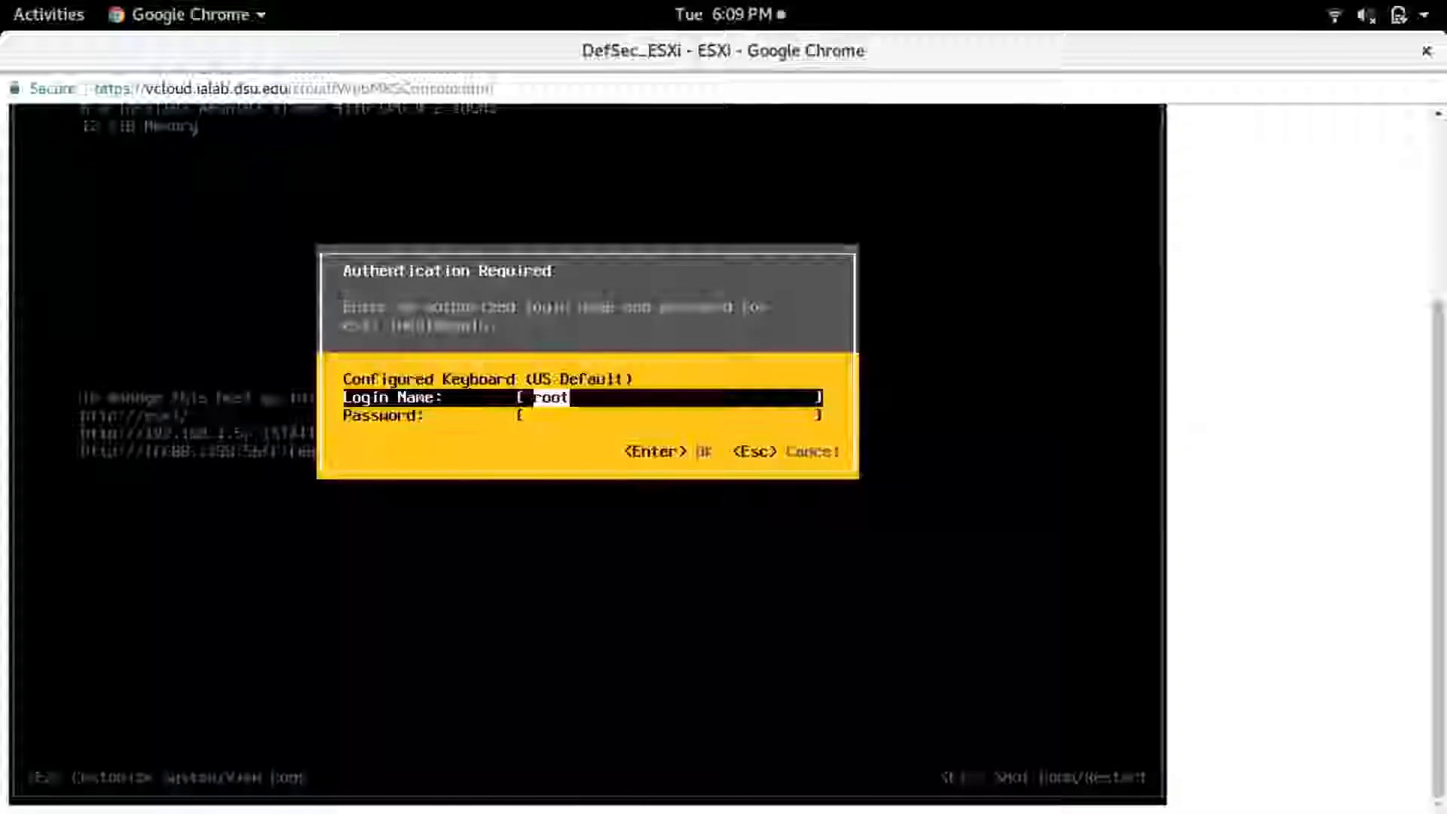
key("Tab")
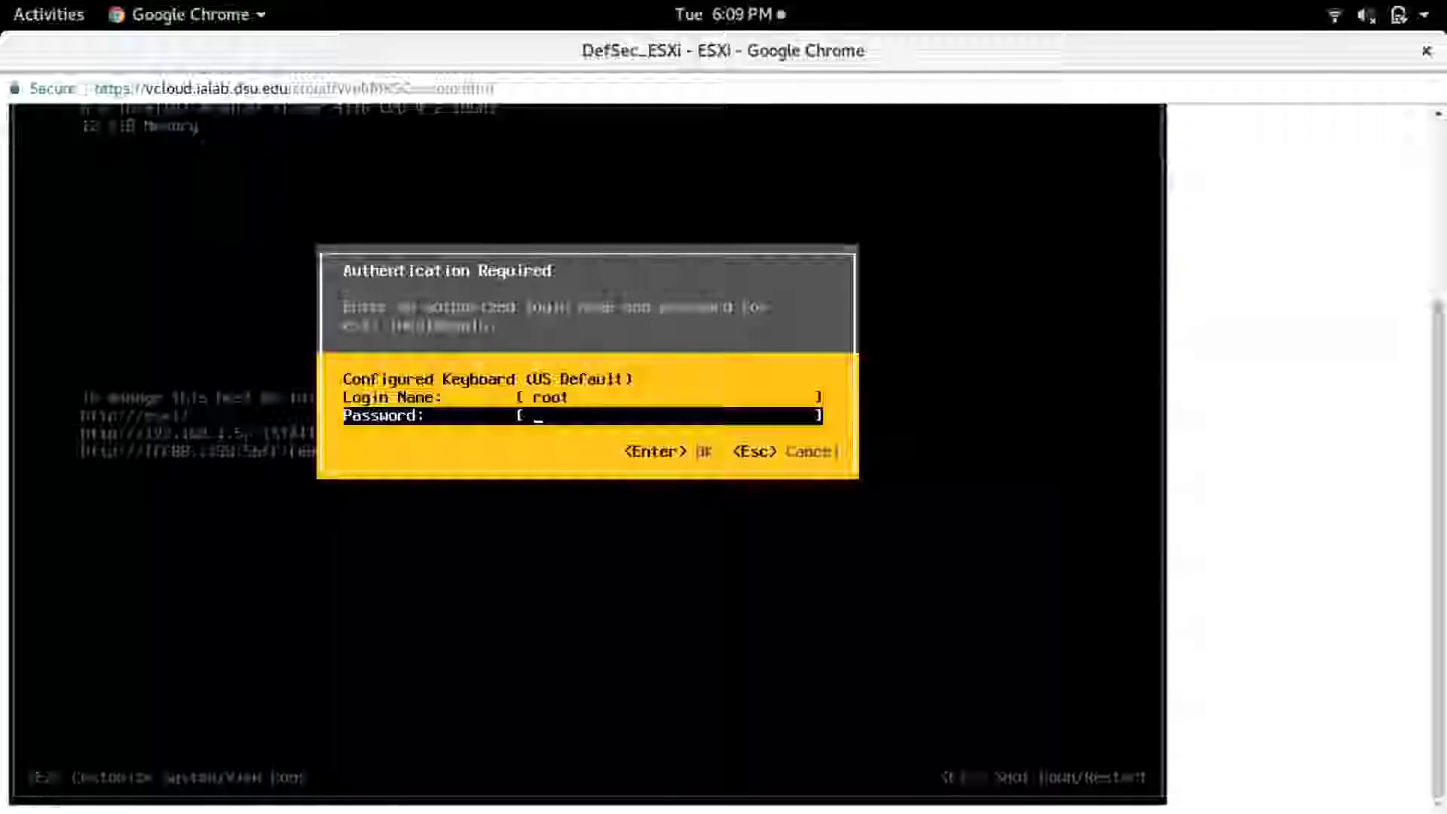
type("**********")
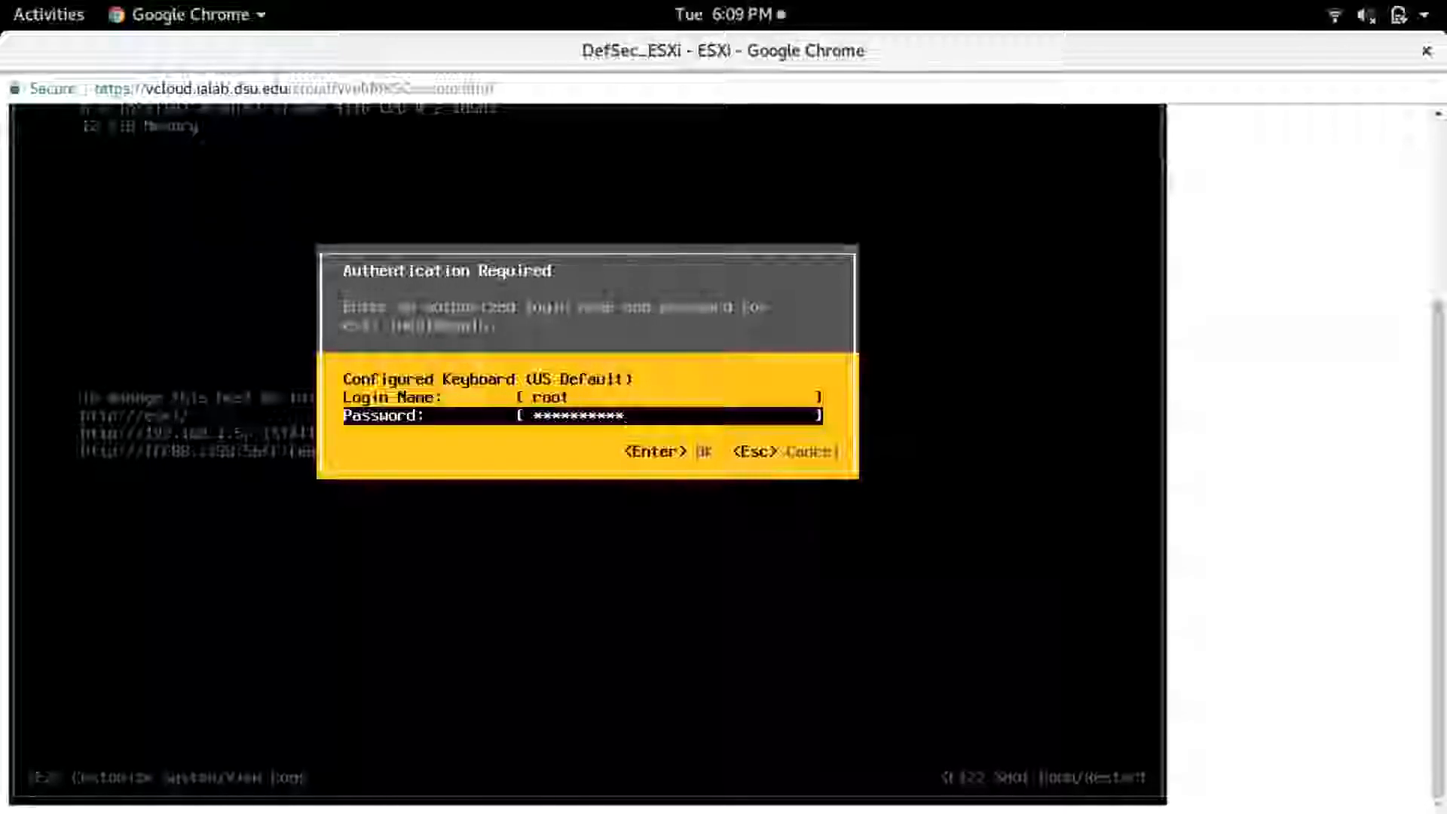
key("Return")
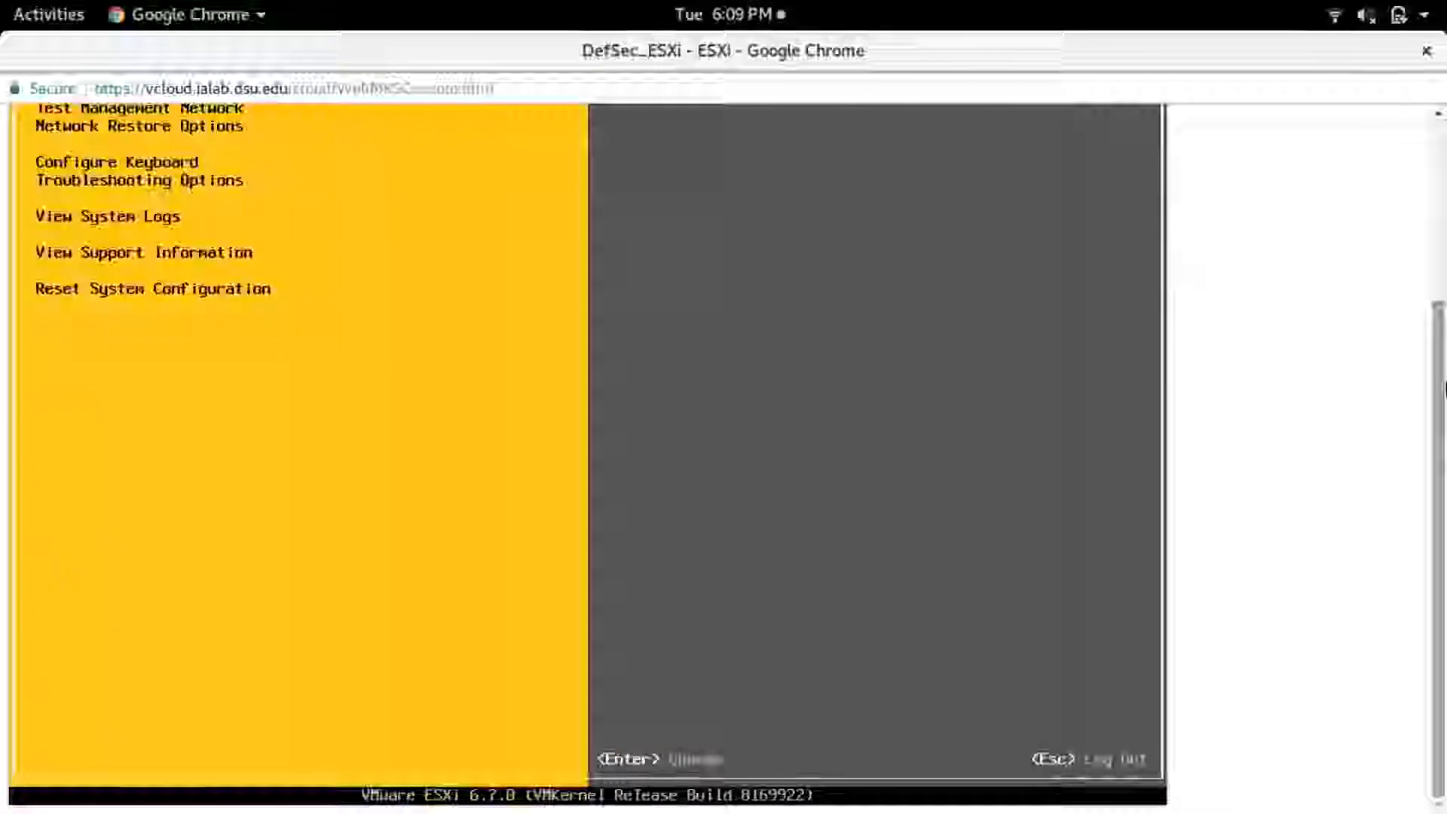
- Change the root password through Configure Password, entering the old password and the new password with its confirmation
scroll(1414, 301, "up", 2)
left_click_drag(1414, 302, 1412, 288)
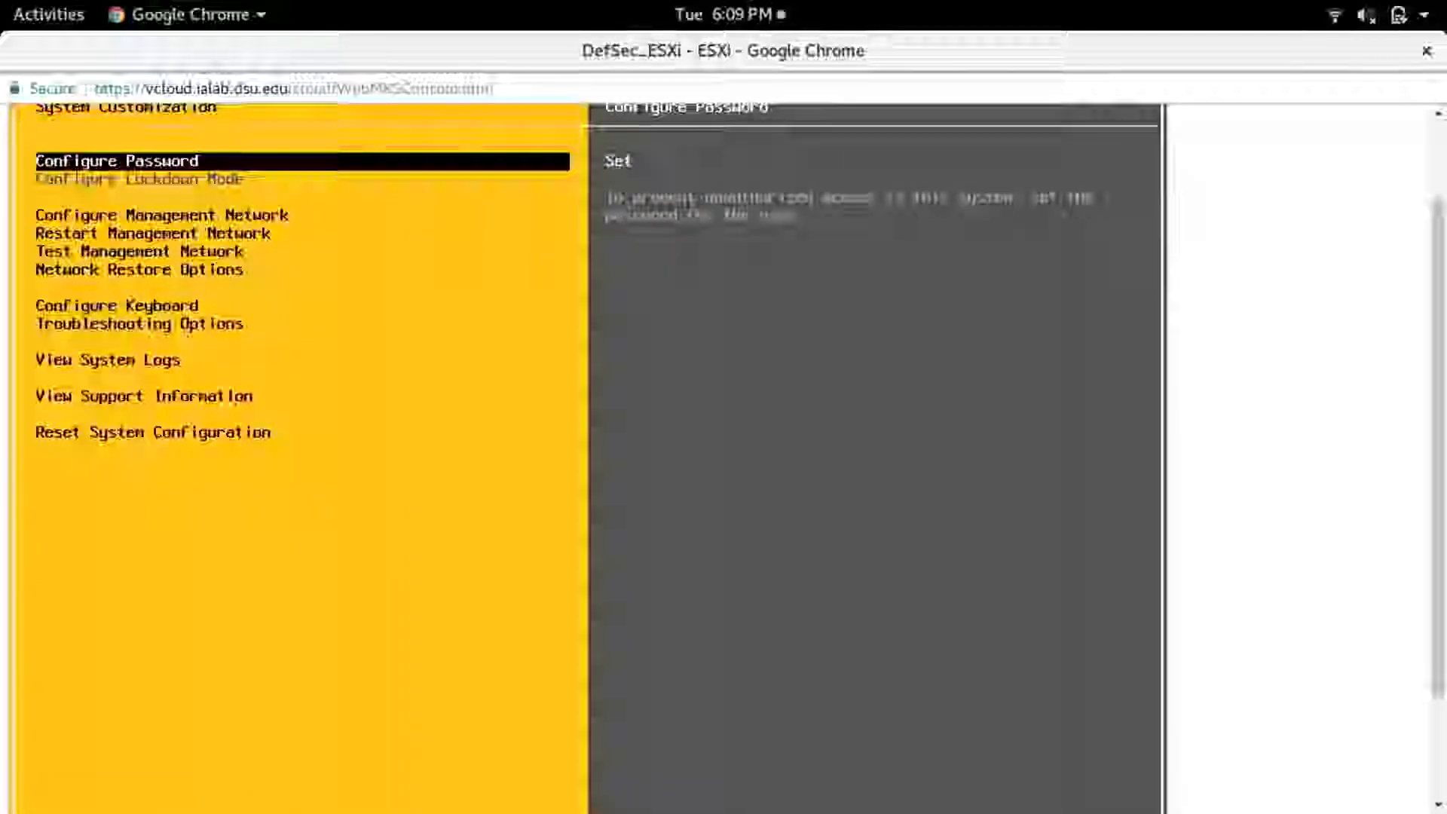
key("Return")
type("**********")
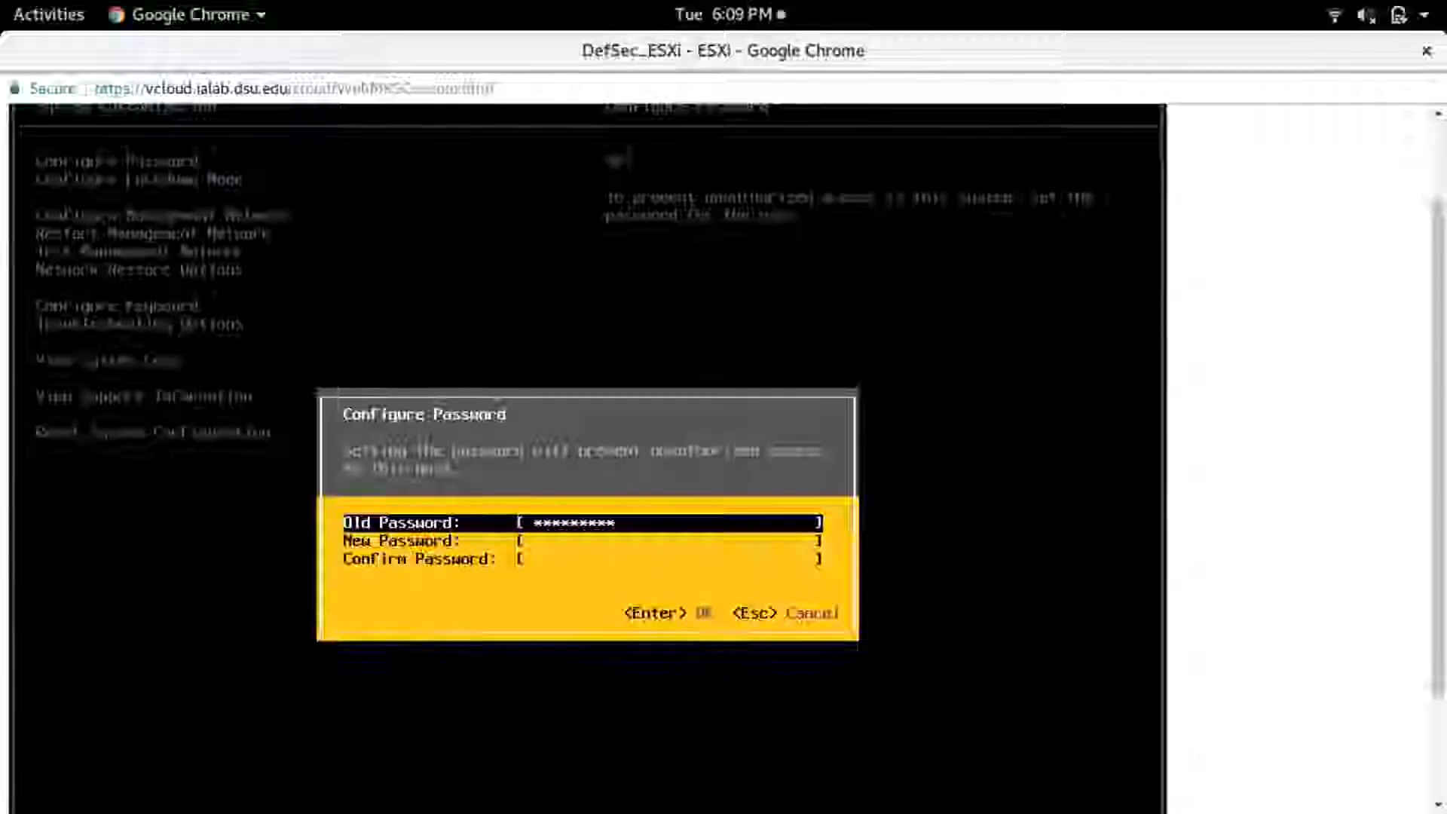
key("Tab")
type("*********")
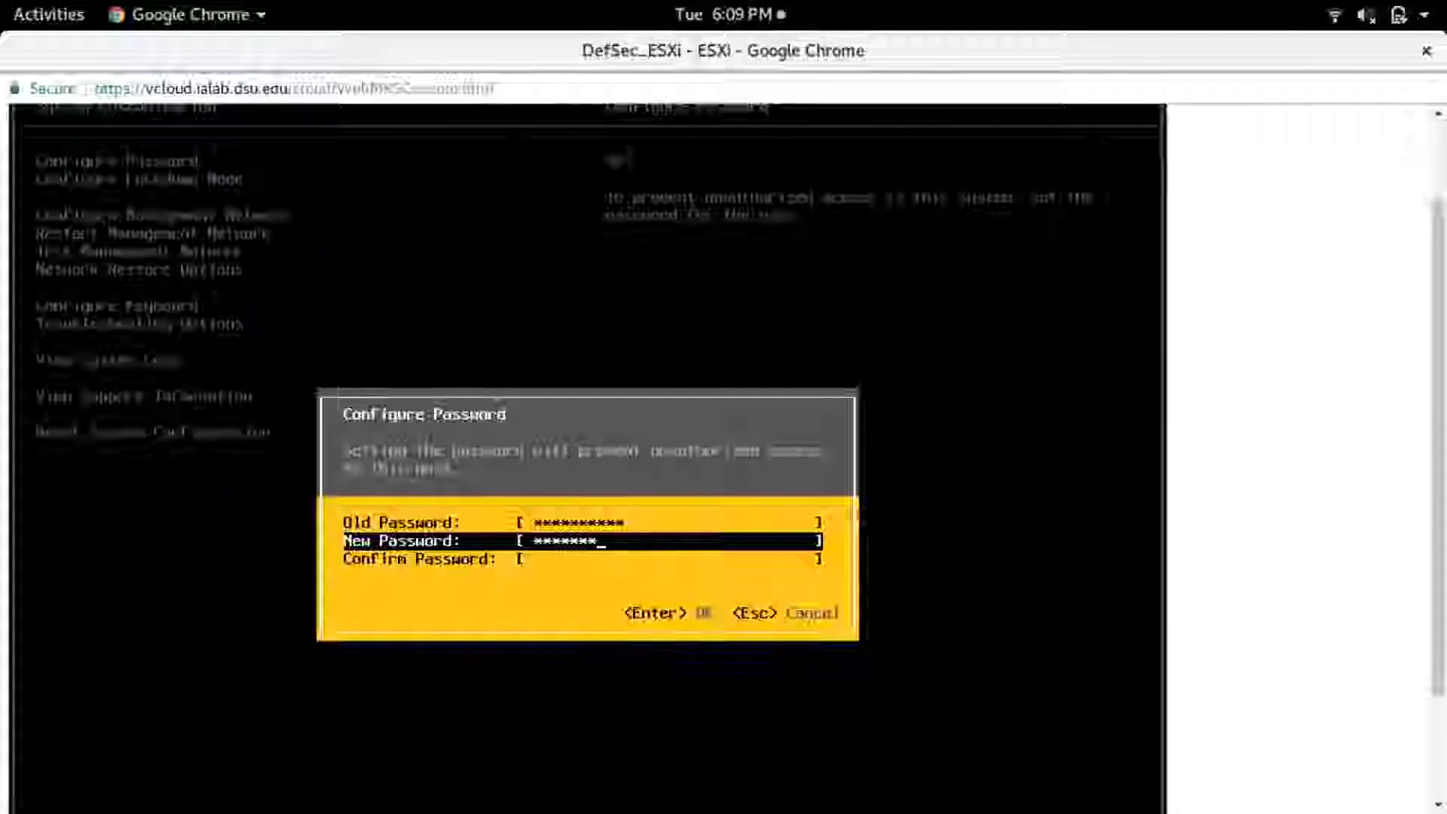
type("*")
key("Tab")
type("**********")
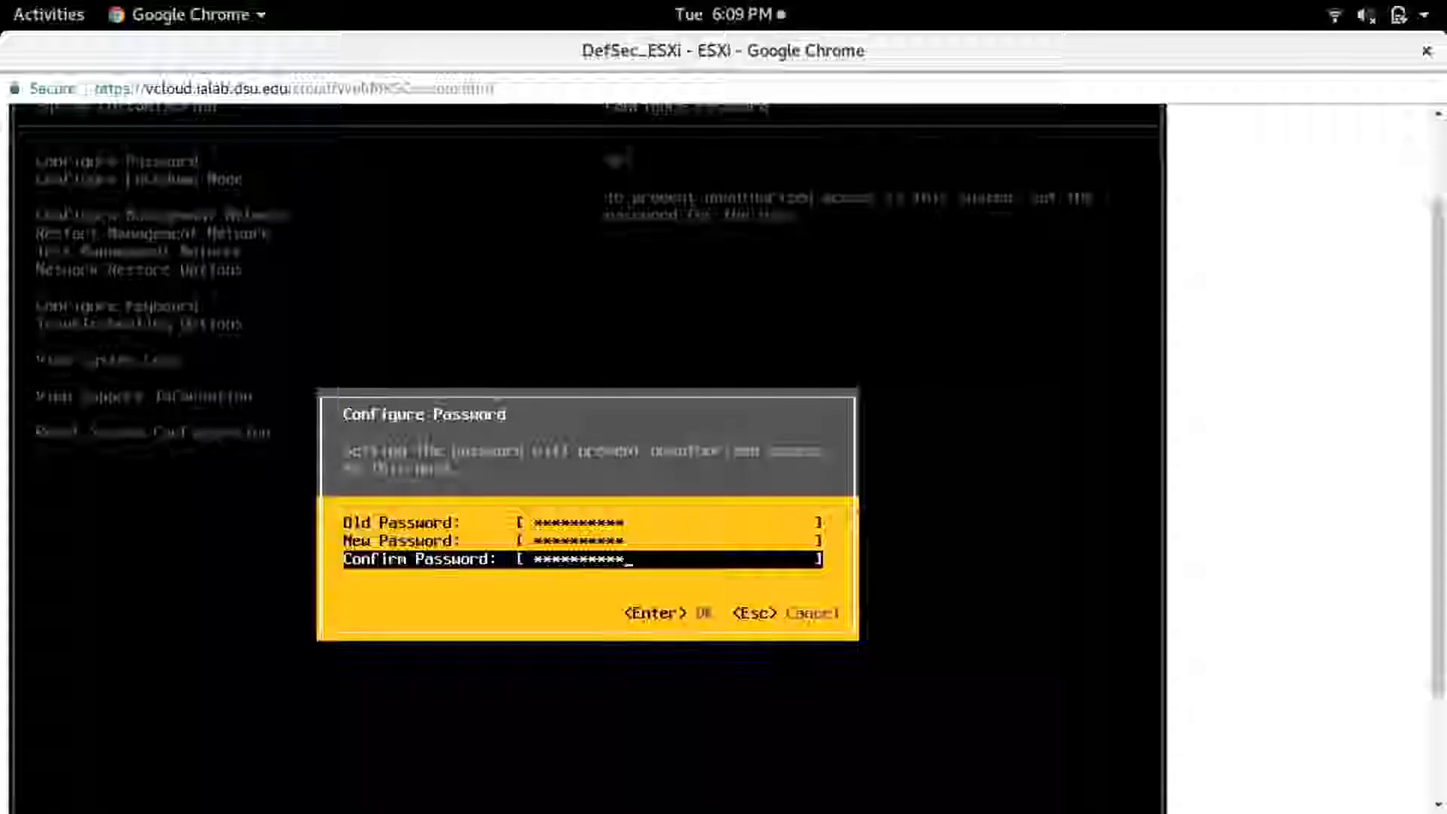
key("Return")
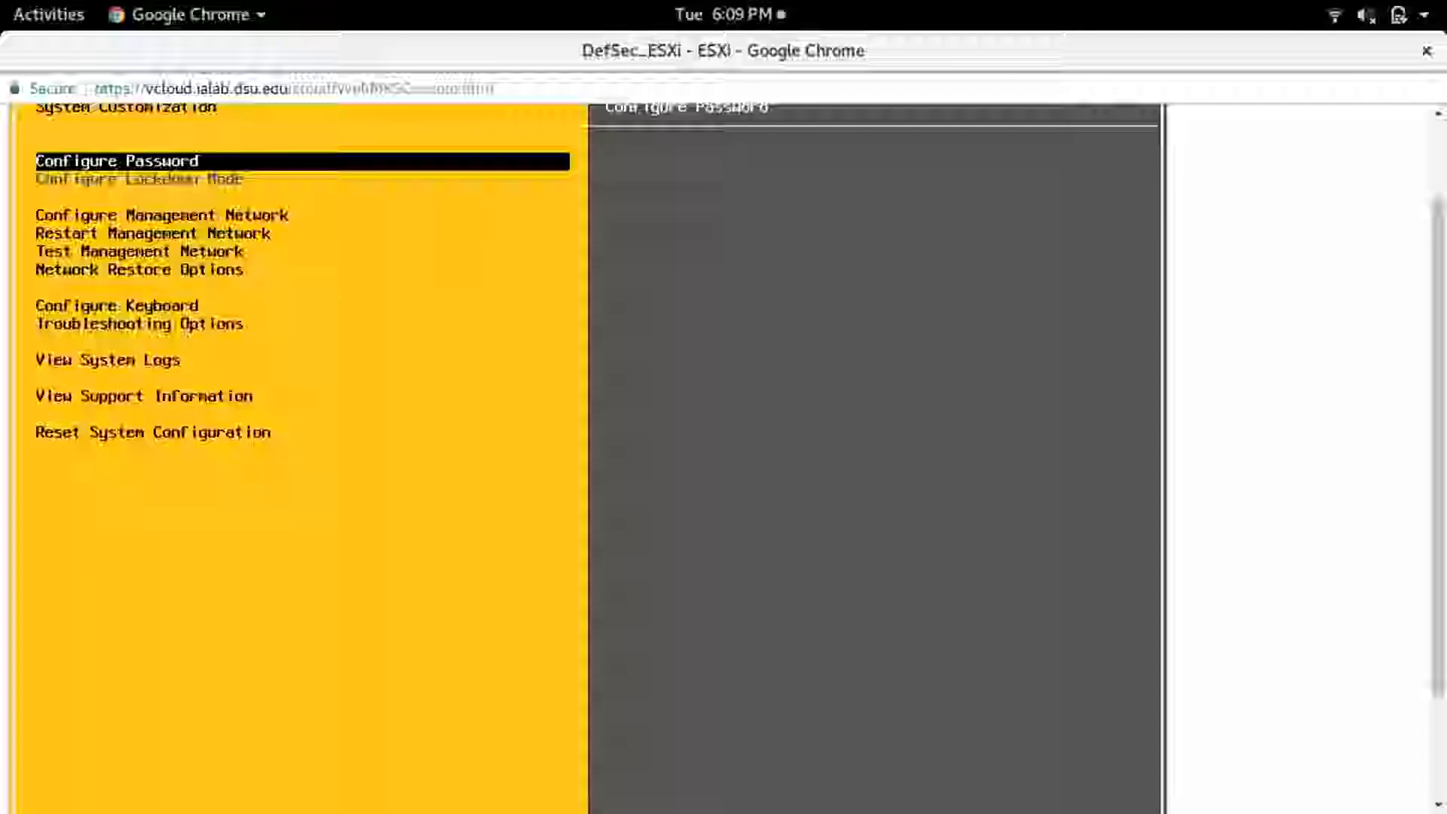
- Review the system customization entries for the management network, network tests and troubleshooting
key("Down")
key("Down")
key("Down")
key("Down")
key("Up")
key("Up")
key("Up")
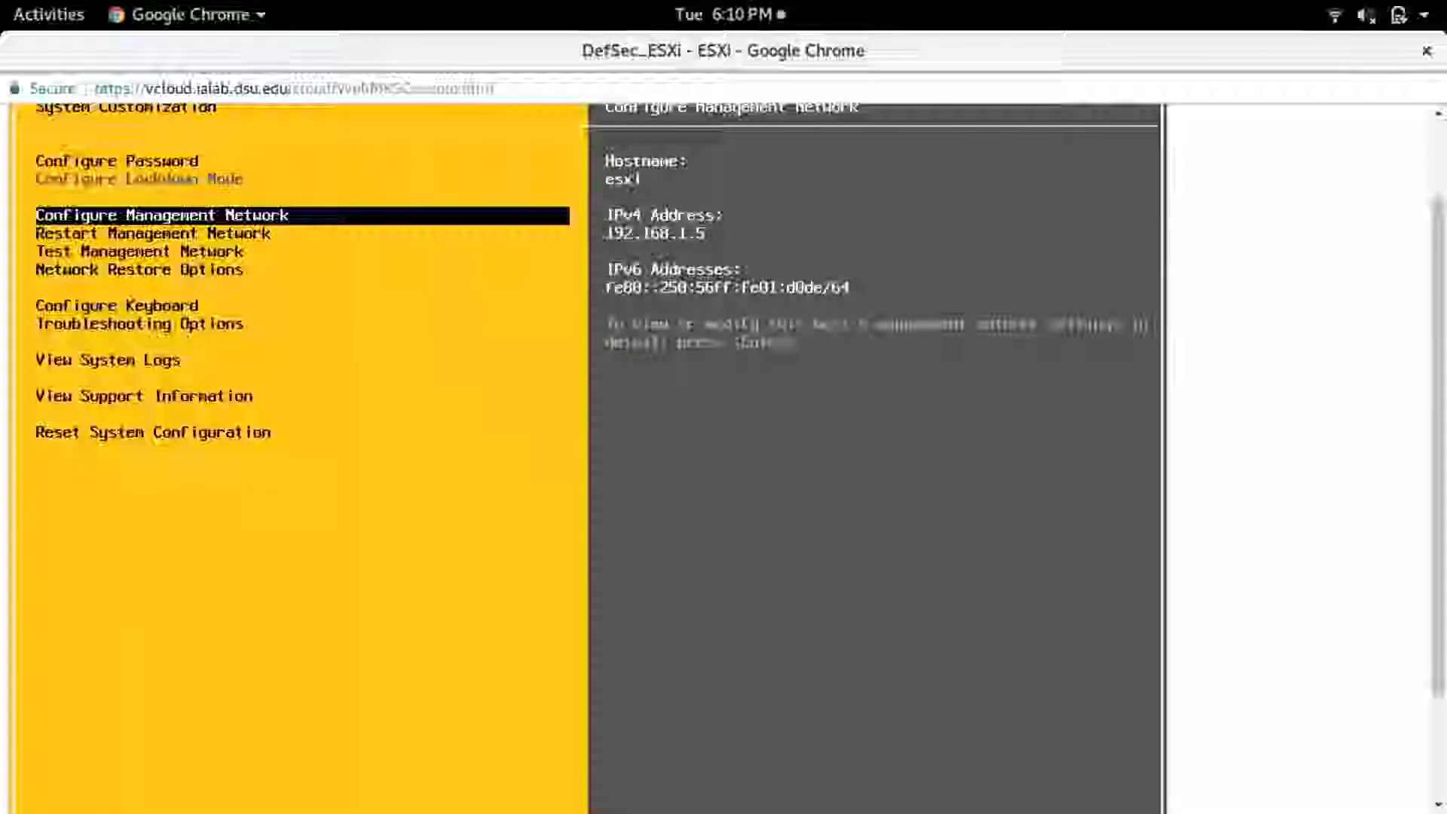
key("Down")
key("Down")
key("Down")
key("Down")
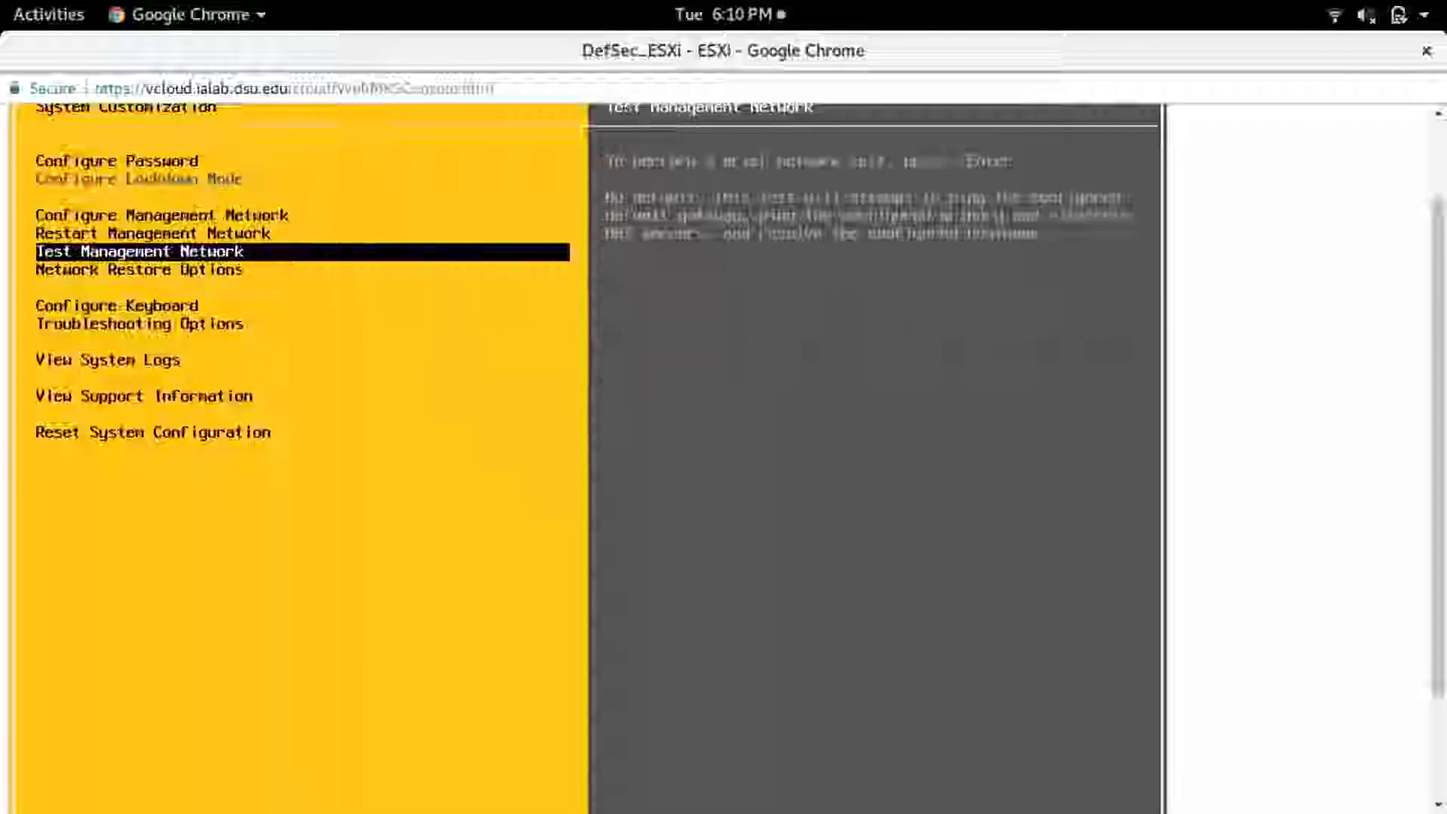
key("Down")
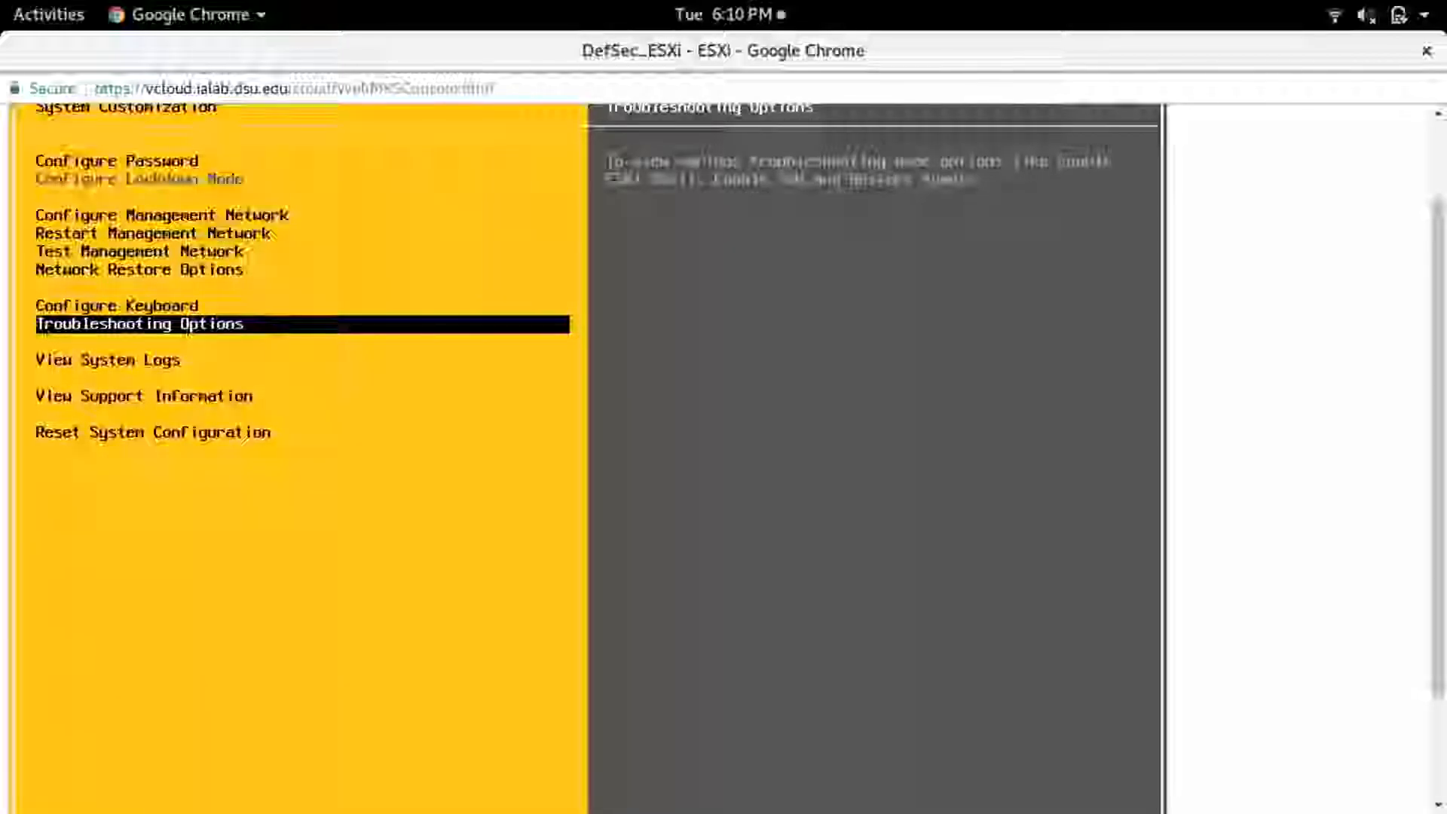
- Disable SSH in the host's Troubleshooting Options
key("Return")
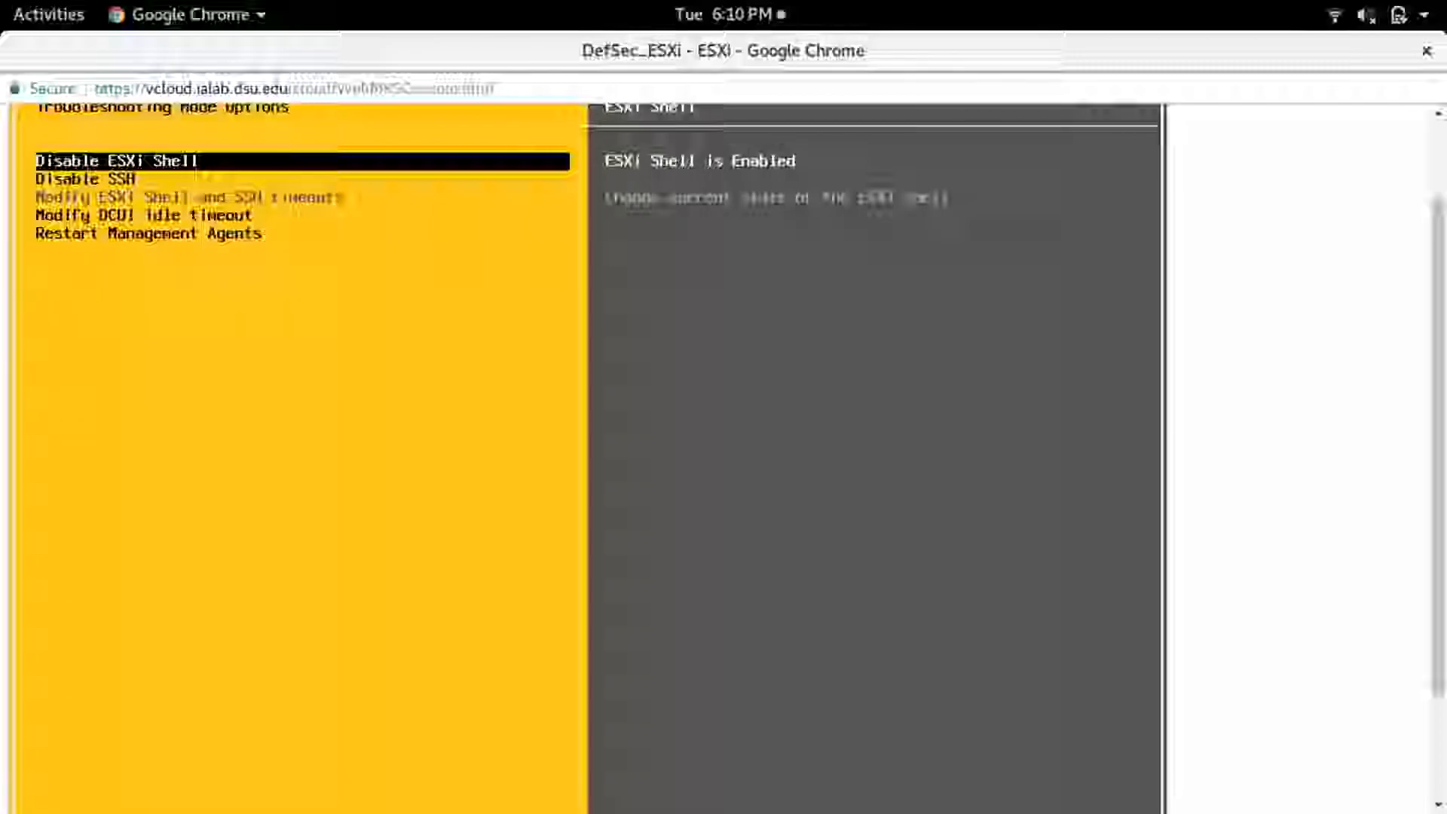
key("Down")
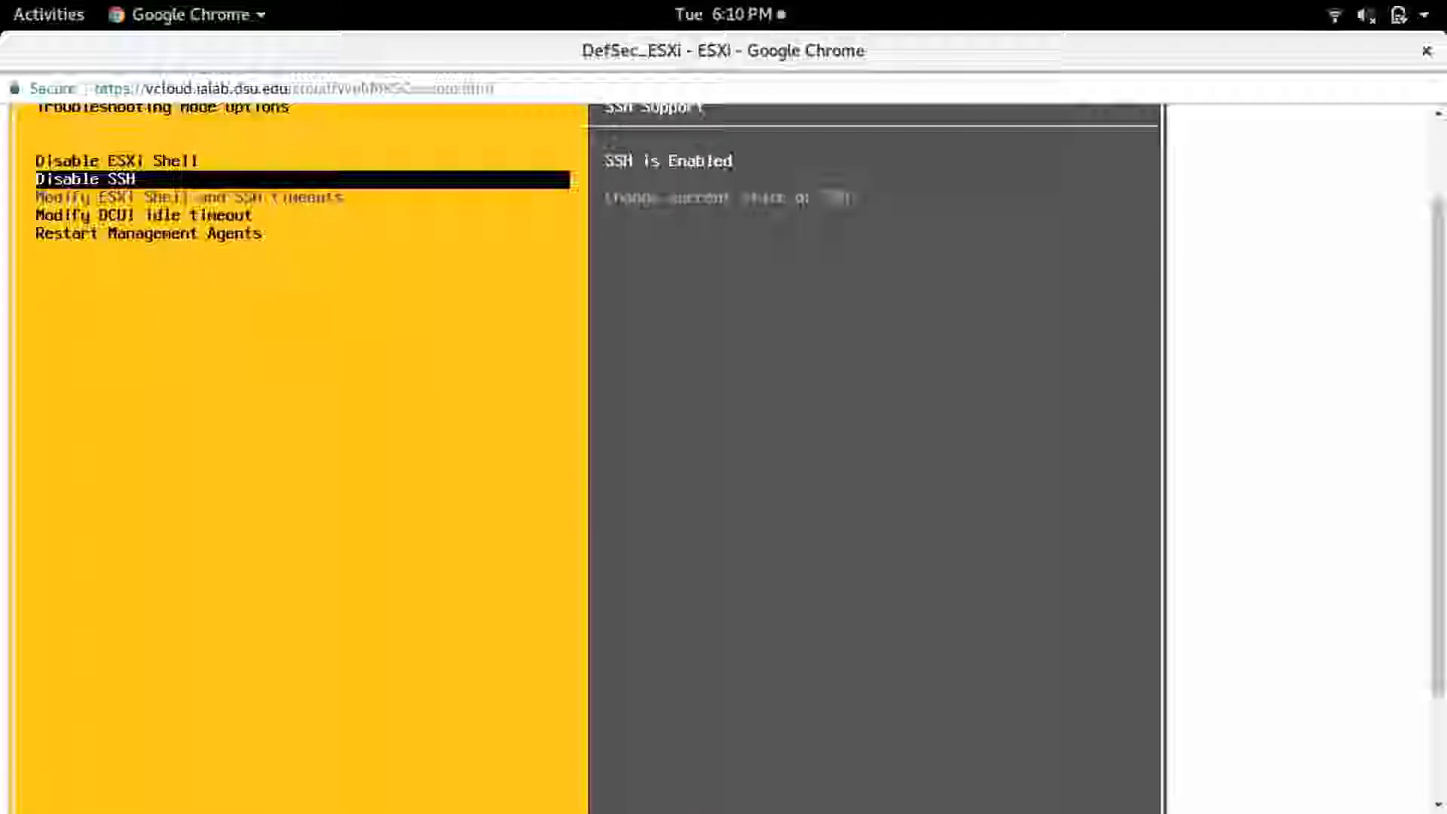
key("Up")
key("Down")
key("Up")
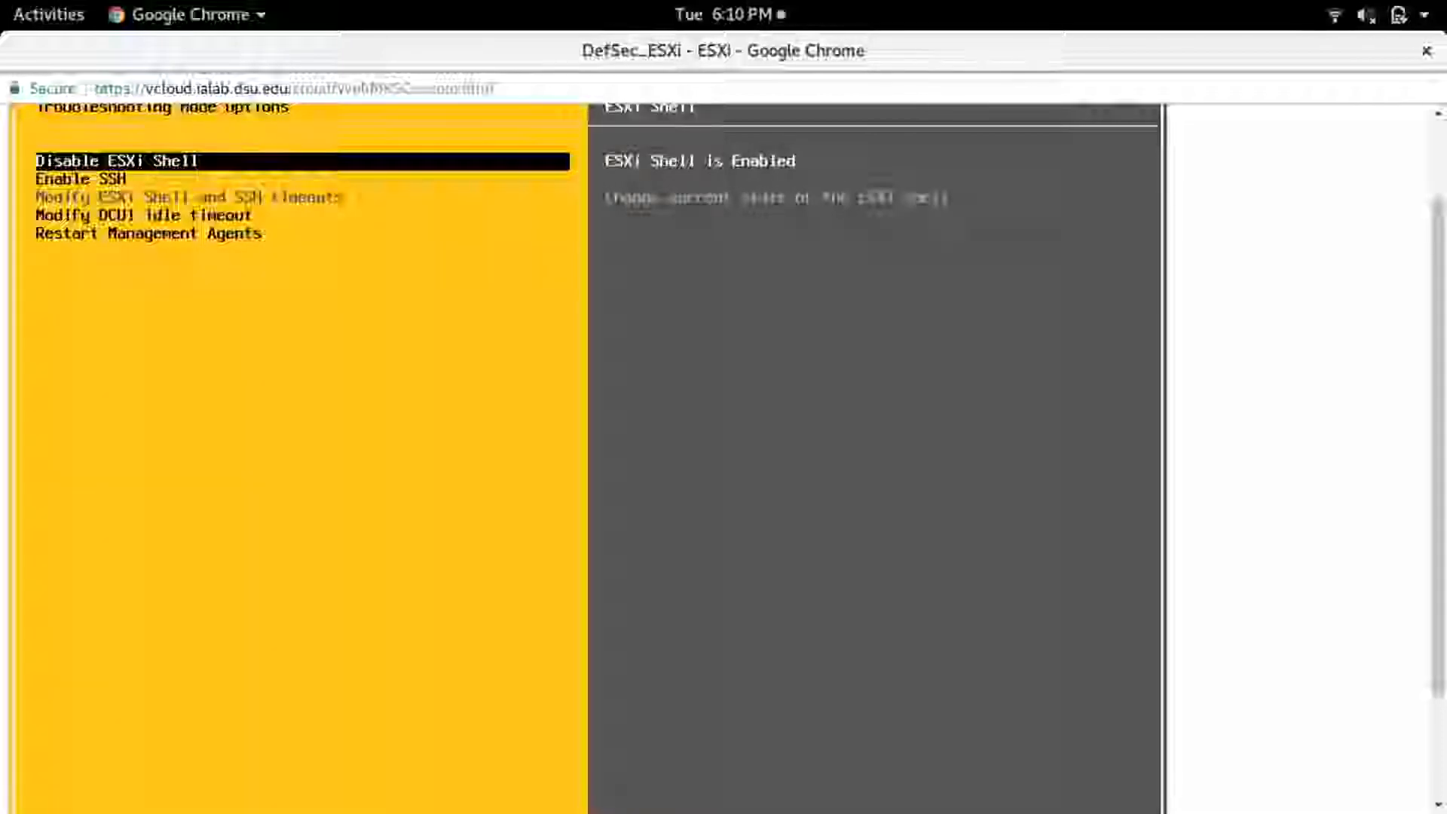
- Disable the ESXi Shell and enable it again in the troubleshooting options
key("Return")
key("Down")
key("Up")
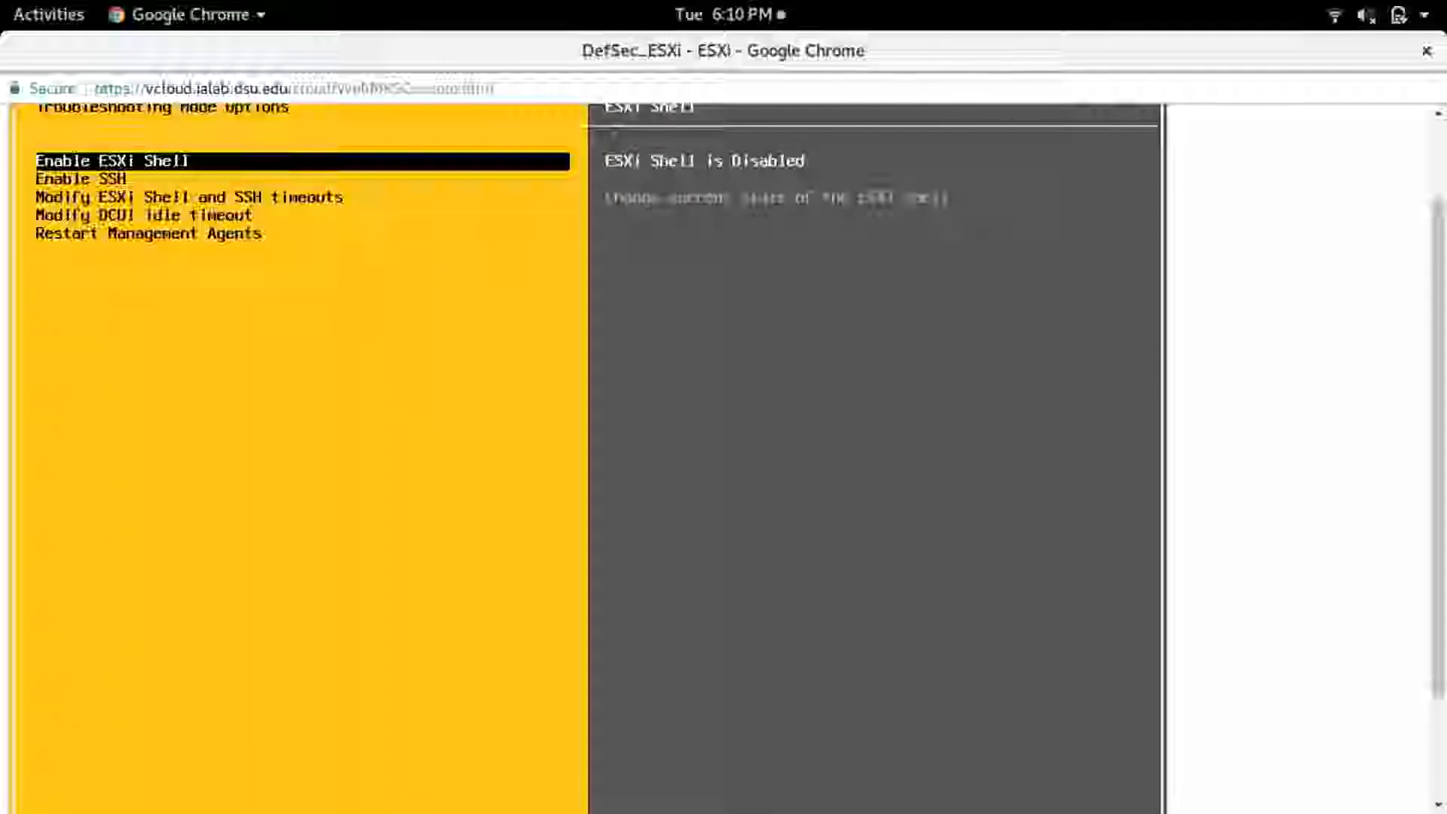
key("Return")
key("Down")
key("Up")
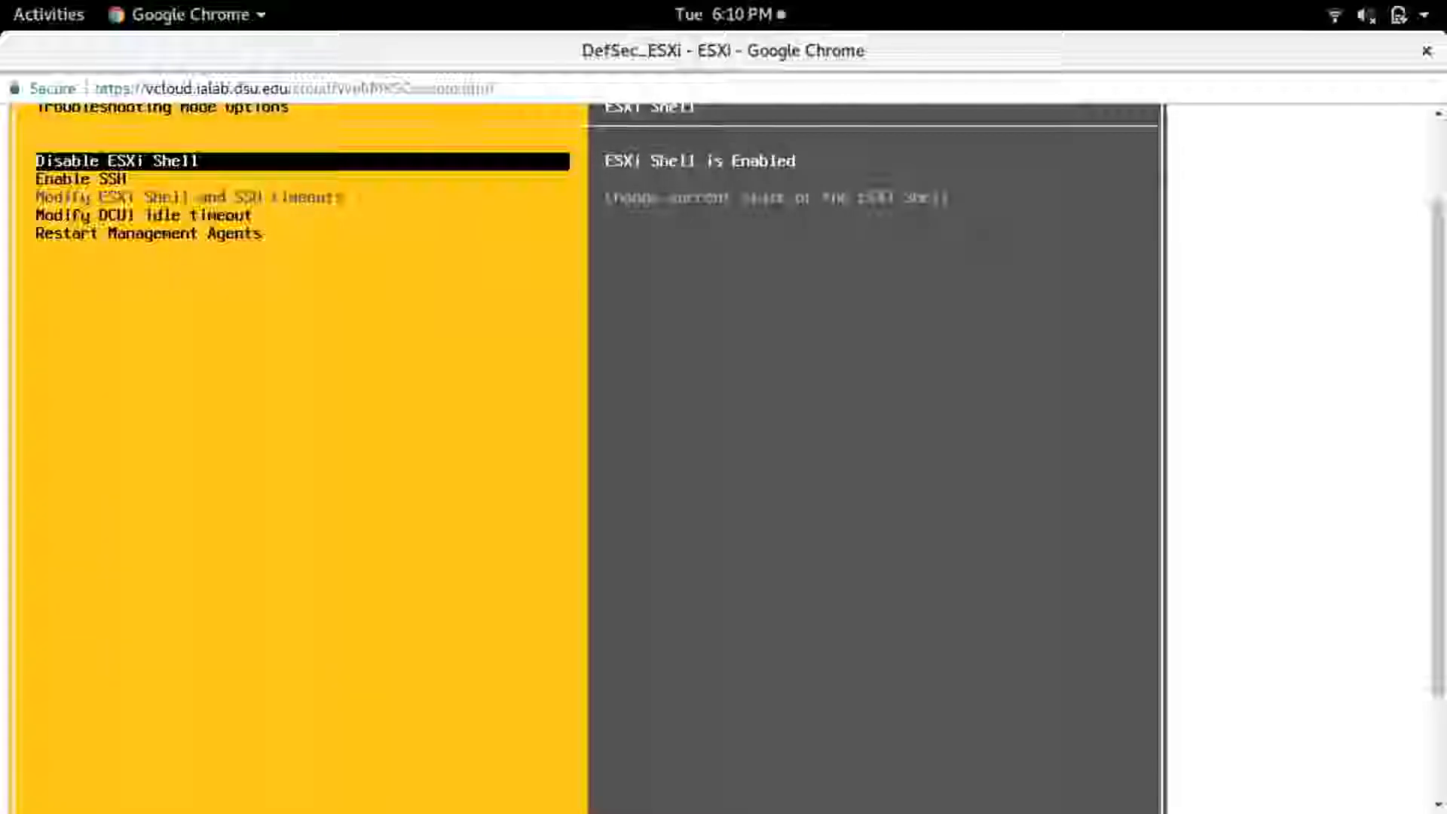
- Log out of system customization and log in to the ESXi Shell console as root with the account password
key("Escape")
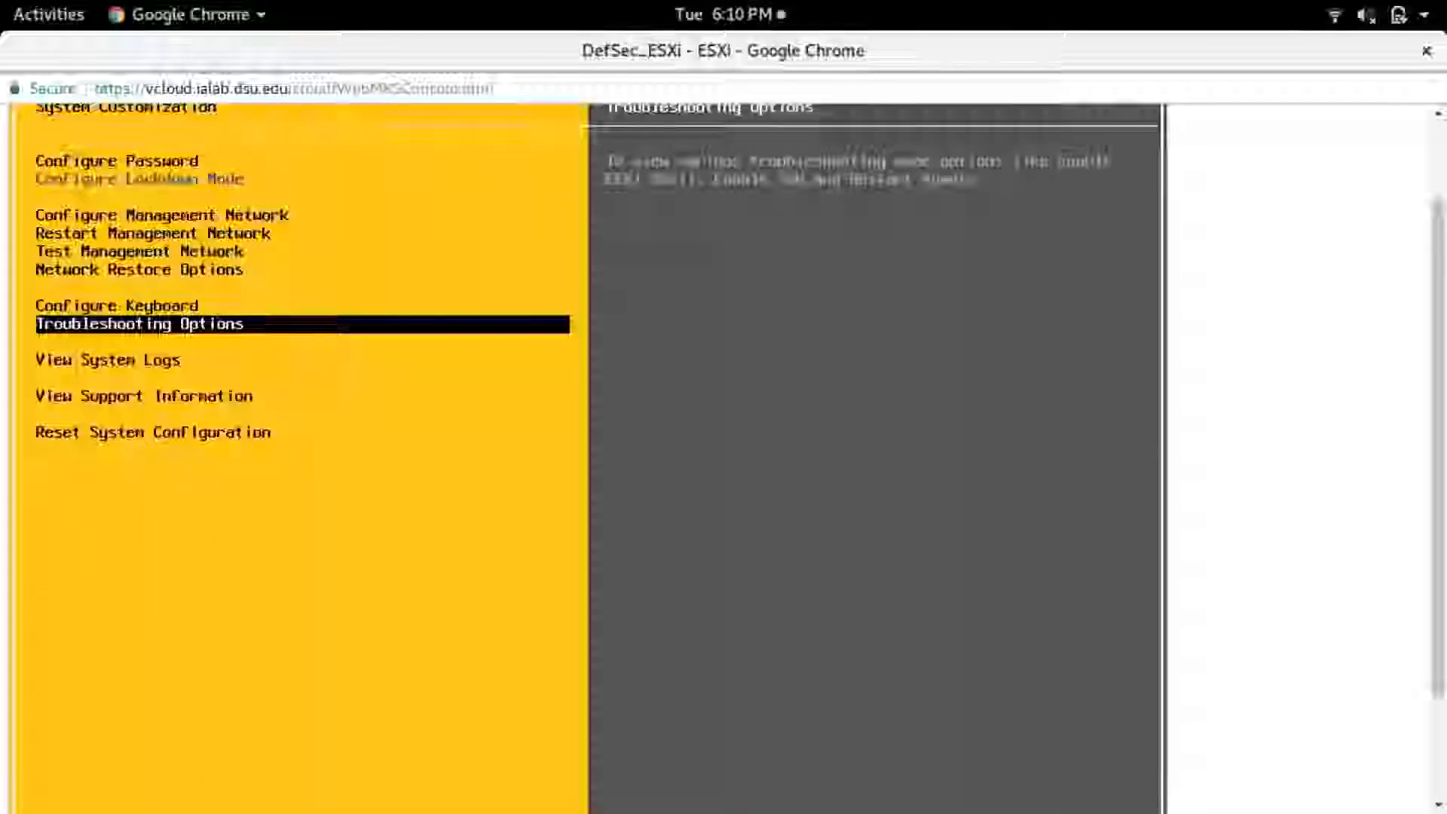
key("Escape")
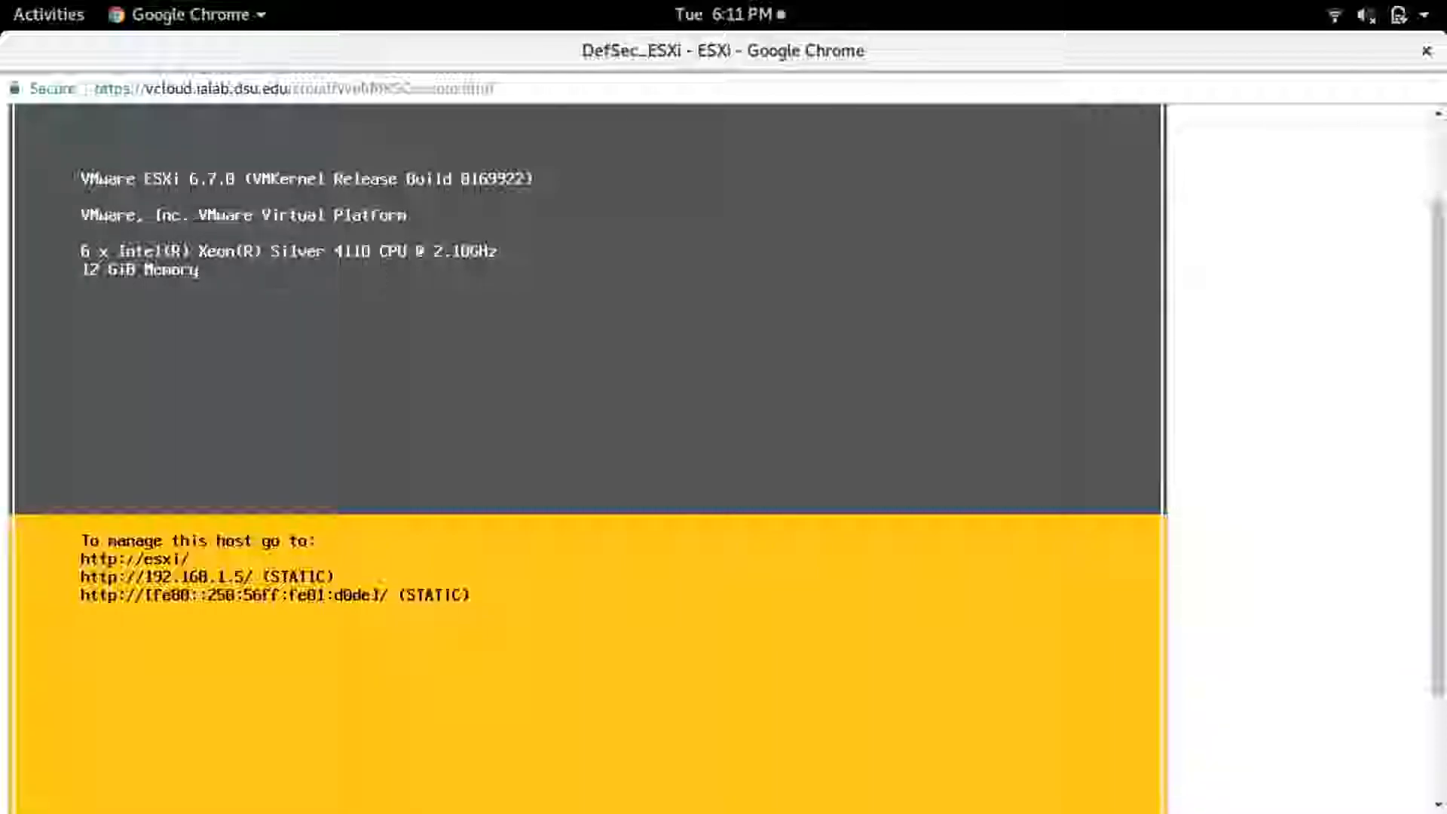
key("alt+F1")
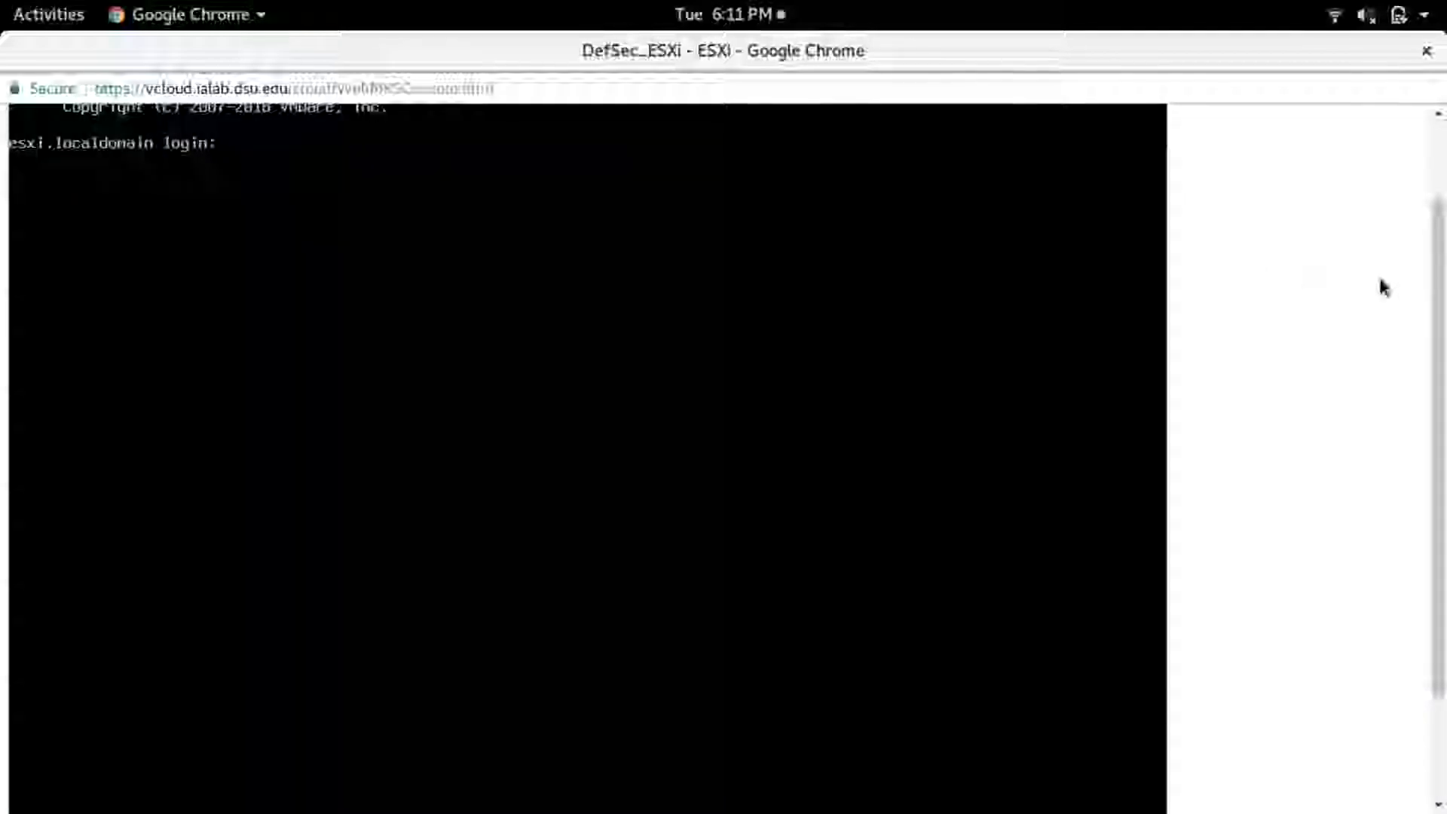
scroll(1437, 300, "up", 3)
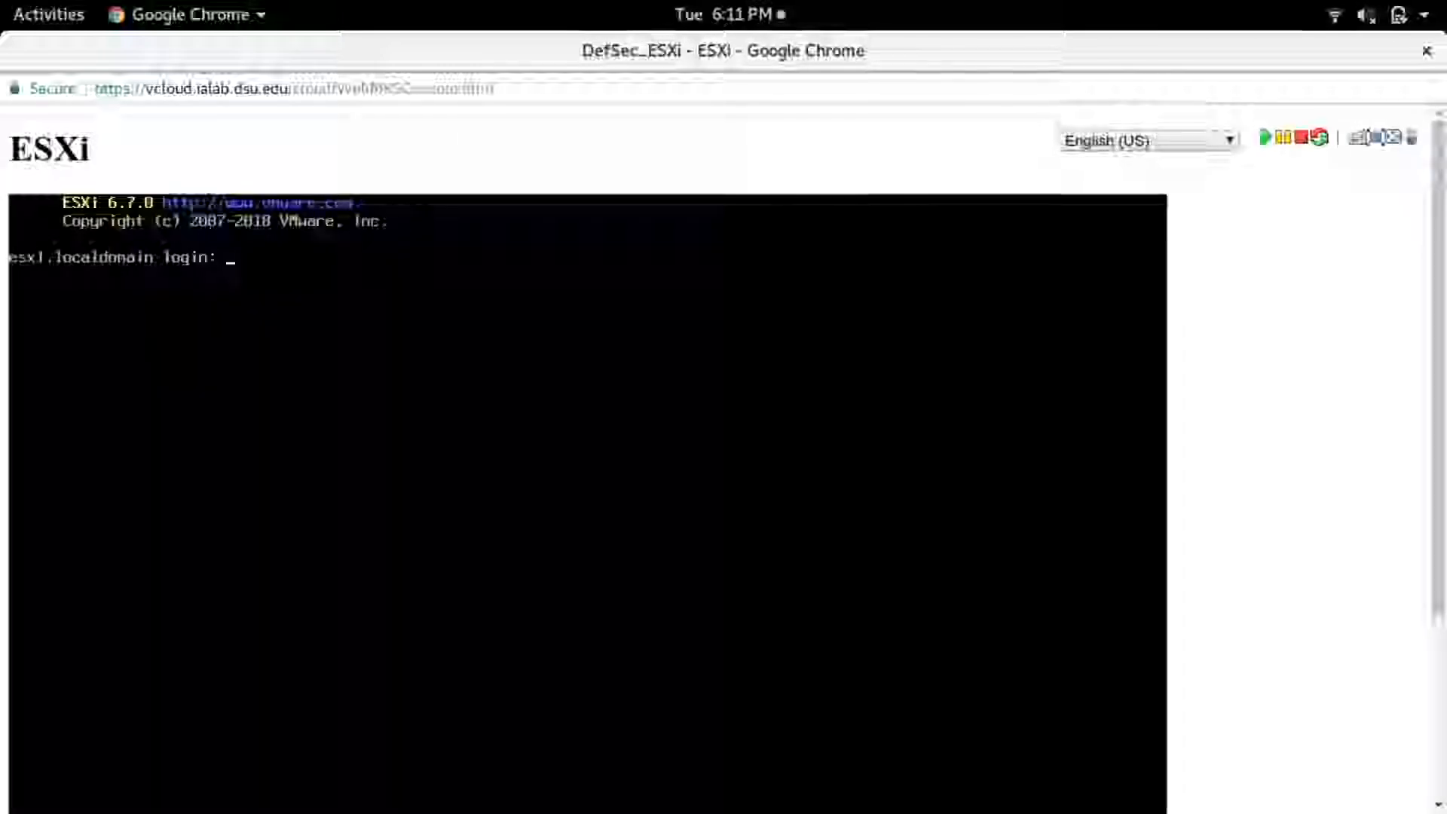
type("root")
key("Return")
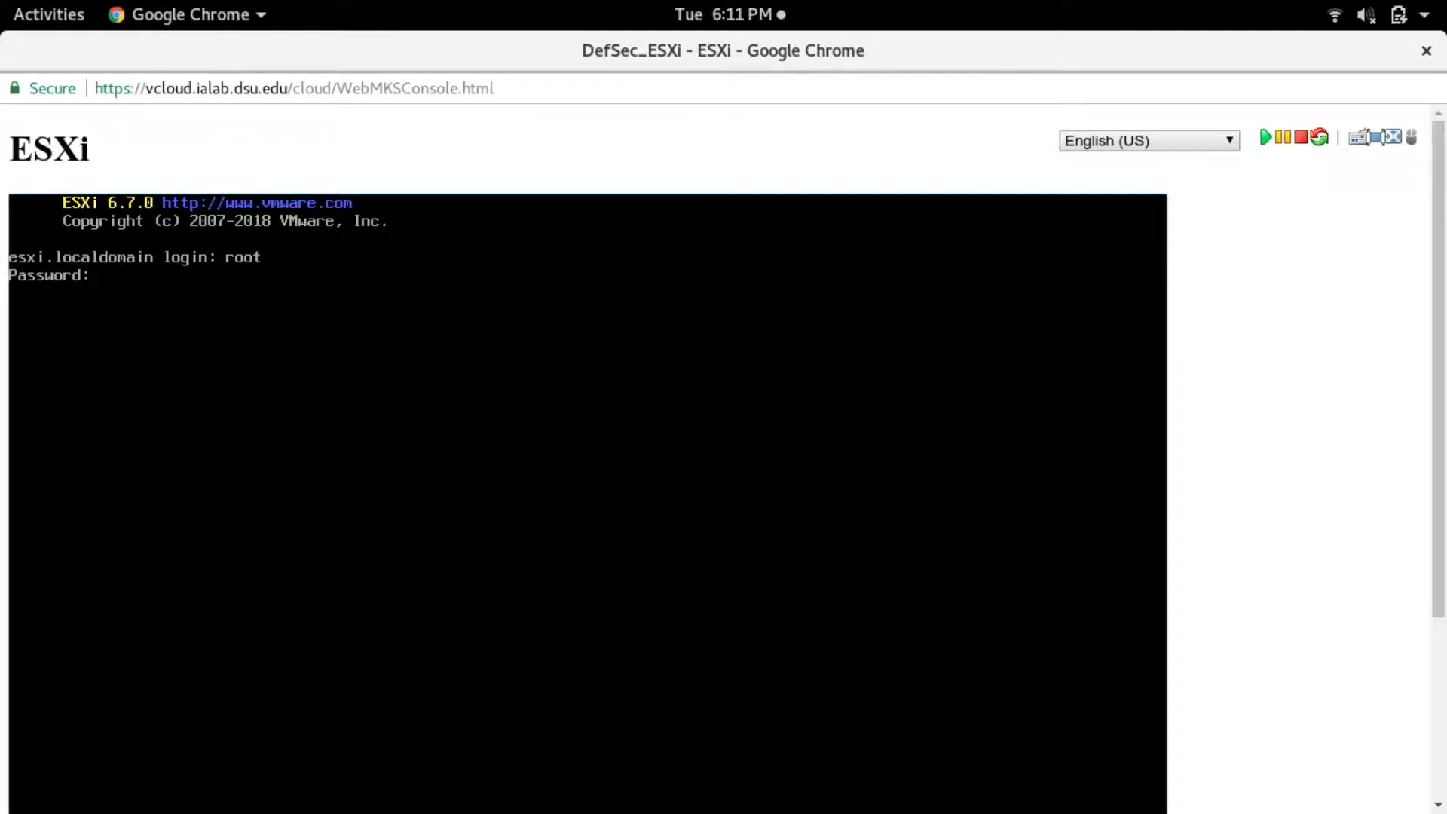
key("Return")
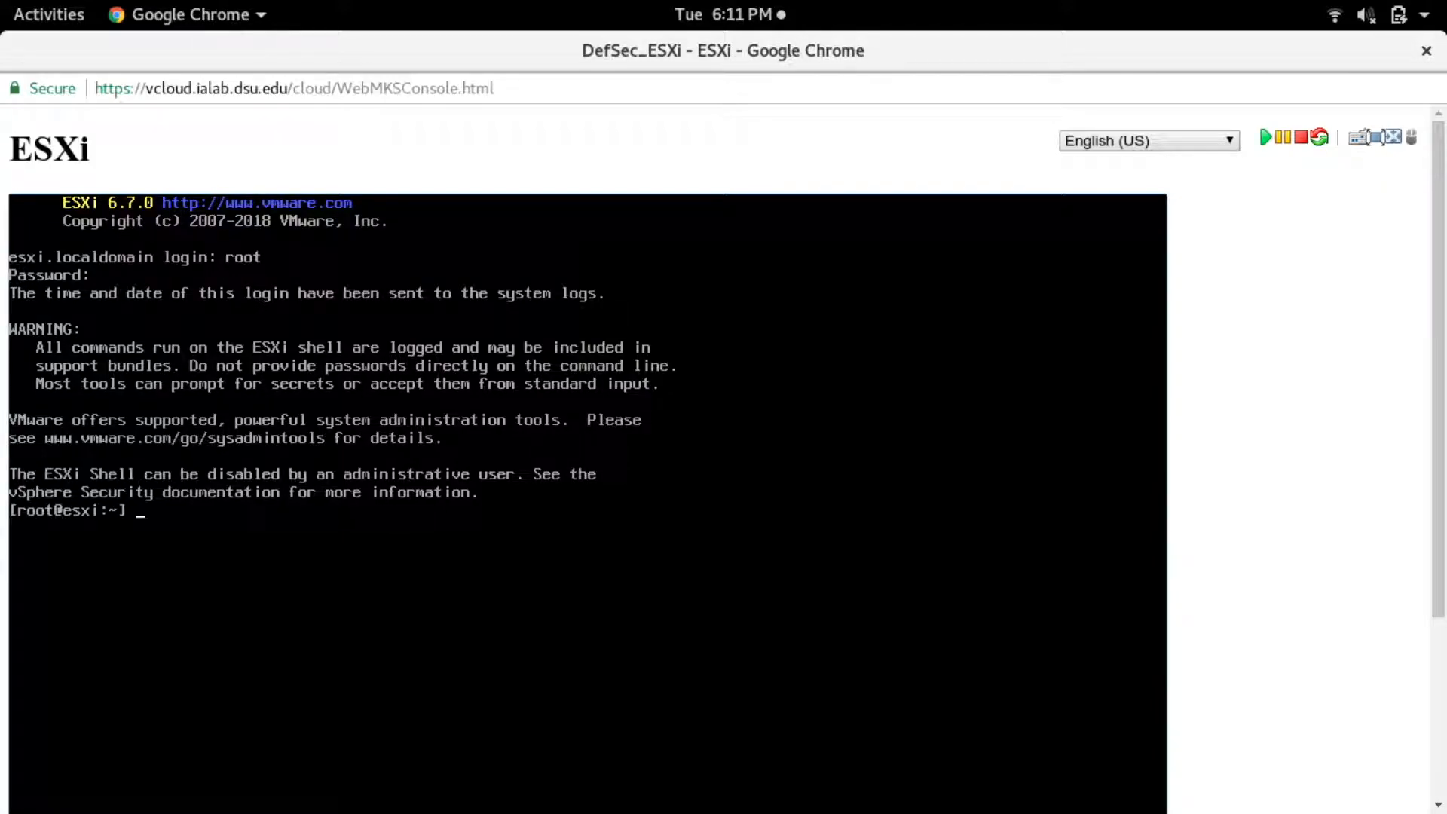
- List the current directory's contents and print the $SHELL variable
type("ls")
key("Return")
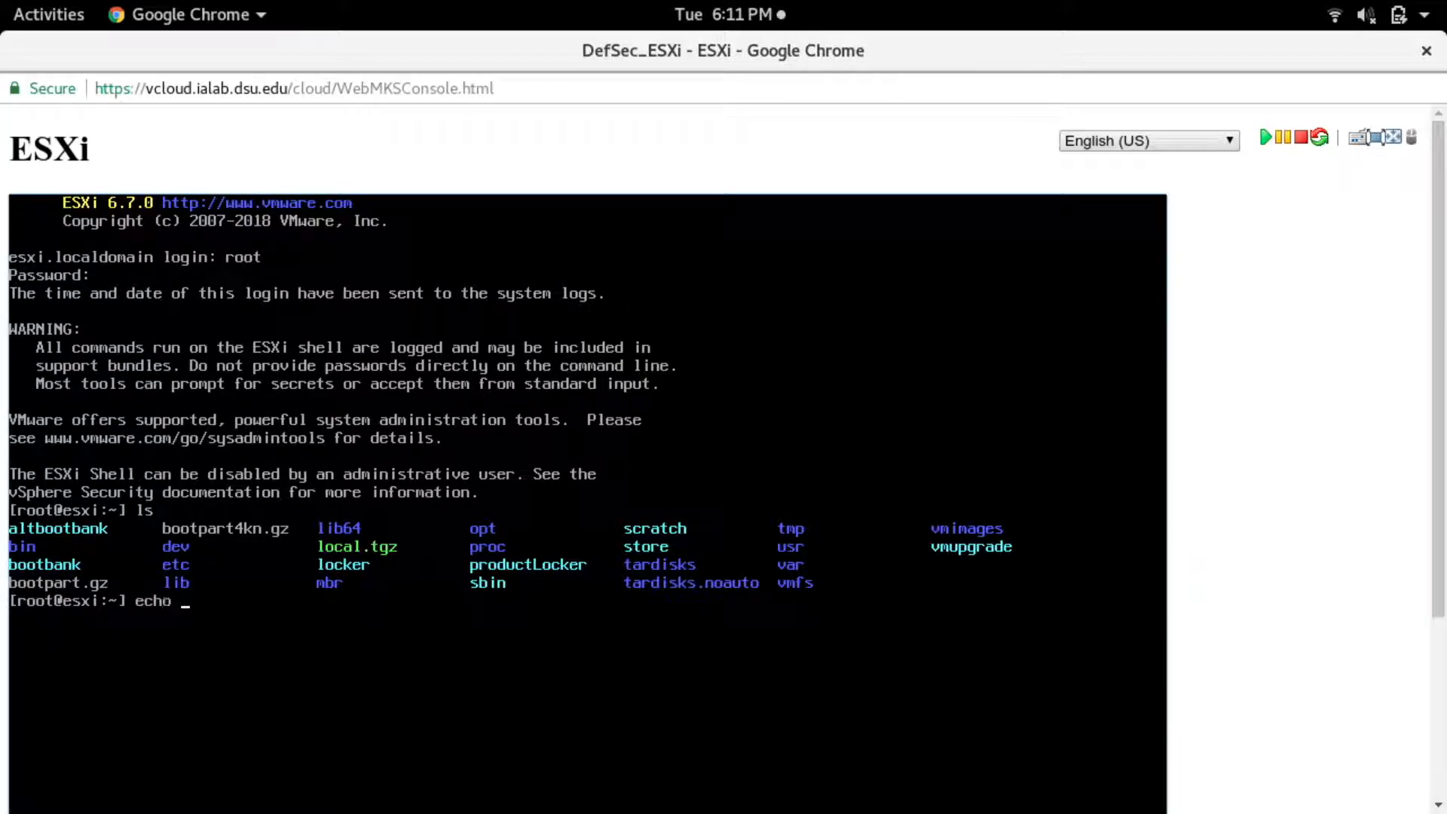
type("echo $SHELL")
key("Return")
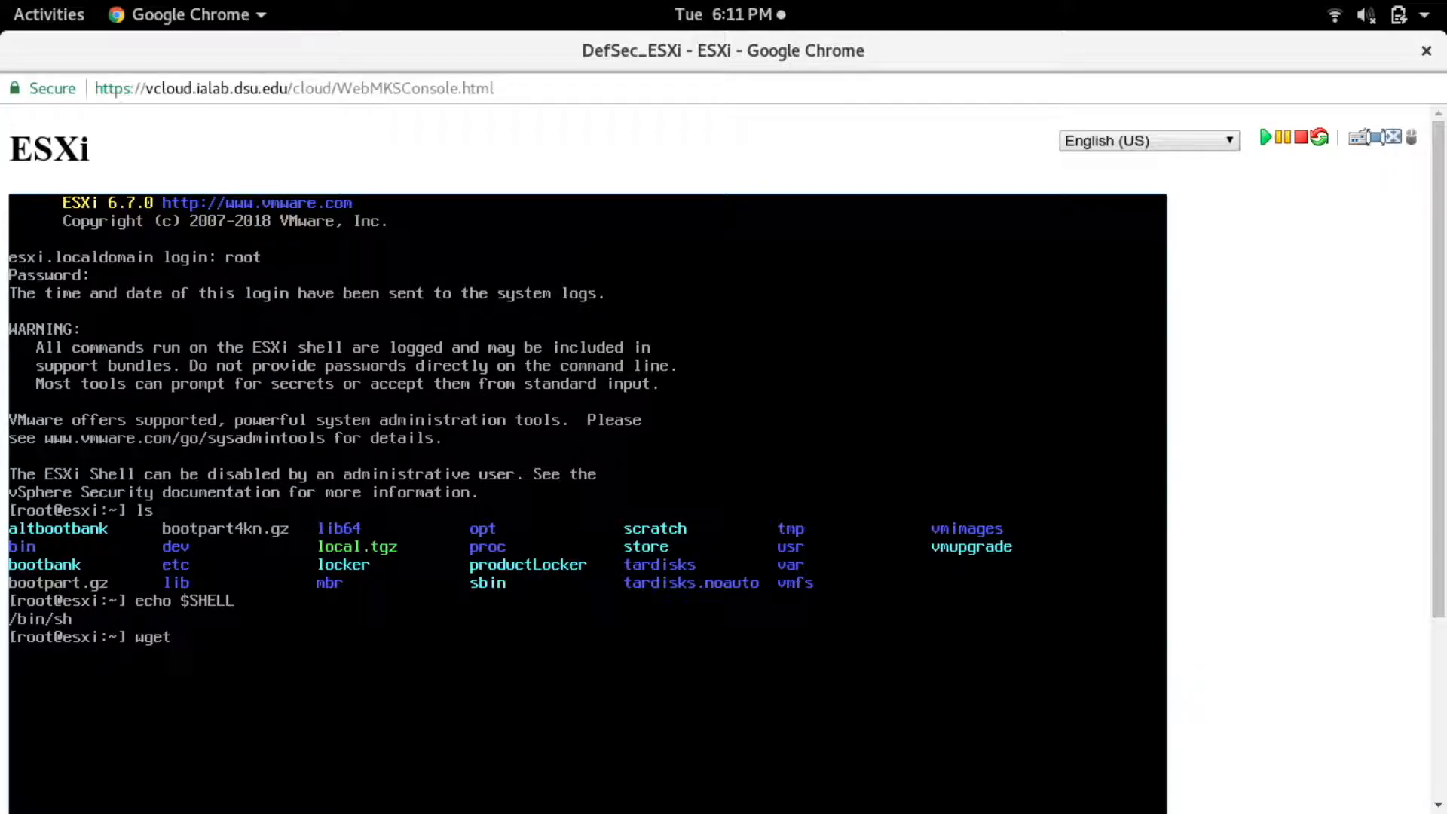
- Clear the terminal and list the directory contents again
key("BackSpace")
type("clear")
key("Return")
type("ls")
key("Return")
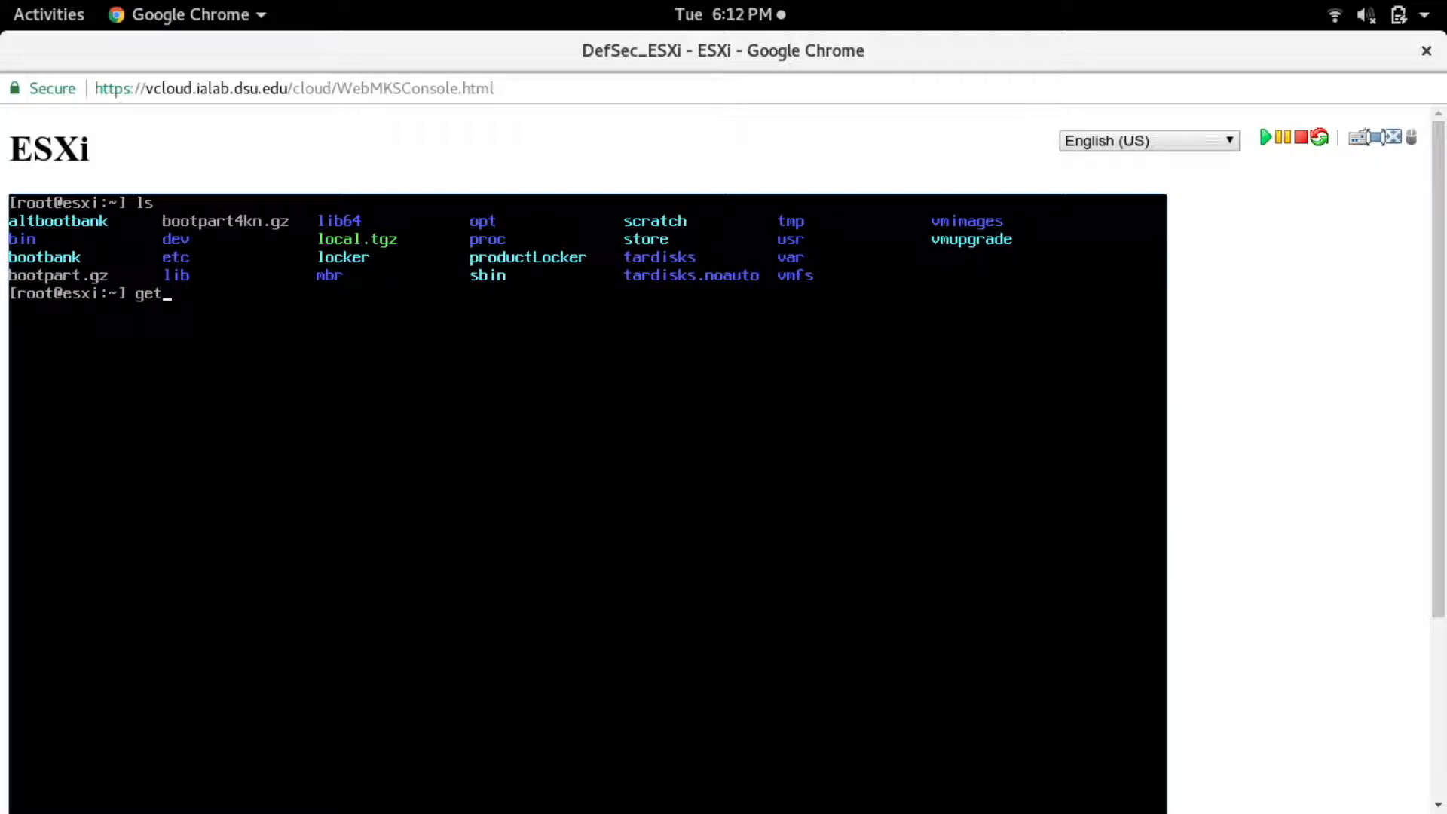
- Try to list the user accounts with the getent passwd command
type("pass")
key("Up")
key("BackSpace")
key("BackSpace")
key("BackSpace")
key("ctrl+u")
- Display the contents of /etc/passwd to review the local user accounts
type("cat /etc/passw")
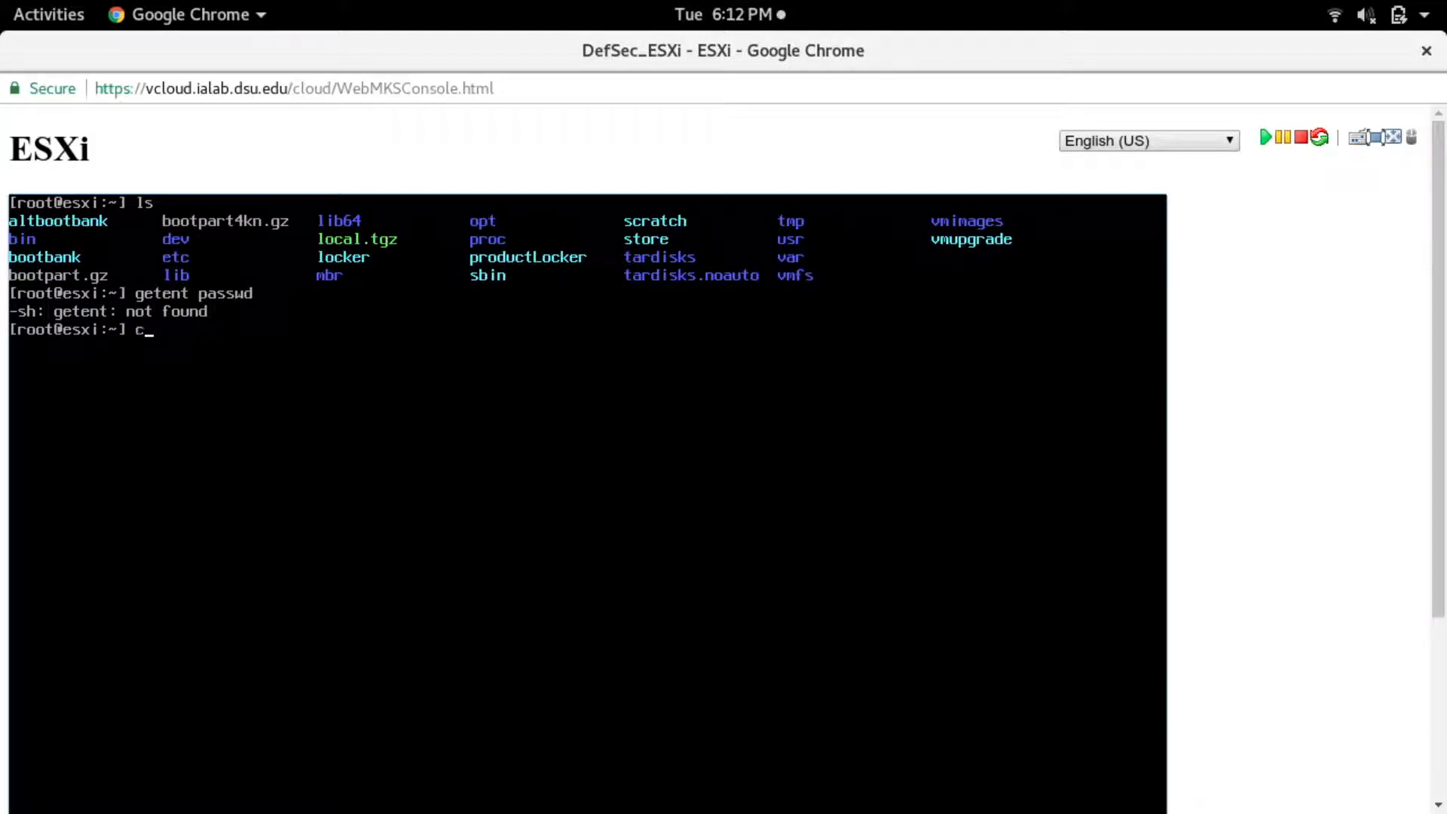
type("d")
key("Return")
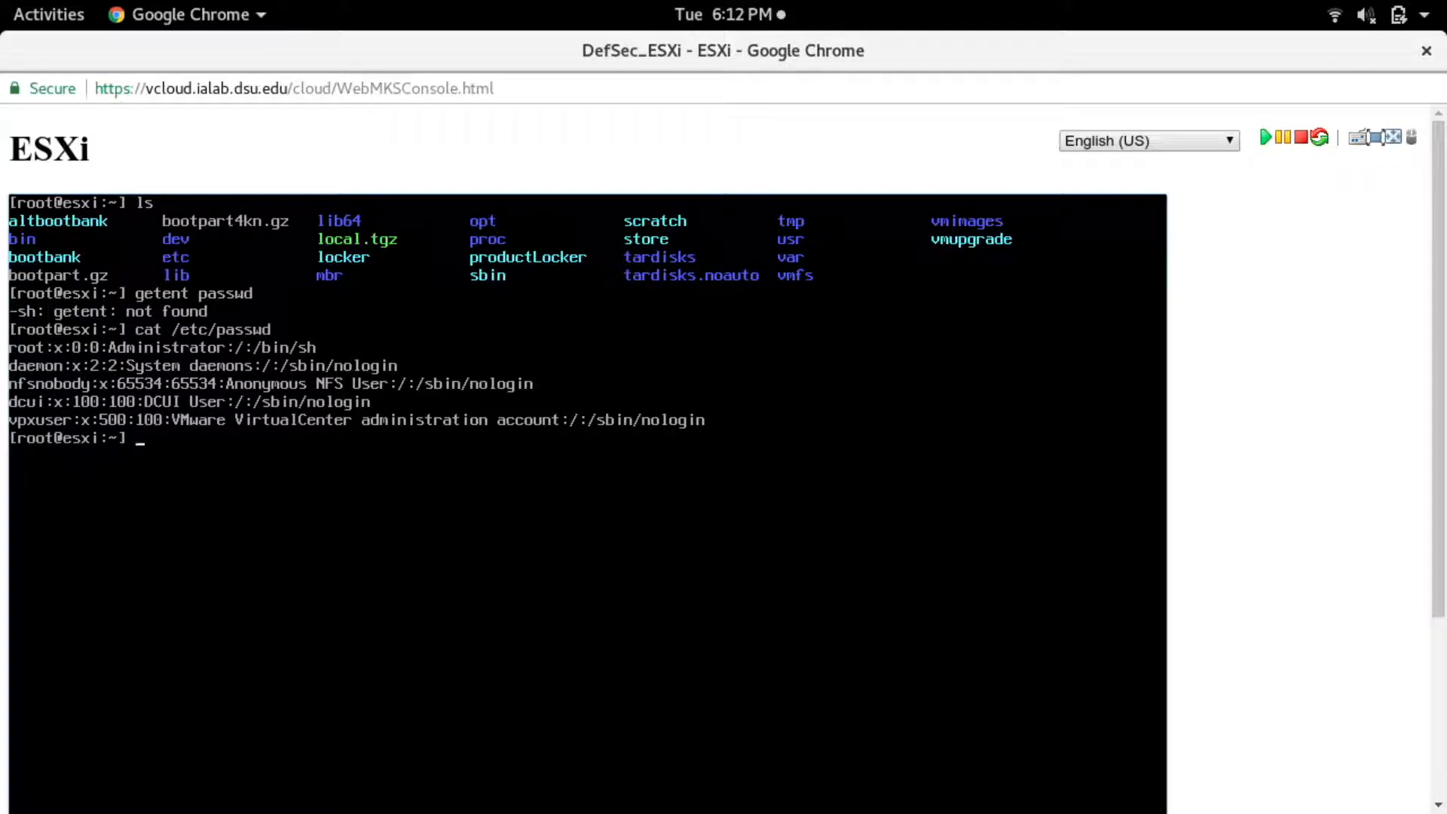
type("p")
key("BackSpace")
type("passwd $user")
key("BackSpace")
key("BackSpace")
key("BackSpace")
key("BackSpace")
key("BackSpace")
key("BackSpace")
key("BackSpace")
key("BackSpace")
key("BackSpace")
key("BackSpace")
key("BackSpace")
key("BackSpace")
- Open /etc/vmware/hostd/authorization.xml in the vi editor
type("vi e/t")
key("BackSpace")
key("BackSpace")
key("BackSpace")
type("/etc/vmware/host/")
key("BackSpace")
type("d/")
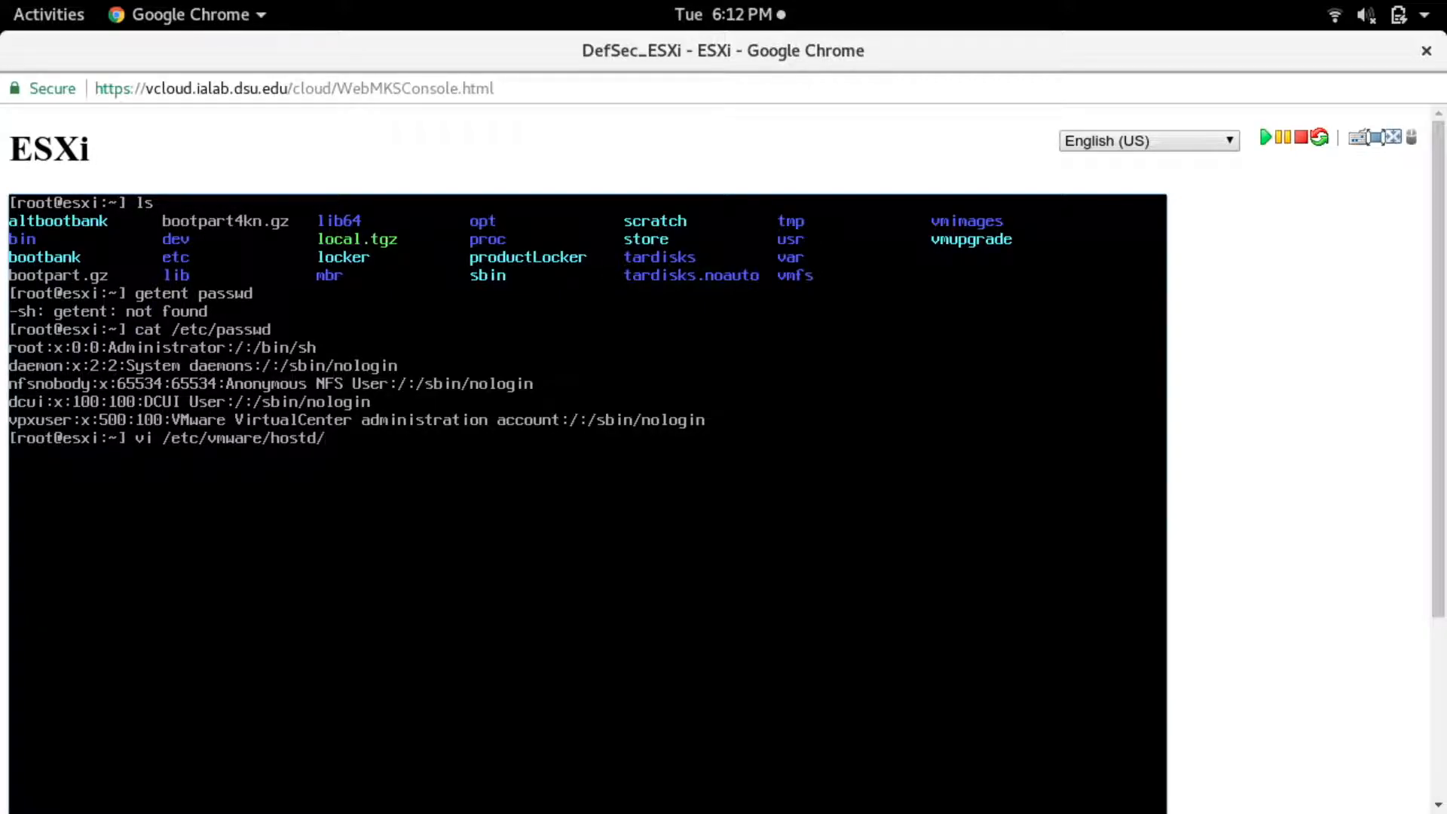
type("authorization.xml")
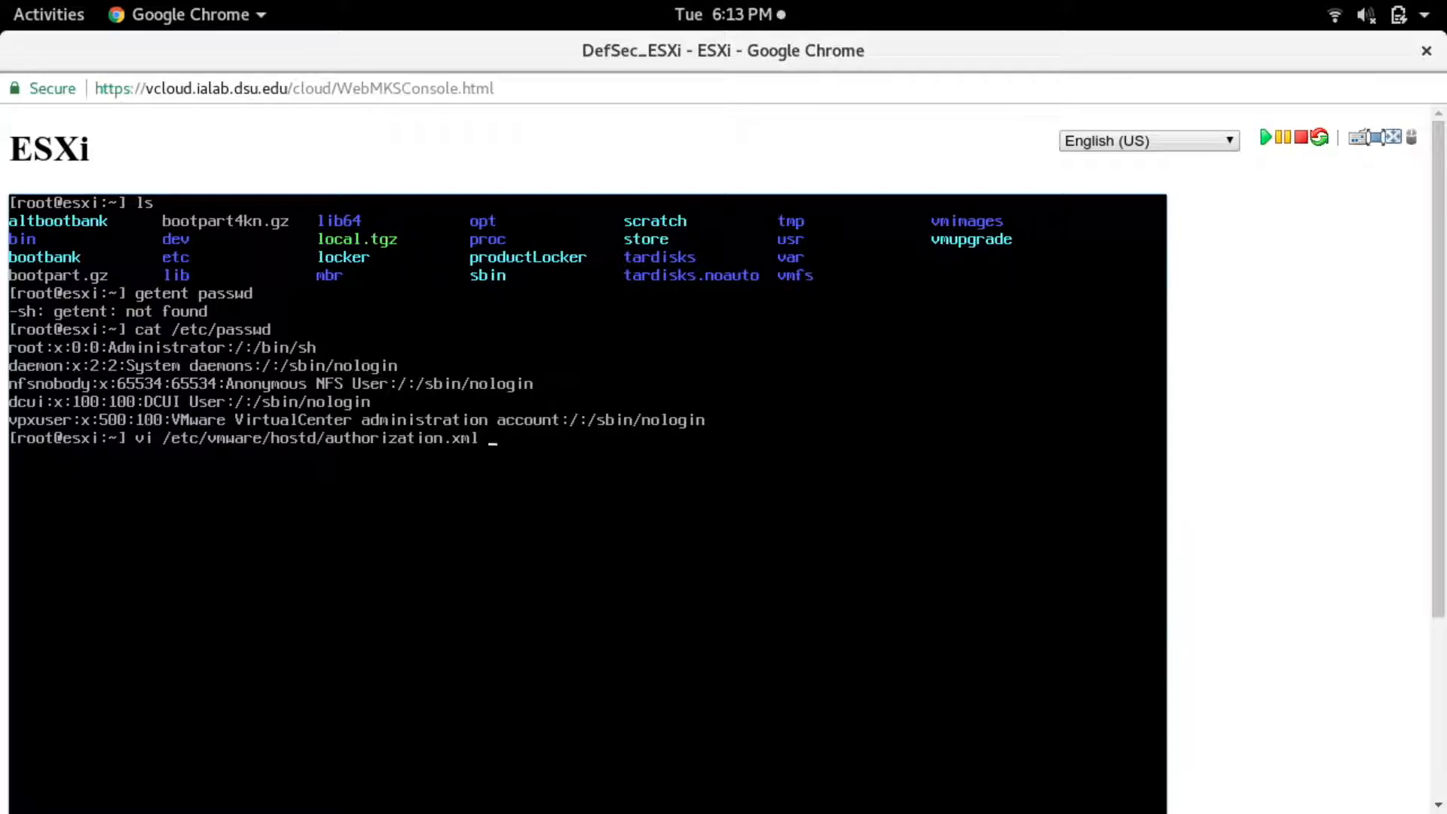
- Run the vi command on /etc/vmware/hostd/authorization.xml and examine the users and role IDs in its ACEData entries
key("Return")
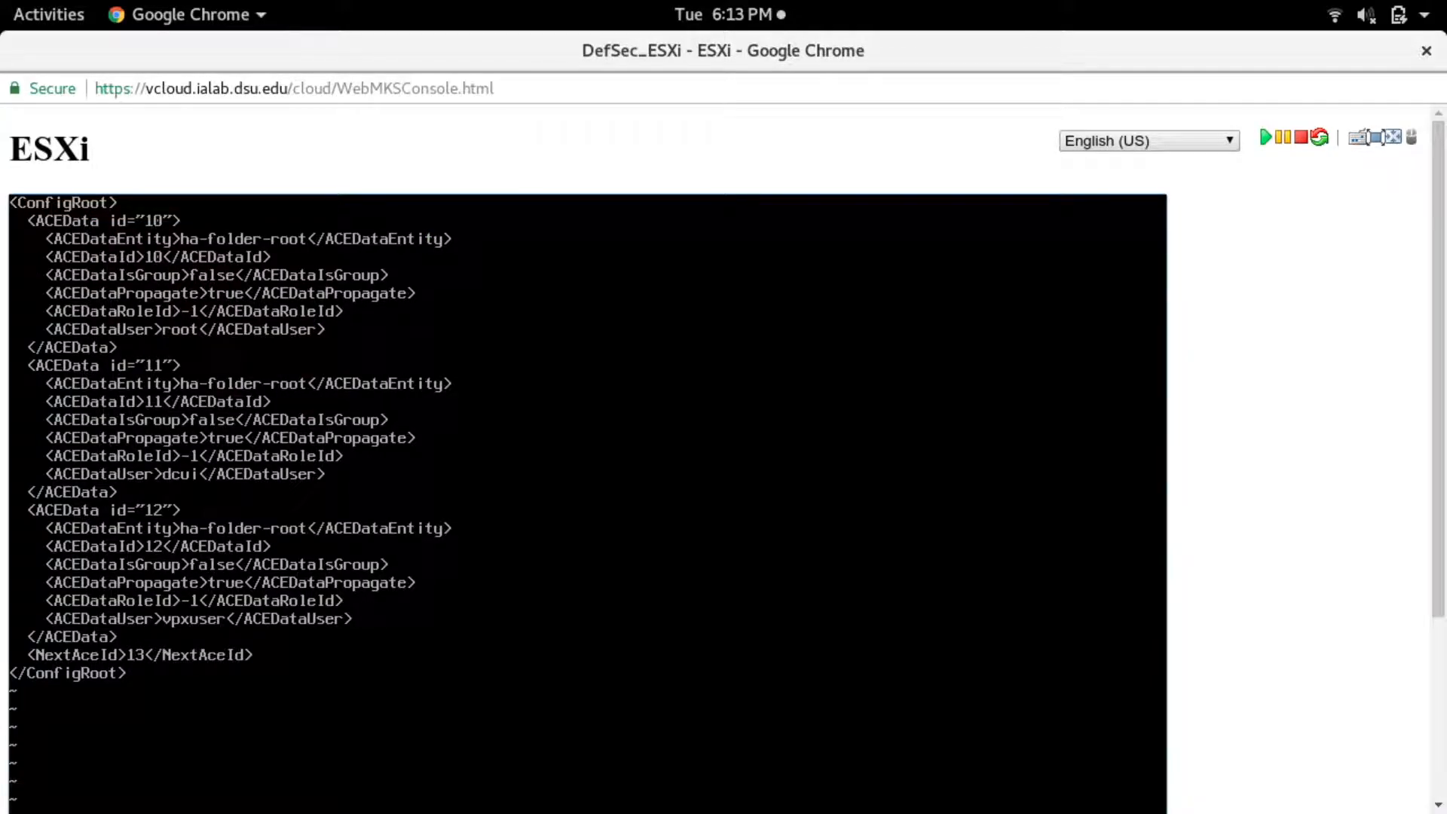
key("Right")
key("Right")
key("Right")
key("Right")
key("Right")
key("Right")
key("Right")
key("Right")
key("Right")
key("Right")
key("Right")
key("Down")
key("Right")
key("Right")
key("Up")
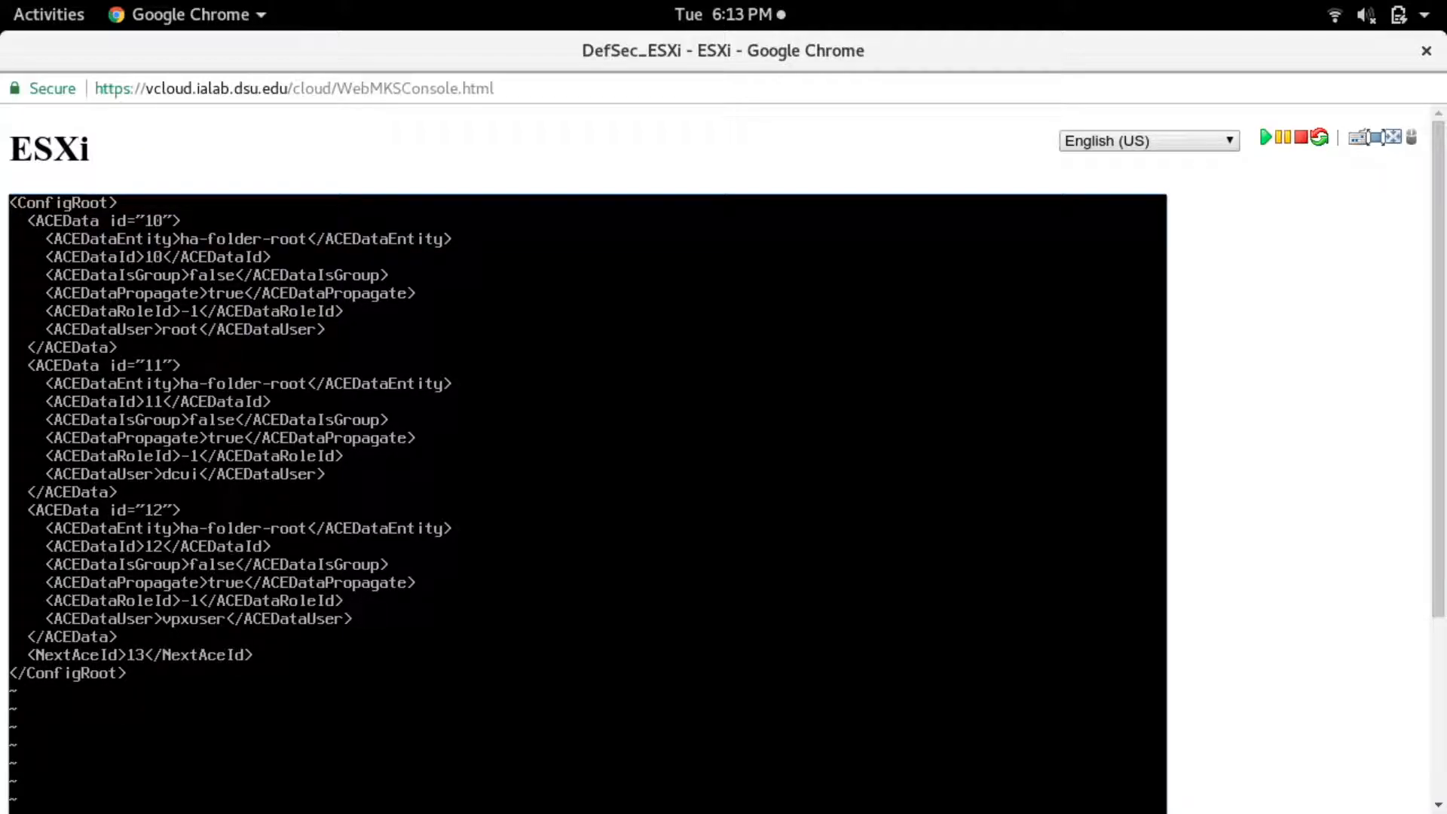
- Leave the authorization.xml file in vi and clear the shell screen
key("Down")
key("Right")
key("j")
left_click_drag(1431, 346, 1432, 524)
type("clear")
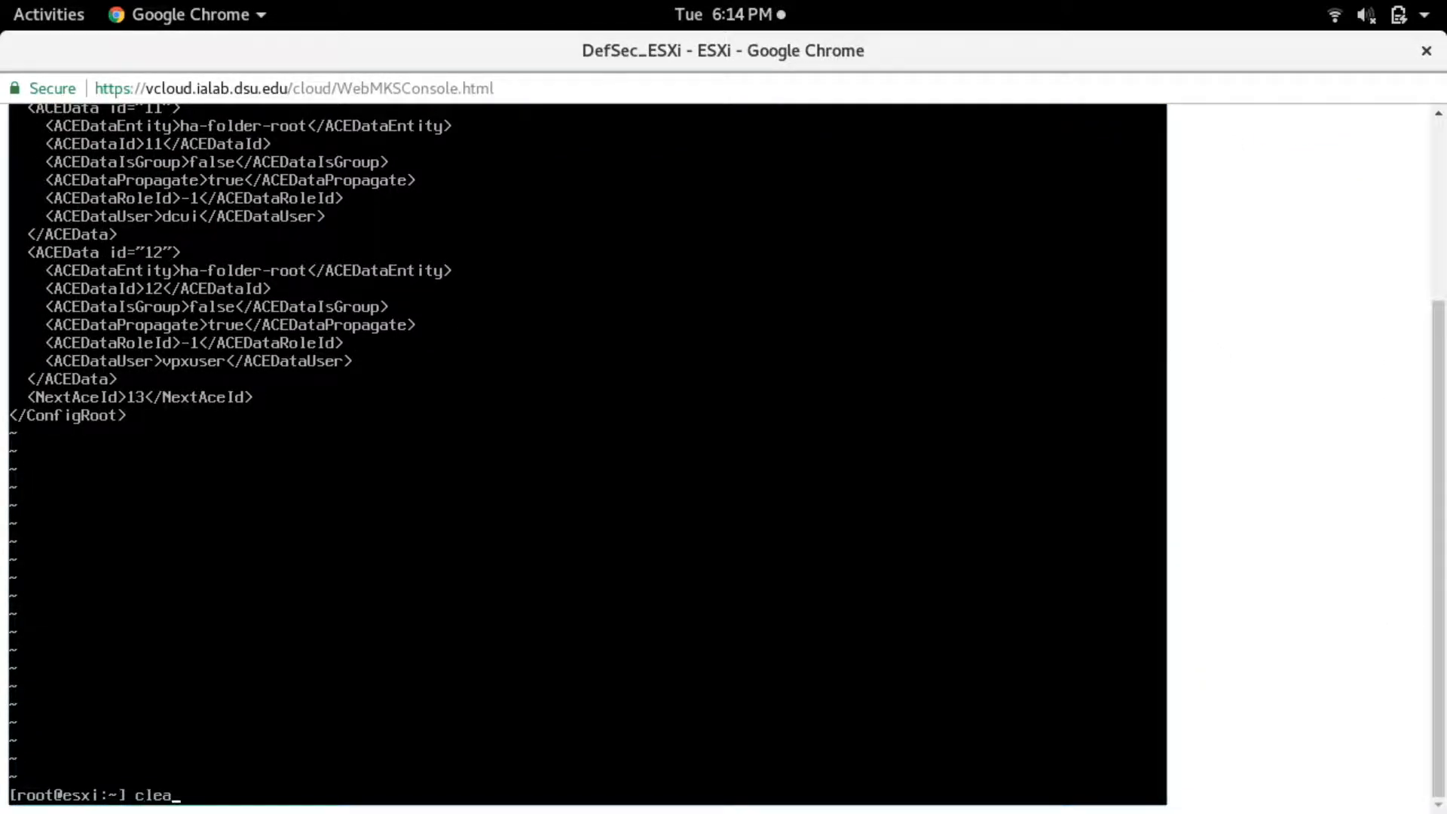
key("Return")
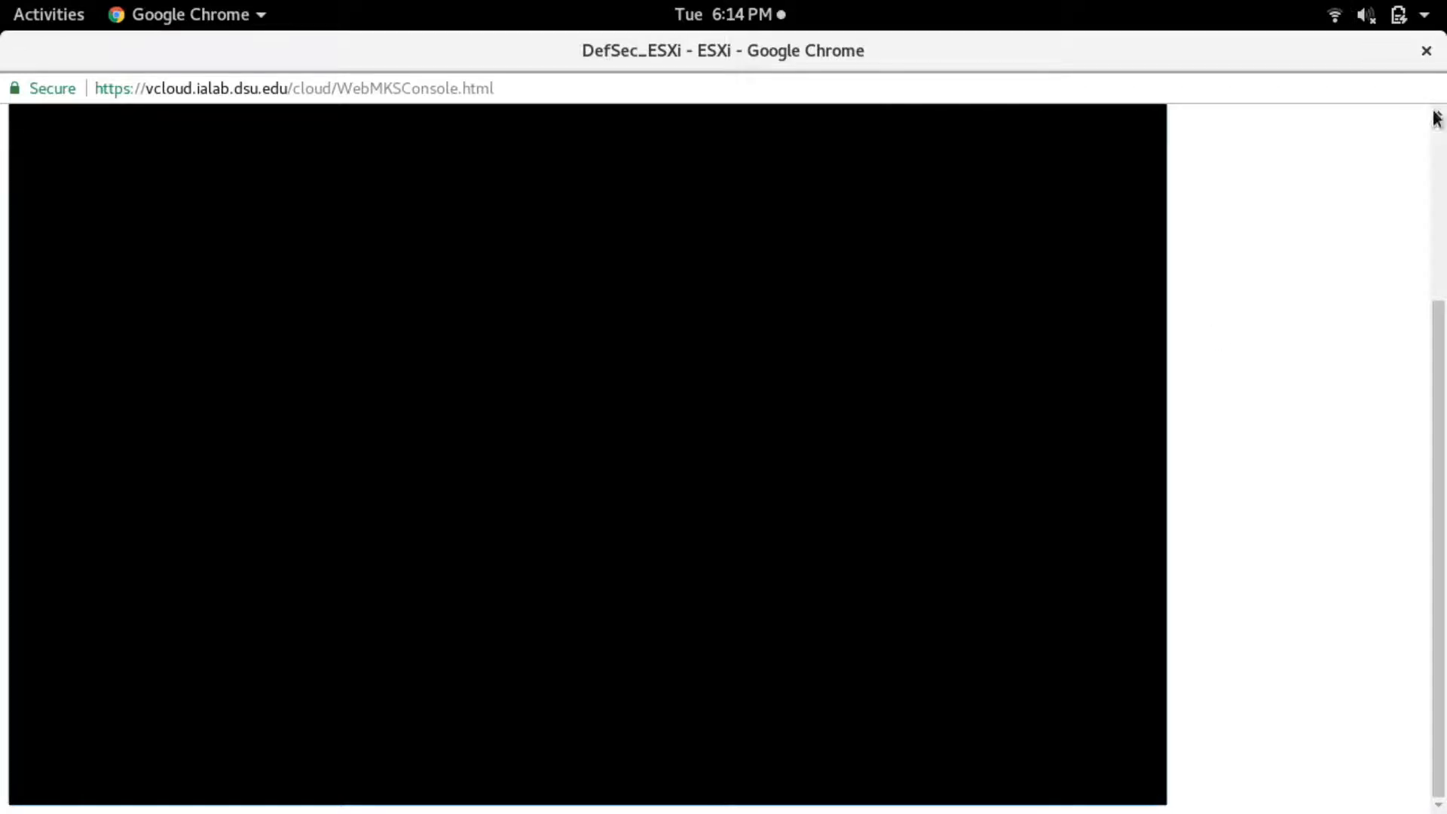
left_click_drag(1434, 372, 1421, 171)
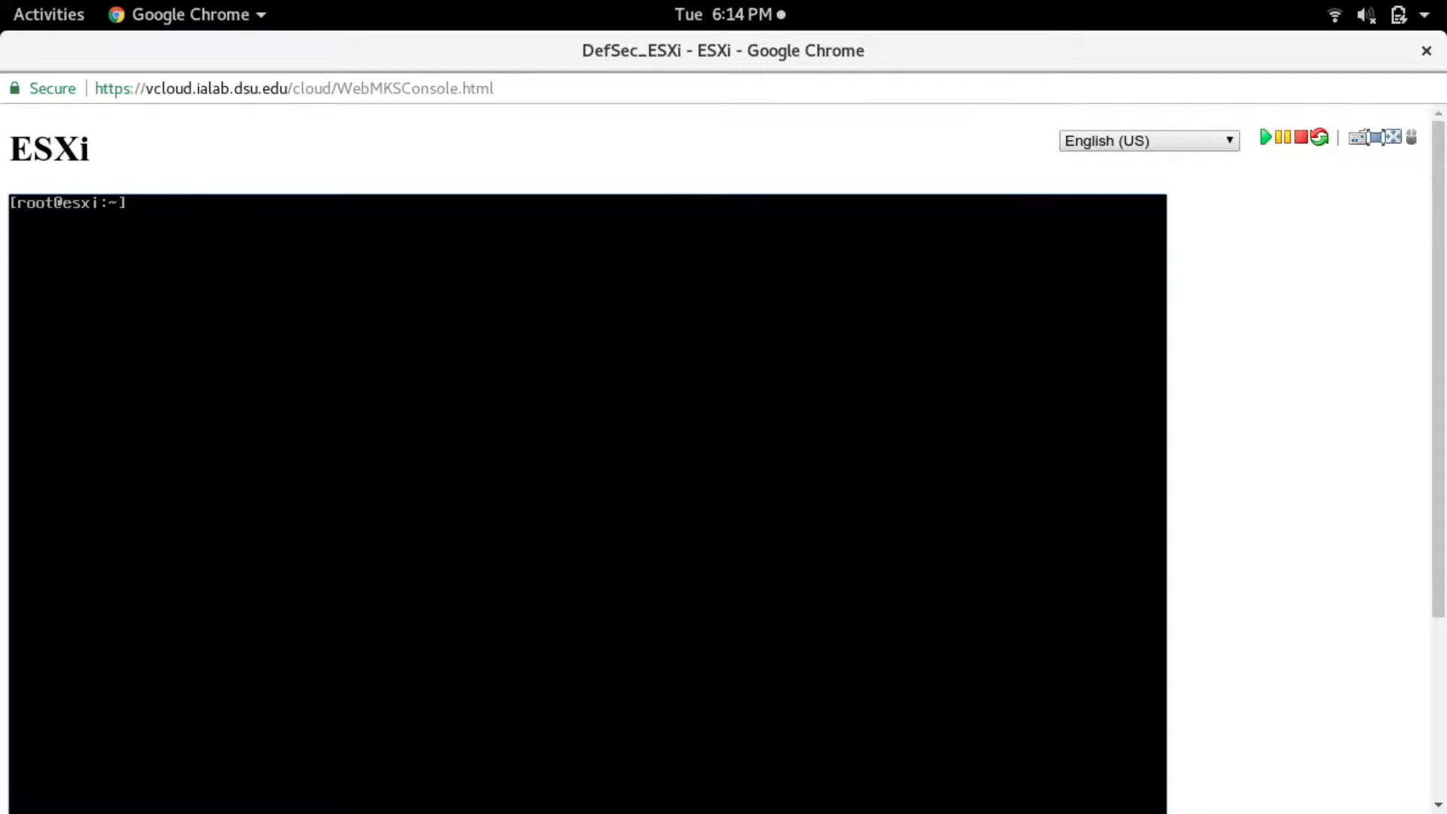
- Switch to the host's direct console and log in as root with the account password
key("alt+F2")
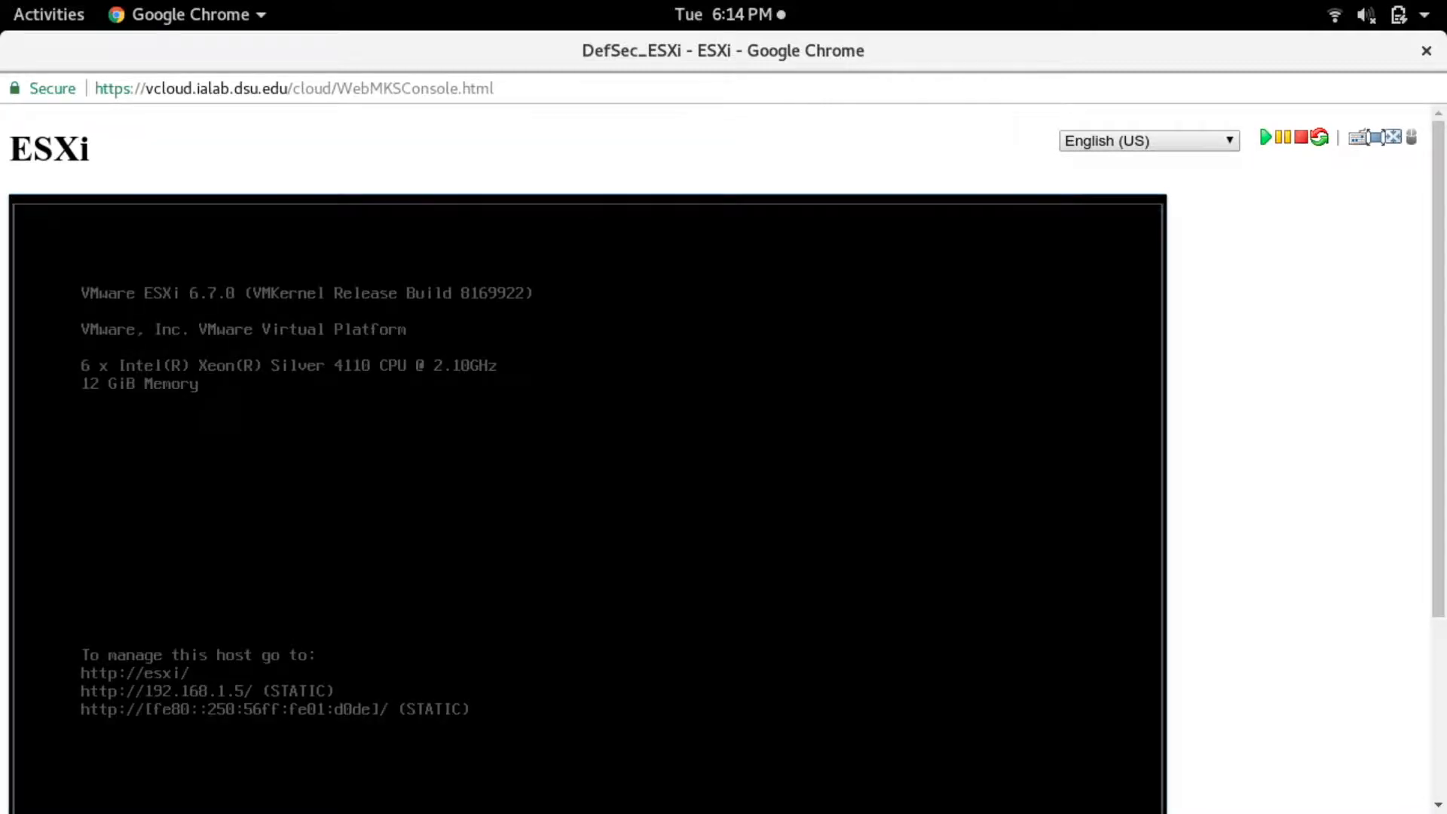
key("F2")
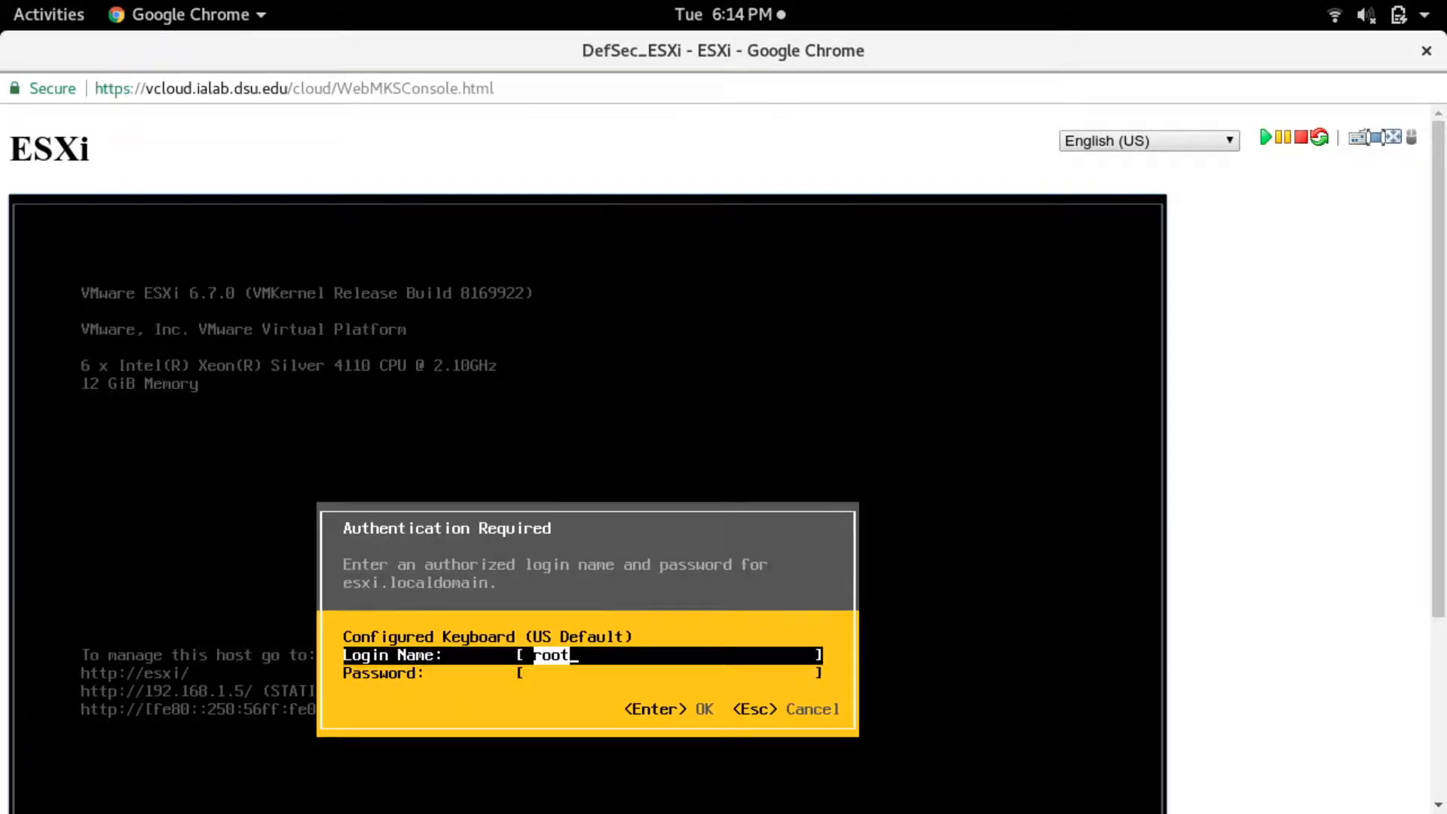
key("Tab")
type("**********")
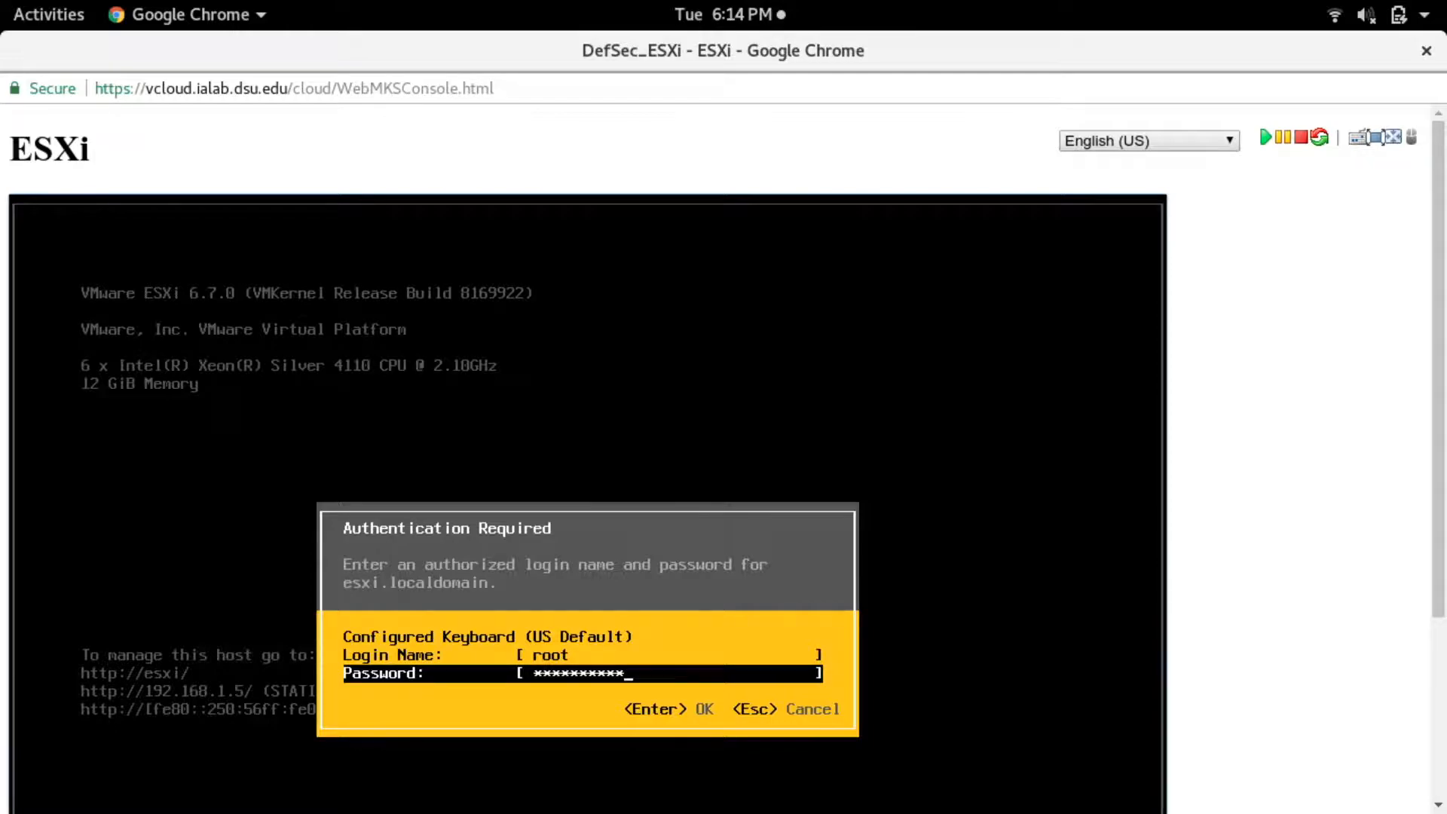
key("Return")
key("Return")
type("*********")
key("Return")
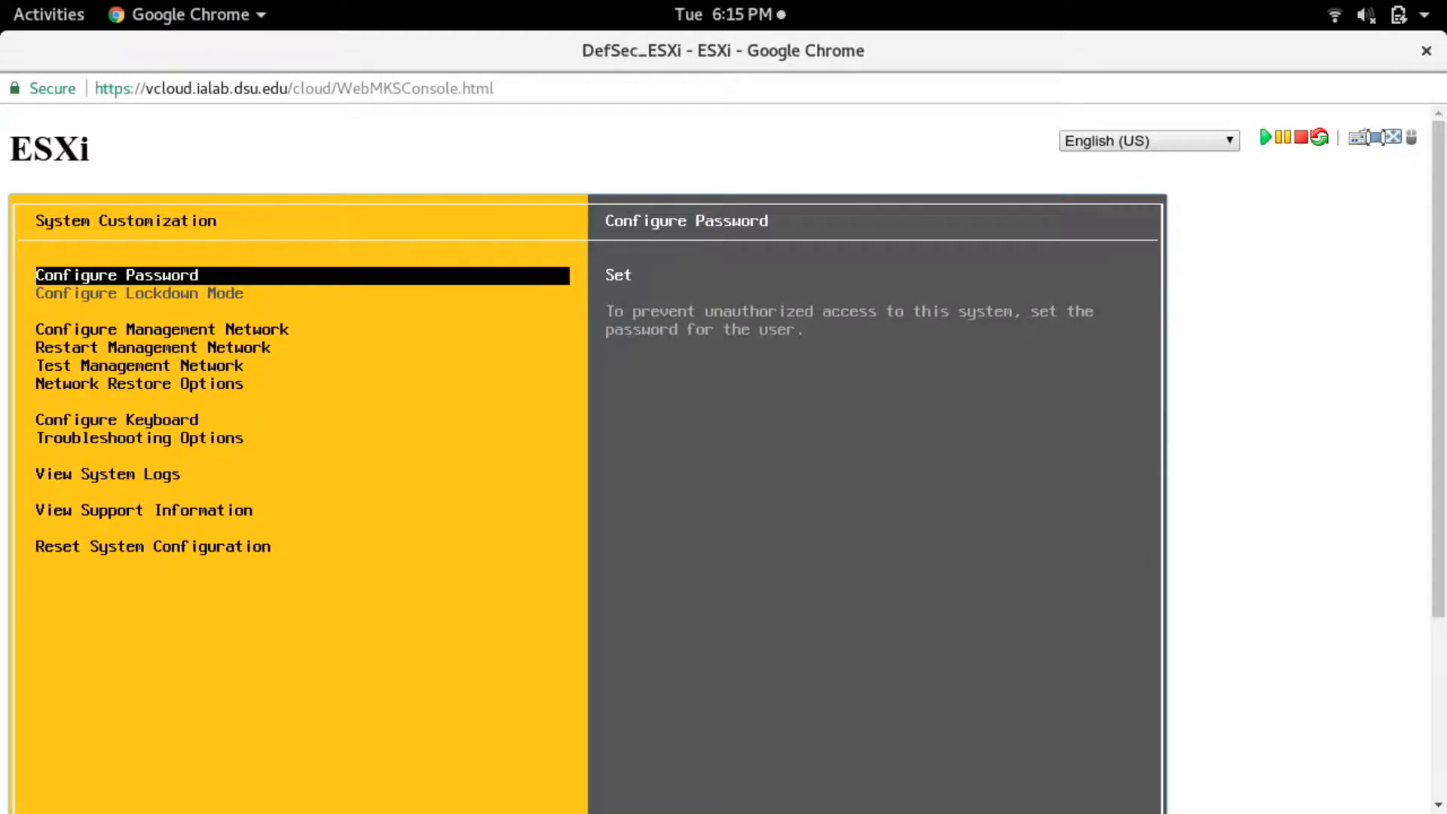
- Open Troubleshooting Options in the System Customization screen
key("Down")
key("Down")
key("Down")
key("Down")
key("Down")
key("Down")
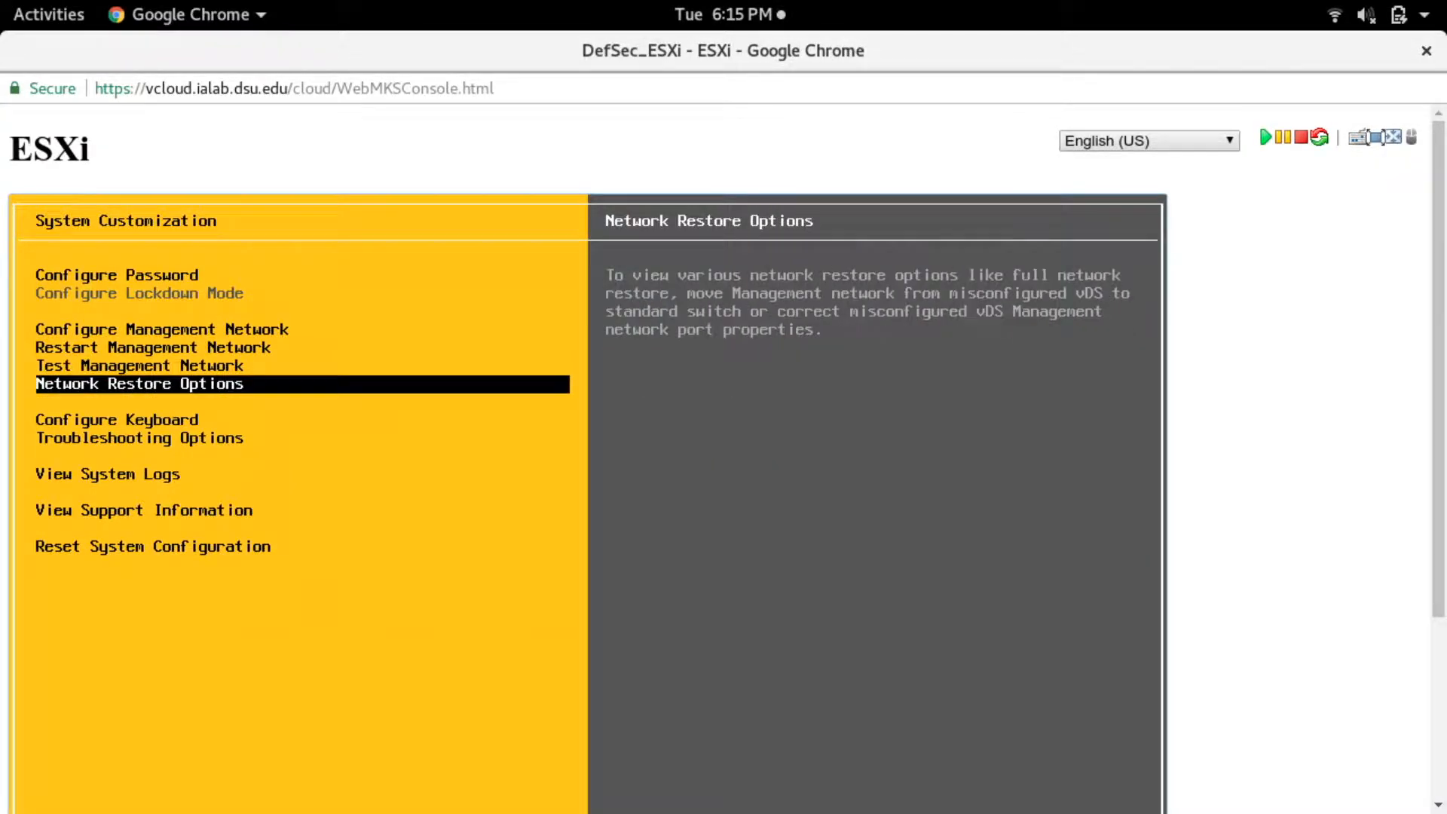
key("Return")
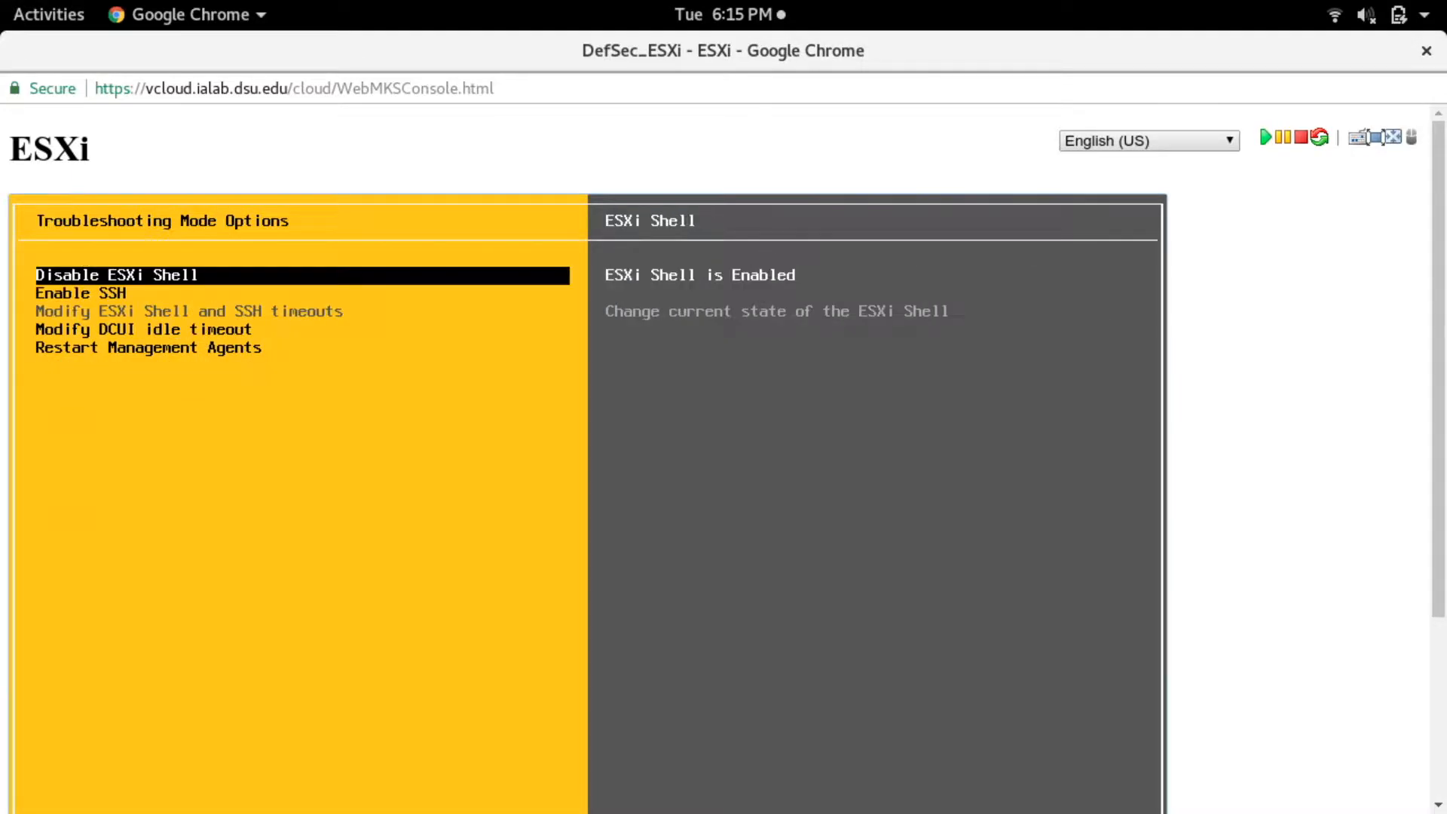
- Restart the management agents without collecting extra troubleshooting information, and return to System Customization
key("Down")
key("Down")
key("Down")
key("Down")
key("Return")
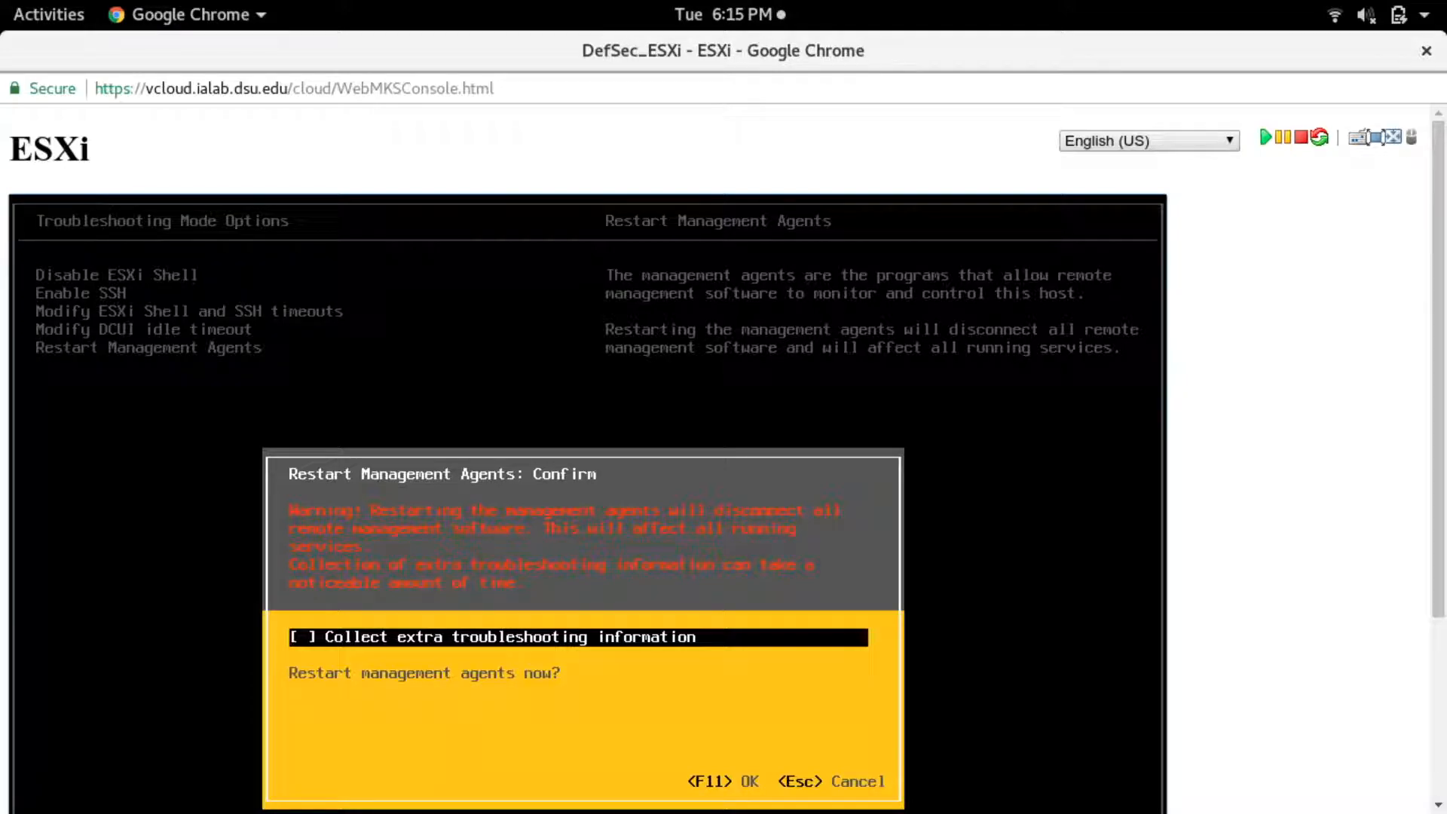
key("F11")
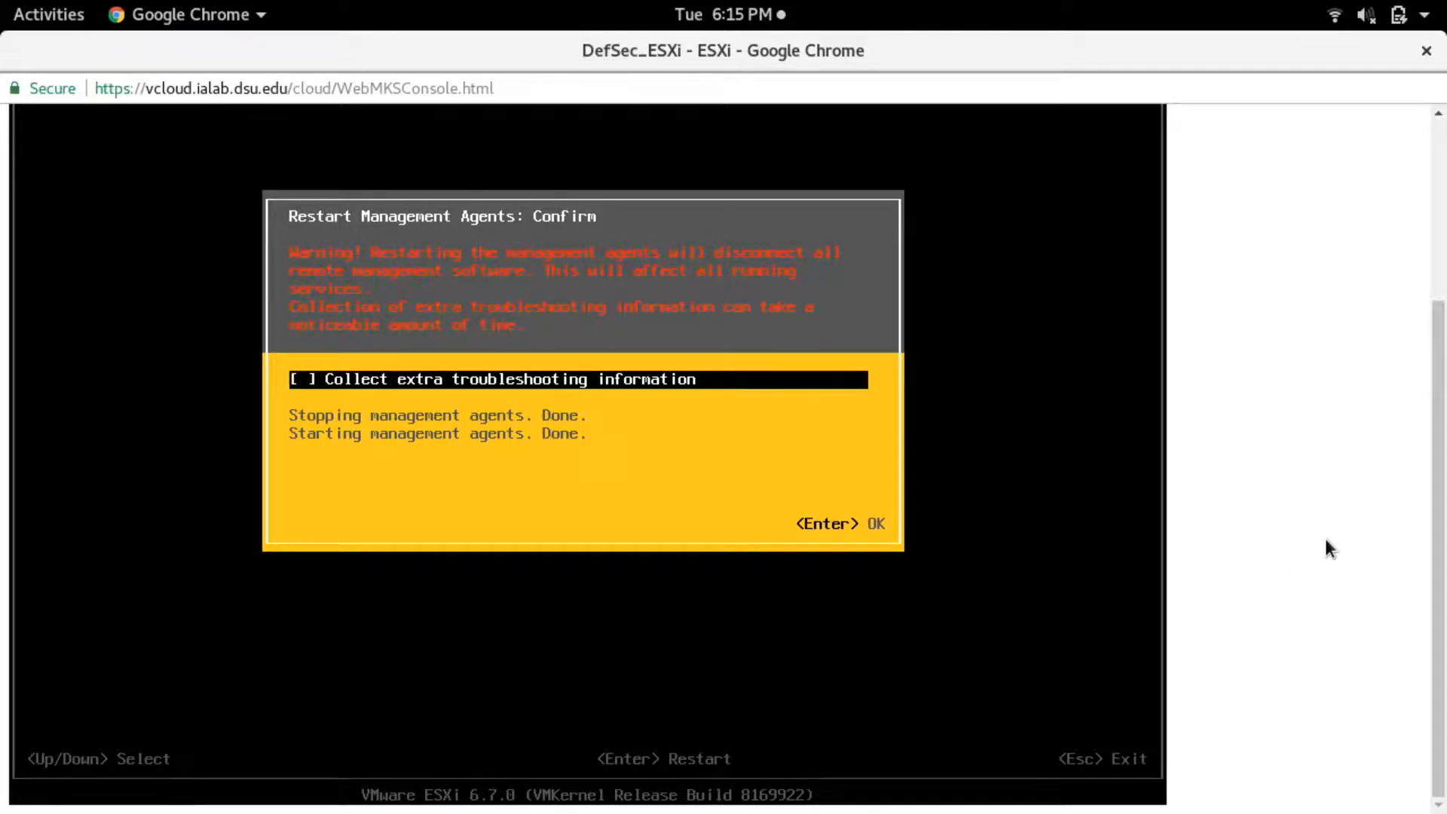
key("Return")
key("Escape")
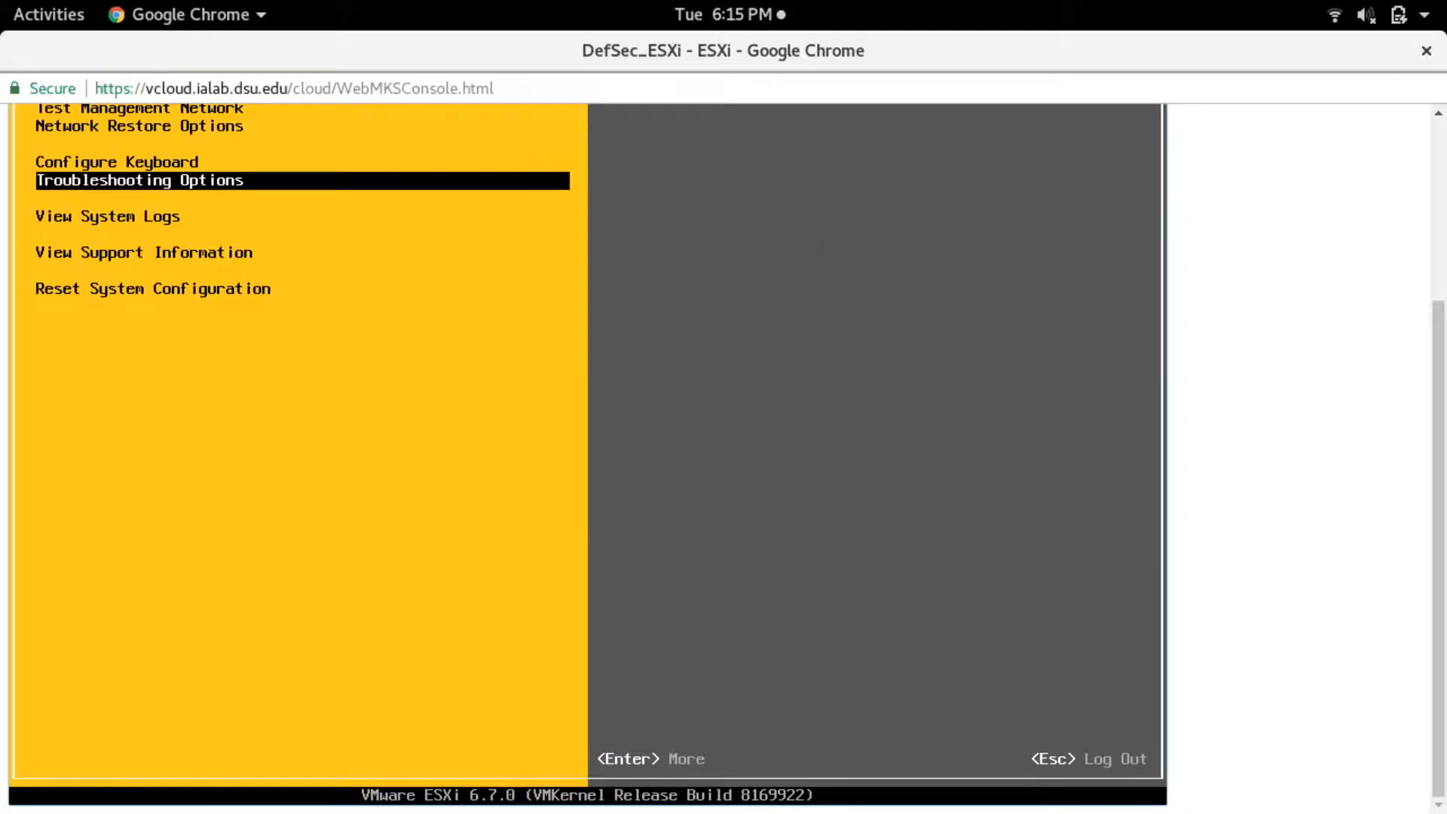
- Log out of System Customization and switch back to the ESXi Shell prompt
key("Escape")
key("alt+F1")
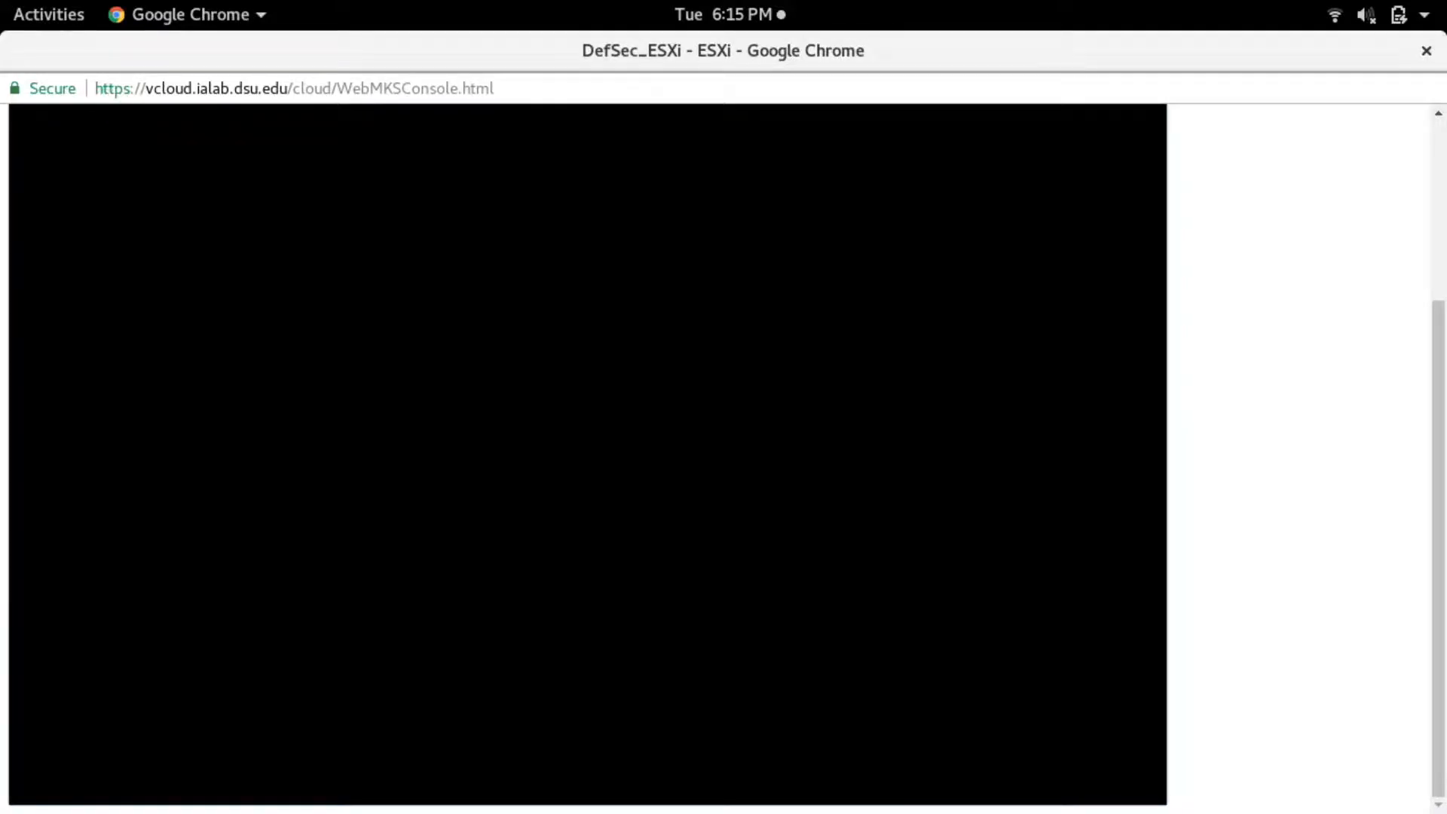
left_click_drag(1440, 297, 1440, 200)
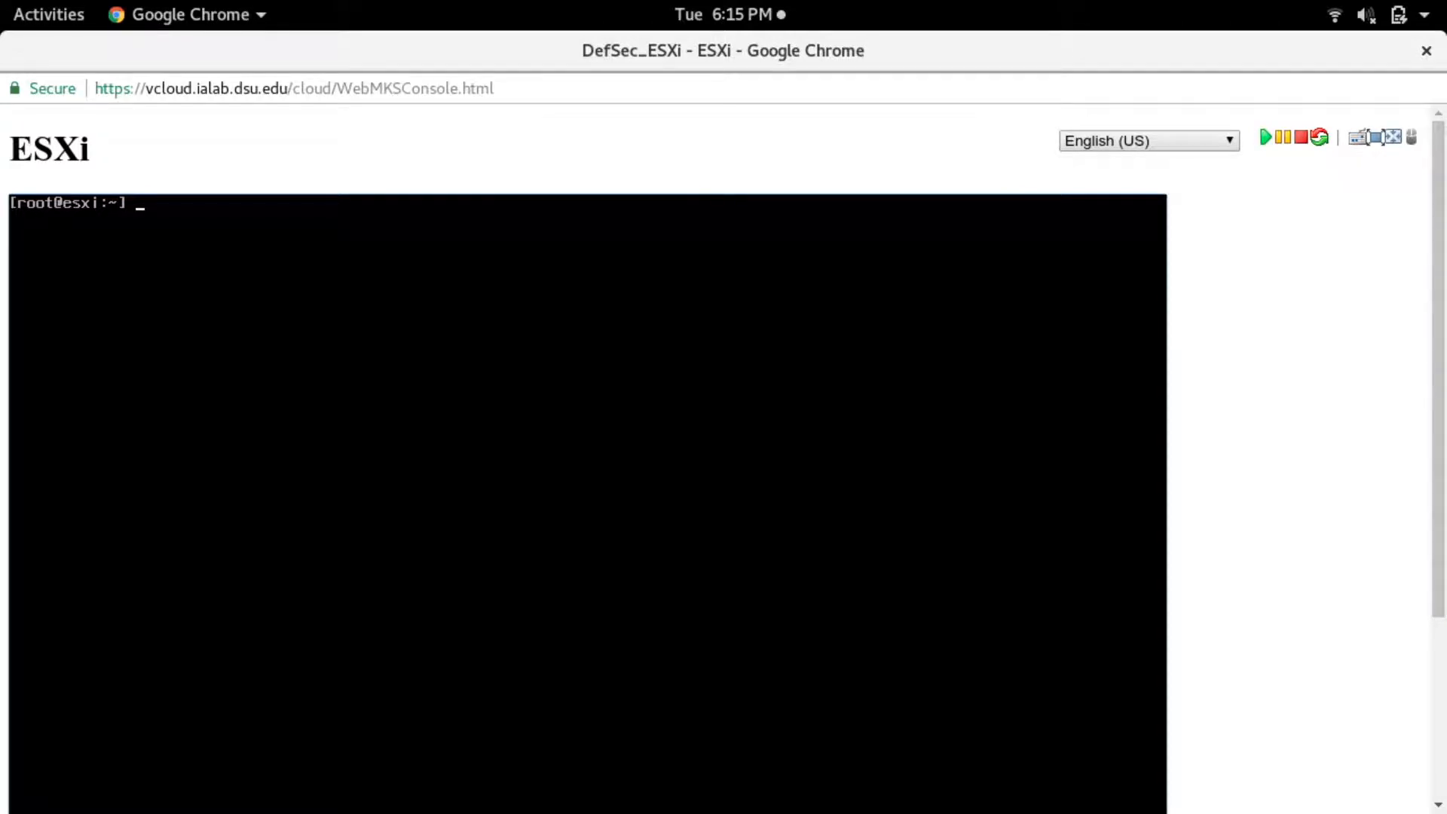
- Run vim-cmd vmsvc/getallvms to list the registered virtual machines and enlarge the page so the output is readable
type("vim-cmd vmsvc/getallvms")
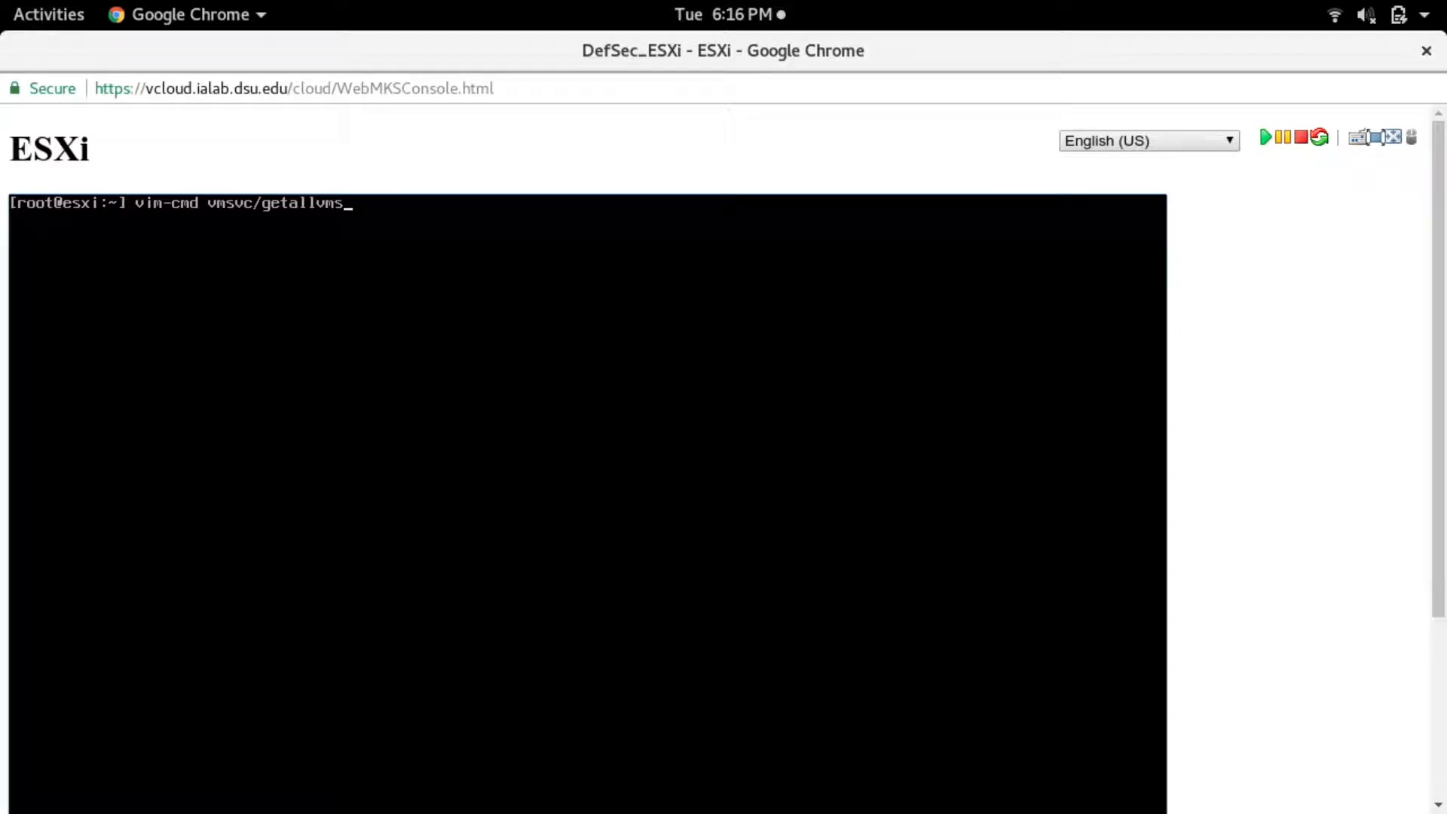
key("Return")
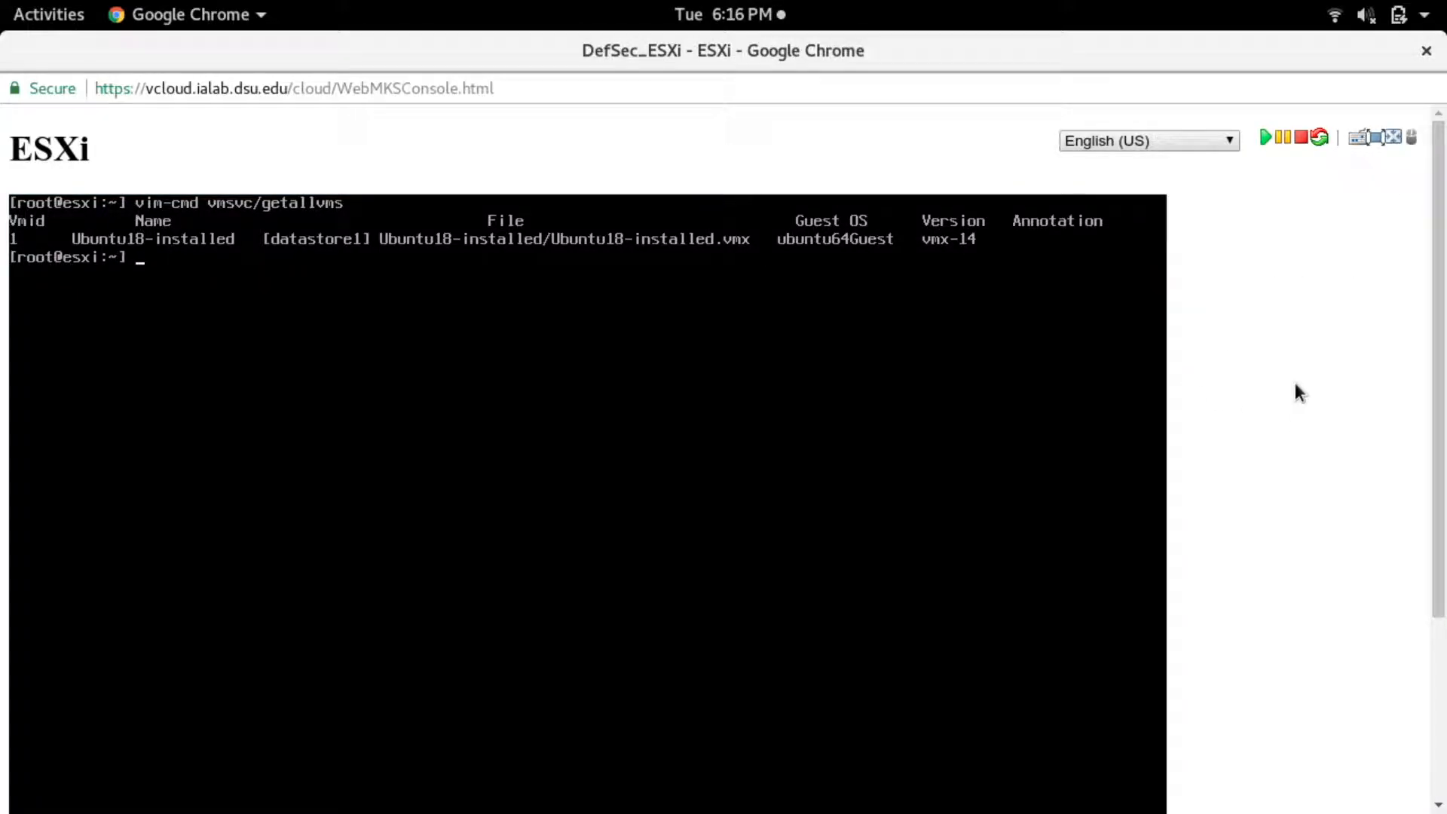
key("ctrl+plus")
key("ctrl+plus")
key("ctrl+plus")
key("ctrl+minus")
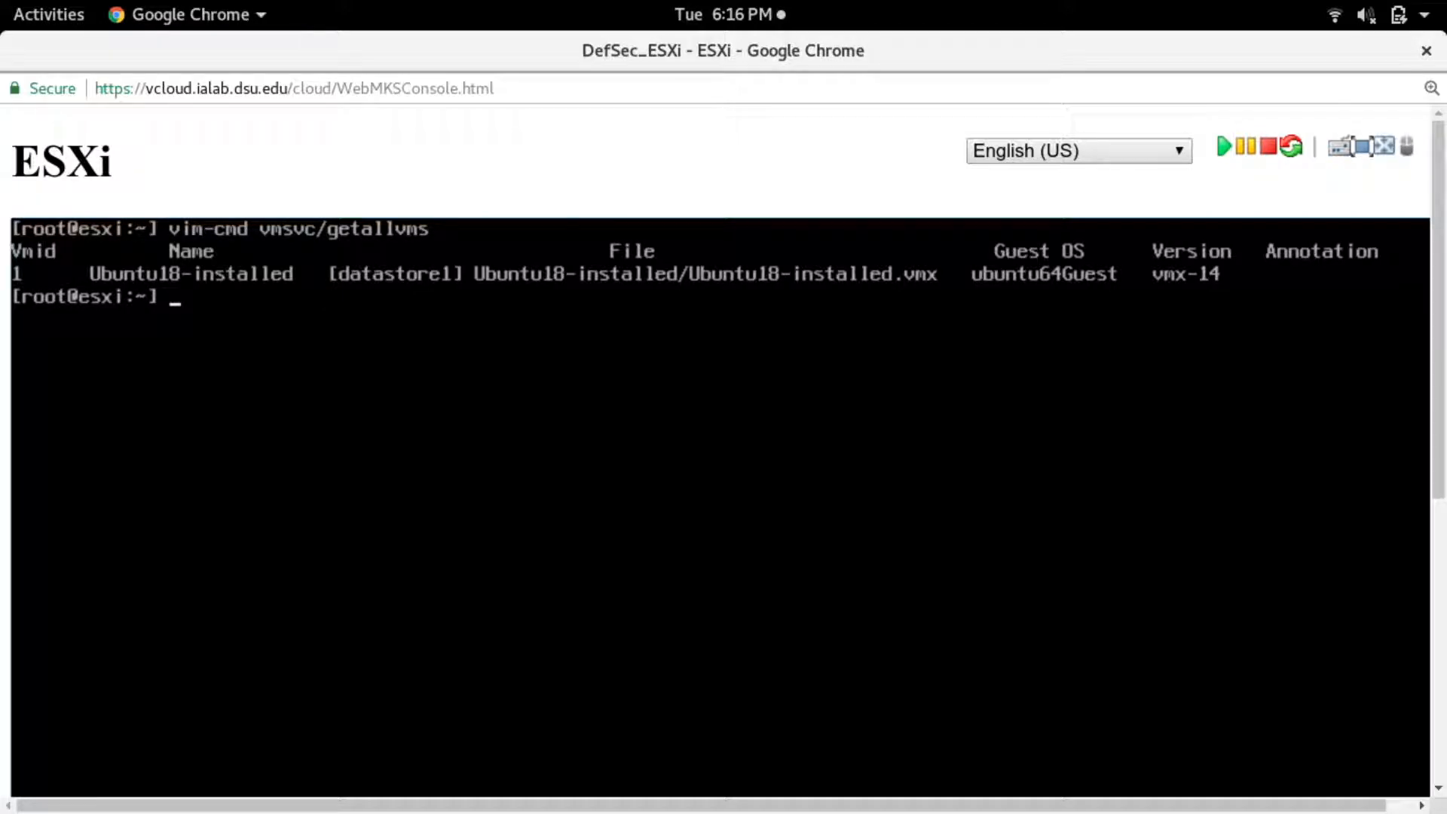
type("for")
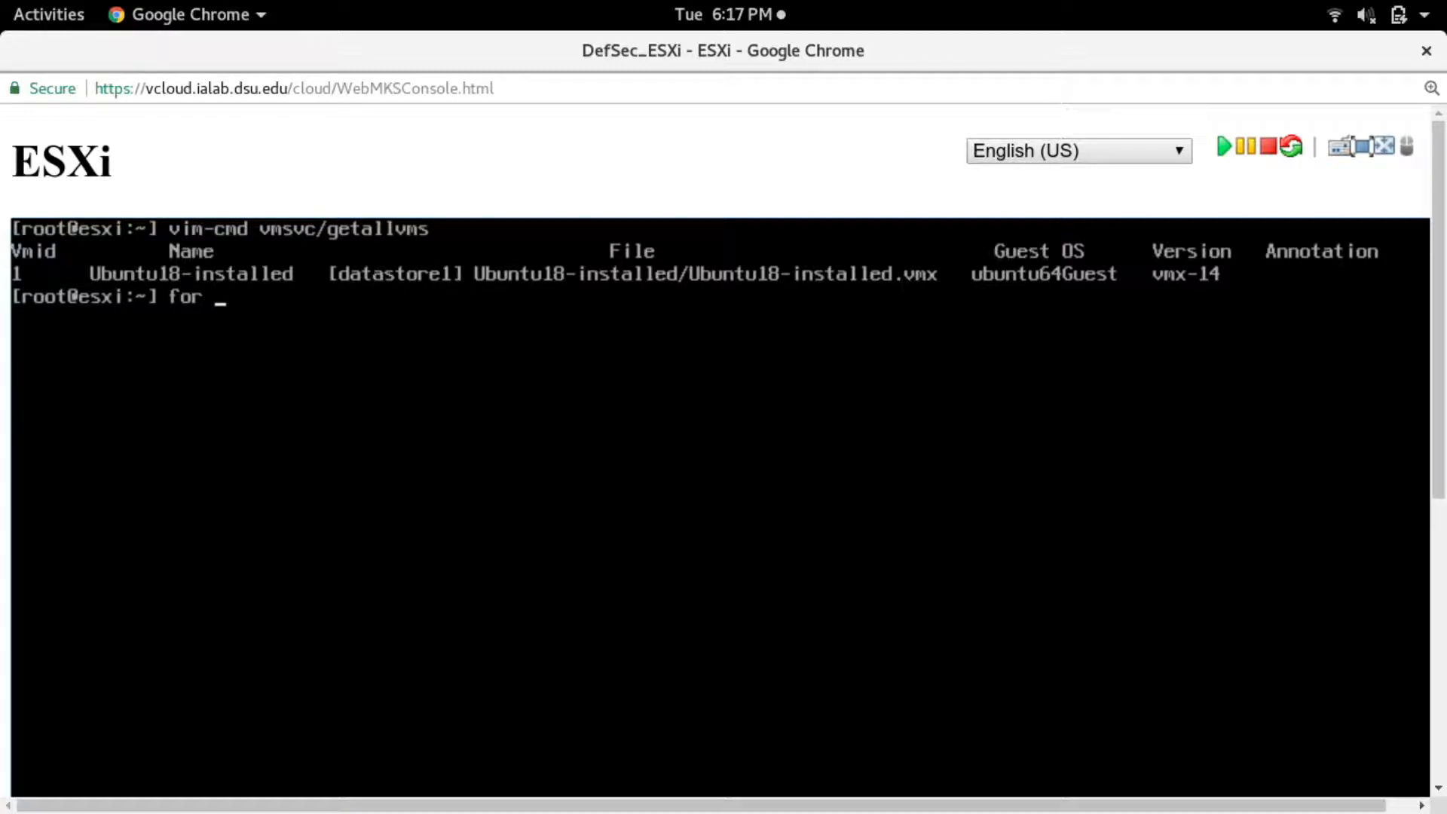
key("BackSpace")
key("BackSpace")
key("BackSpace")
key("BackSpace")
type("vi")
key("BackSpace")
key("BackSpace")
key("BackSpace")
- Open a new file snapshot.sh in vi and start it with the #!/bin/sh line
type("vi snapshot.sh")
key("Return")
type("i#!/")
type("bin/sh")
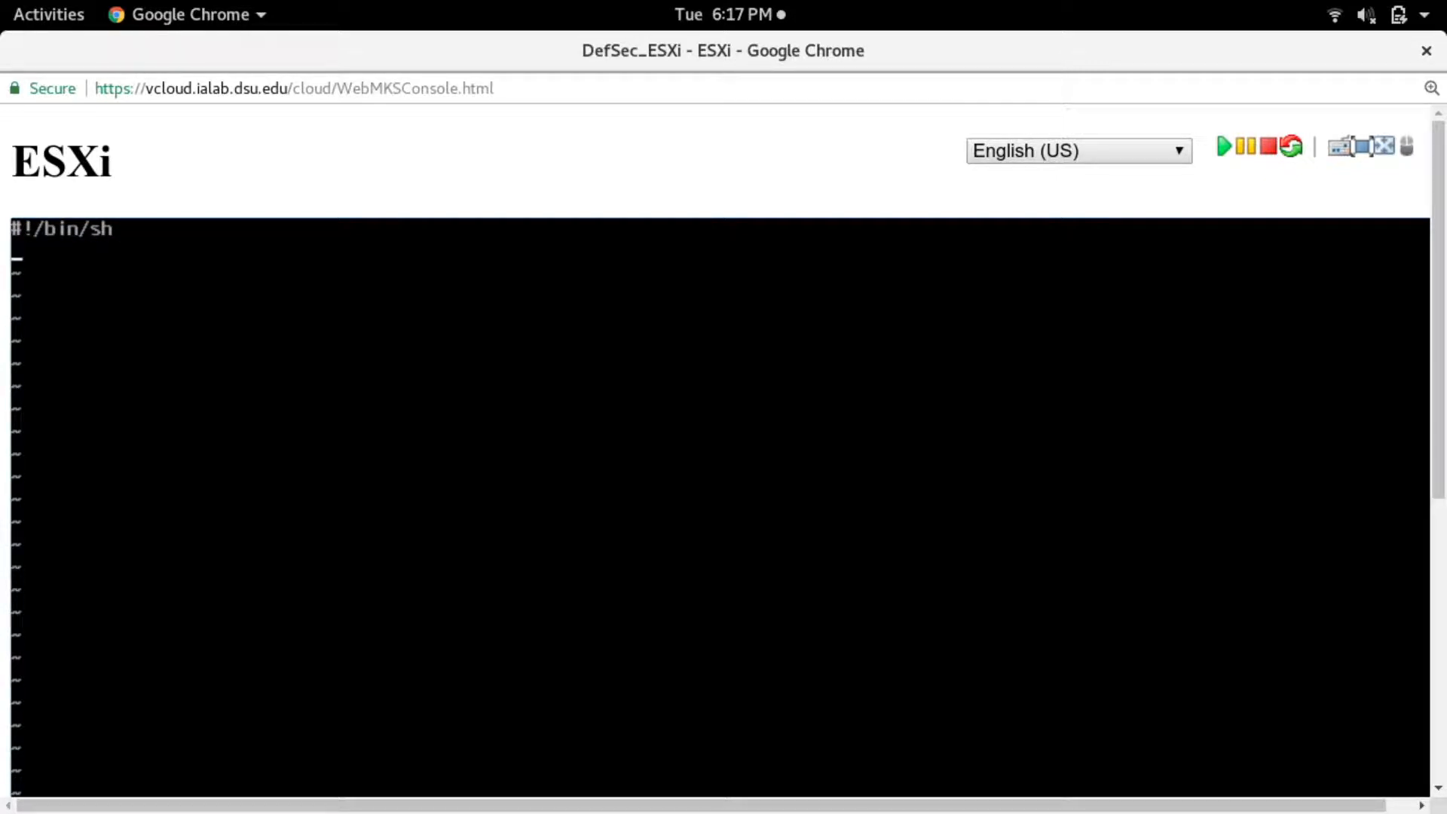
type("for vmid in $(cv")
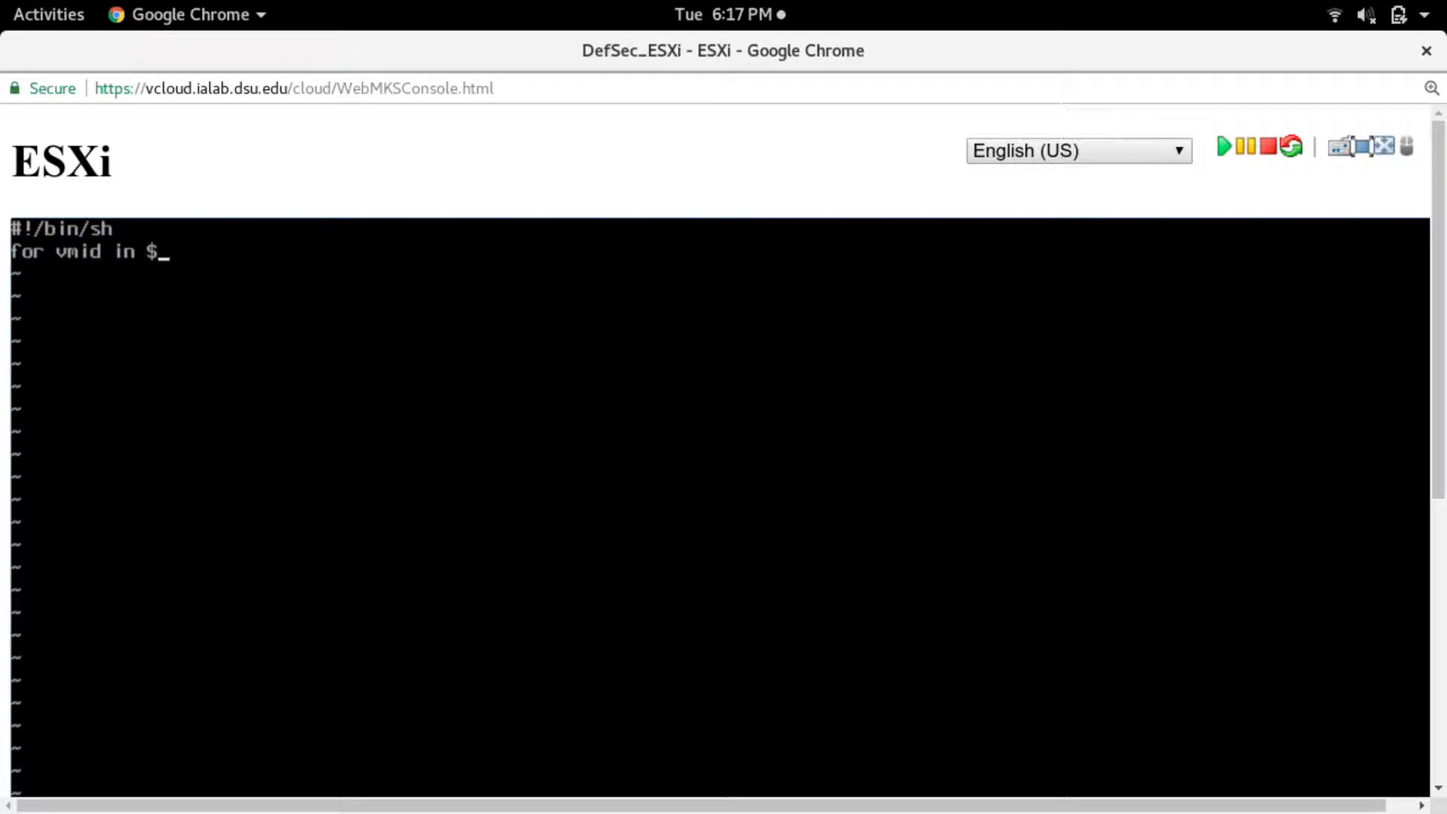
- Write the loop for vmid in $(vim-cmd vmsvc/getallvms | cut -d ' ' -f 1); do, closed with done
key("BackSpace")
key("BackSpace")
type("vim-cmd vmsvc/getal")
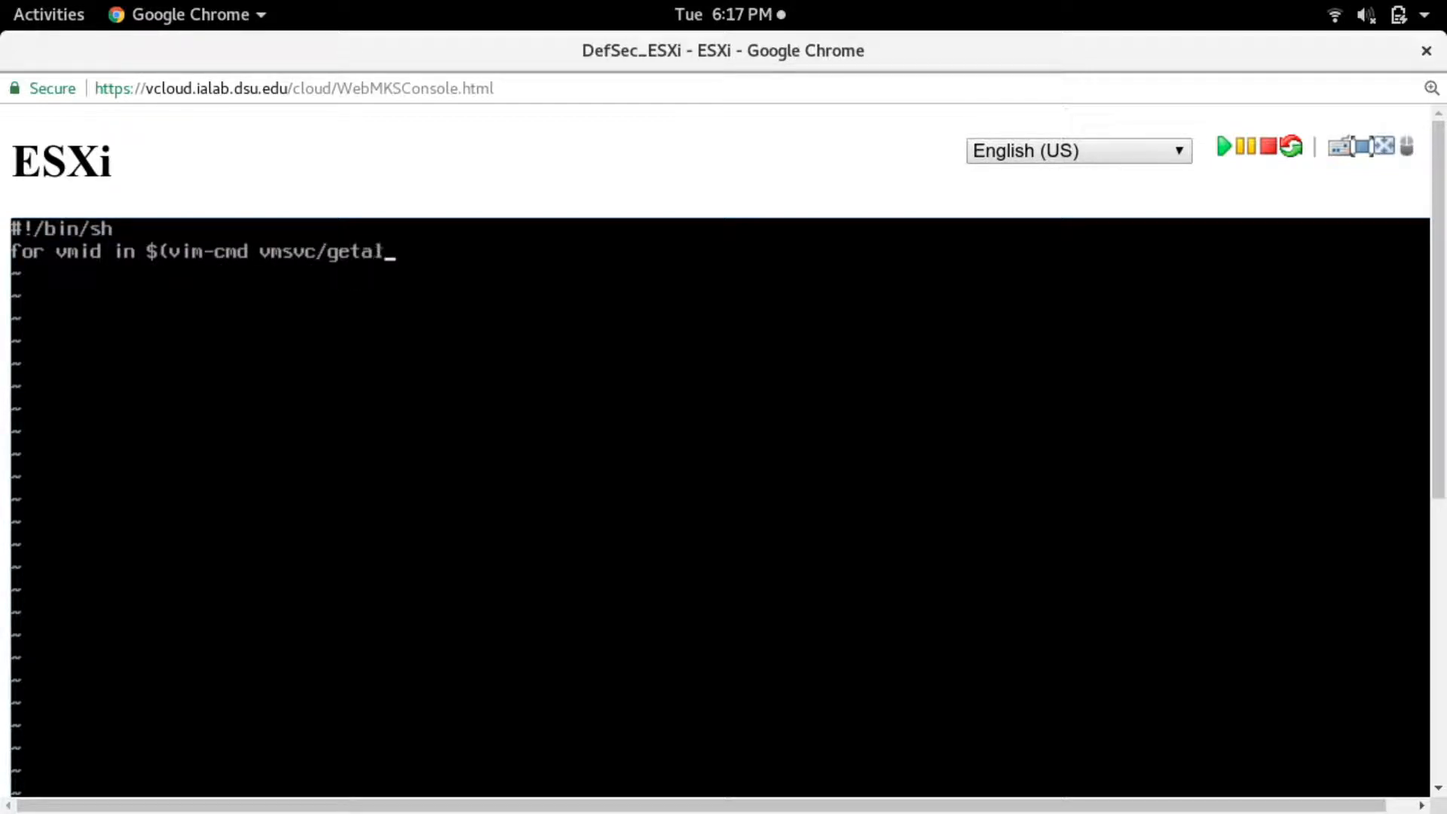
type("lvms | cut -d ")
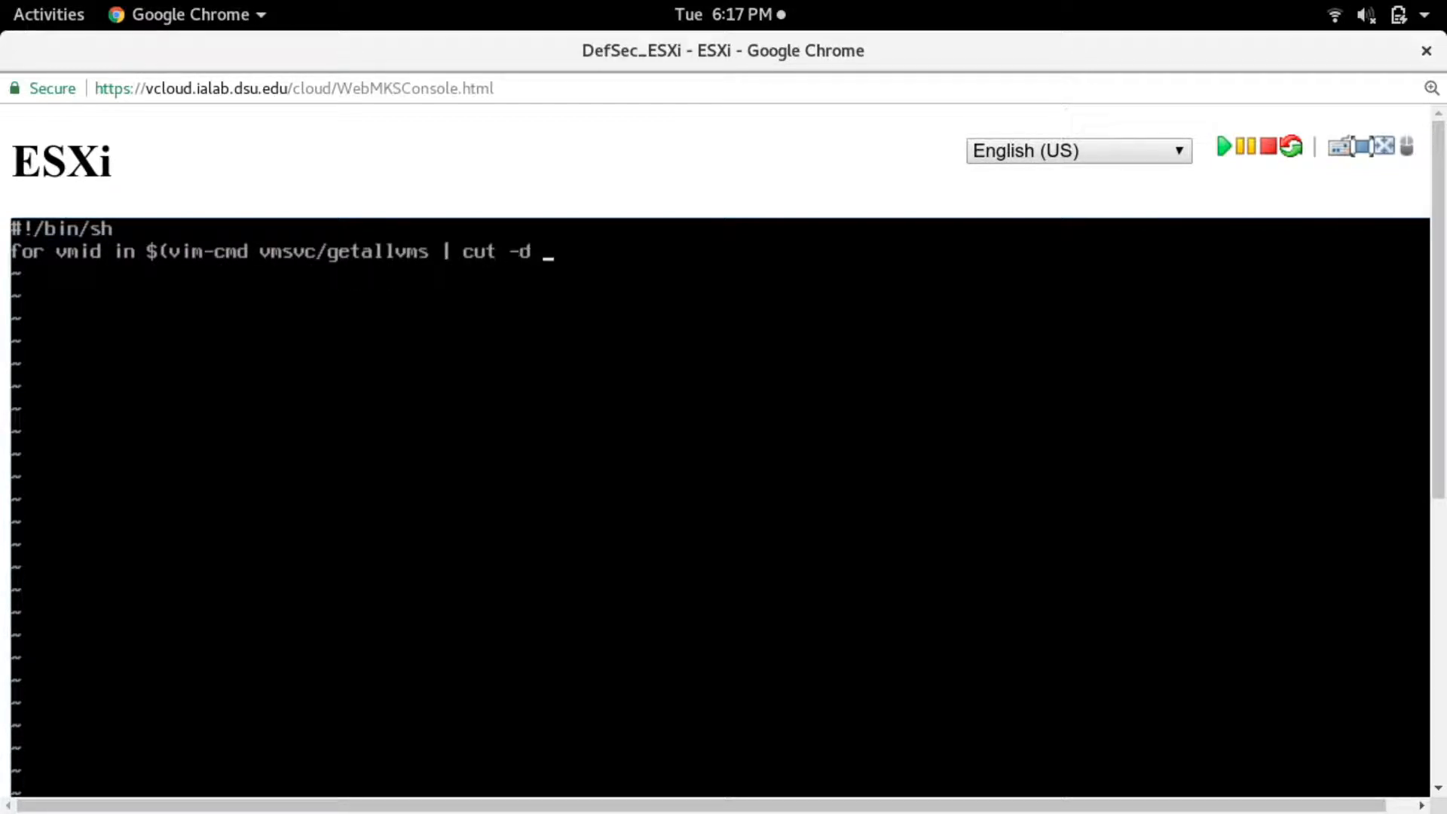
type("' ' -f 1); do")
key("Return")
key("Return")
type("done")
- Add vim-cmd vmsvc/snapshot.create $vmid 'initial' 'initial' 1 0 as the indented body of the loop
key("Up")
type("vi")
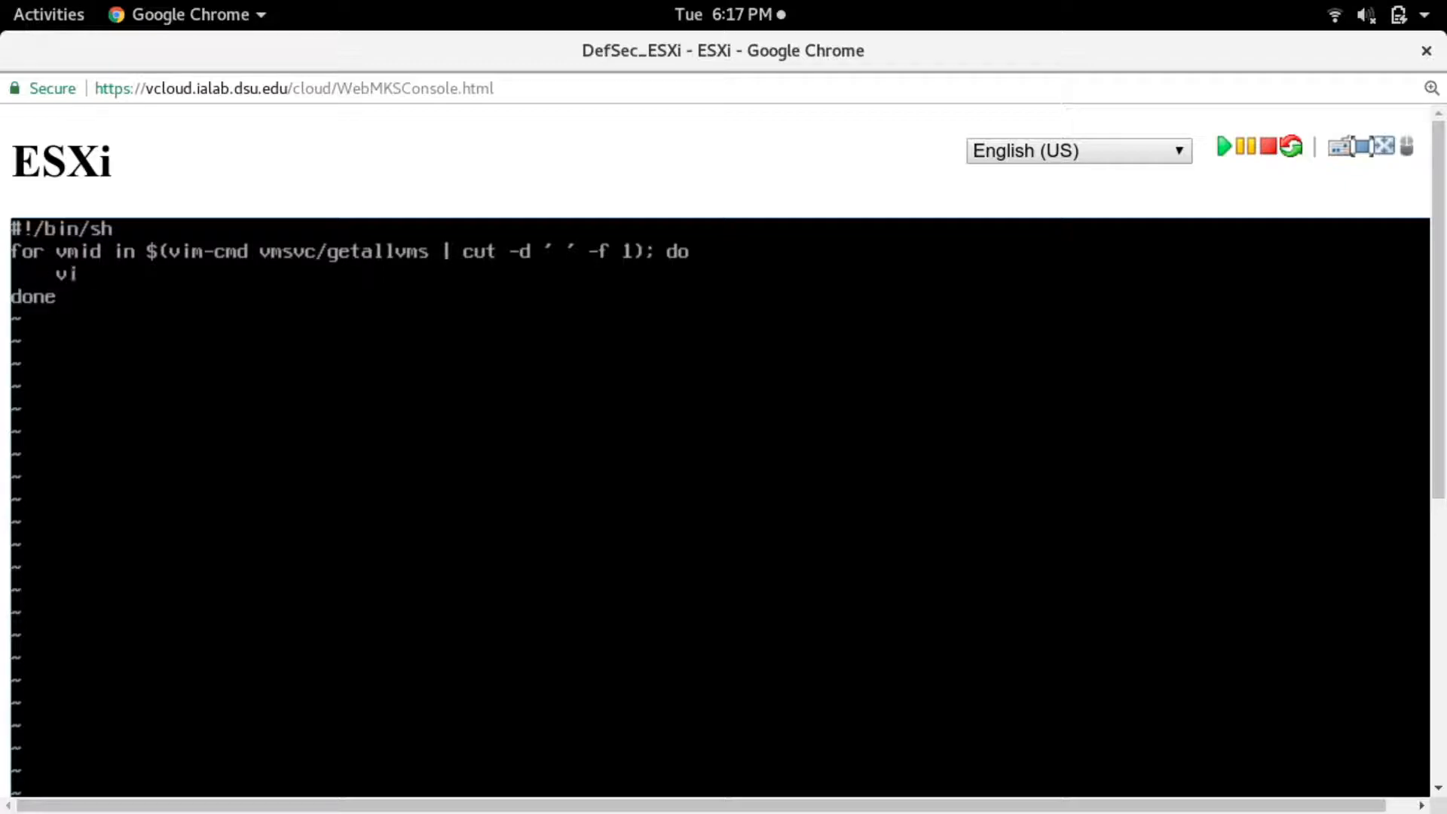
type("m-cmd vmsvc/sn")
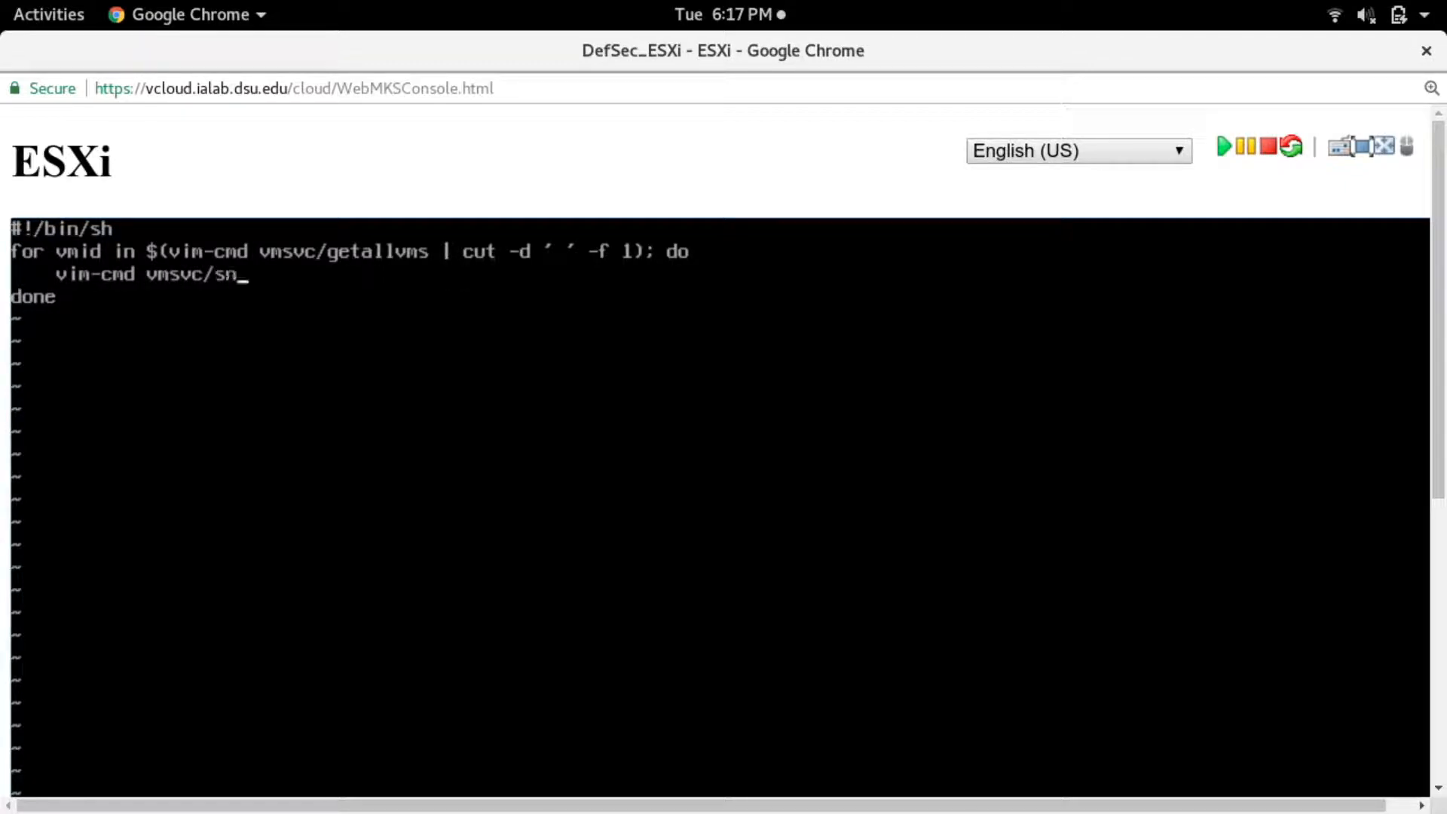
type("apshot.create $v")
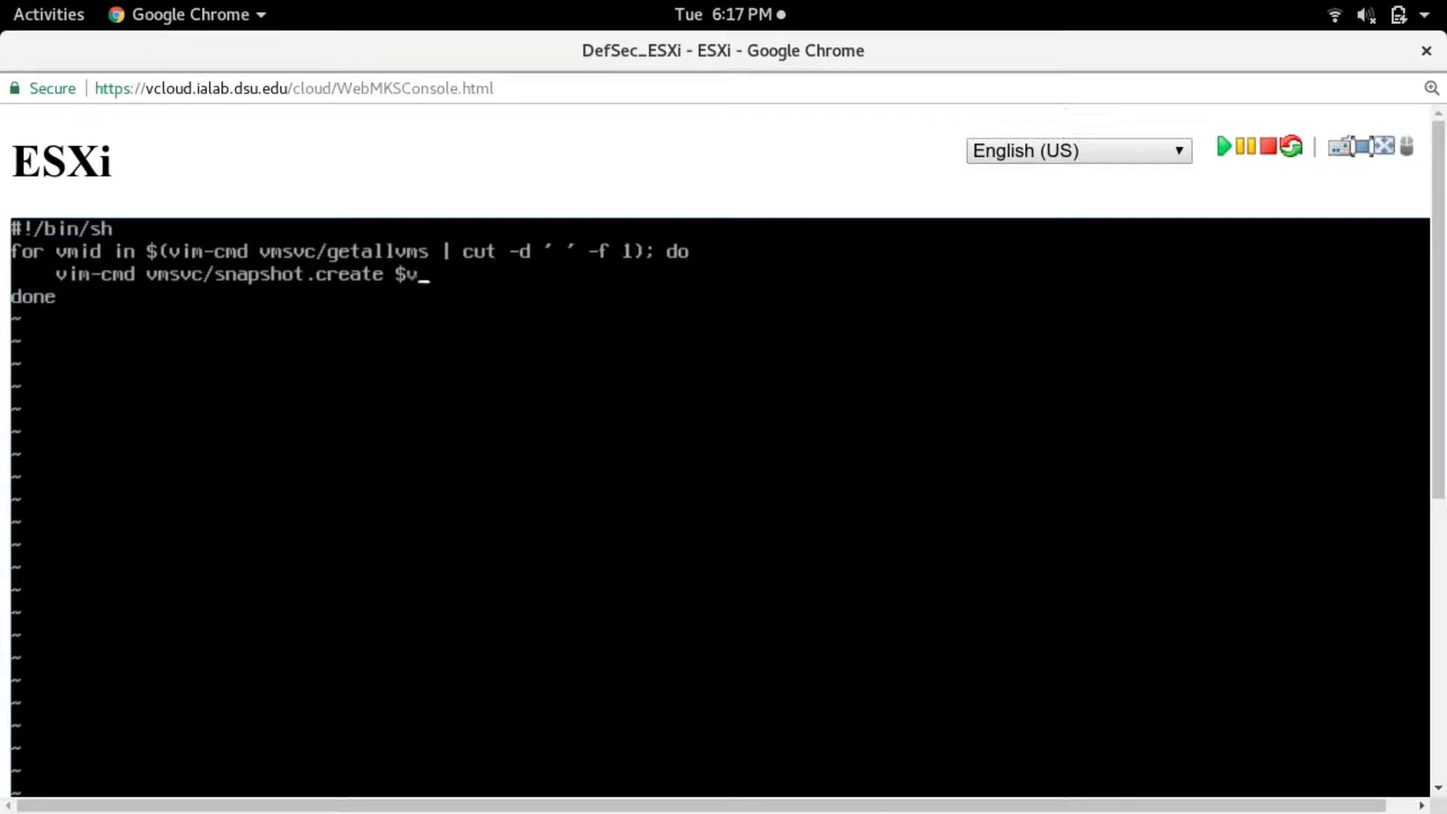
type("mid 'initial' 'initial'")
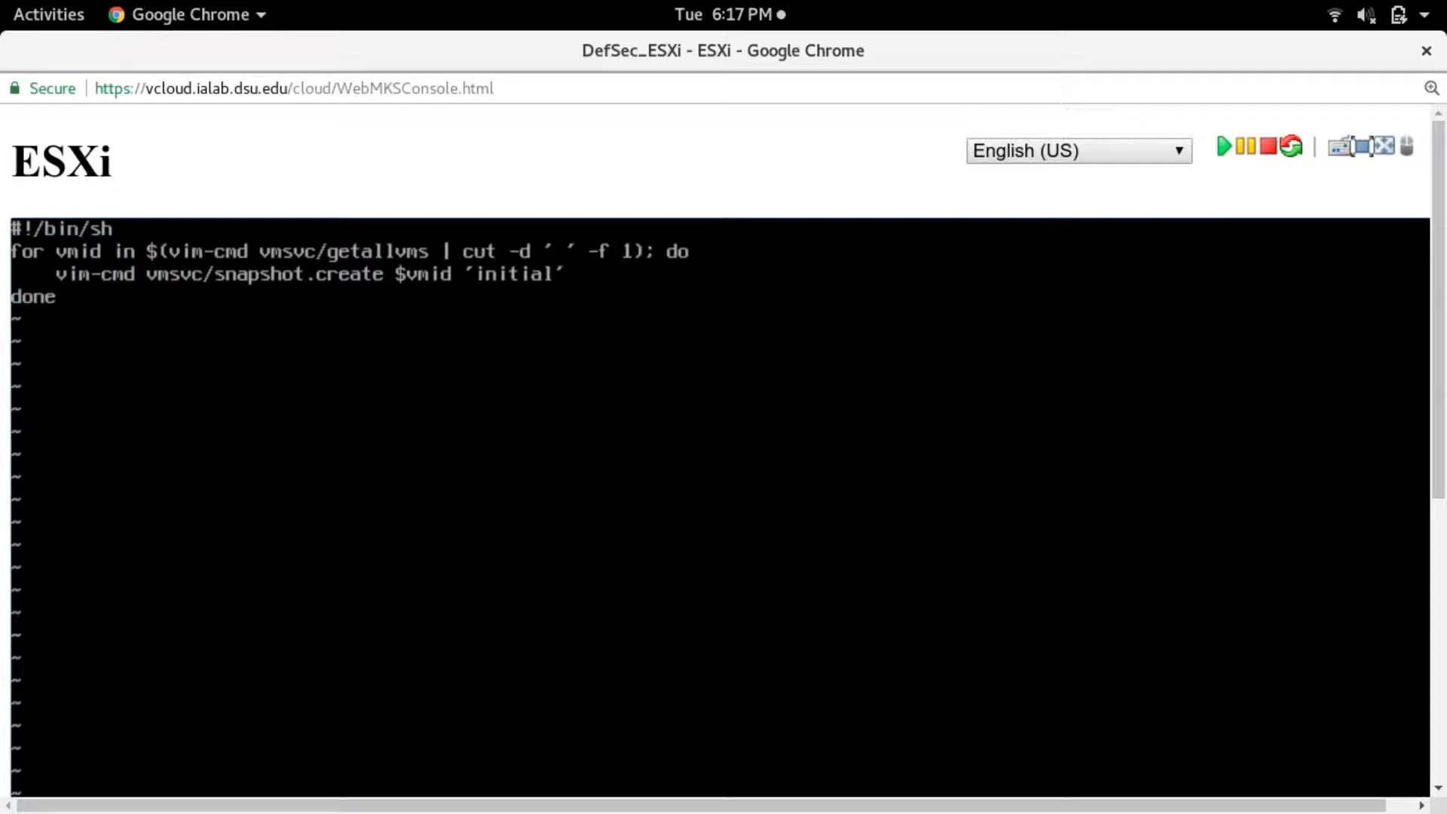
type(" 1 0")
key("Escape")
key("Down")
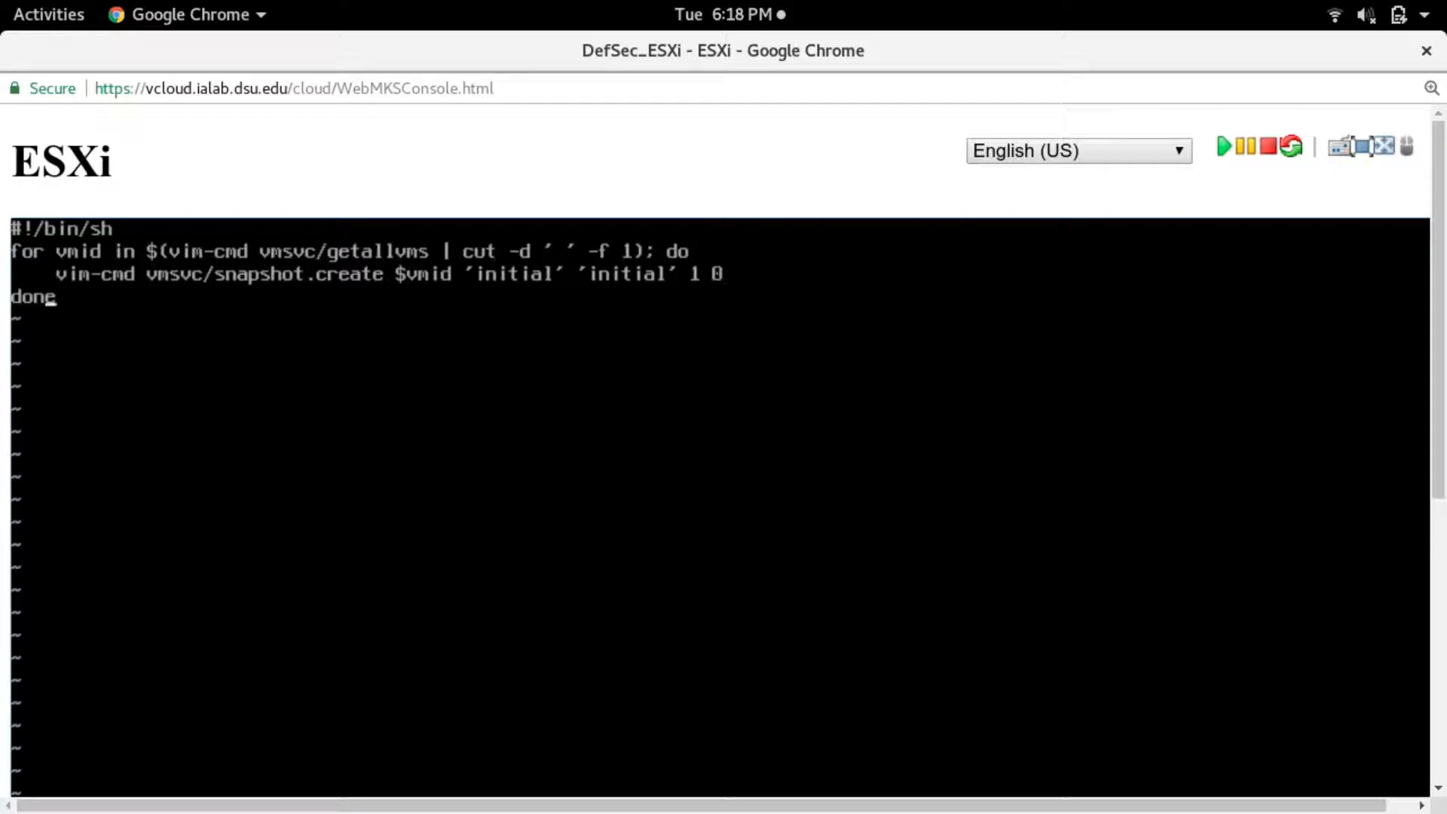
- Leave the vi editor and return to the shell prompt
key("a")
key("Escape")
key("Return")
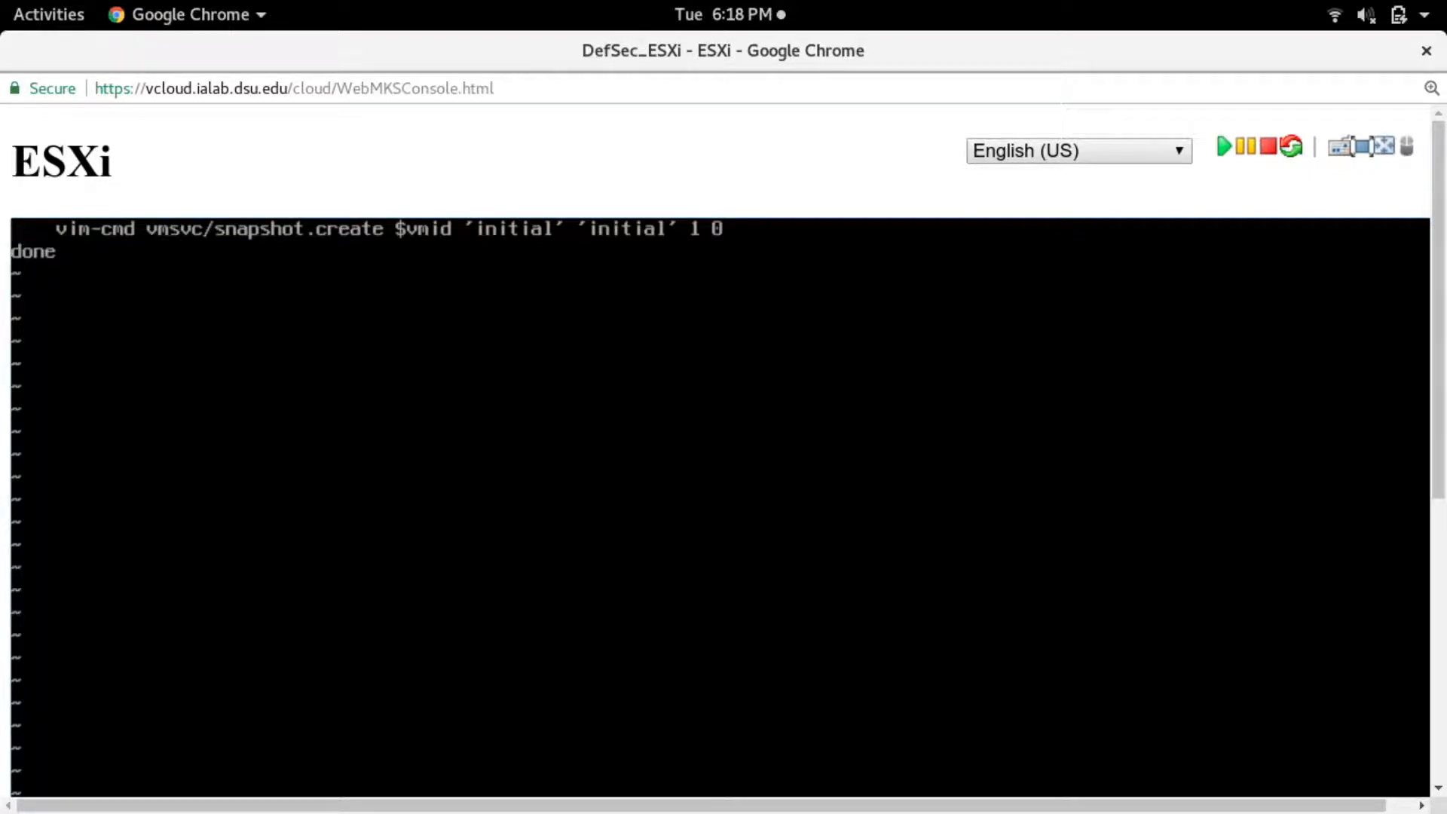
scroll(1411, 685, "down", 5)
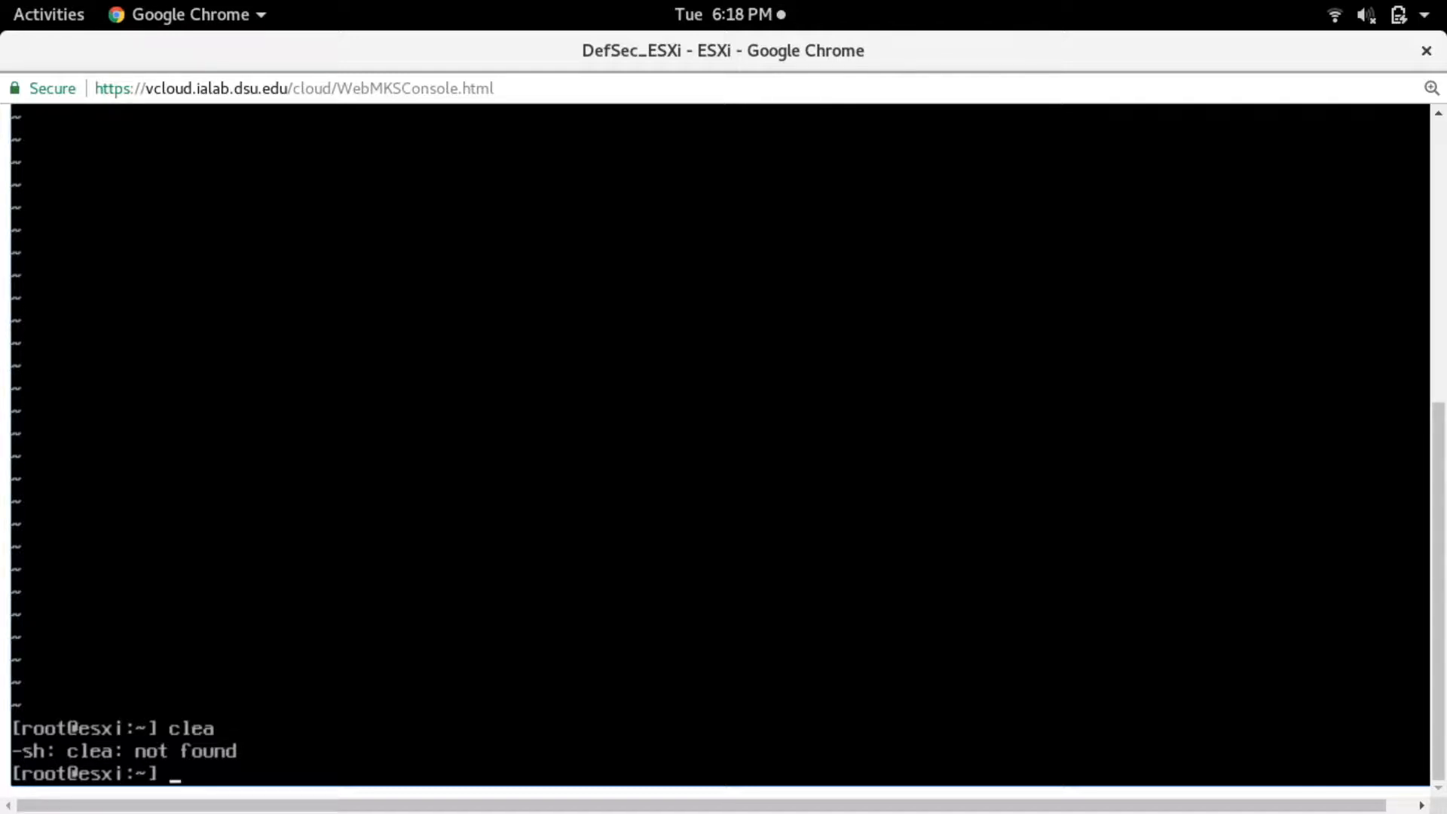
- List the virtual machines again with vim-cmd vmsvc/getallvms
type("vim-cmd vmsvc/getallvms")
key("Up")
key("Down")
key("Return")
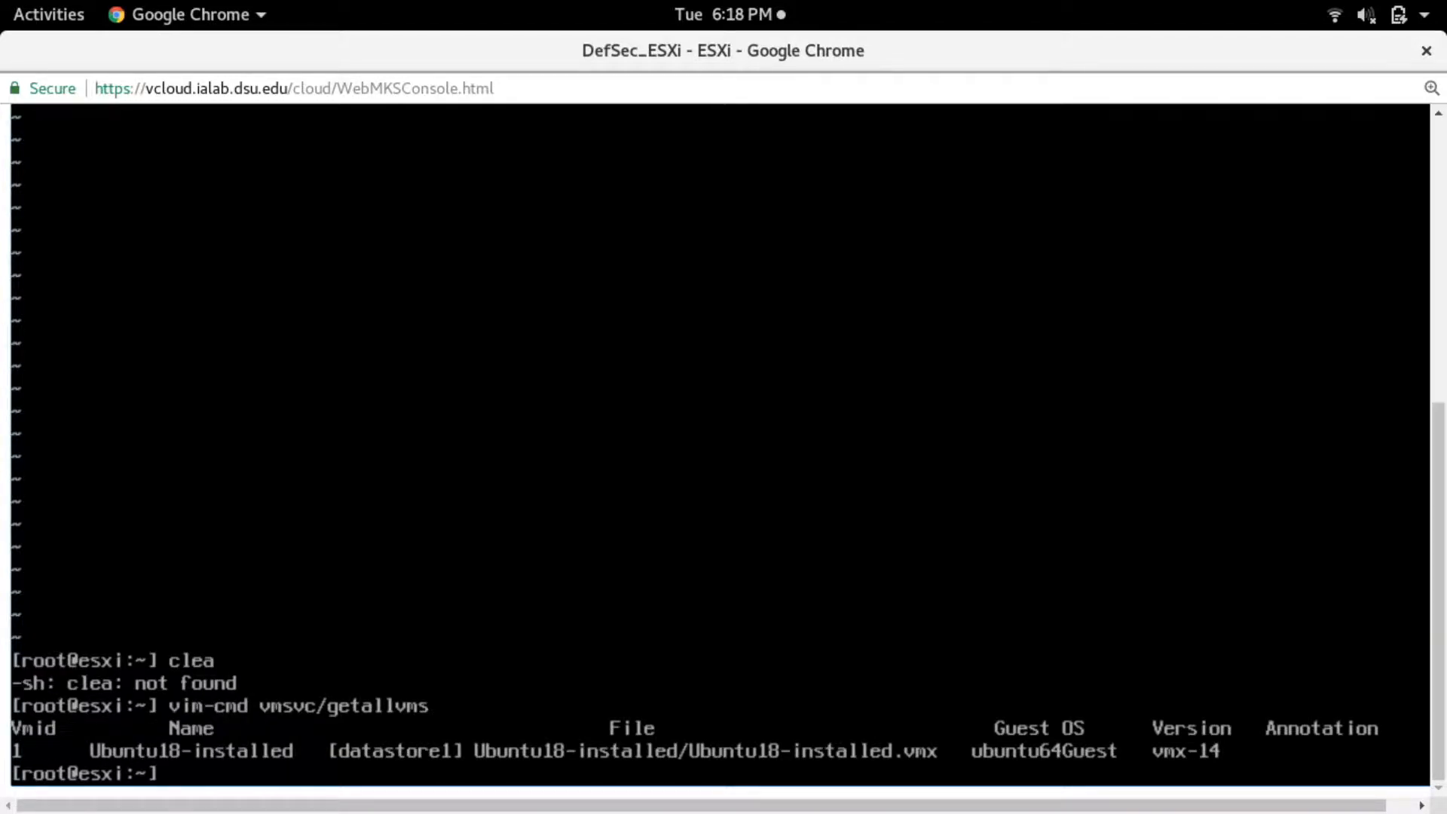
- Extract only the ID column by running vim-cmd vmsvc/getallvms | cut -d ' ' -f 1
key("Up")
type("| cut -f")
key("BackSpace")
type("d ' '")
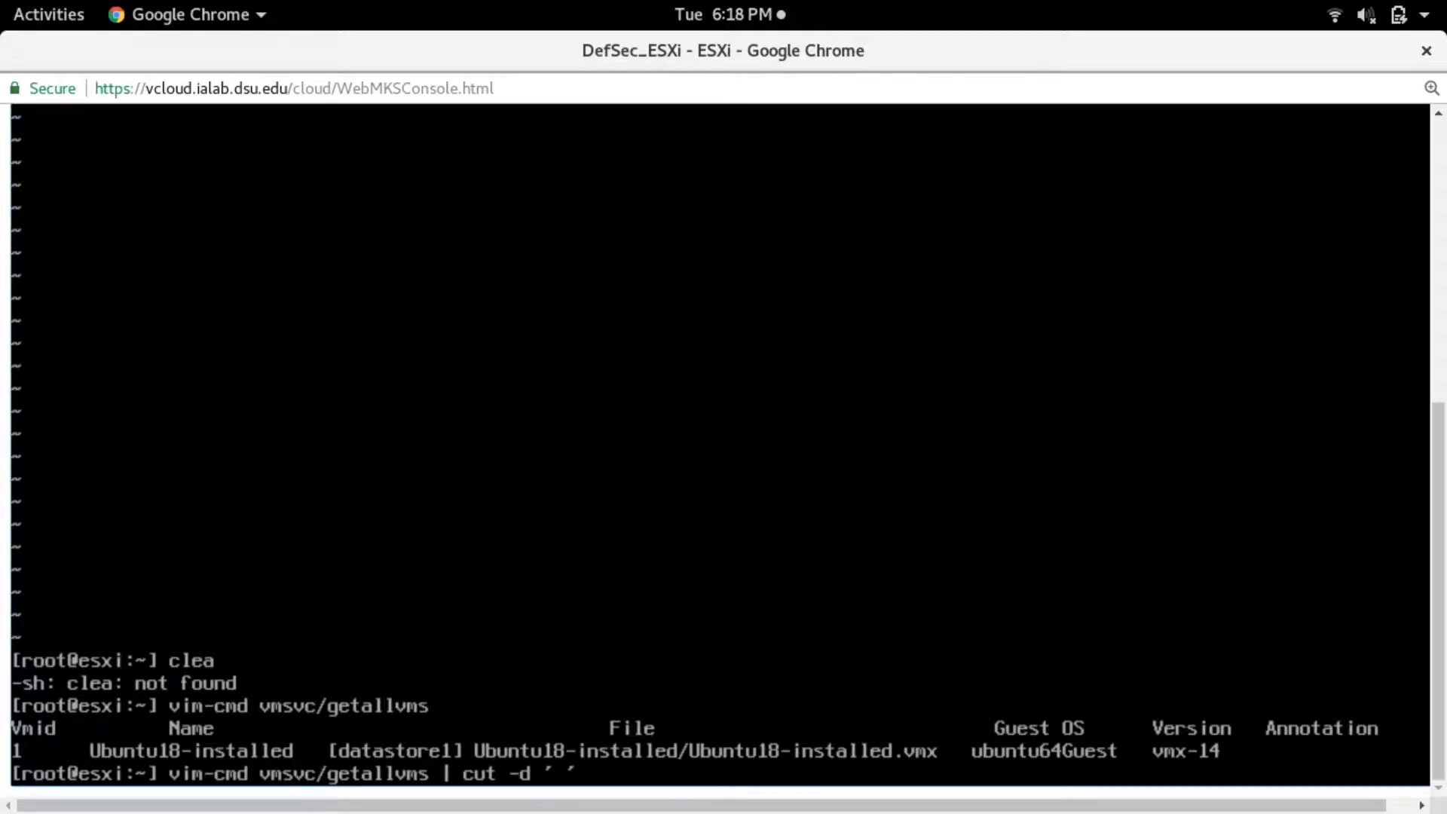
type(" -f 1")
key("Return")
- Recall the previous vim-cmd command and trim it back to vim-cmd vmsvc/
key("Up")
key("Down")
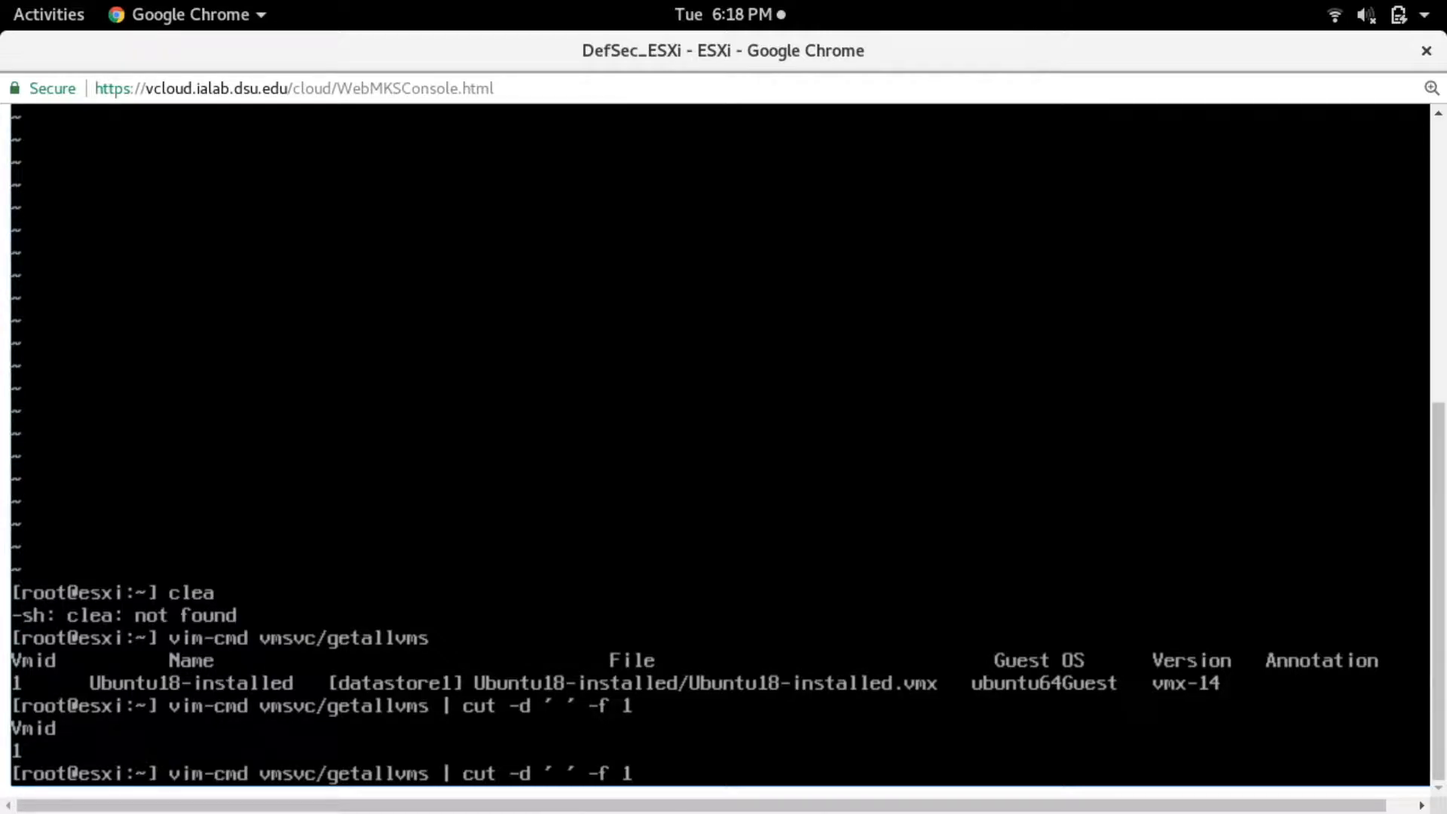
key("Down")
key("Up")
key("Down")
key("Up")
key("BackSpace")
key("BackSpace")
key("BackSpace")
key("BackSpace")
key("BackSpace")
key("BackSpace")
key("BackSpace")
key("BackSpace")
key("BackSpace")
key("BackSpace")
key("BackSpace")
key("BackSpace")
key("BackSpace")
key("BackSpace")
key("BackSpace")
key("BackSpace")
key("BackSpace")
key("BackSpace")
key("BackSpace")
key("BackSpace")
key("BackSpace")
key("BackSpace")
key("BackSpace")
key("BackSpace")
key("BackSpace")
key("BackSpace")
key("BackSpace")
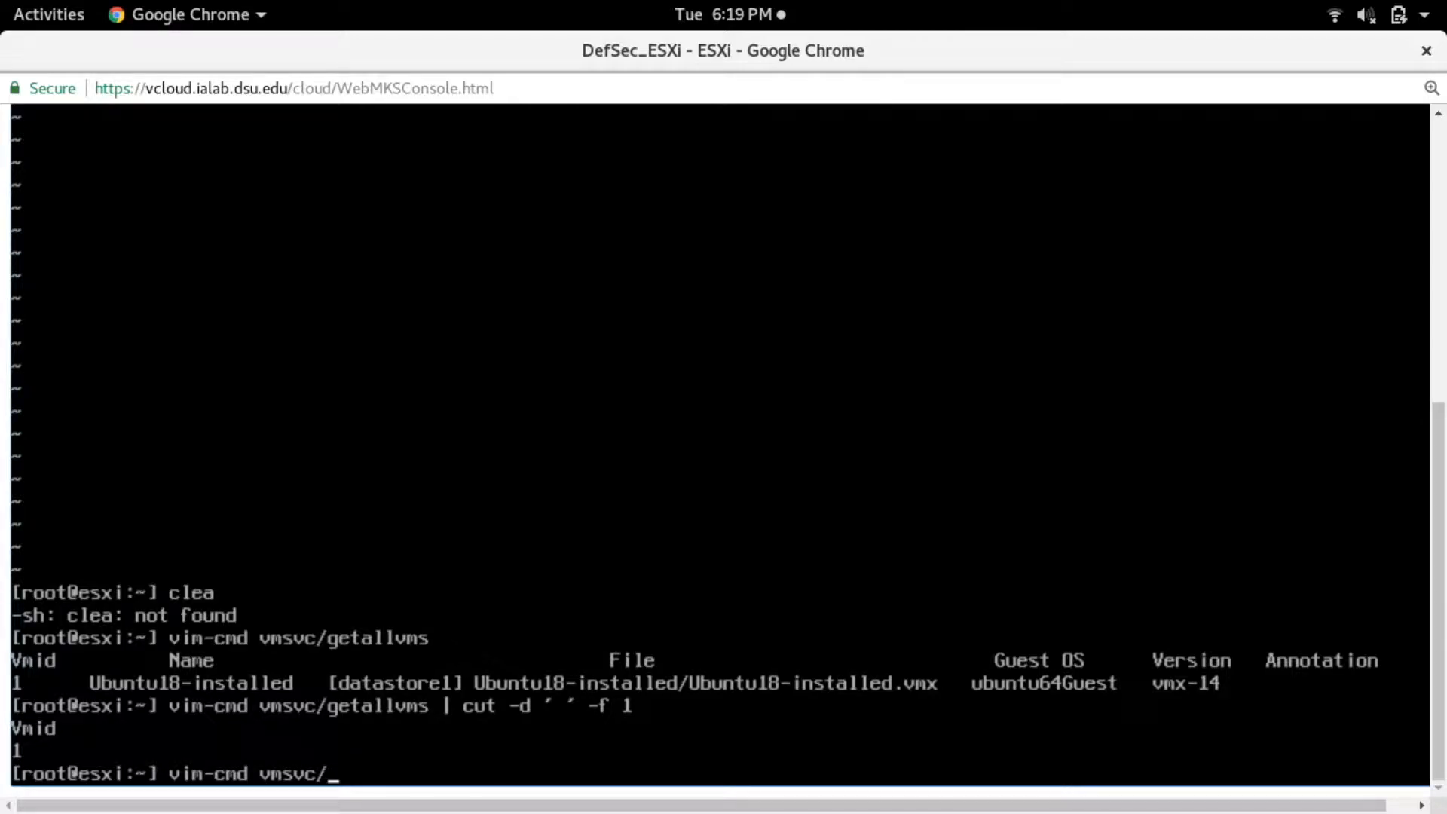
- Extend the command to vim-cmd vmsvc/snapshot.create
type("snahot")
key("BackSpace")
key("BackSpace")
key("BackSpace")
key("BackSpace")
type("aph")
key("BackSpace")
type("shot.create")
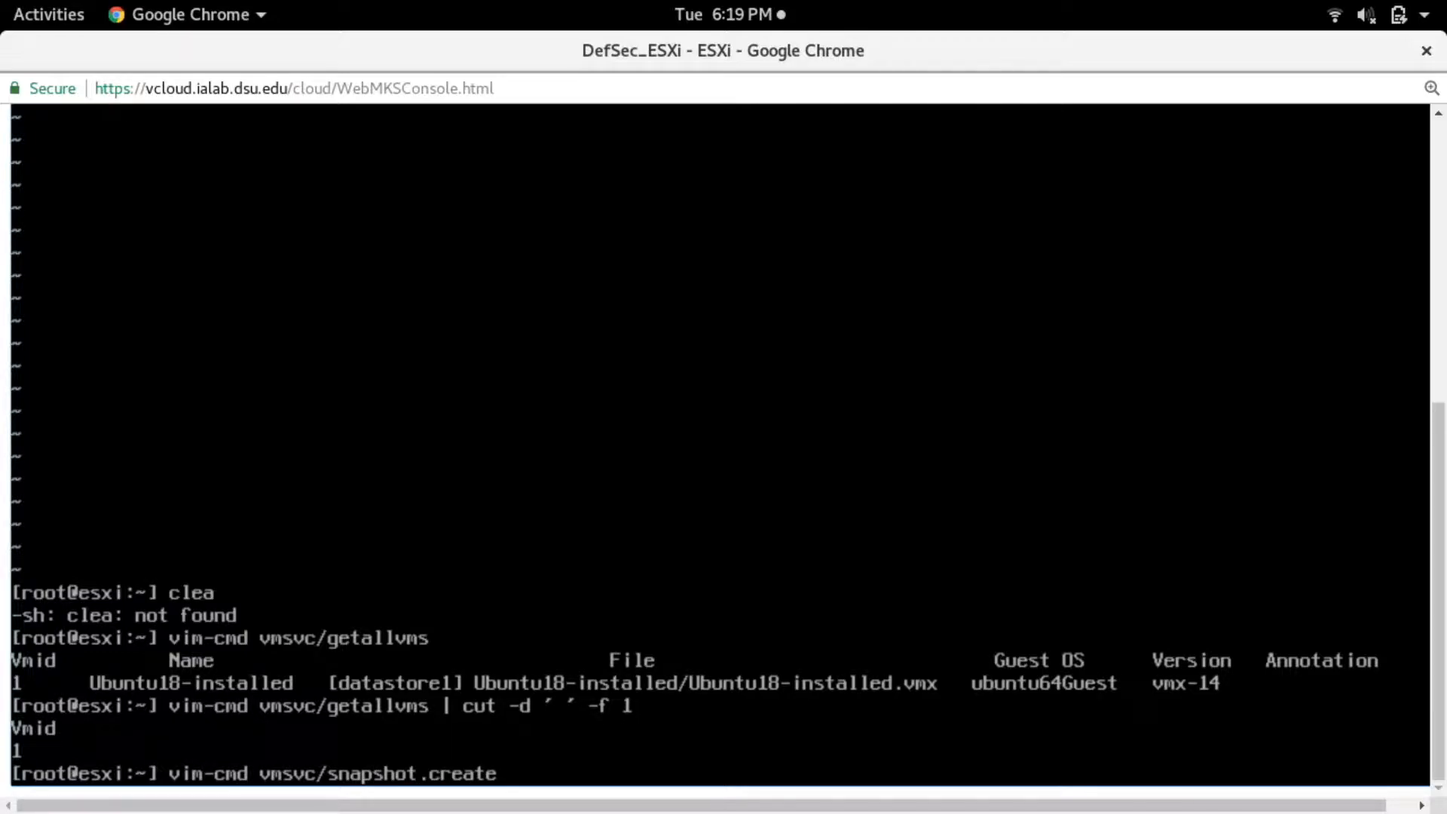
type(" $vmi")
- Create a snapshot of VM 1 with vim-cmd vmsvc/snapshot.create, using 'initial' as name and description and the options 1 0
key("BackSpace")
key("BackSpace")
key("BackSpace")
key("BackSpace")
type("1 'initial' '")
type("initial'")
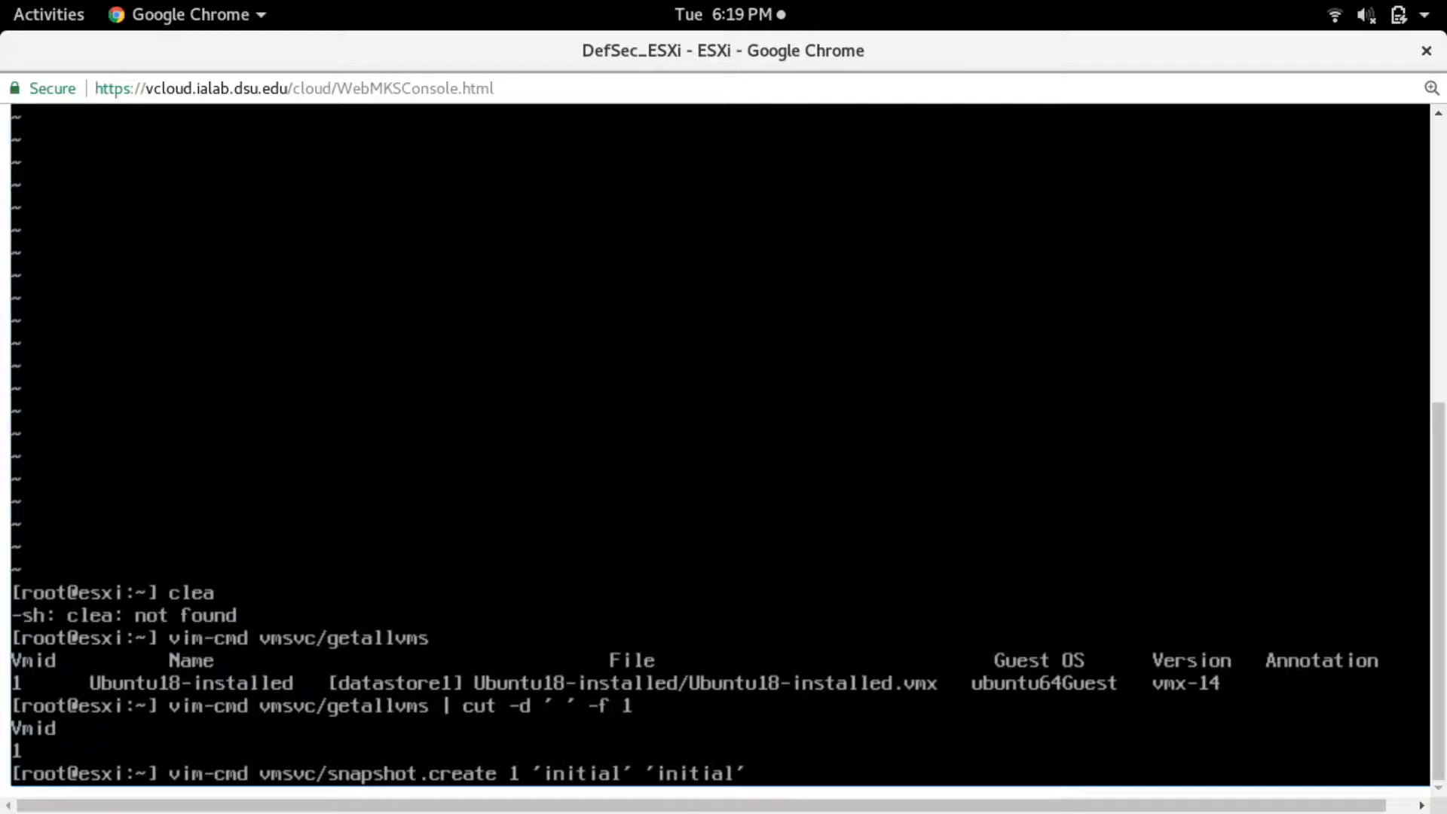
type(" 1 0")
key("Return")
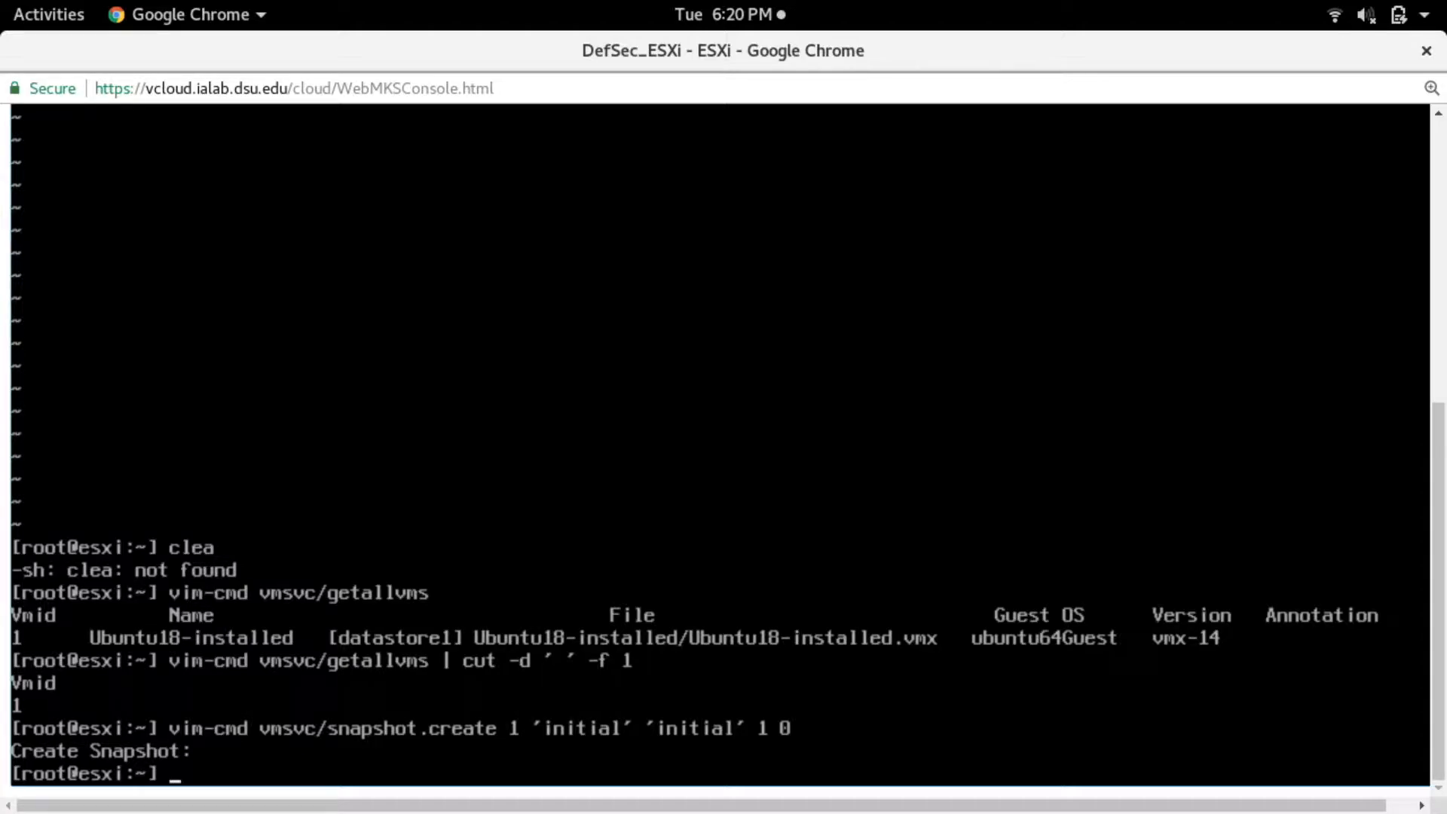
- Check the host firewall's status with esxcli network firewall get
type("esx")
key("BackSpace")
key("BackSpace")
key("BackSpace")
type("sxcli networ")
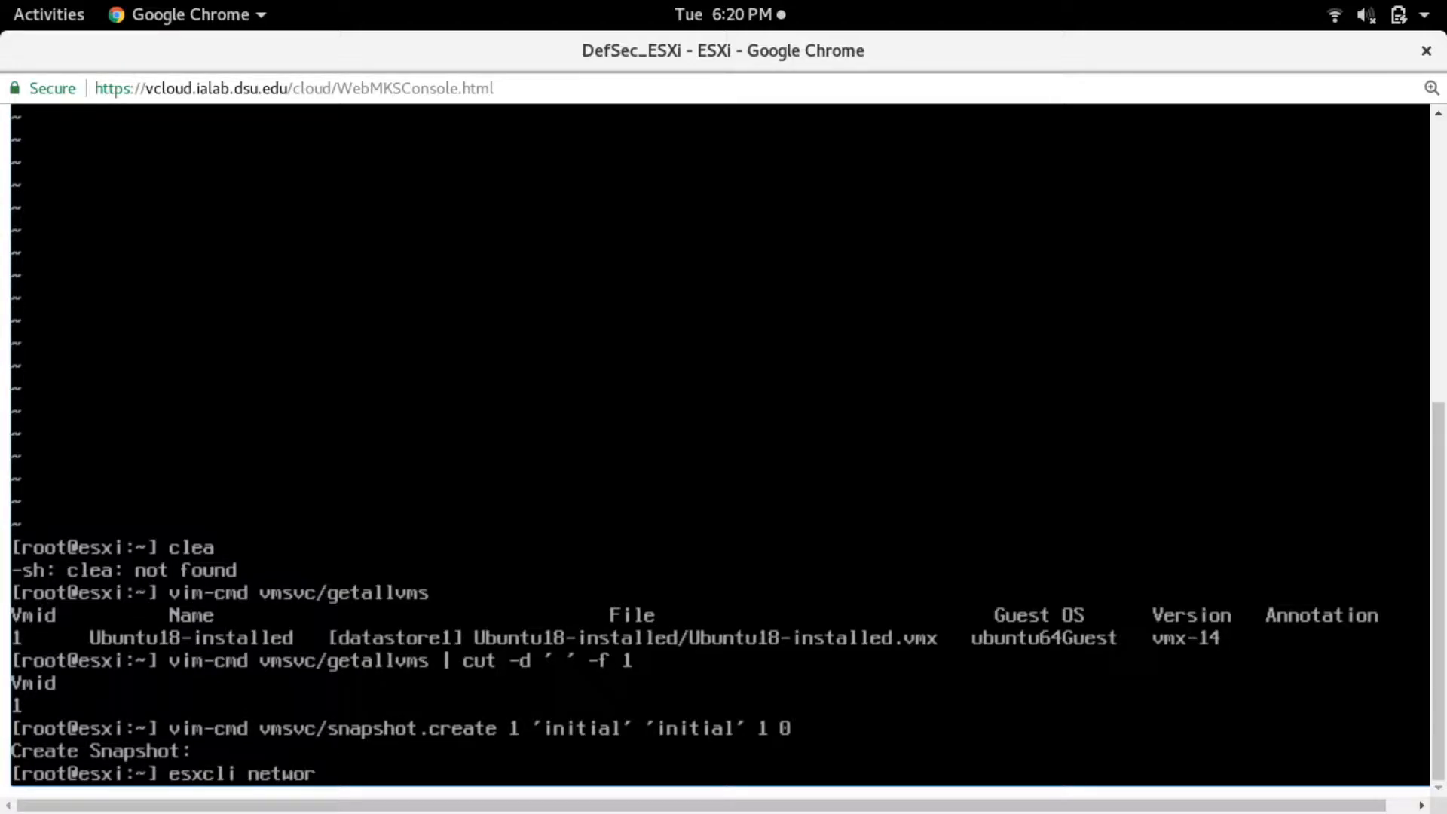
type("k firewall get")
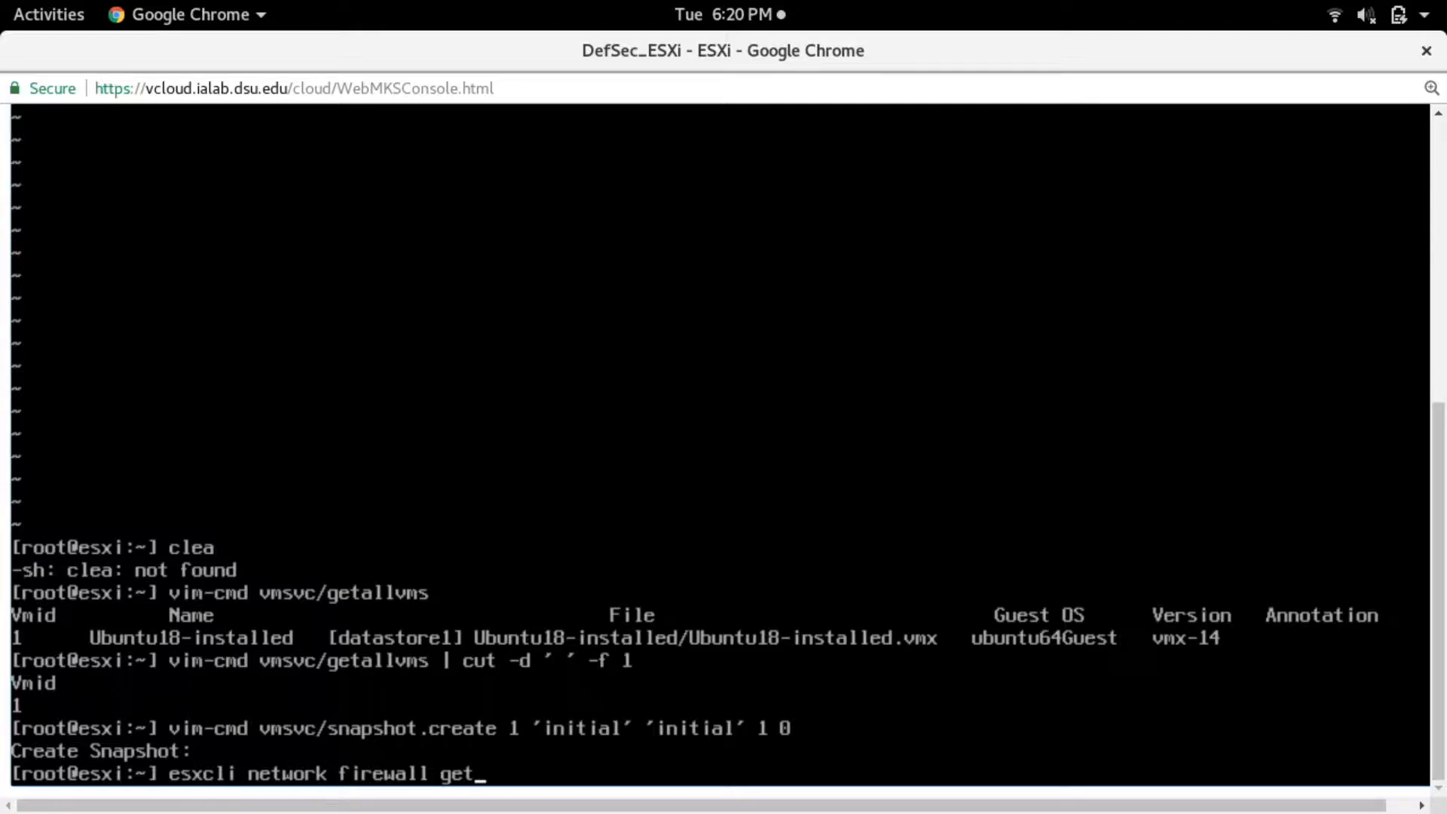
key("Return")
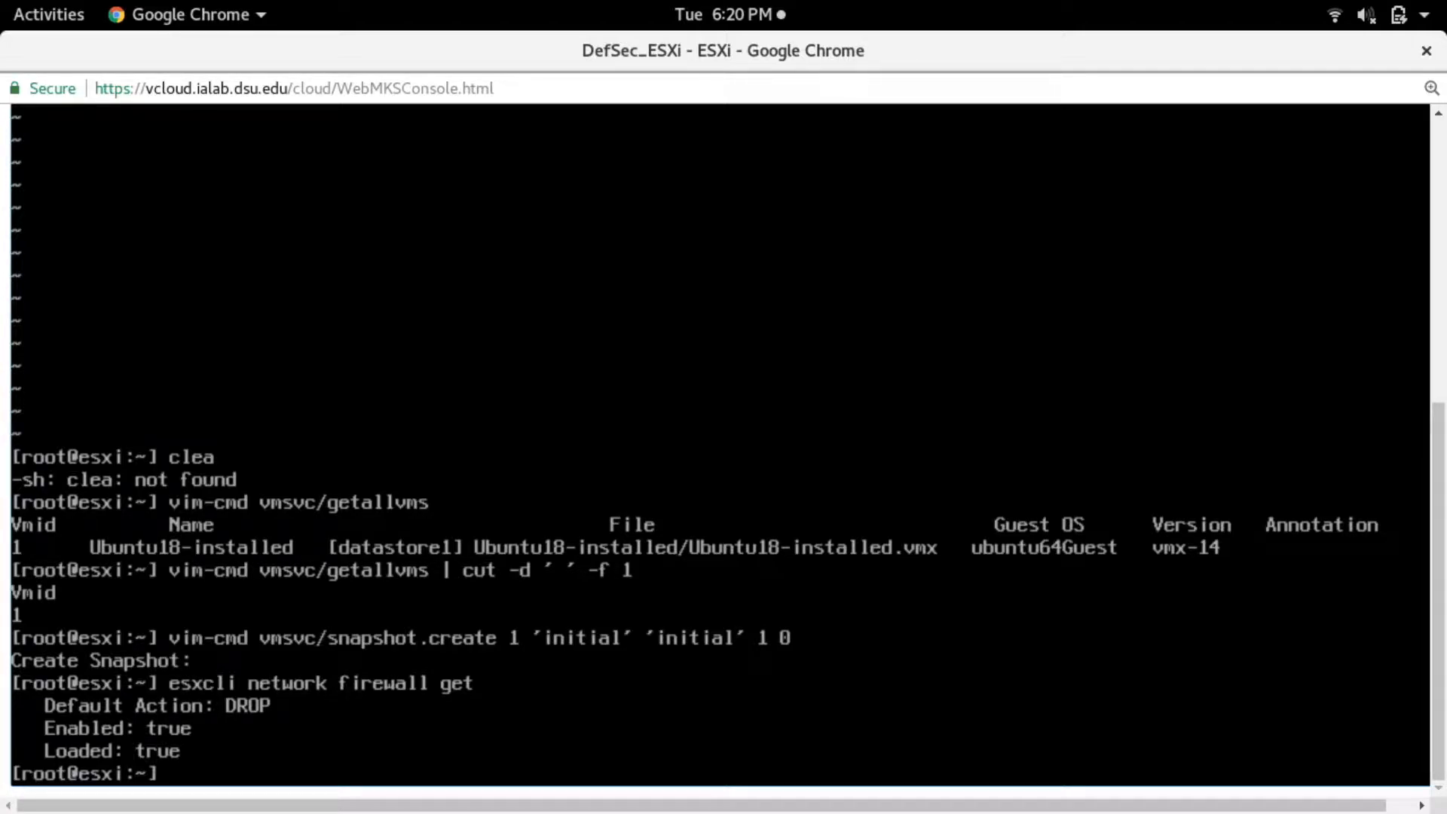
- Try to load the firewall module with esxcli network firewall load
type("esxcli network fi")
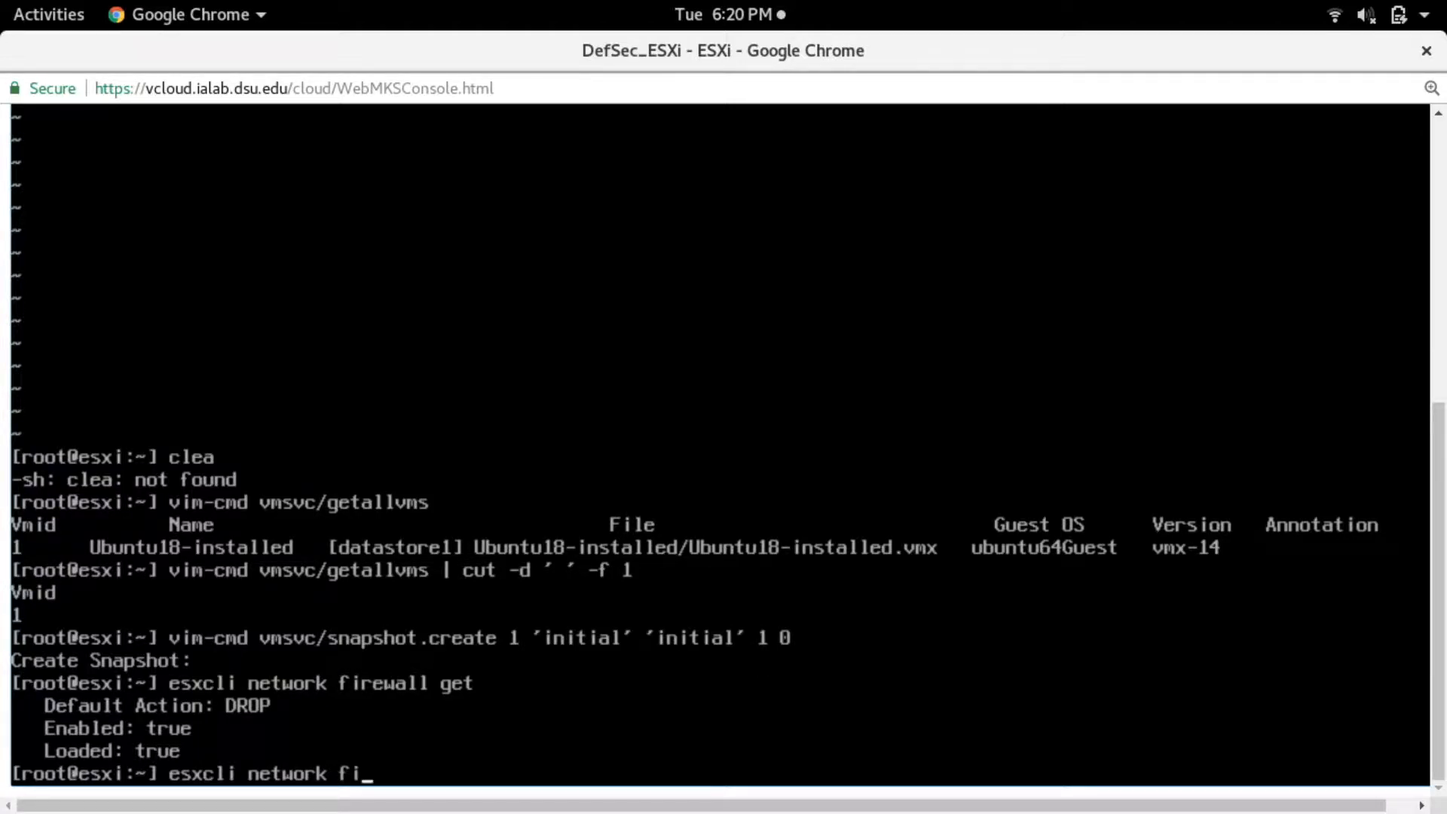
type("rewall load")
key("Return")
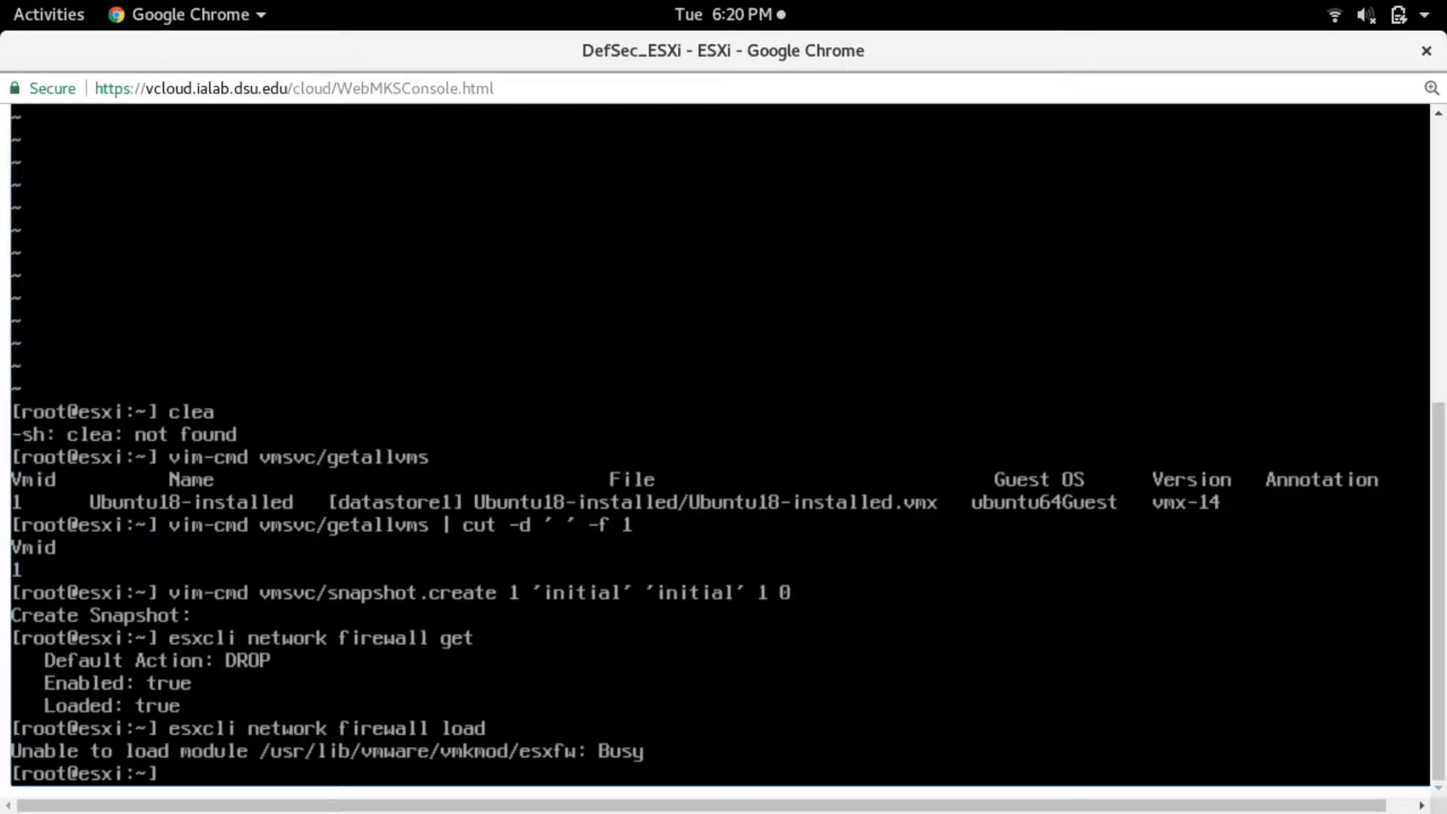
- Set the firewall to drop traffic by default with esxcli network firewall set --default-action false
key("Up")
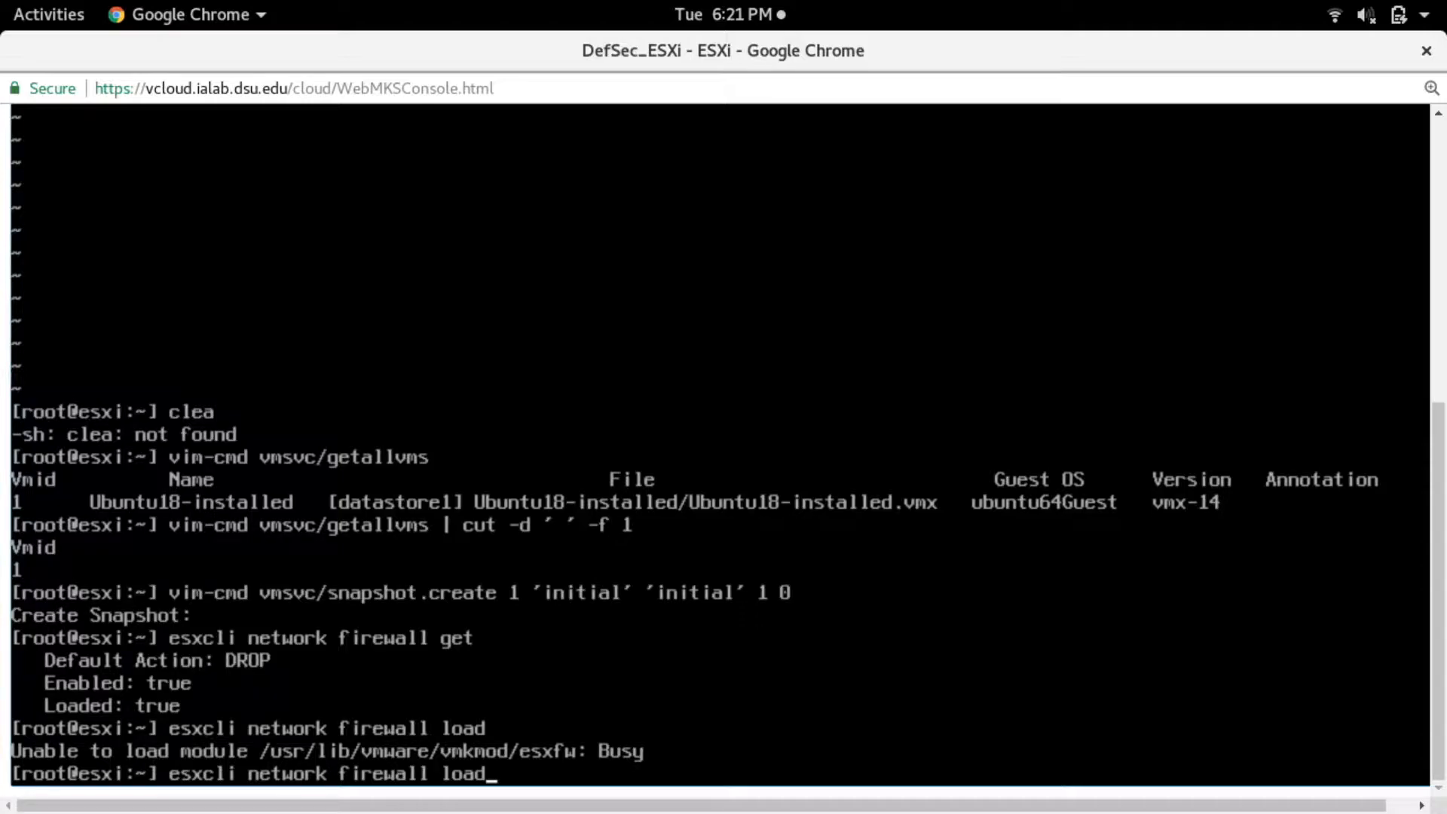
key("BackSpace")
key("BackSpace")
key("BackSpace")
key("BackSpace")
key("BackSpace")
key("BackSpace")
key("BackSpace")
type("ll ")
type("--")
key("BackSpace")
key("BackSpace")
type("set --default-")
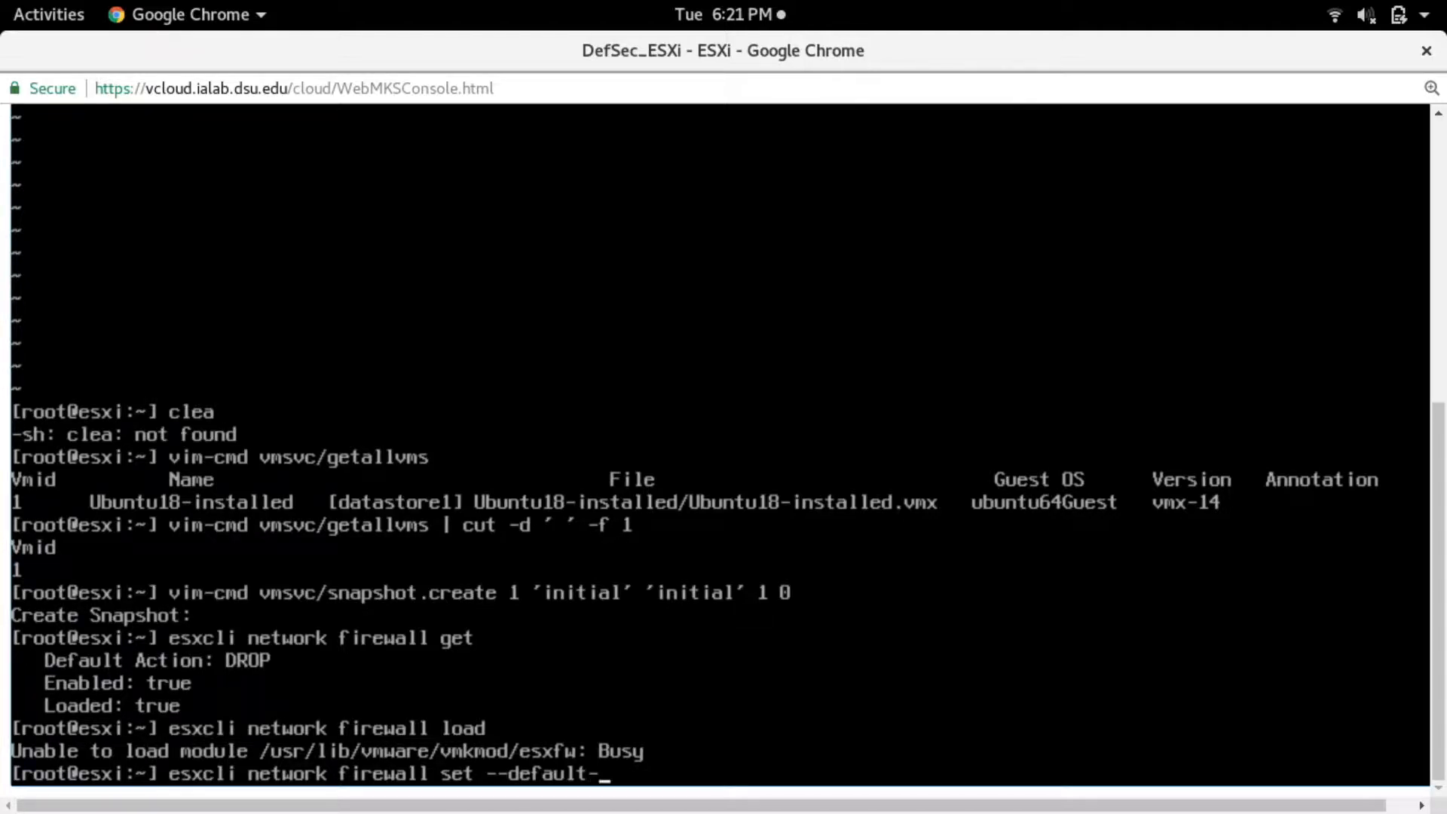
type("action false")
key("Return")
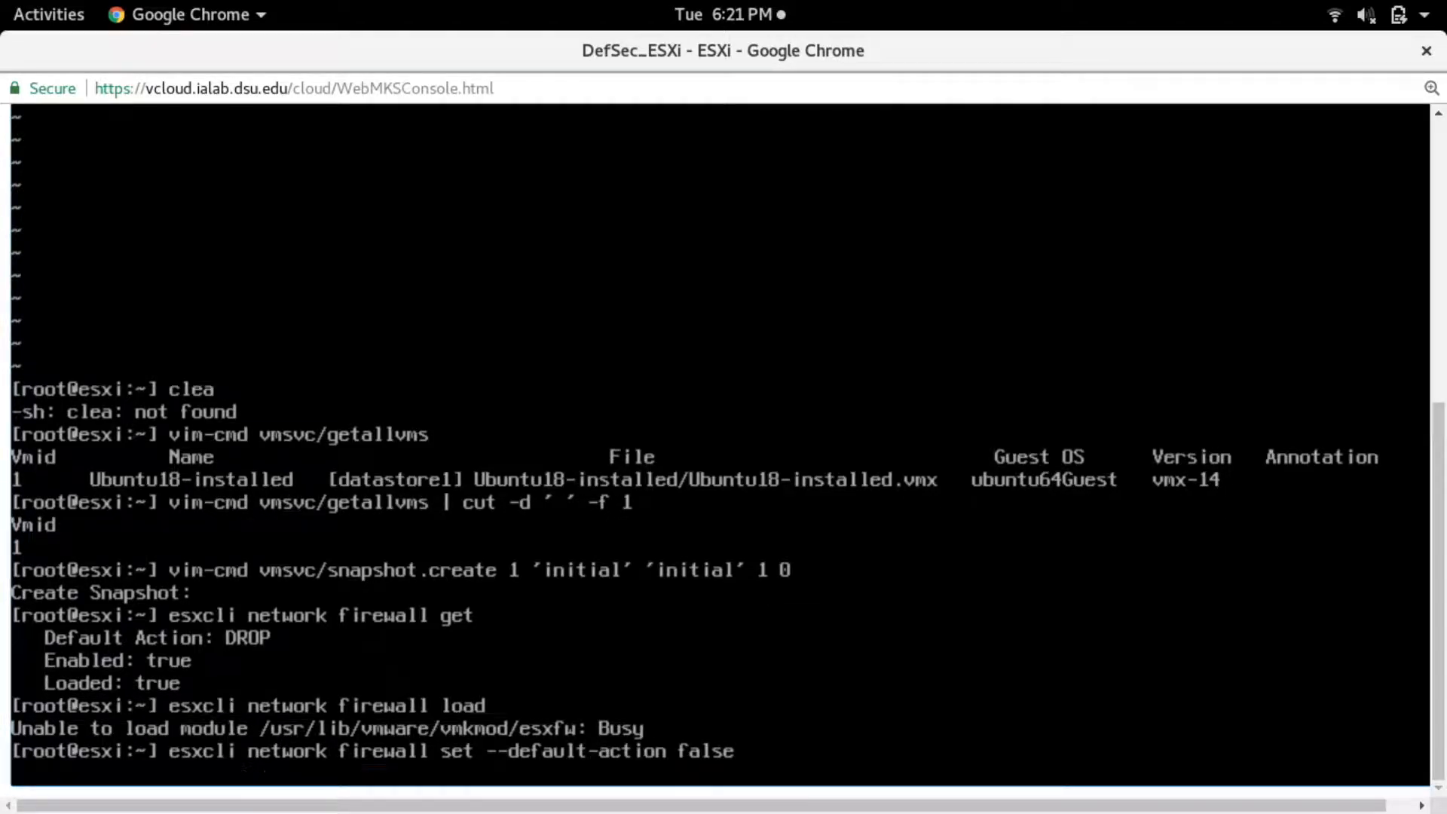
- Try to list the firewall entries directly under esxcli network firewall, entering lsit as the subcommand
key("Up")
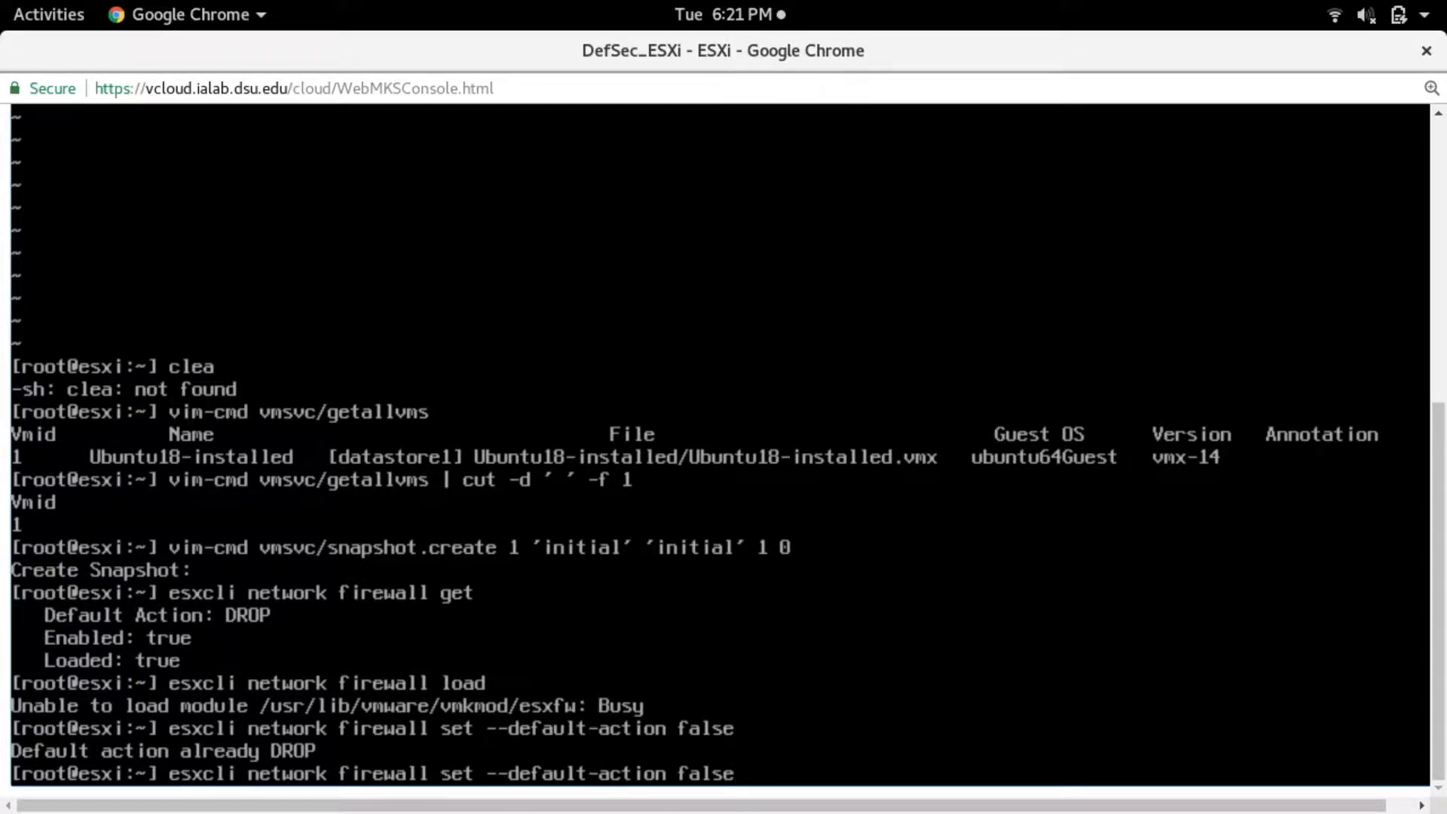
key("Down")
type("esxcli ne")
key("BackSpace")
key("BackSpace")
type("network firewall lsit")
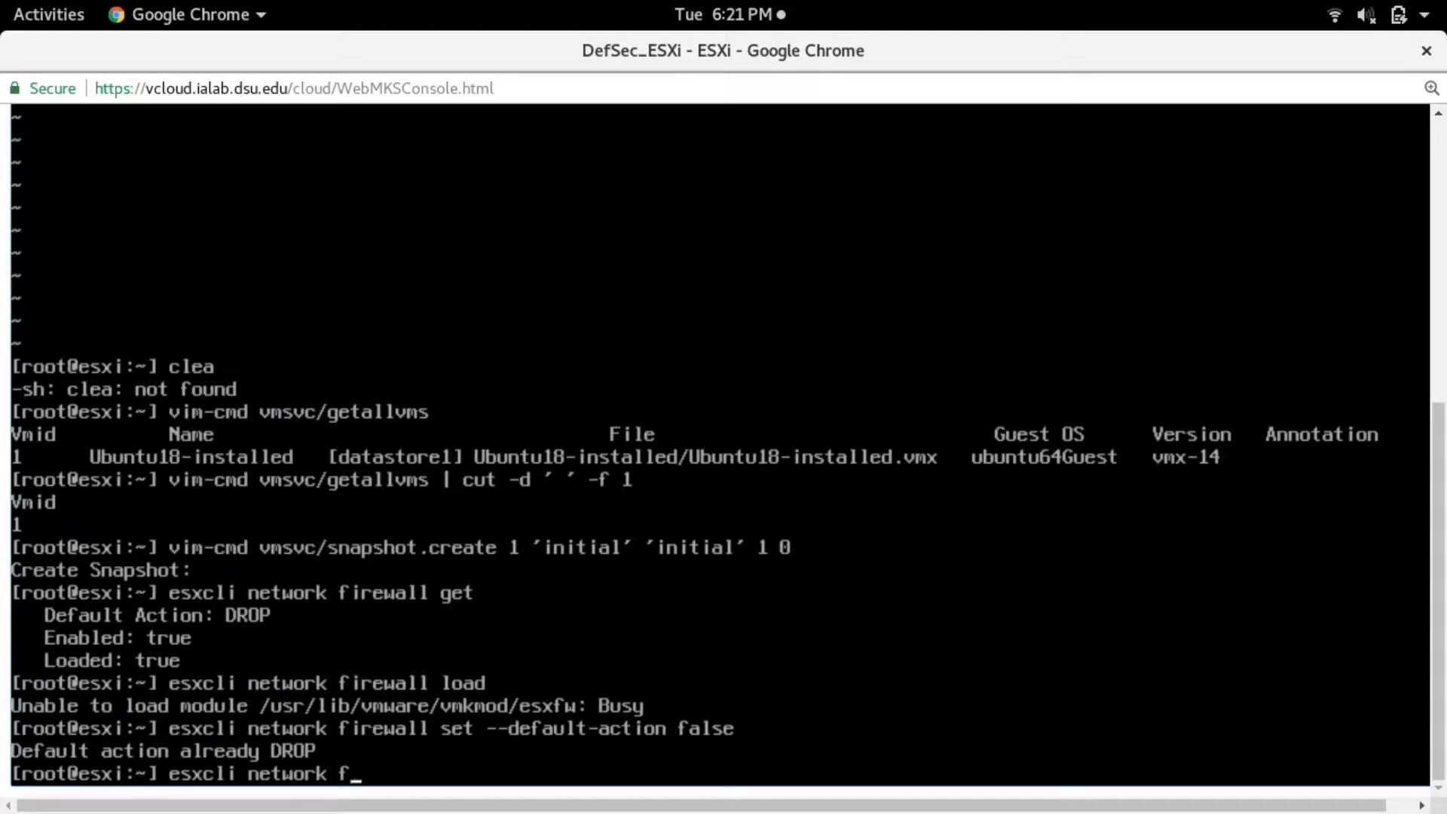
key("Return")
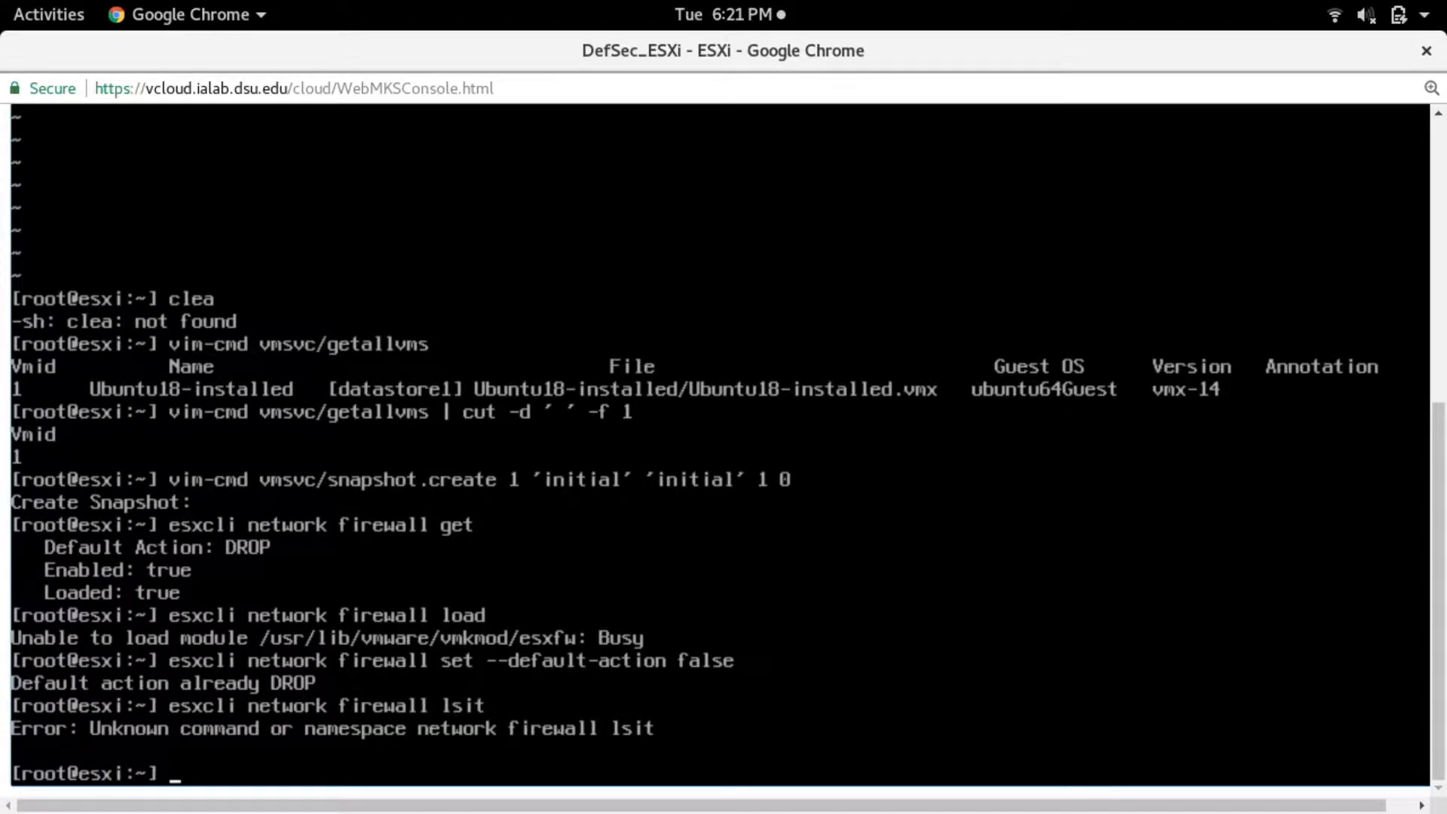
- List all firewall rulesets with esxcli network firewall ruleset list
key("Up")
key("BackSpace")
key("BackSpace")
key("BackSpace")
key("BackSpace")
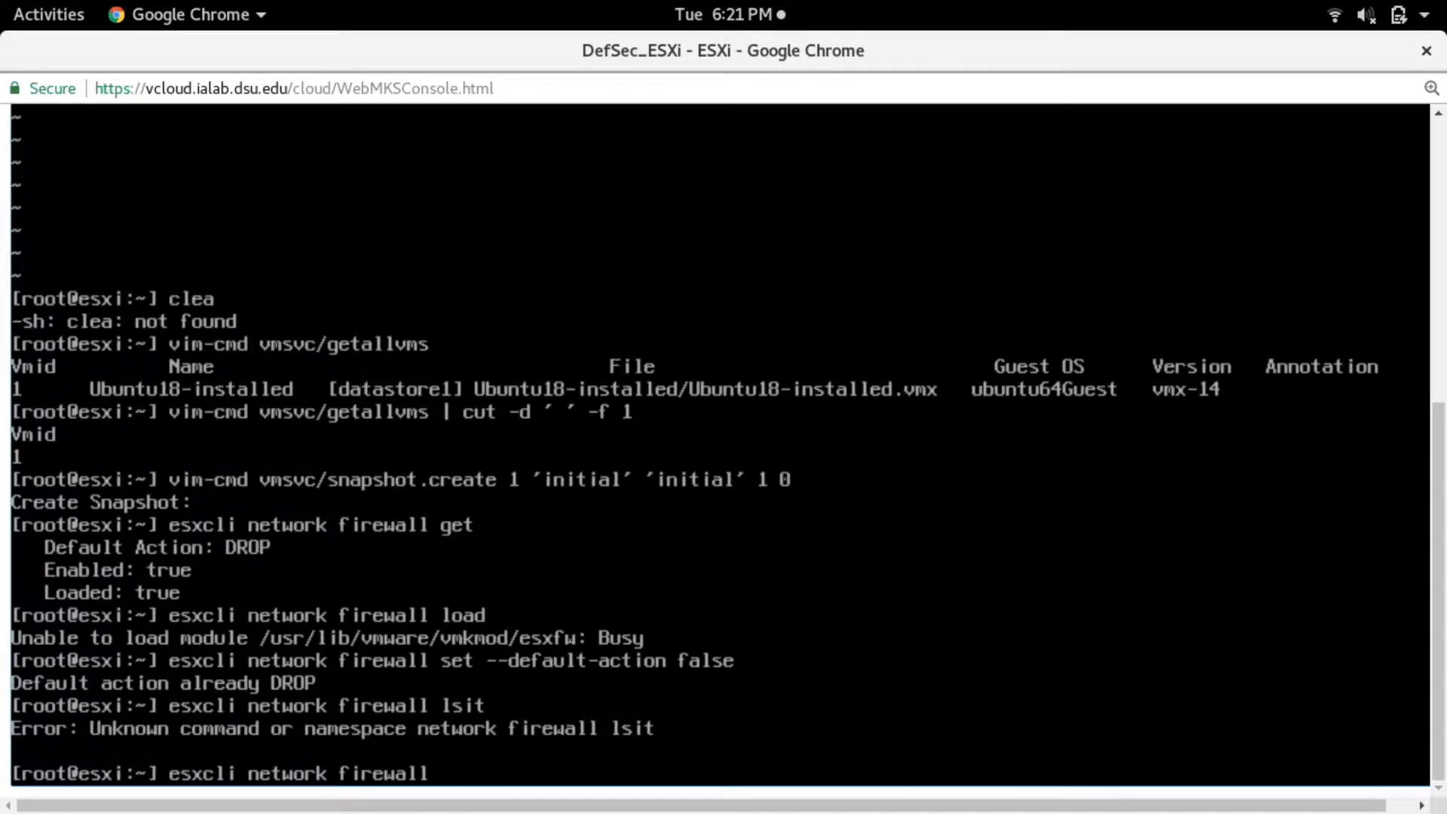
type("rul")
key("BackSpace")
key("BackSpace")
key("BackSpace")
type("ruleset list")
key("Return")
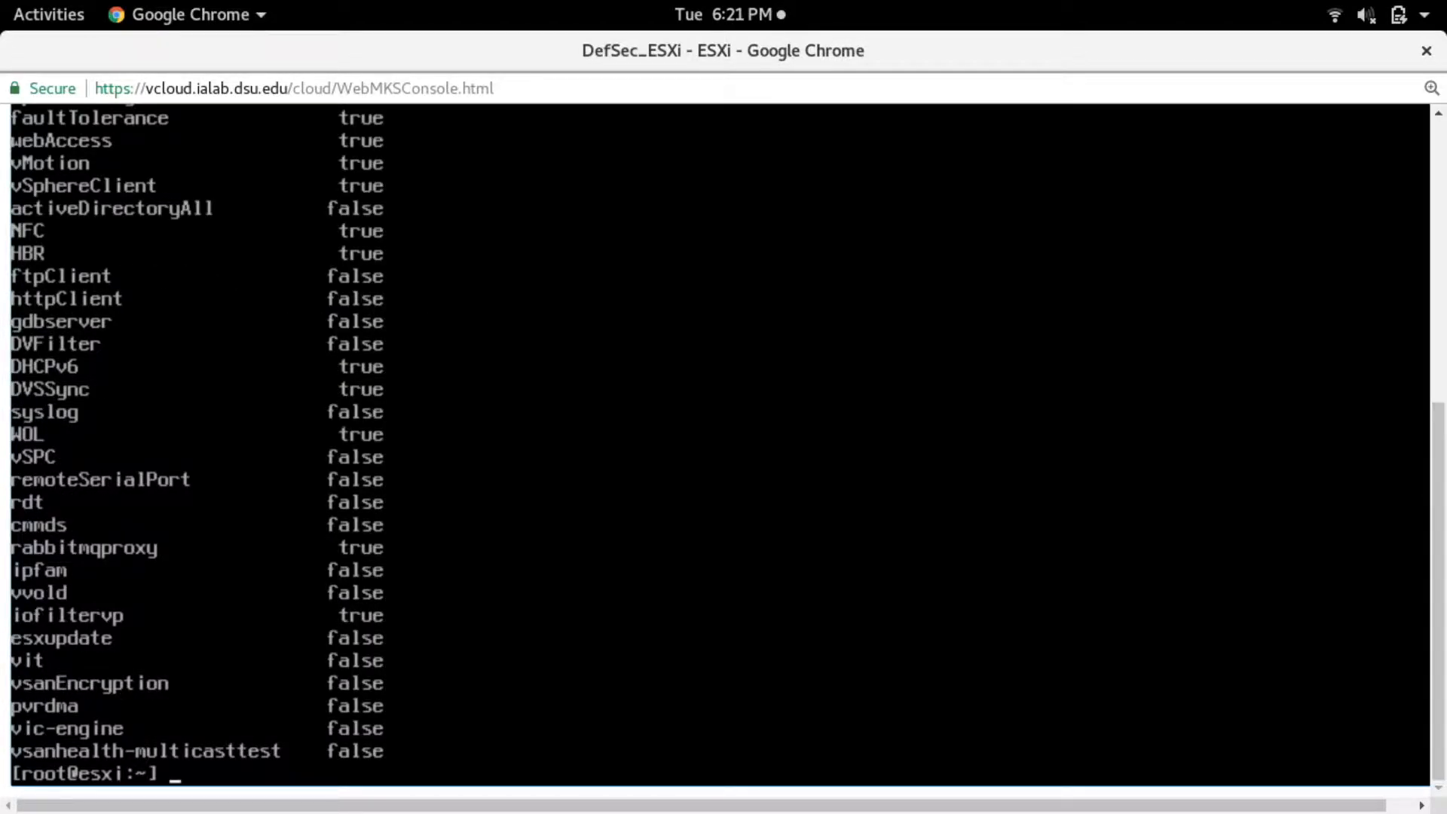
- Page the ruleset list through less and examine which services are enabled from beginning to end
key("Up")
type("| less")
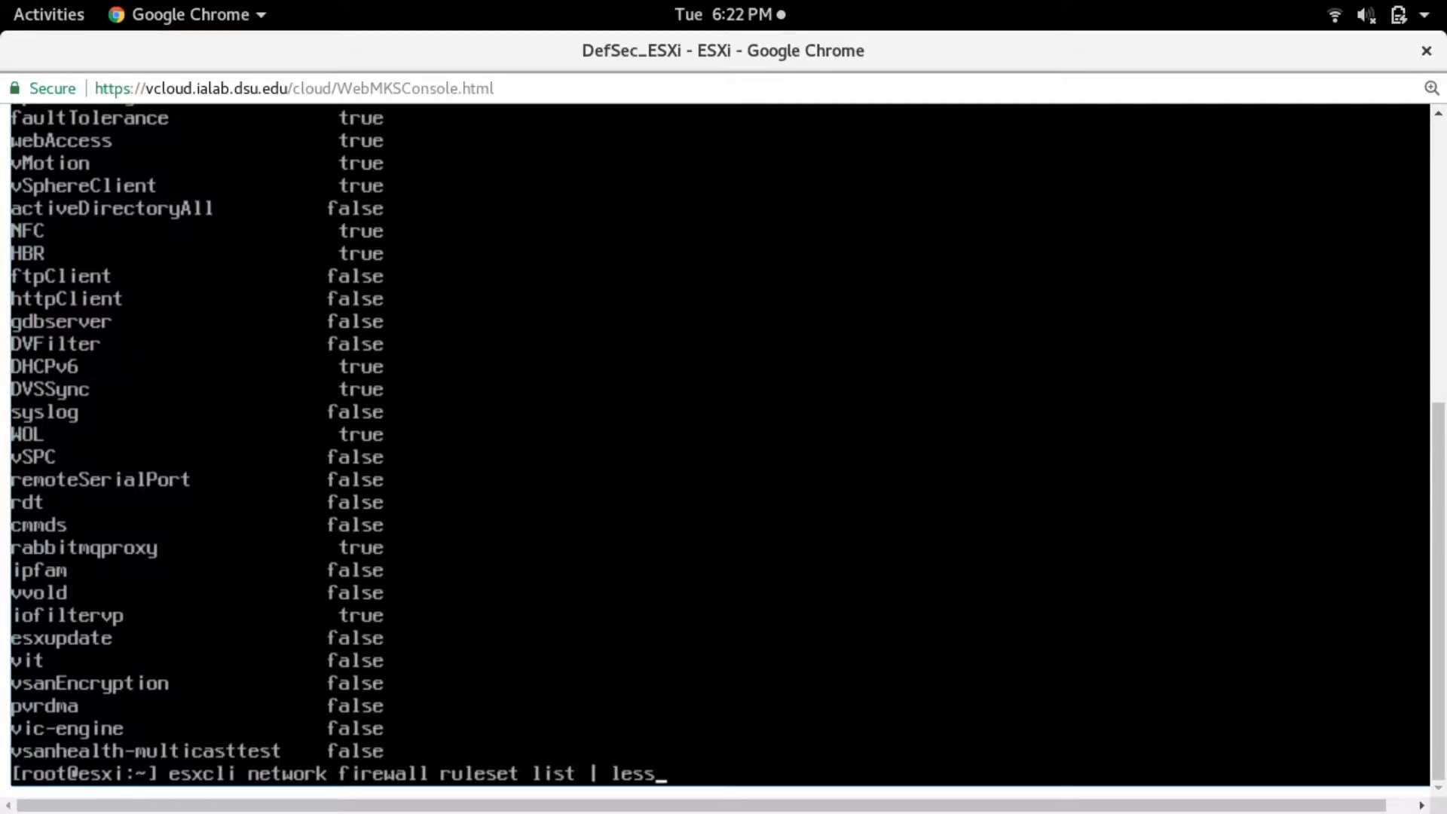
key("BackSpace")
key("BackSpace")
key("BackSpace")
type("ess")
key("Return")
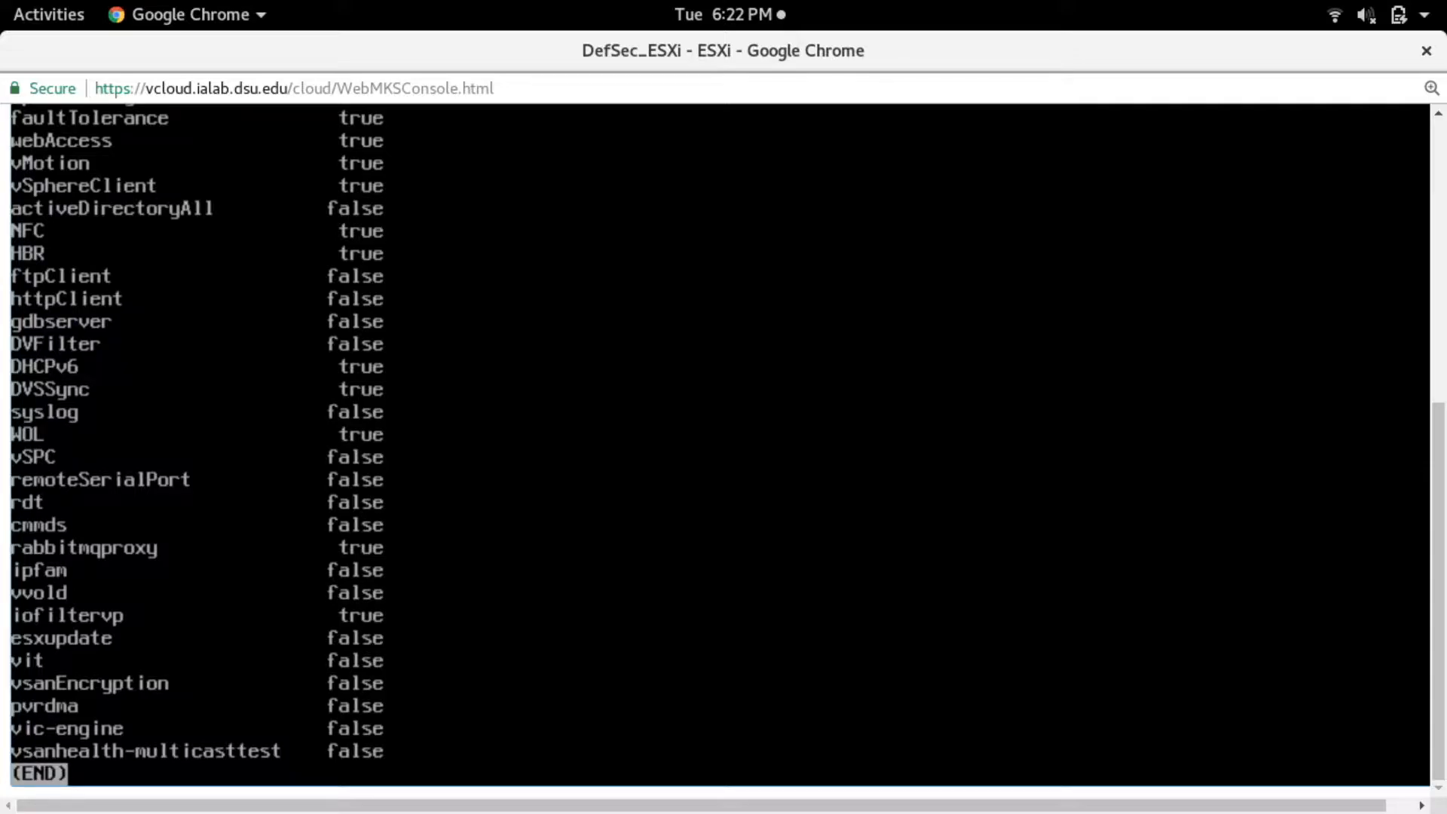
key("Down")
key("Down")
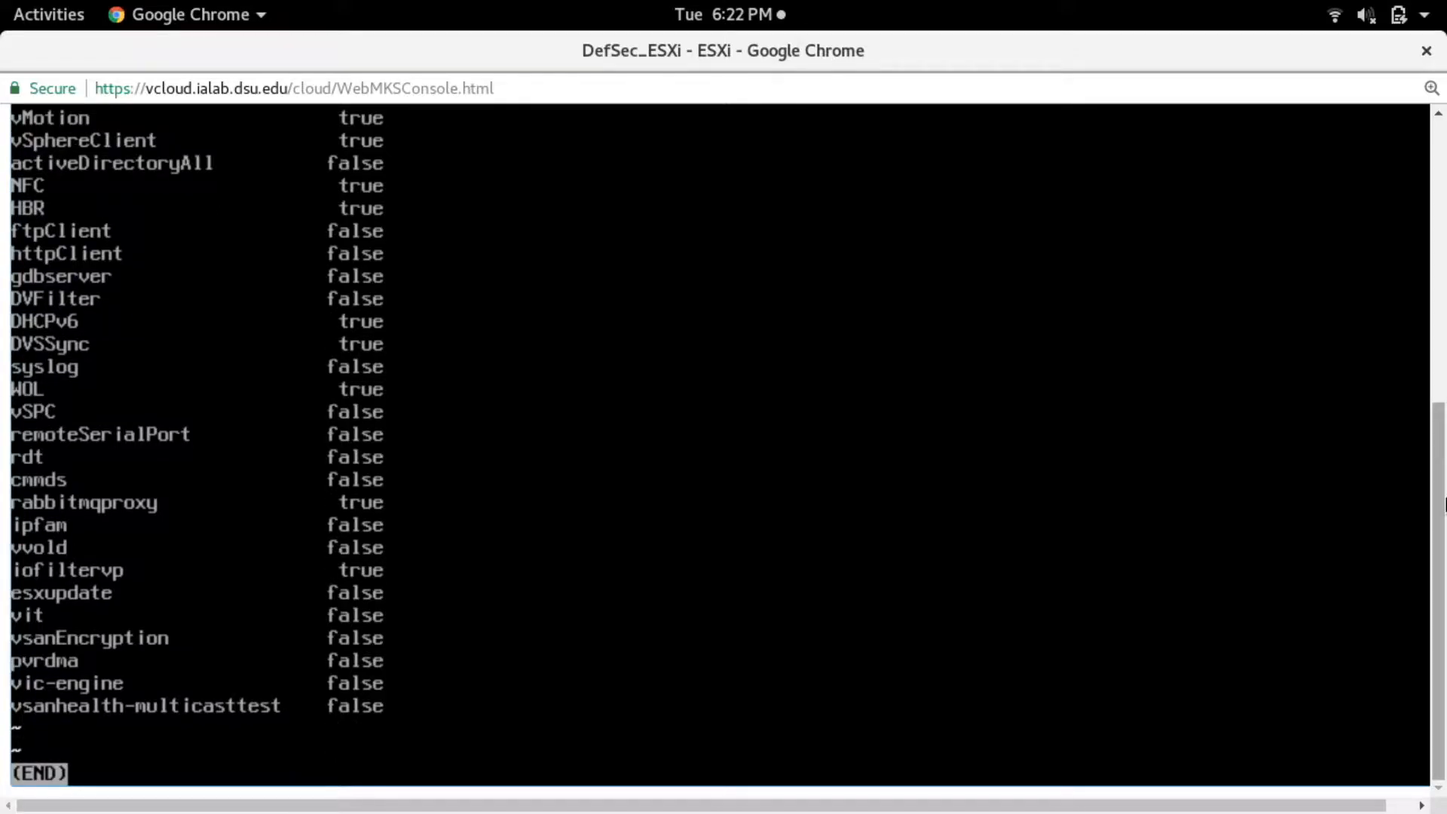
left_click_drag(1431, 549, 1445, 284)
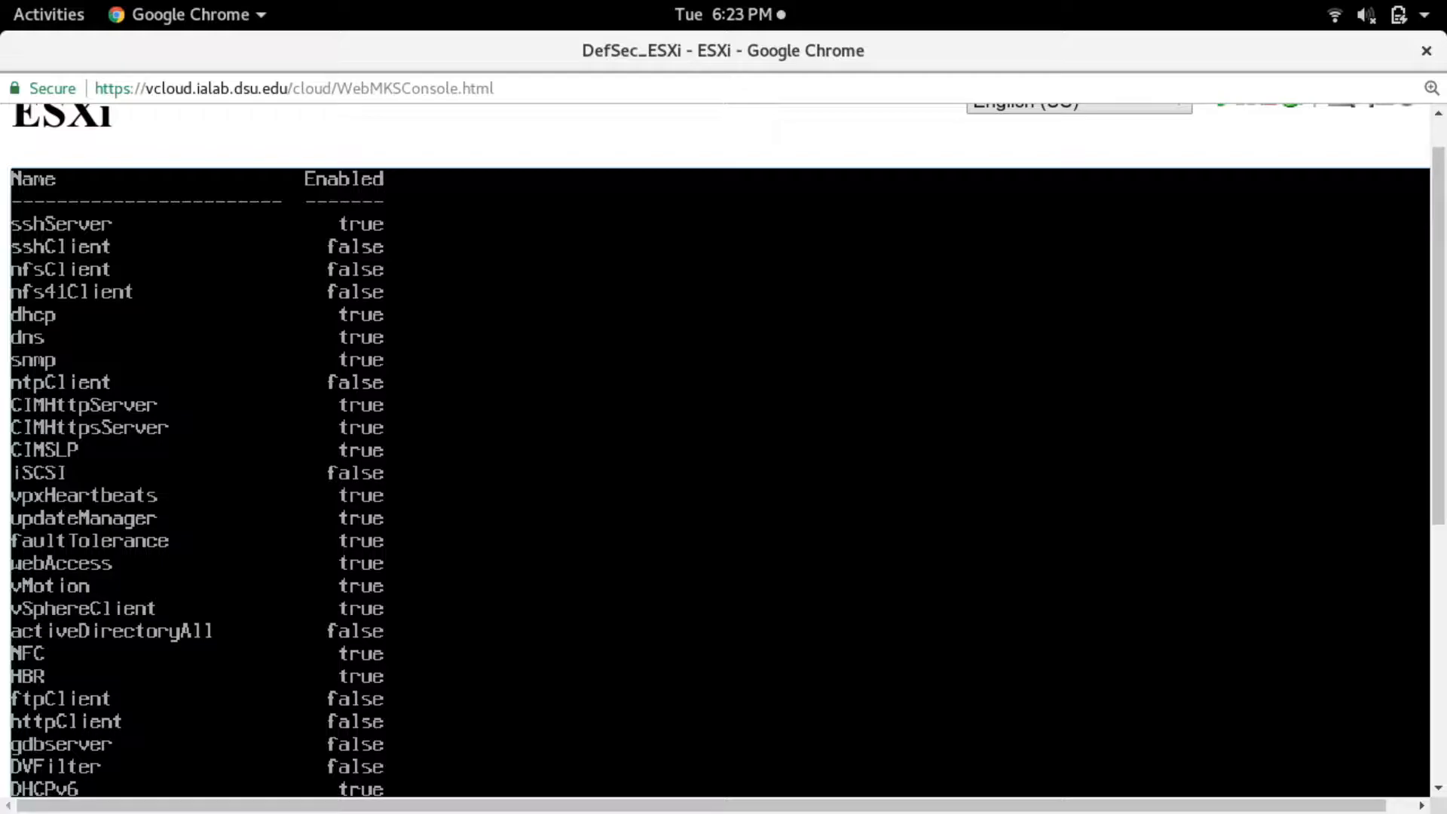
left_click_drag(1439, 370, 1371, 714)
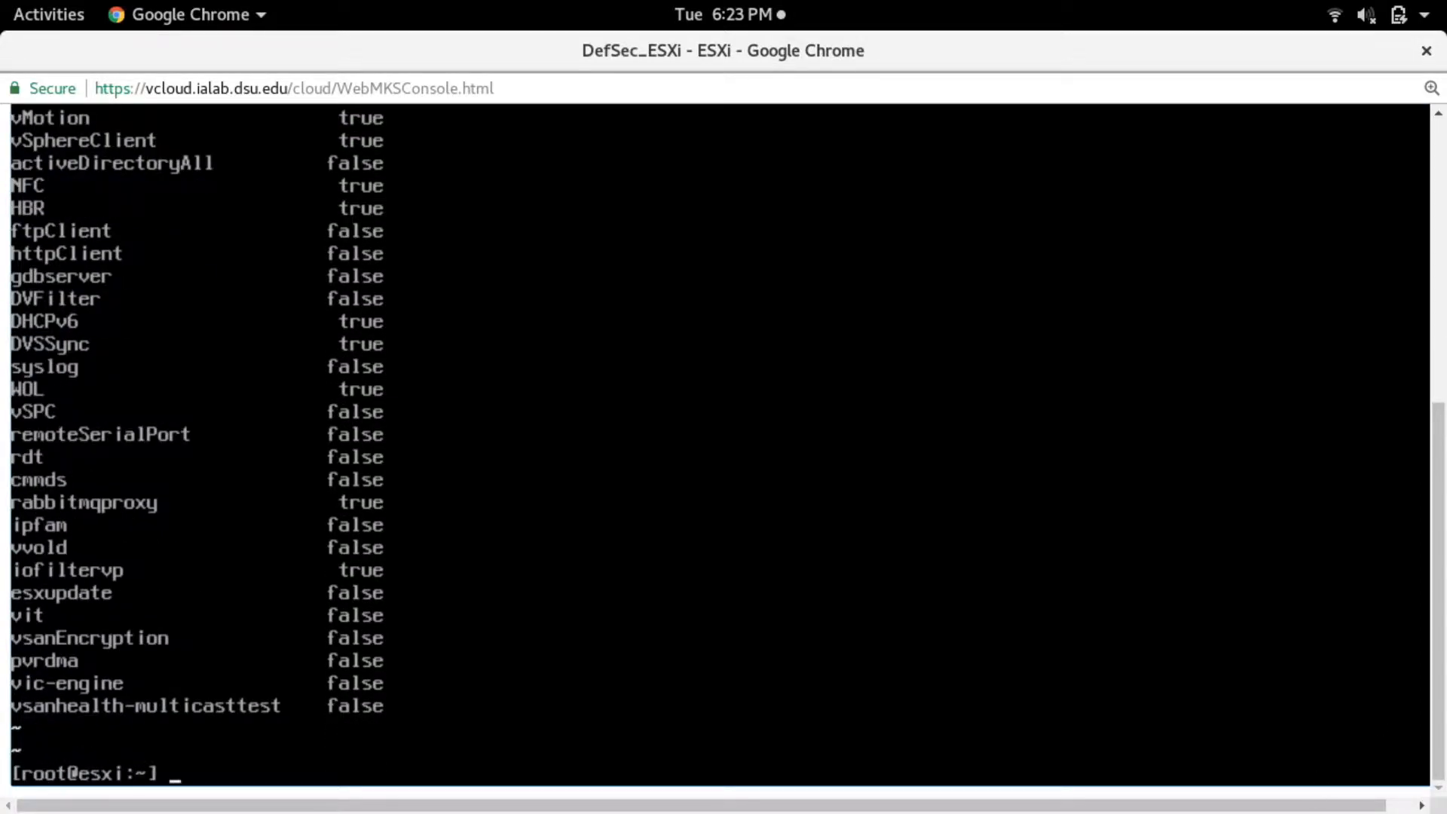
- Stop the sshServer ruleset from accepting all IPs with esxcli network firewall ruleset set --ruleset-id sshServer --allowed-all false
type("esxcli network firewall ")
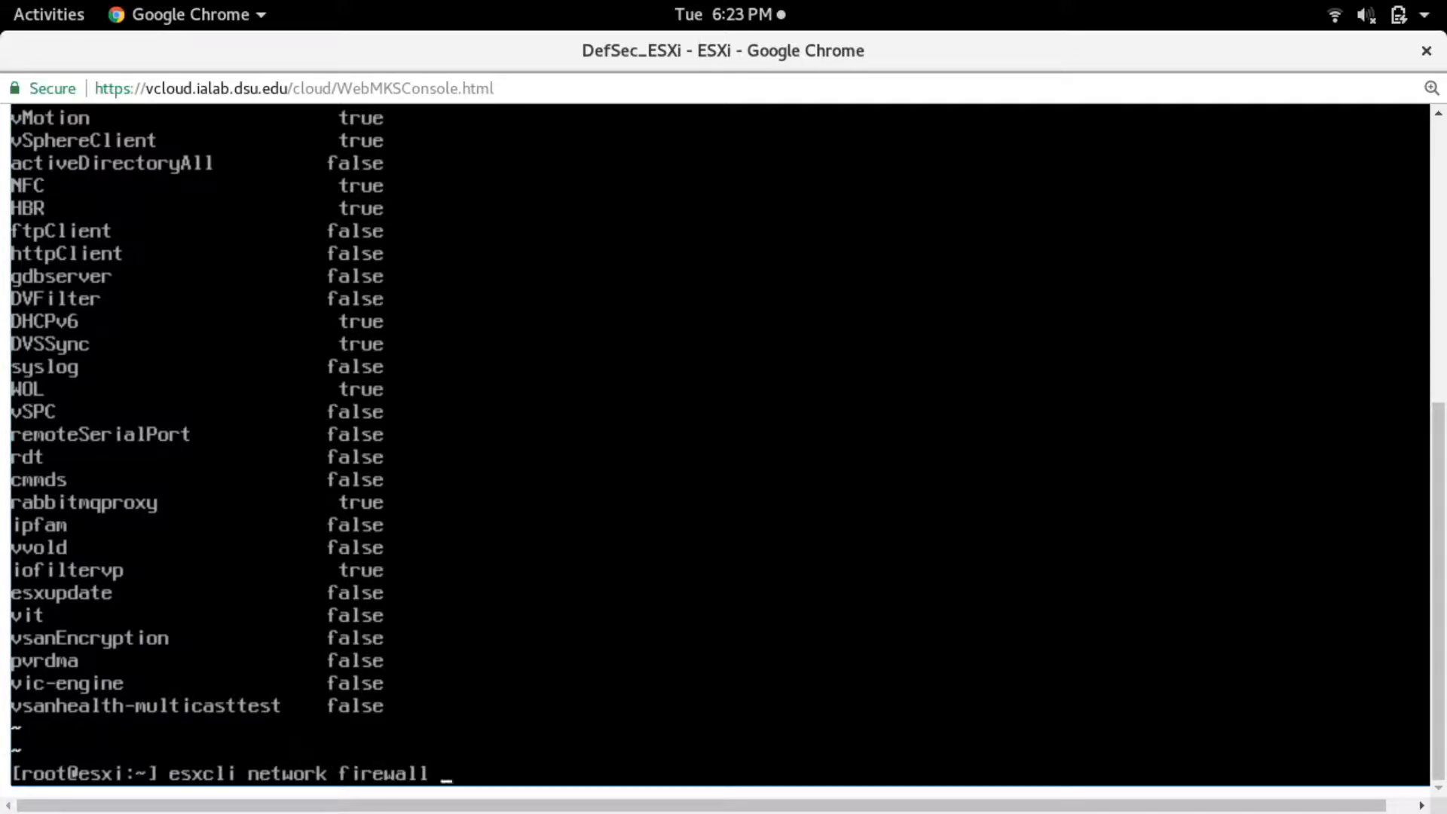
type("ruleset set --reul")
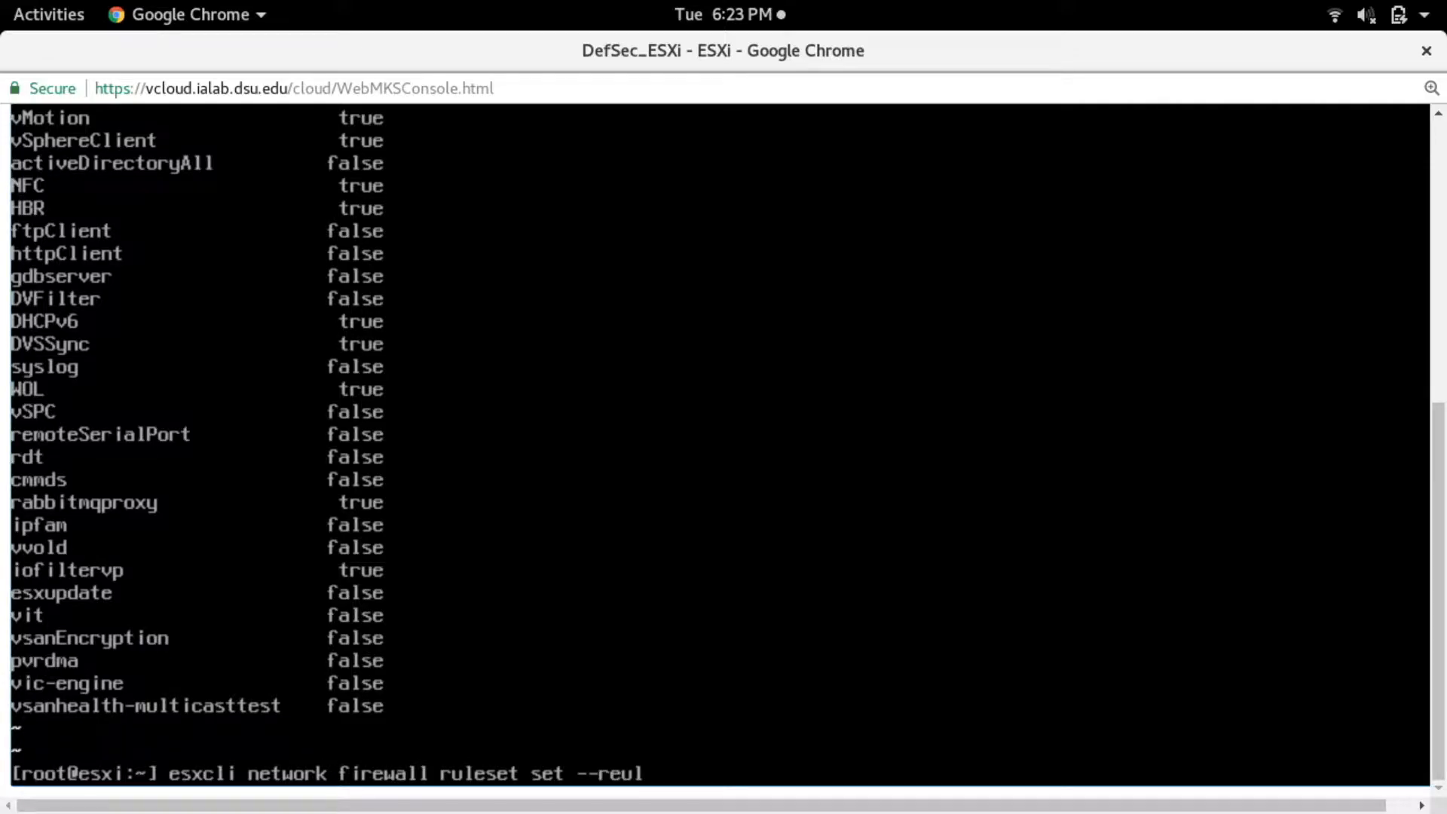
key("BackSpace")
key("BackSpace")
key("BackSpace")
type("uleset-id ssh")
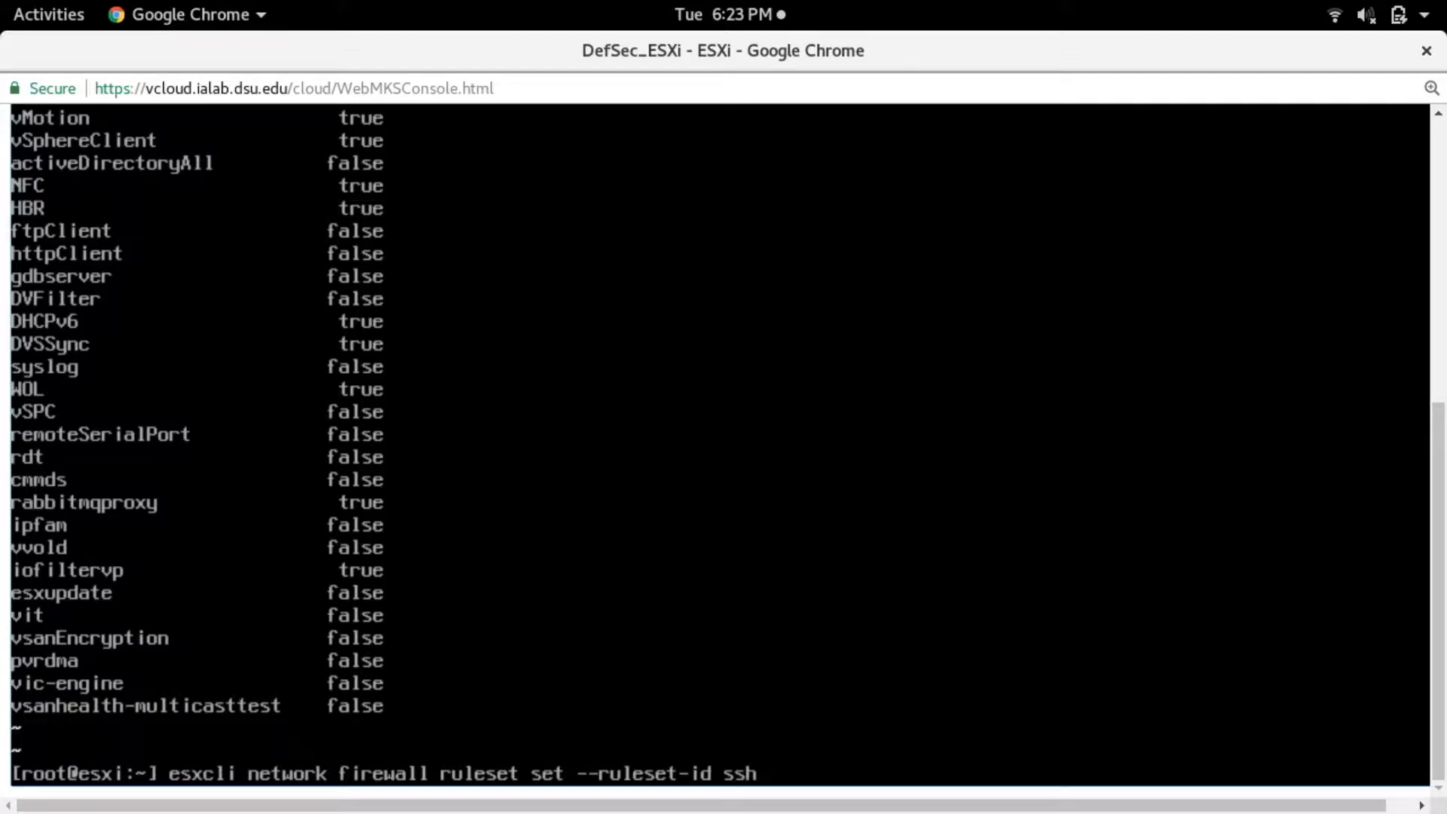
type("Server --allo")
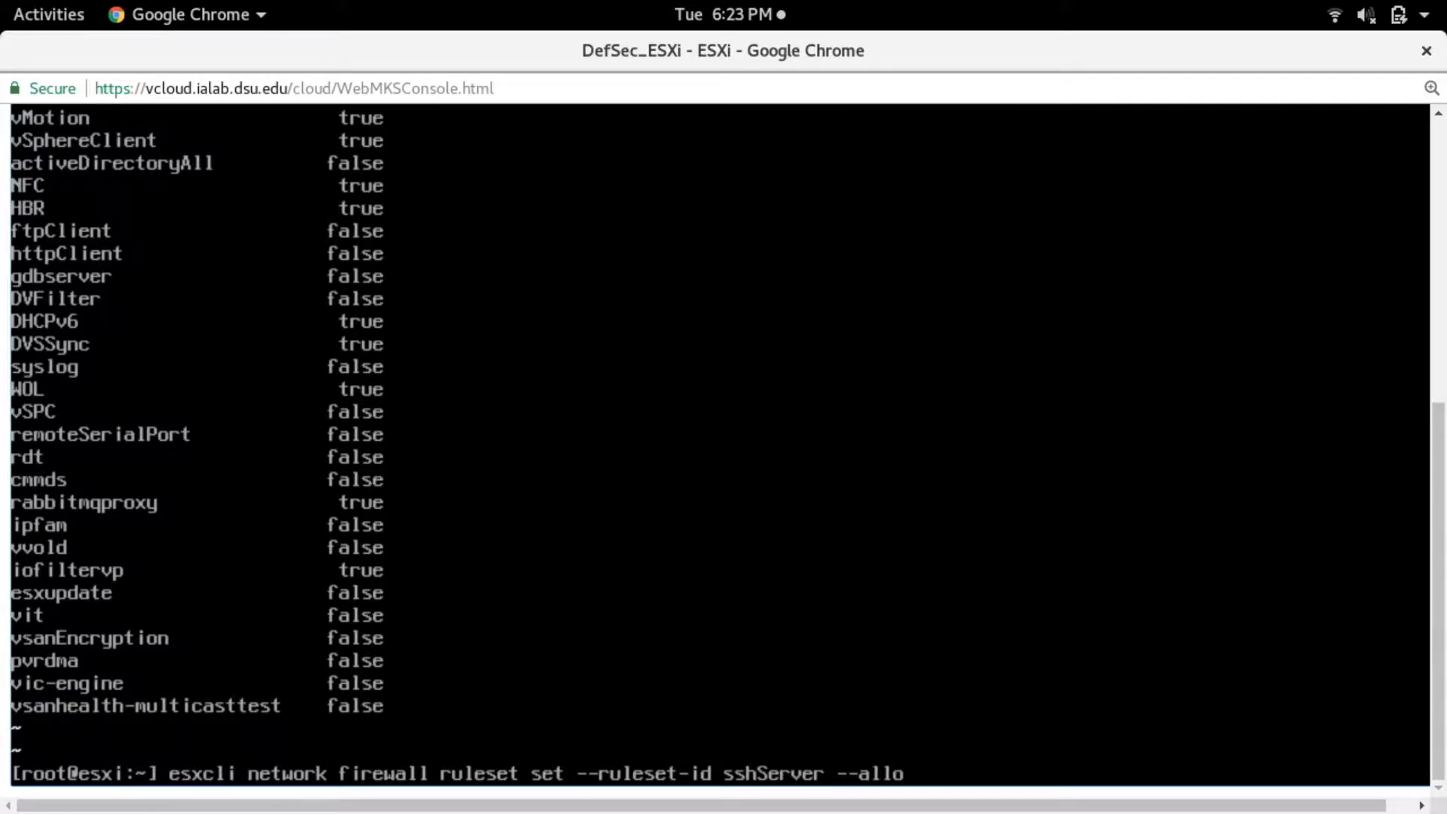
type("wed-all false")
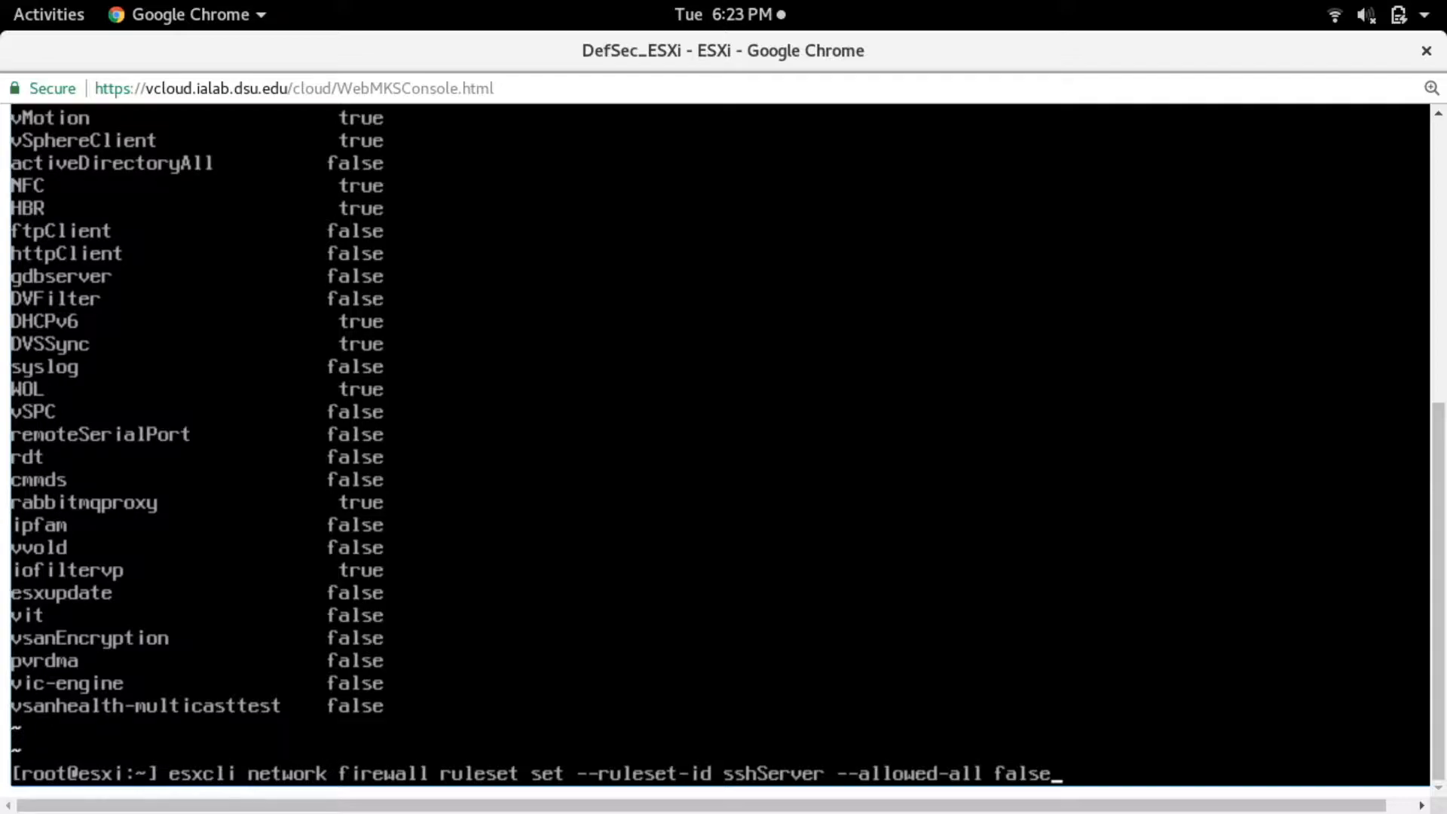
key("Return")
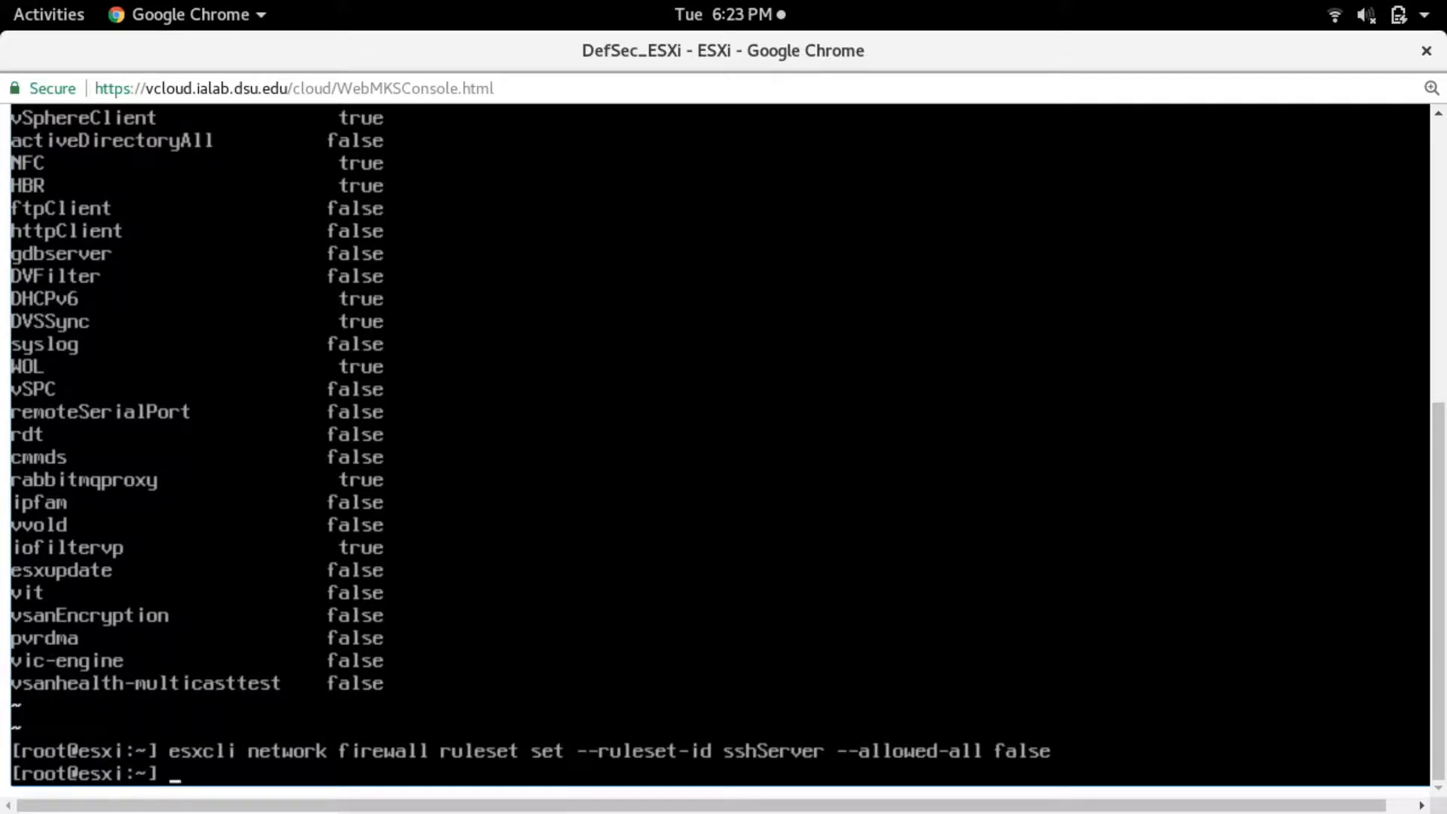
- Apply the same --allowed-all false restriction to the vSphereClient firewall ruleset
key("Up")
key("Left")
key("Left")
key("Left")
key("Left")
key("Left")
key("Left")
key("Left")
key("Left")
key("Left")
key("Left")
key("Left")
key("Left")
key("Left")
key("Left")
key("Left")
key("Left")
key("Left")
key("Left")
key("Left")
key("Left")
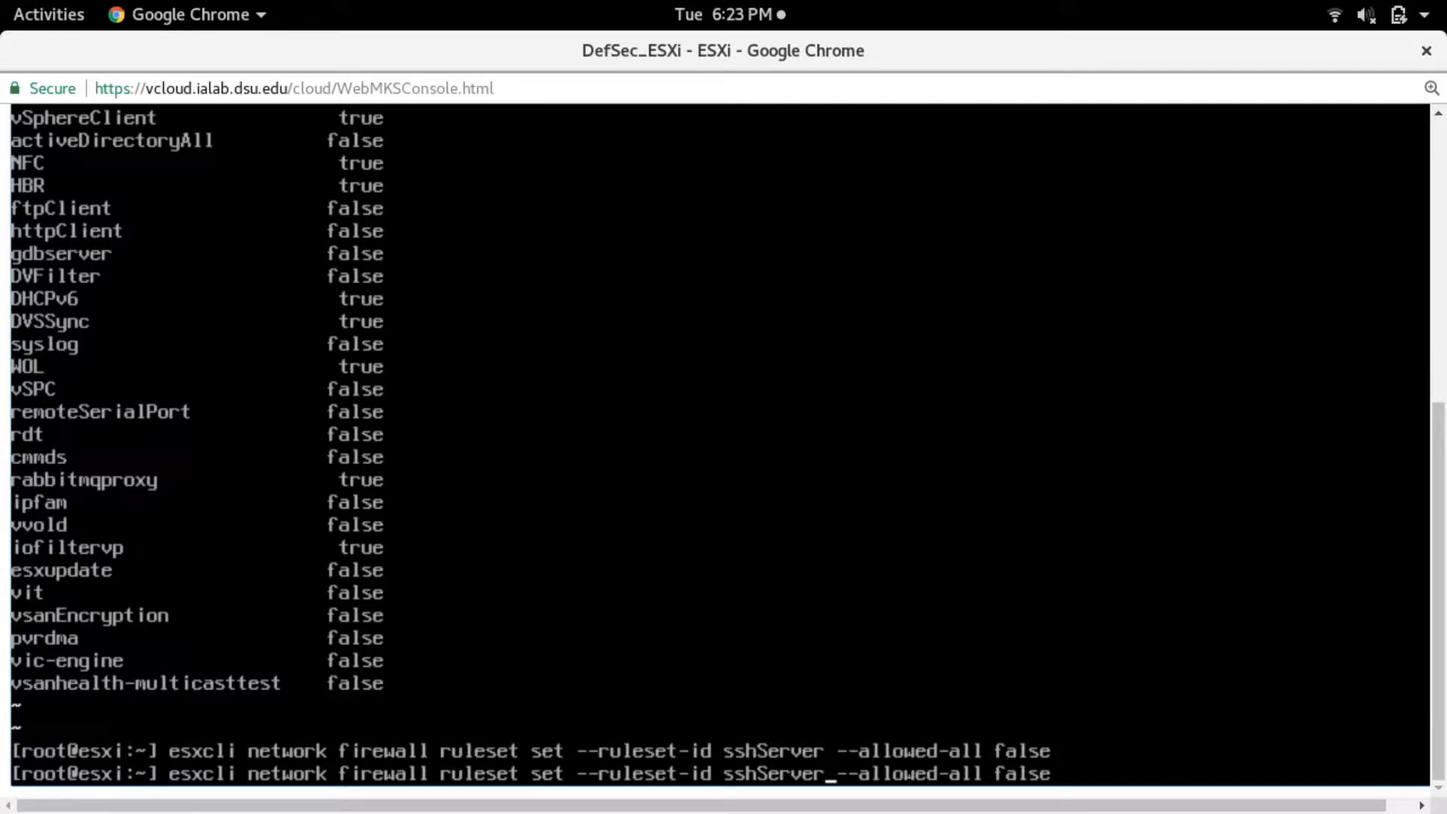
key("BackSpace")
key("BackSpace")
key("BackSpace")
key("BackSpace")
key("BackSpace")
key("BackSpace")
key("BackSpace")
key("BackSpace")
key("BackSpace")
type("v")
type("SphereClie")
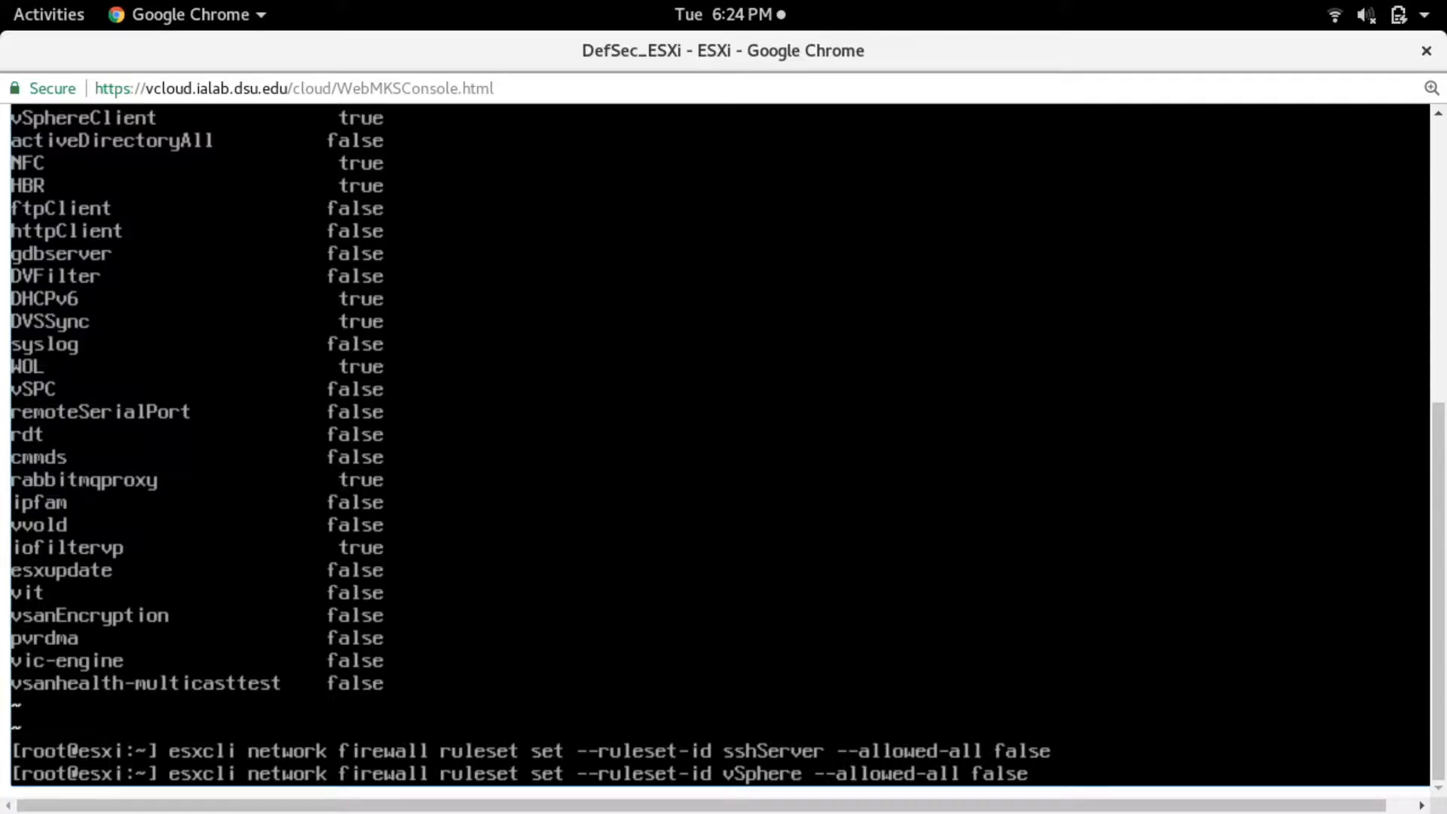
type("nt")
key("Return")
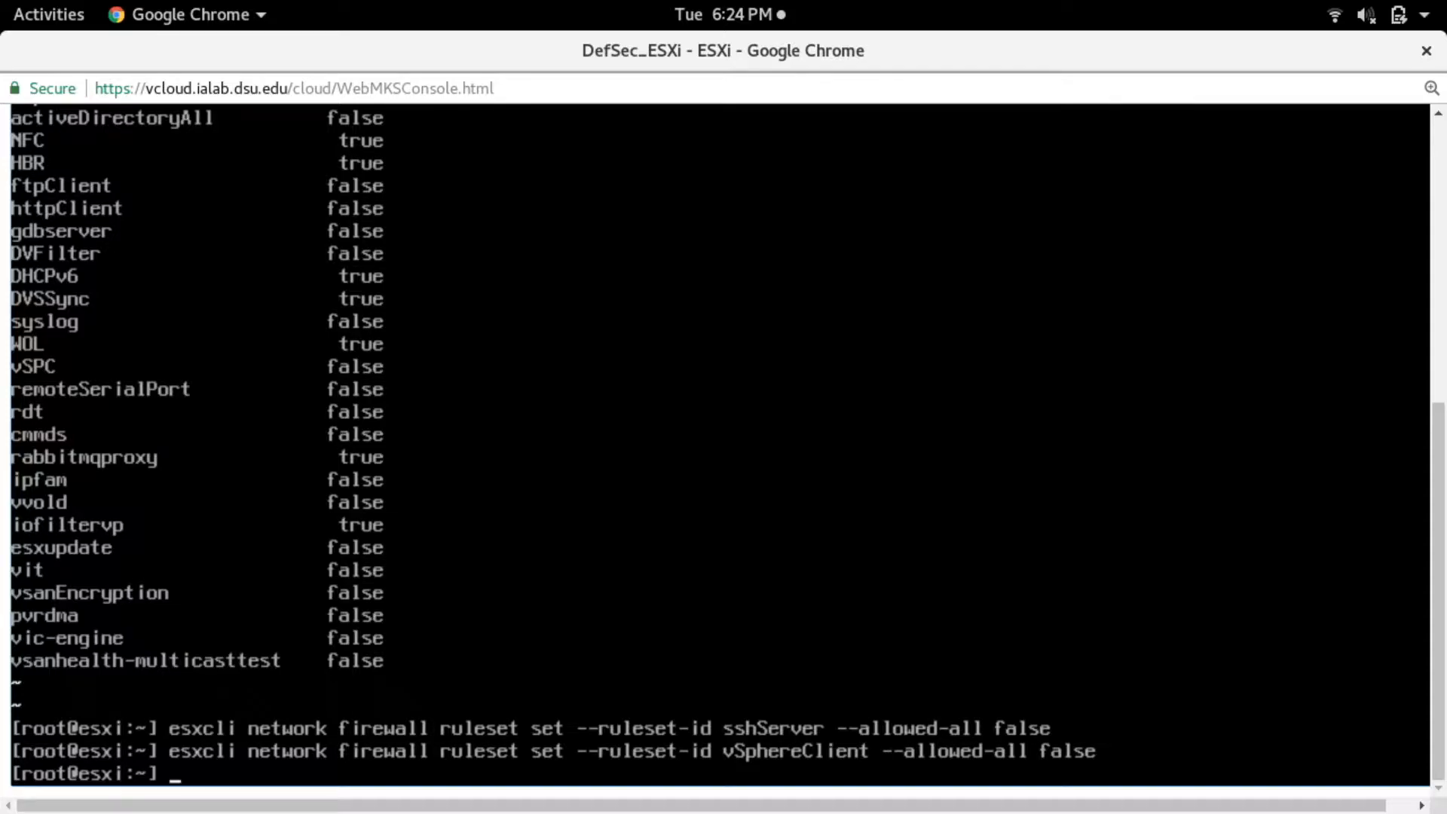
- Recall the last vSphereClient command at the prompt and trim it back to esxcli network firewall ruleset
key("Up")
key("BackSpace")
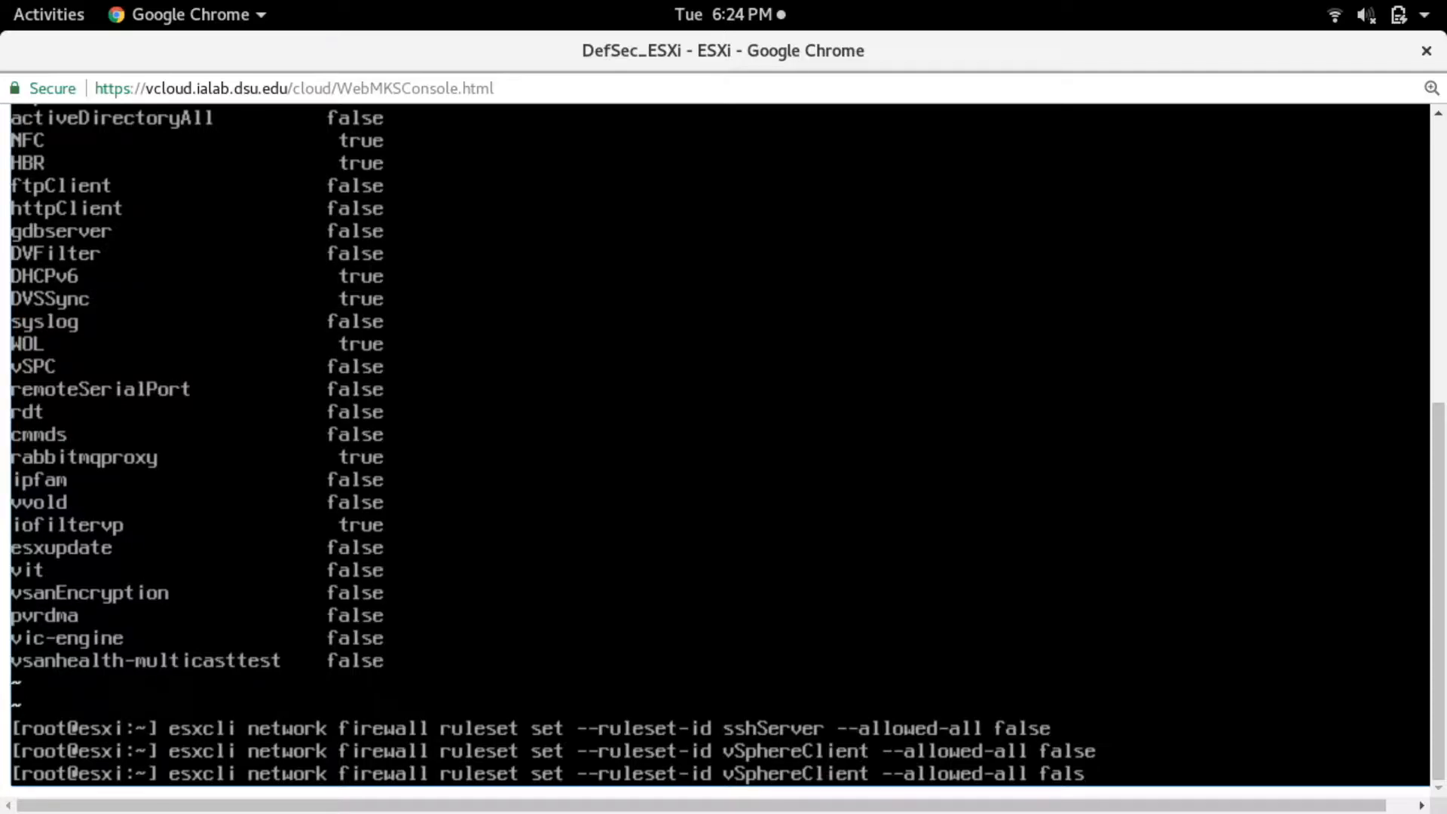
key("BackSpace")
key("BackSpace")
key("BackSpace")
key("BackSpace")
key("BackSpace")
key("BackSpace")
key("BackSpace")
key("BackSpace")
key("BackSpace")
key("BackSpace")
key("BackSpace")
key("BackSpace")
key("BackSpace")
key("BackSpace")
key("BackSpace")
key("BackSpace")
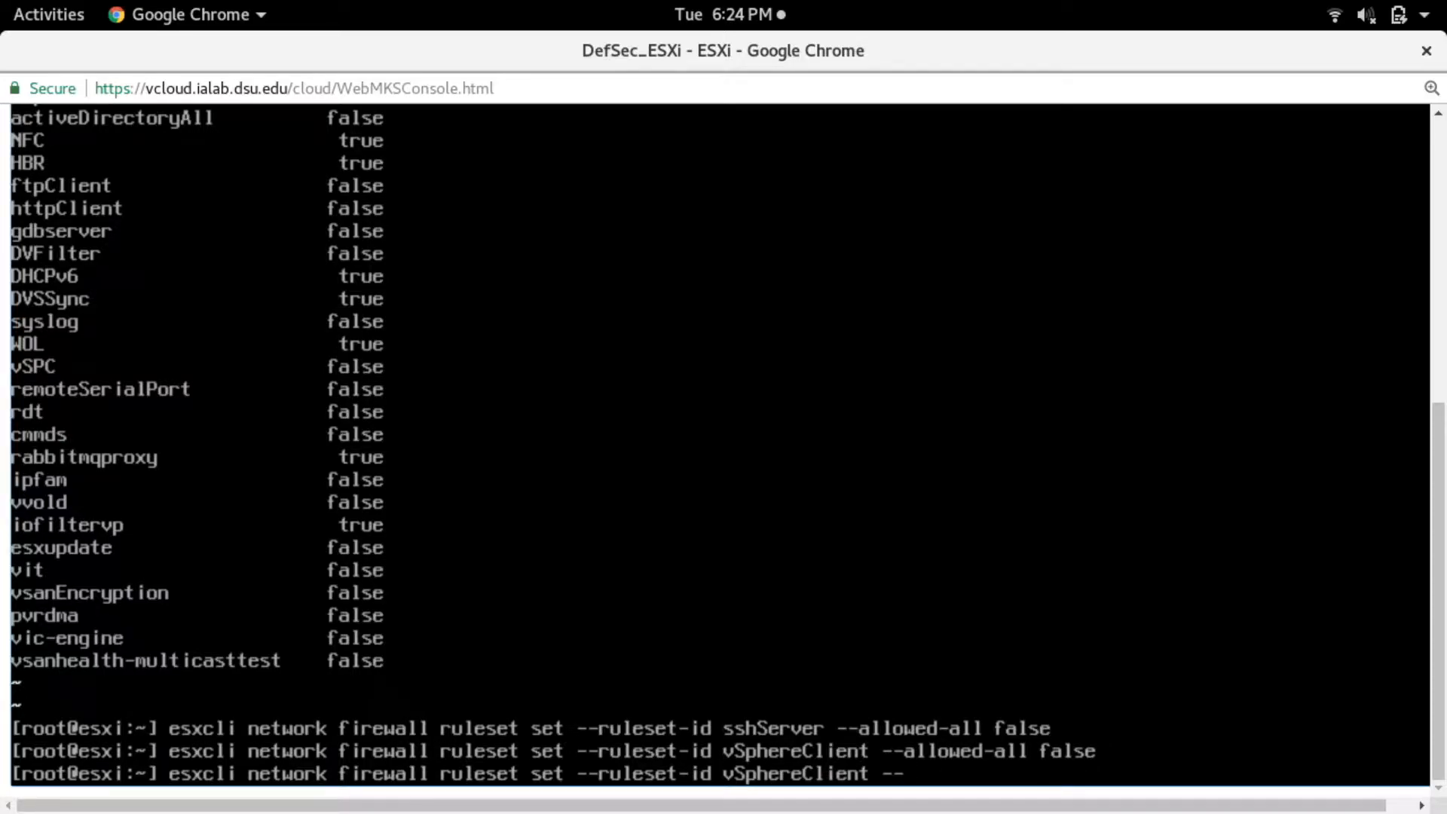
type("ip-address")
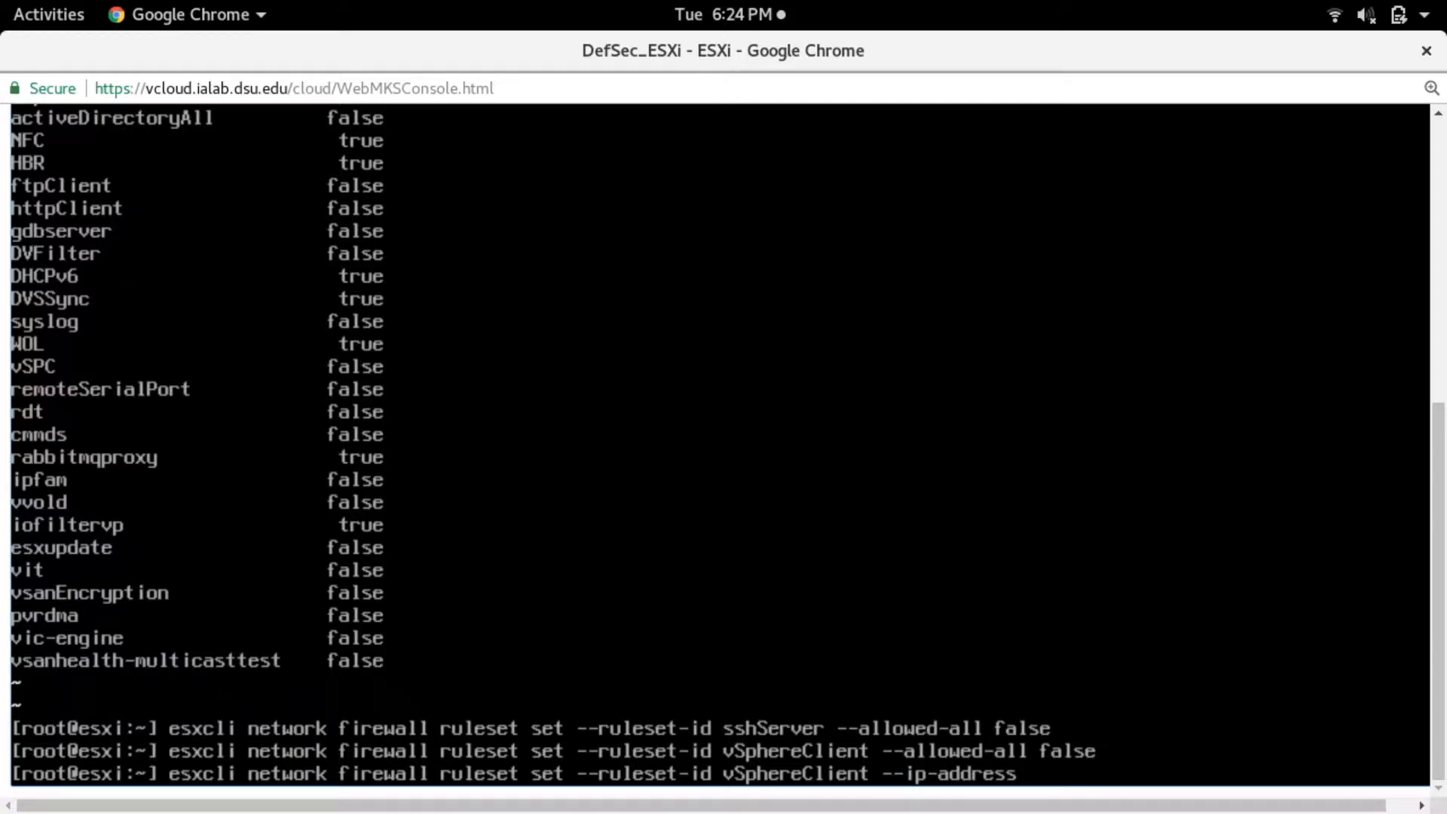
key("BackSpace")
key("BackSpace")
key("BackSpace")
key("BackSpace")
key("BackSpace")
key("BackSpace")
key("BackSpace")
key("BackSpace")
key("BackSpace")
key("BackSpace")
key("BackSpace")
key("BackSpace")
key("BackSpace")
key("BackSpace")
key("BackSpace")
key("BackSpace")
key("BackSpace")
key("BackSpace")
key("BackSpace")
key("BackSpace")
key("BackSpace")
key("BackSpace")
key("BackSpace")
key("BackSpace")
key("BackSpace")
key("BackSpace")
key("BackSpace")
key("BackSpace")
key("BackSpace")
key("BackSpace")
key("BackSpace")
key("BackSpace")
key("BackSpace")
key("BackSpace")
key("BackSpace")
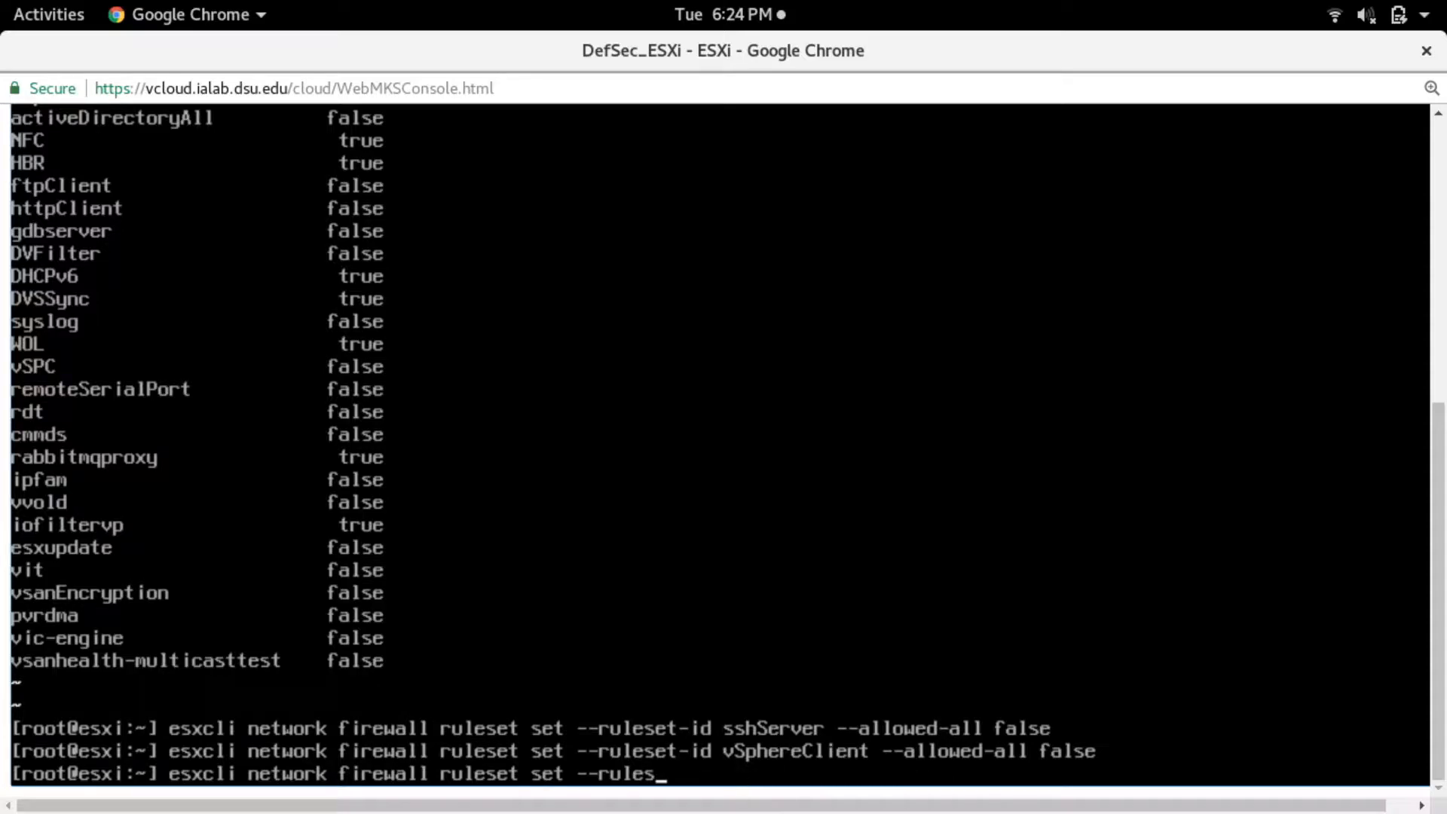
key("BackSpace")
key("BackSpace")
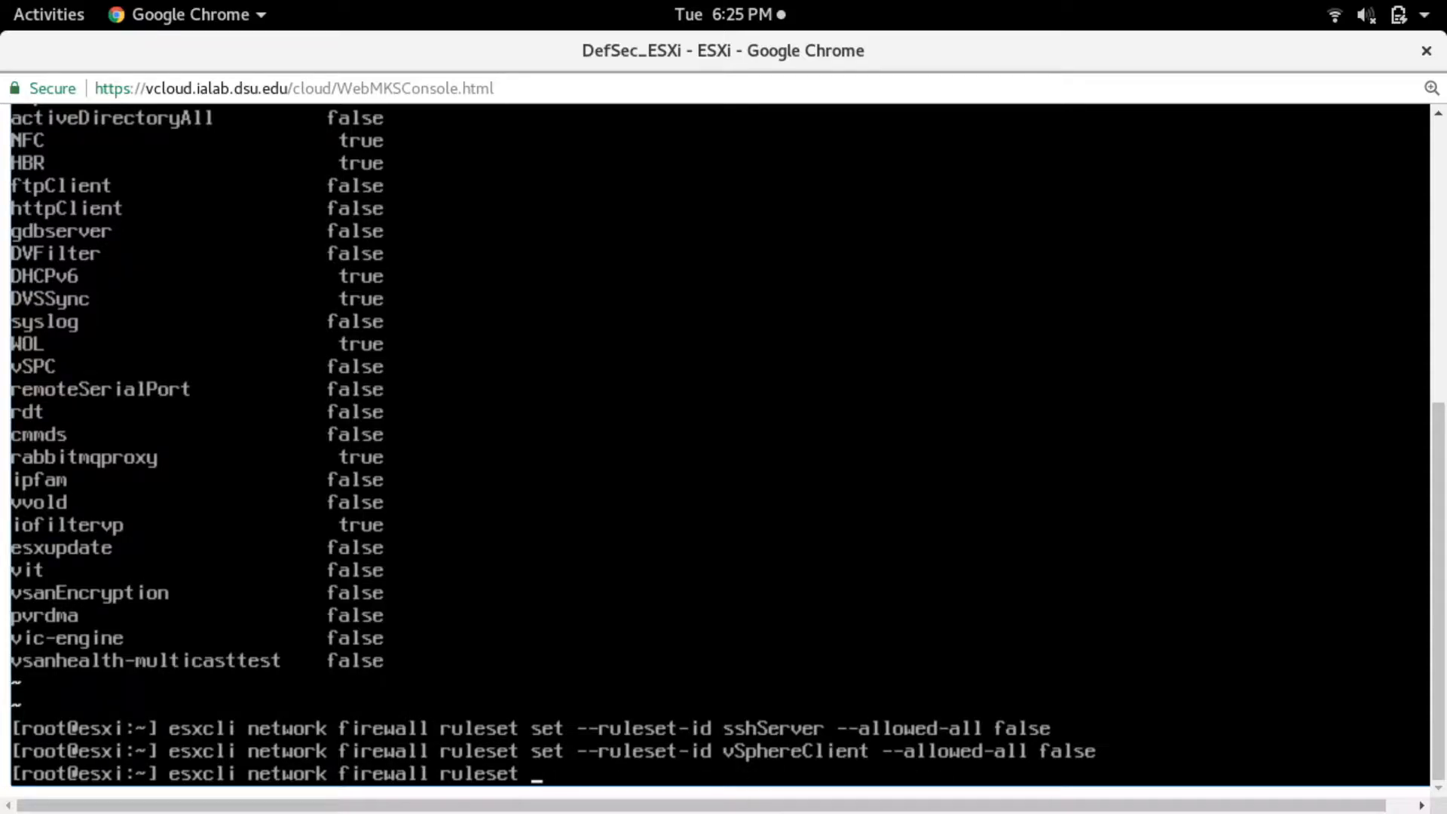
- Allow the 192.168.1.0/24 network on the vSphereClient ruleset by completing the command with allowedip add --ruleset-id vSphereClient --ip-address 192.168.1.0/24 and running it
type("allowedip ")
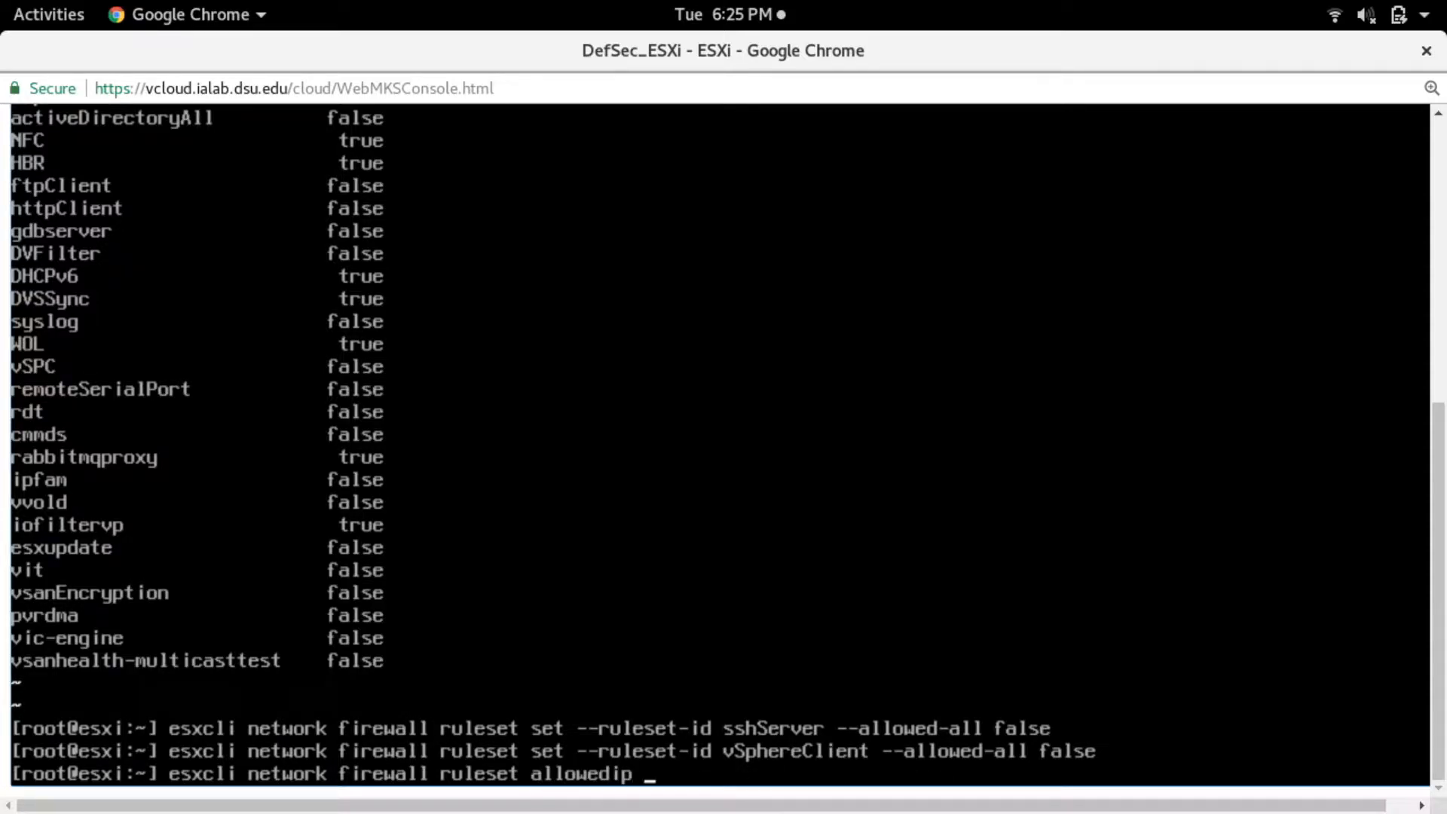
type("add --ruleset-id vSphereClient")
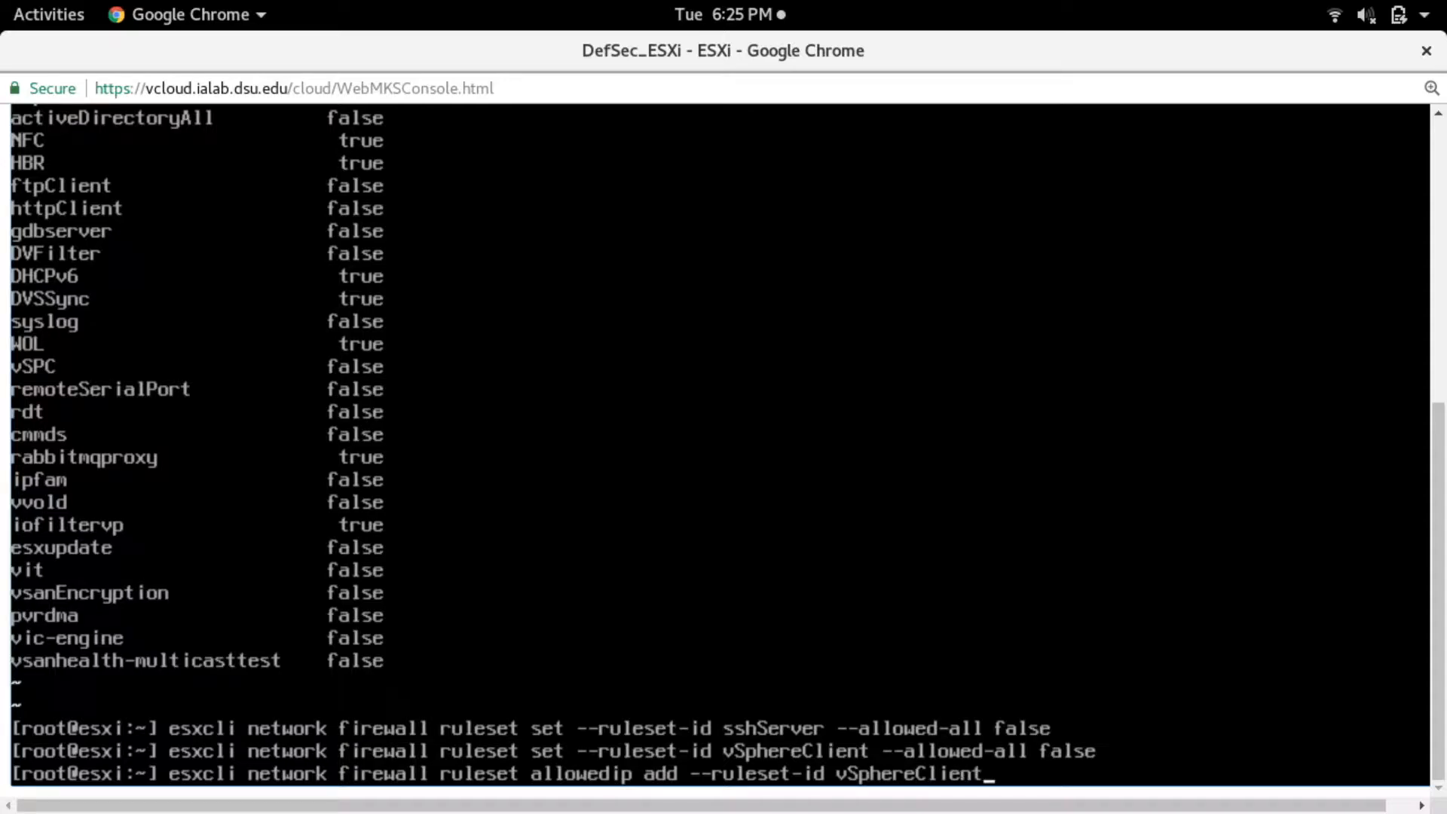
type(" --ip-address 192.168.1.0/24")
key("Return")
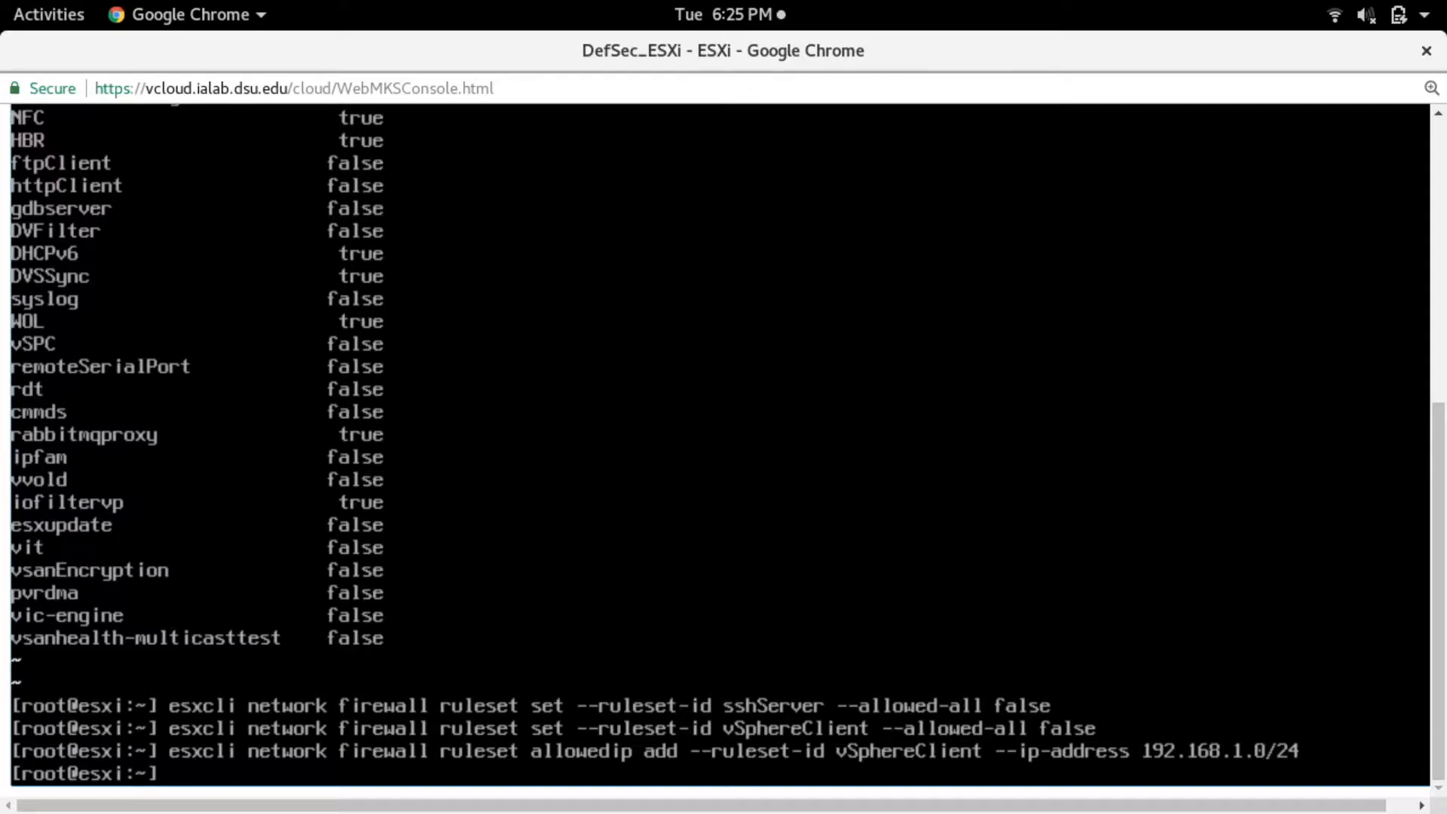
key("Up")
key("Up")
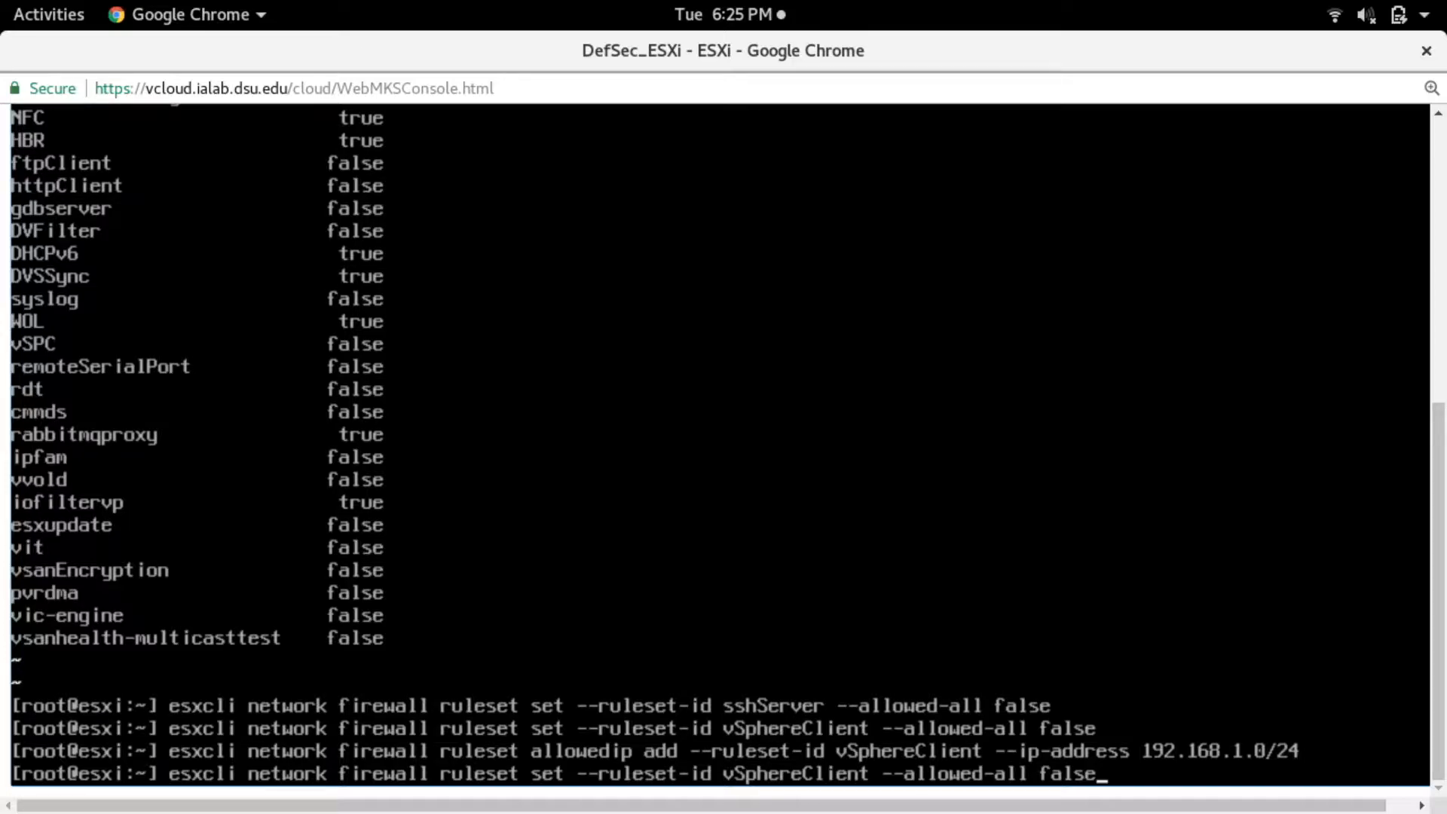
key("Up")
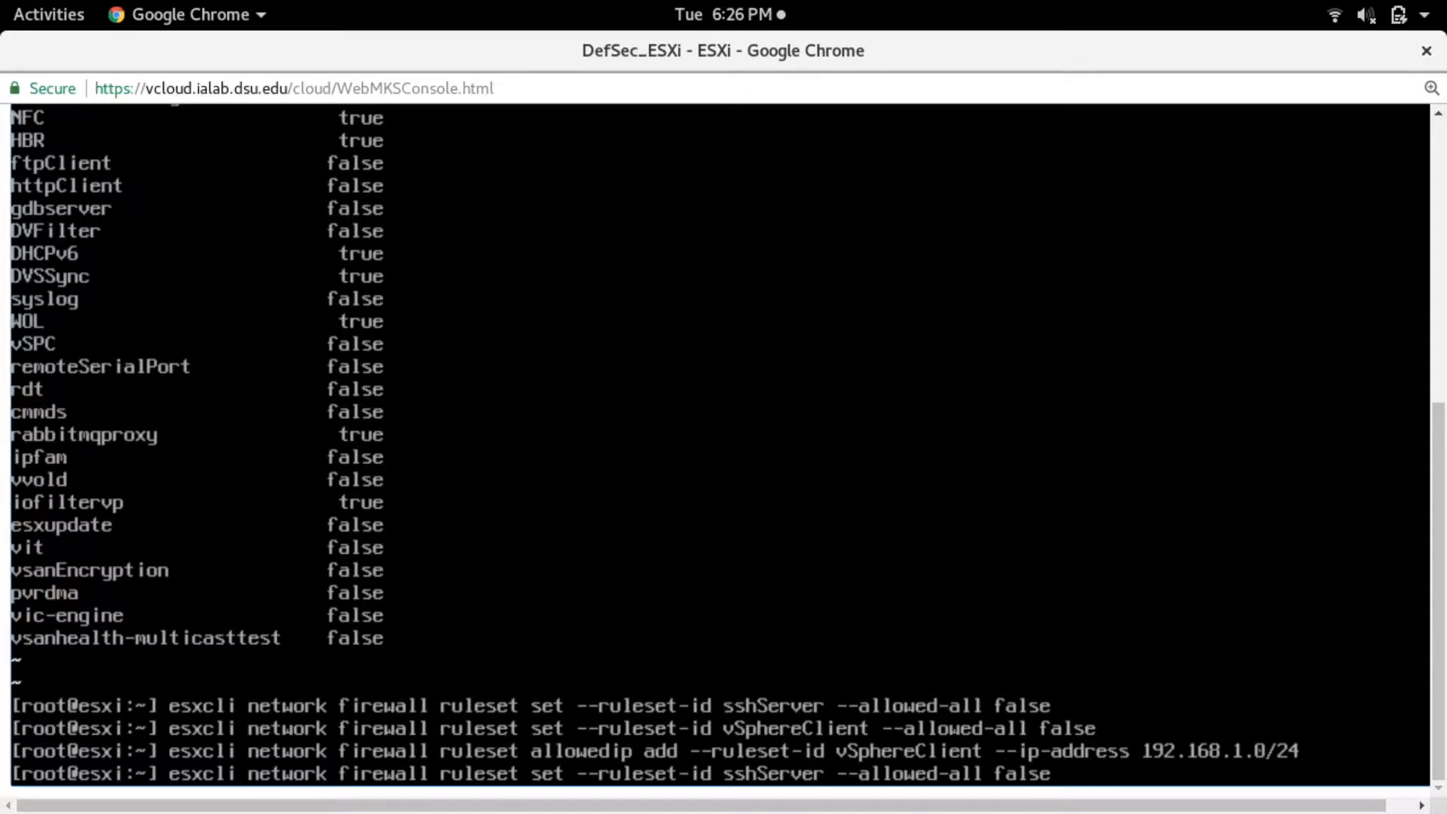
key("Down")
key("Down")
key("Down")
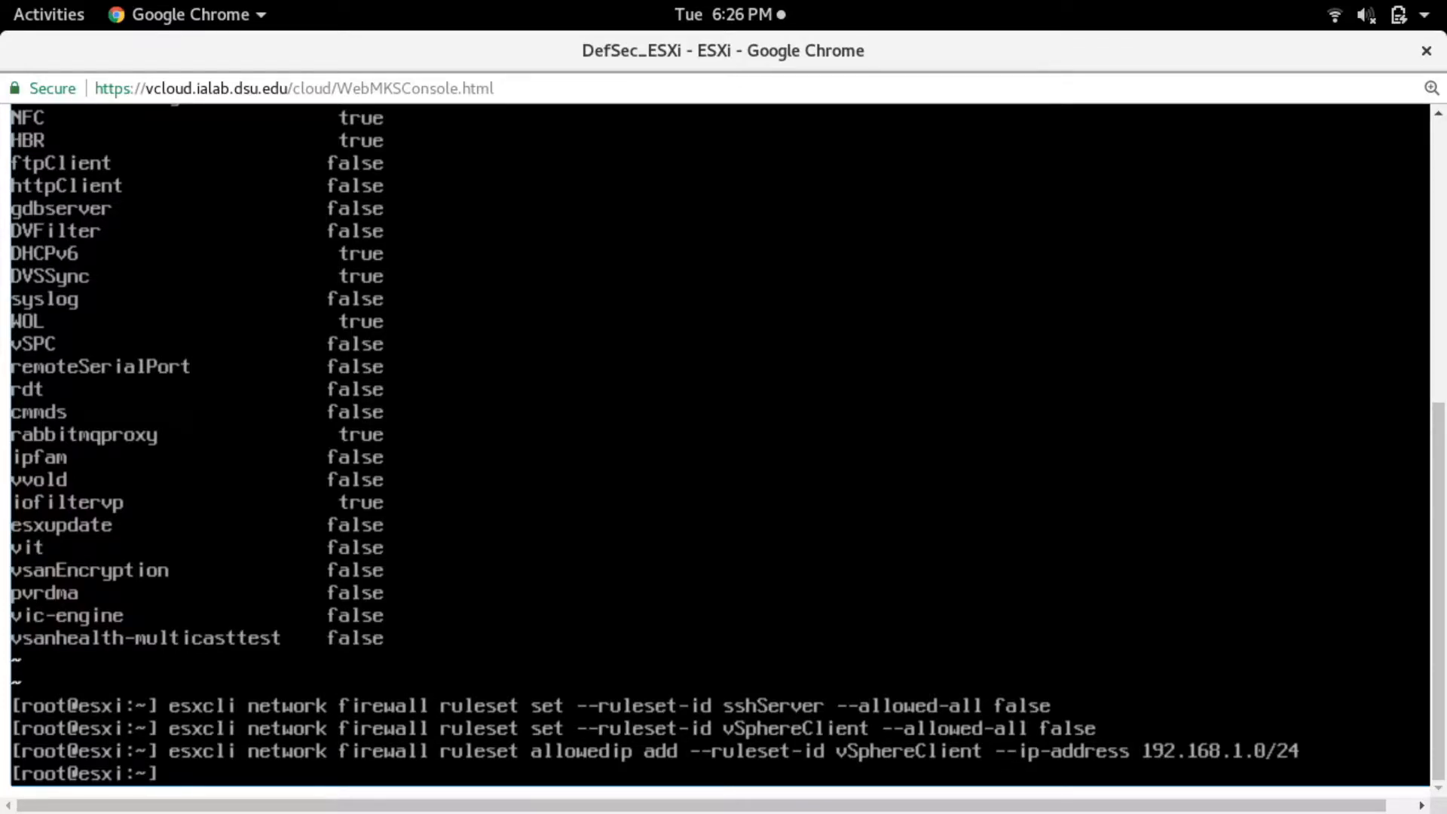
- Close the ESXi console and open the console of the Ubuntu Desktop 16.04.2 LTS virtual machine
left_click(1416, 52)
left_click(1231, 480)
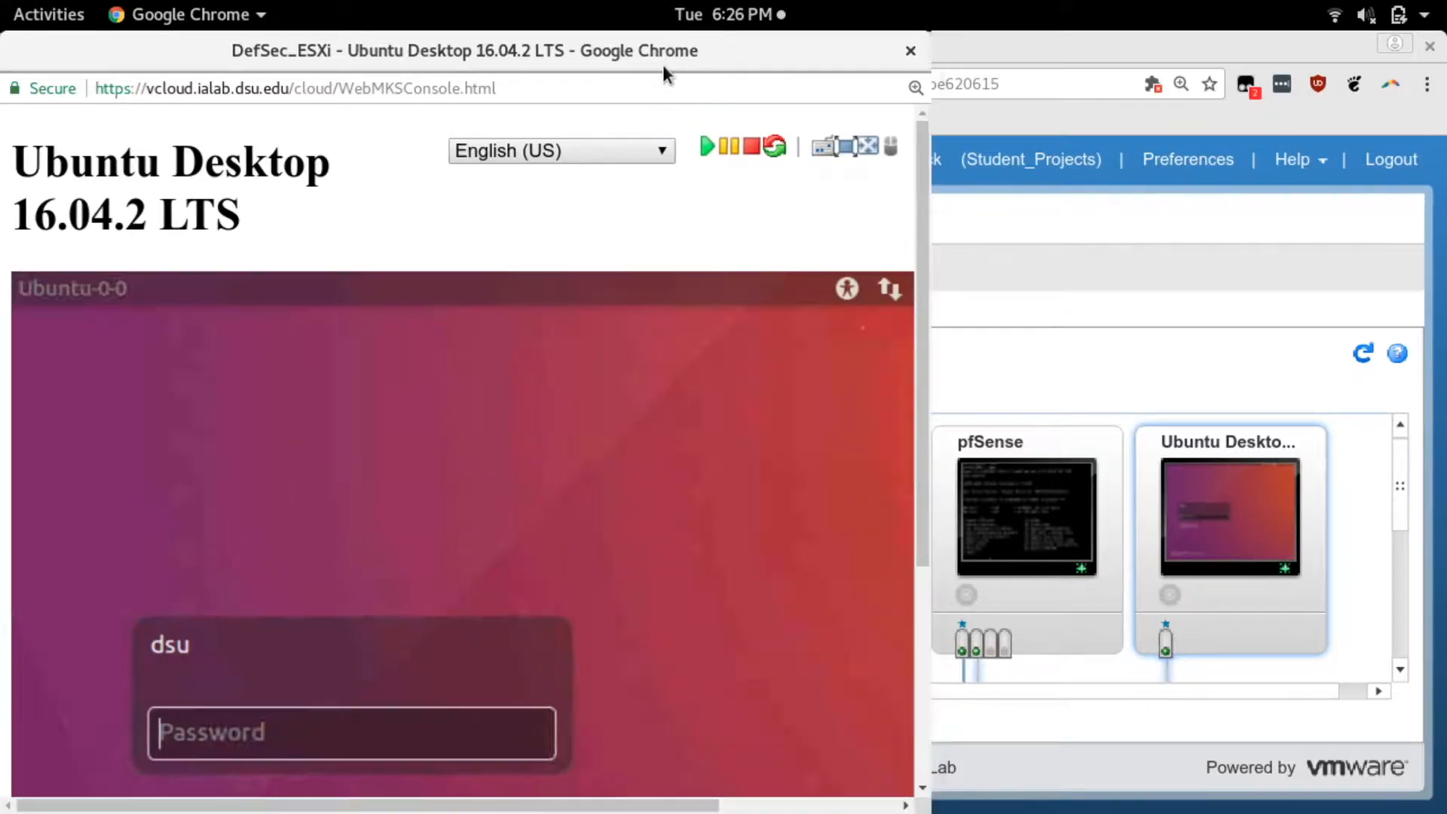
double_click(663, 67)
left_click_drag(1439, 477, 1439, 634)
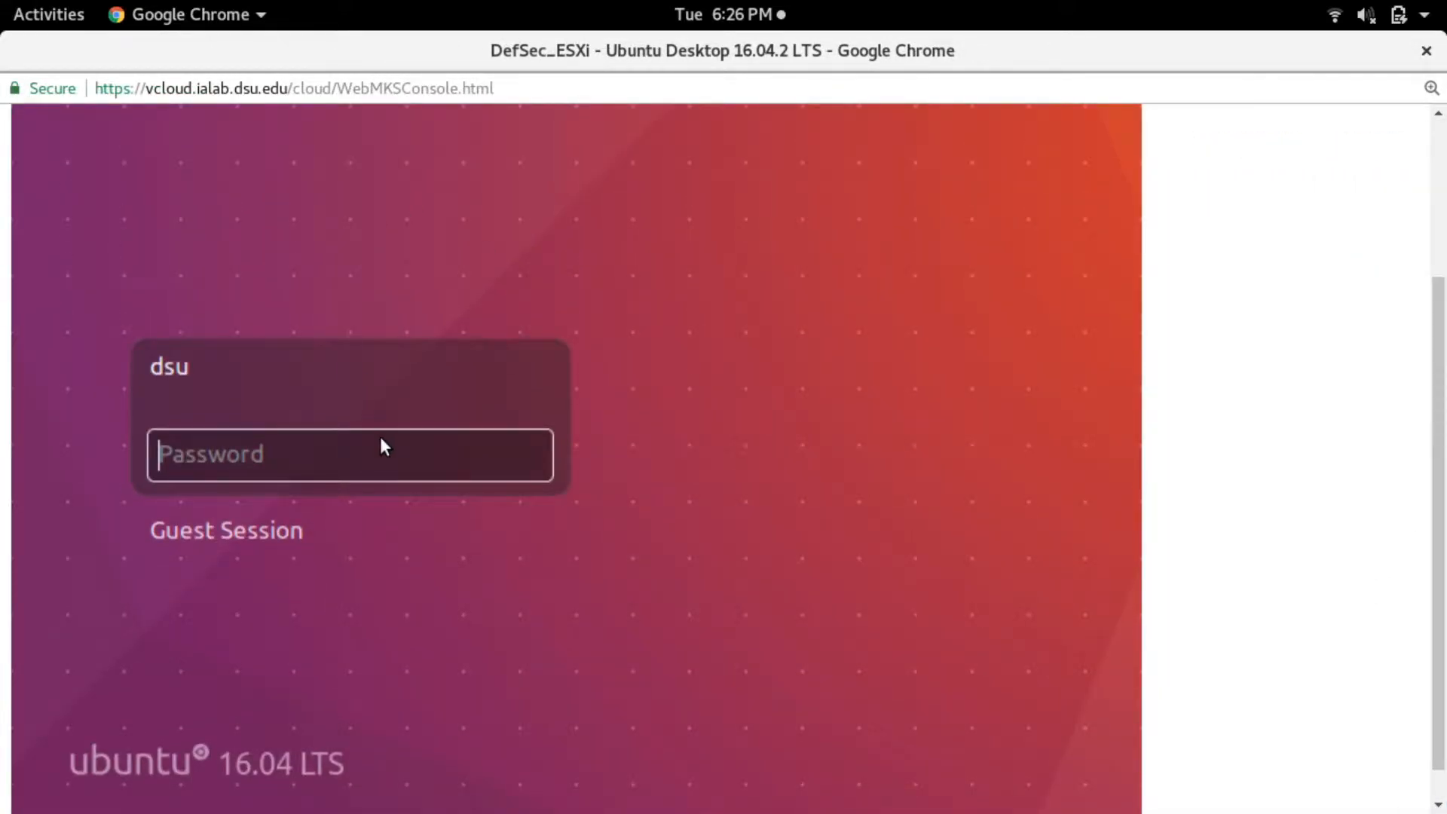
- Log in to the Ubuntu desktop's dsu account by entering the account password
type("•••••••••")
key("Return")
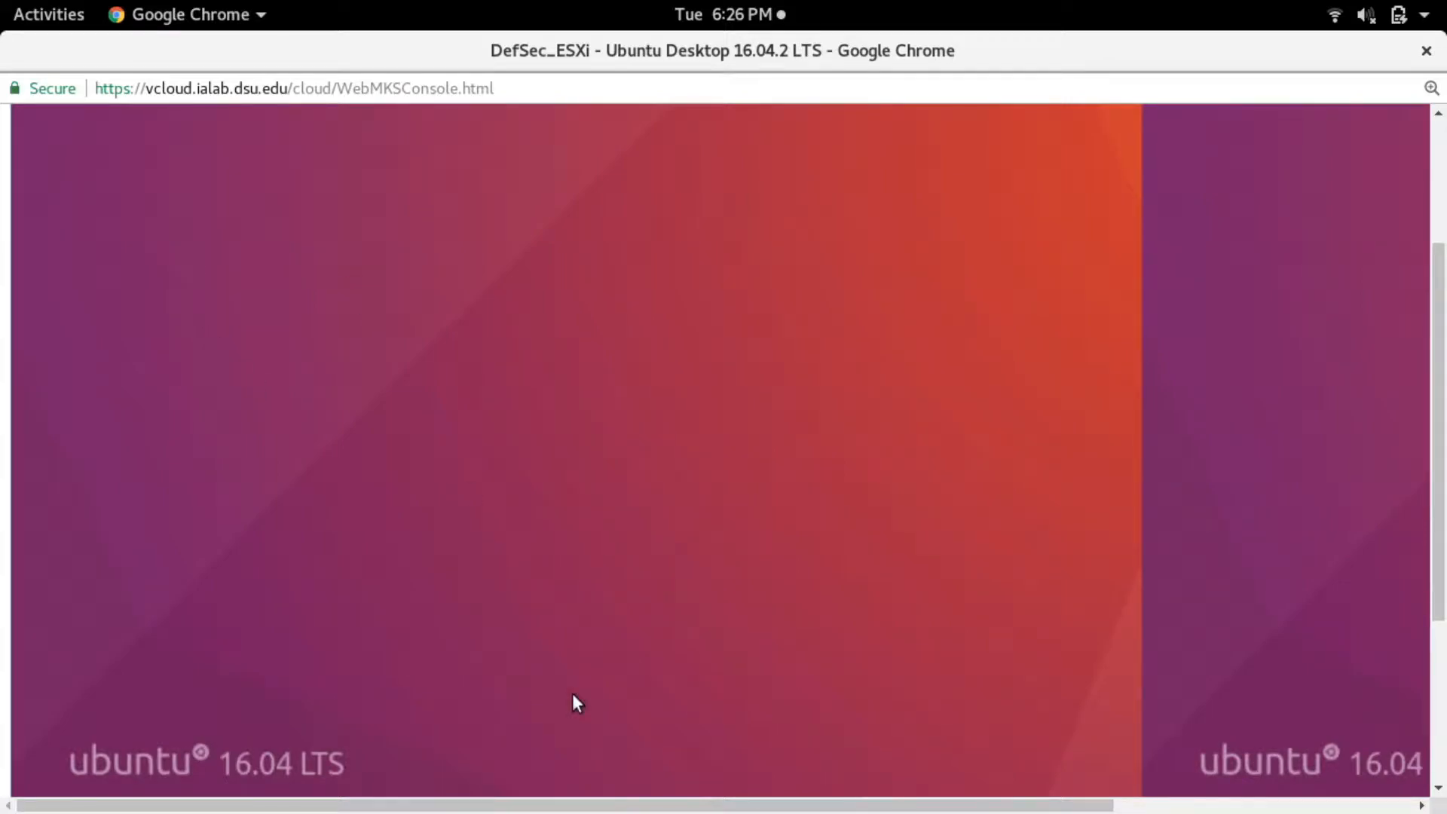
left_click_drag(1437, 542, 1386, 461)
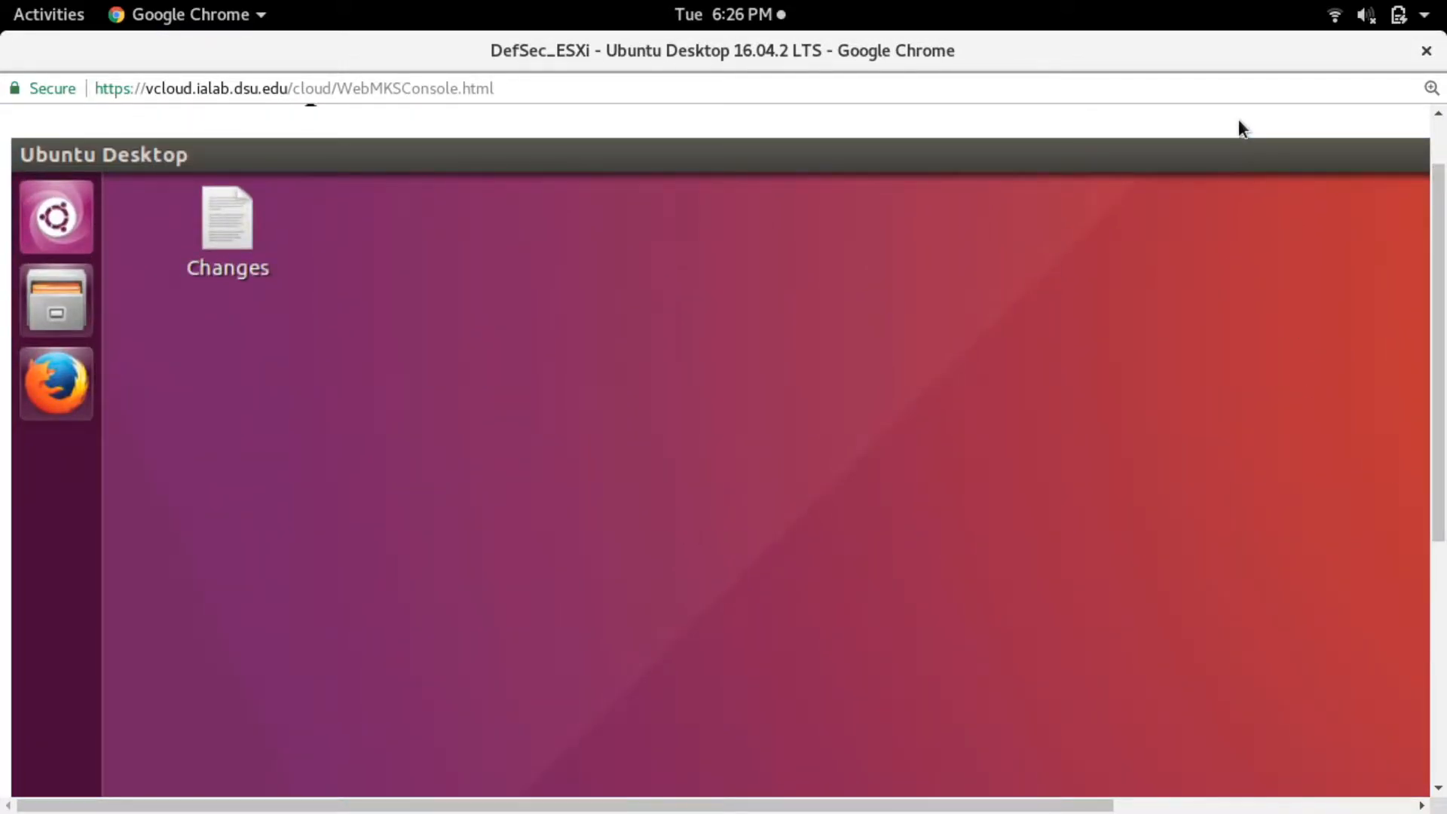
key("ctrl+0")
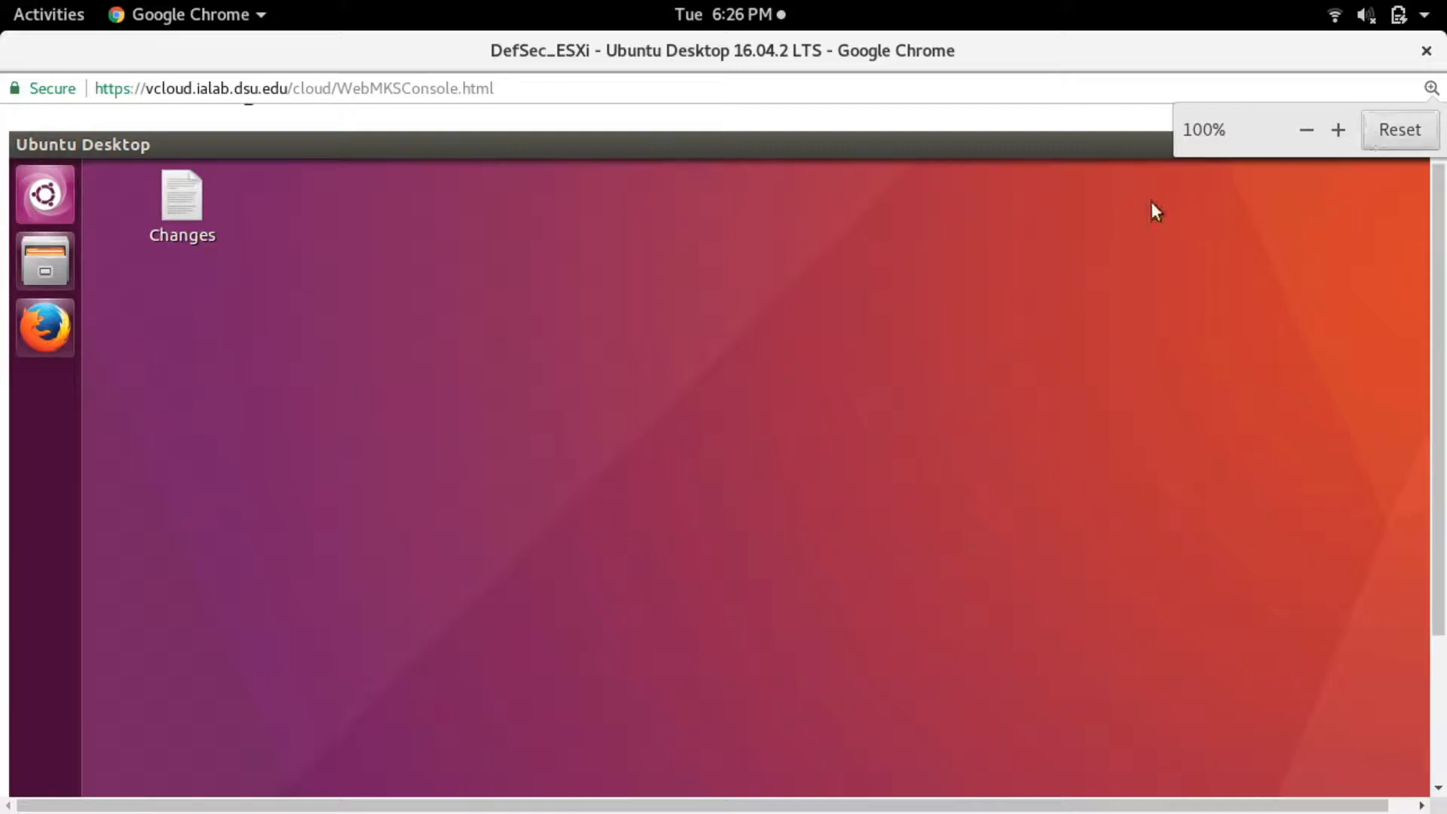
- Open Firefox on the Ubuntu desktop and load the ESXi web interface at 192.168.1.5
left_click(60, 337)
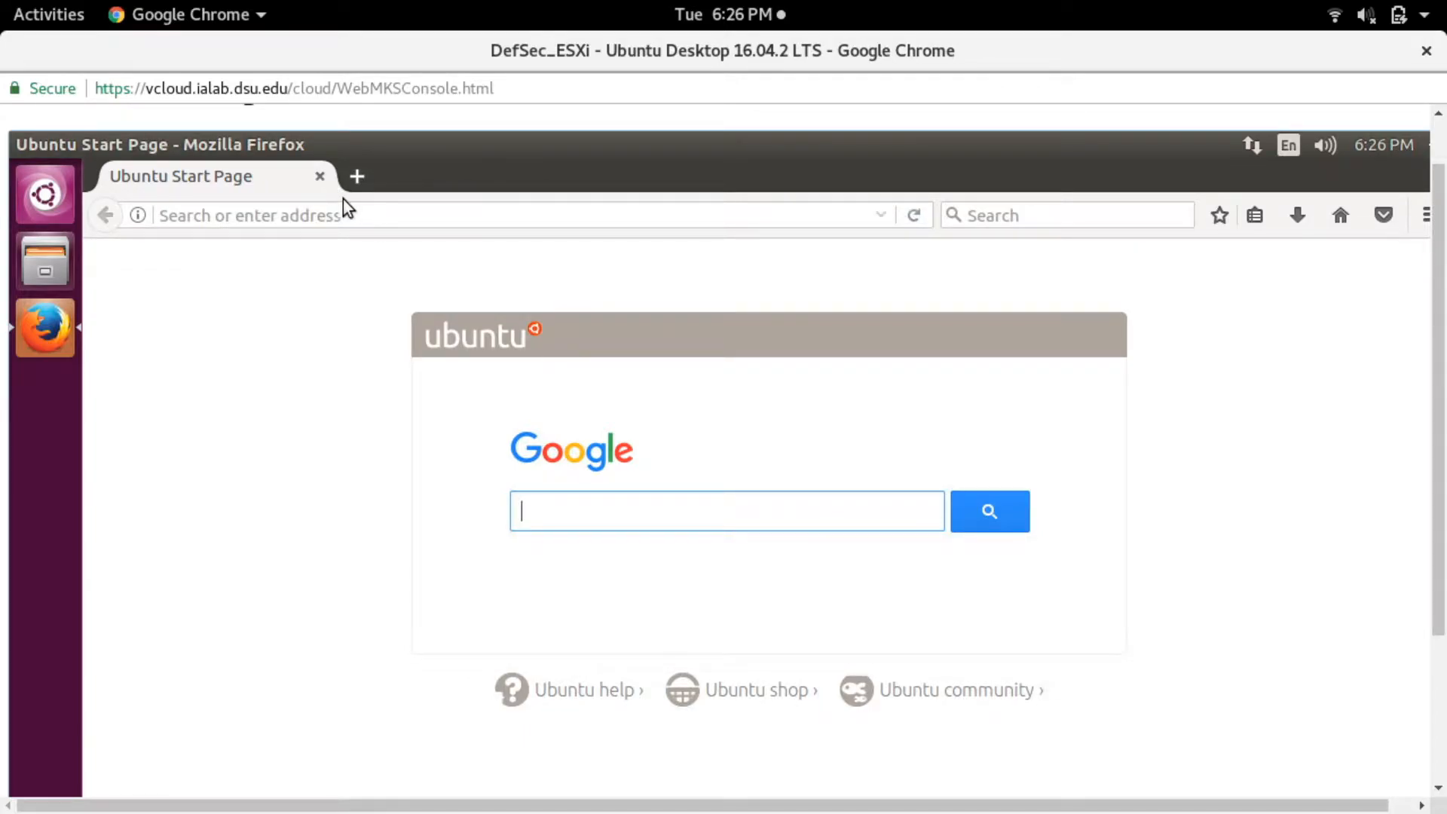
left_click(352, 216)
type("192.168.1")
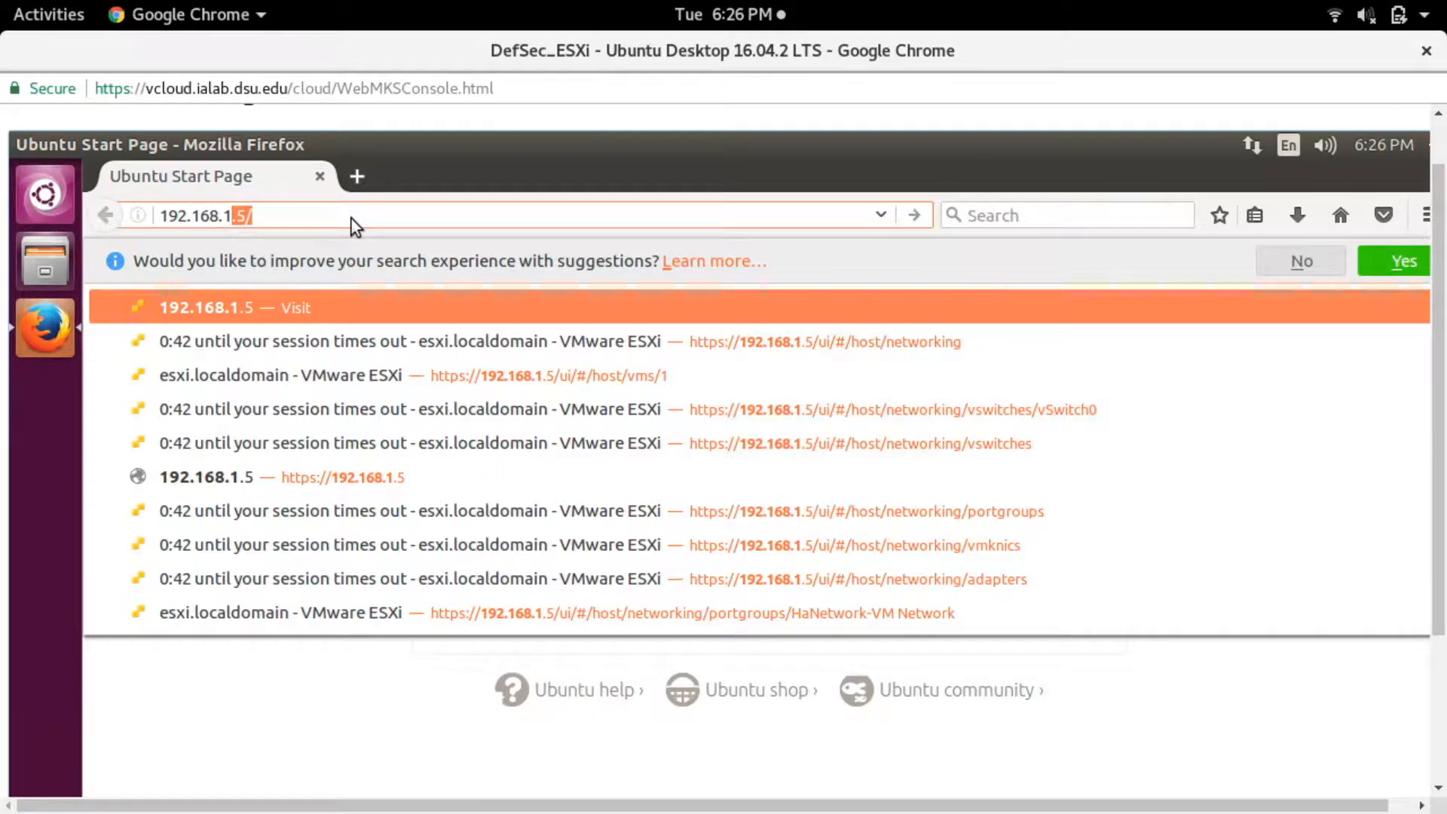
type("5")
key("BackSpace")
type(".5")
key("Return")
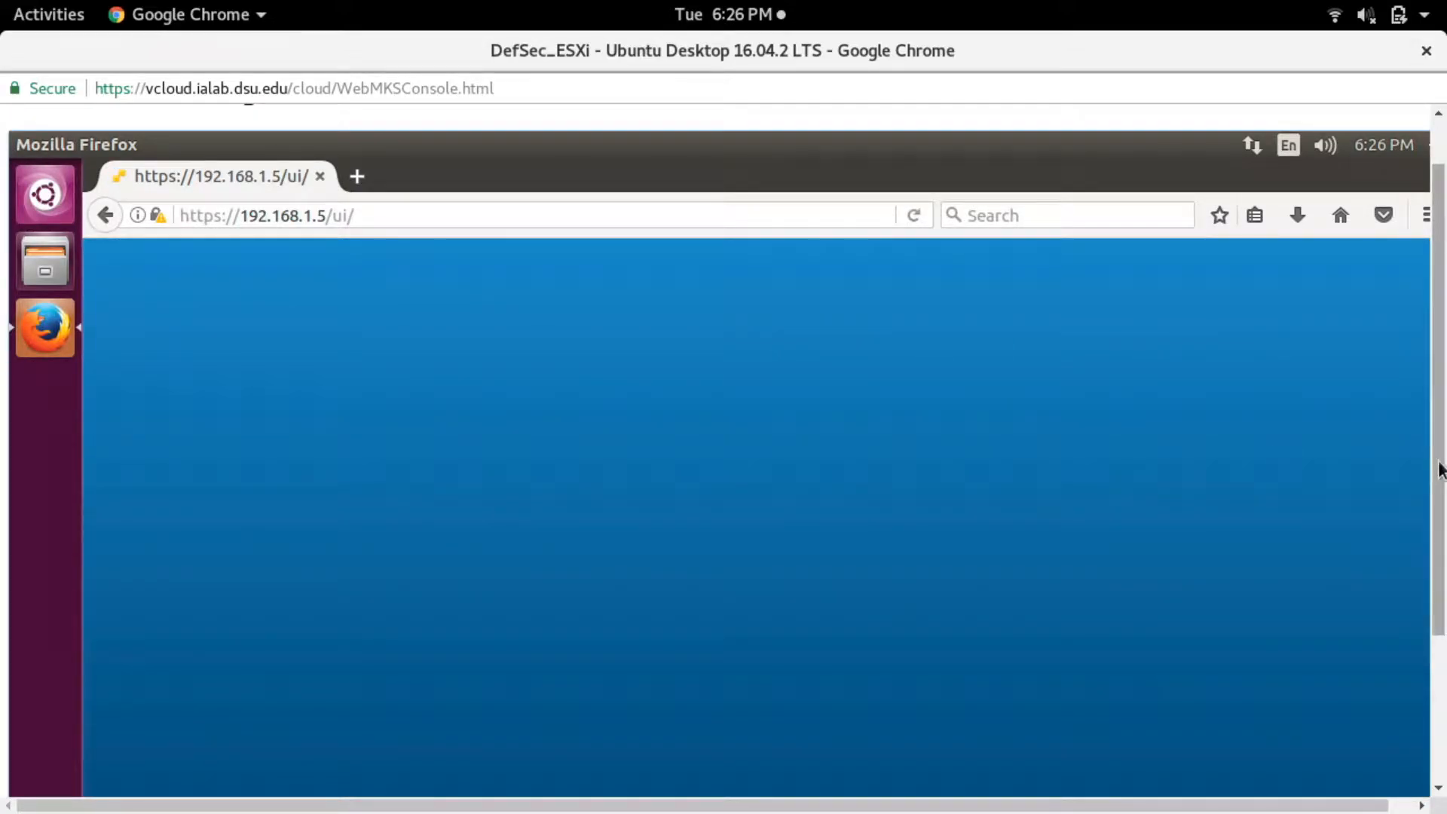
- Log in to the ESXi web interface as root with the account password and decline saving the login
scroll(1432, 469, "down", 2)
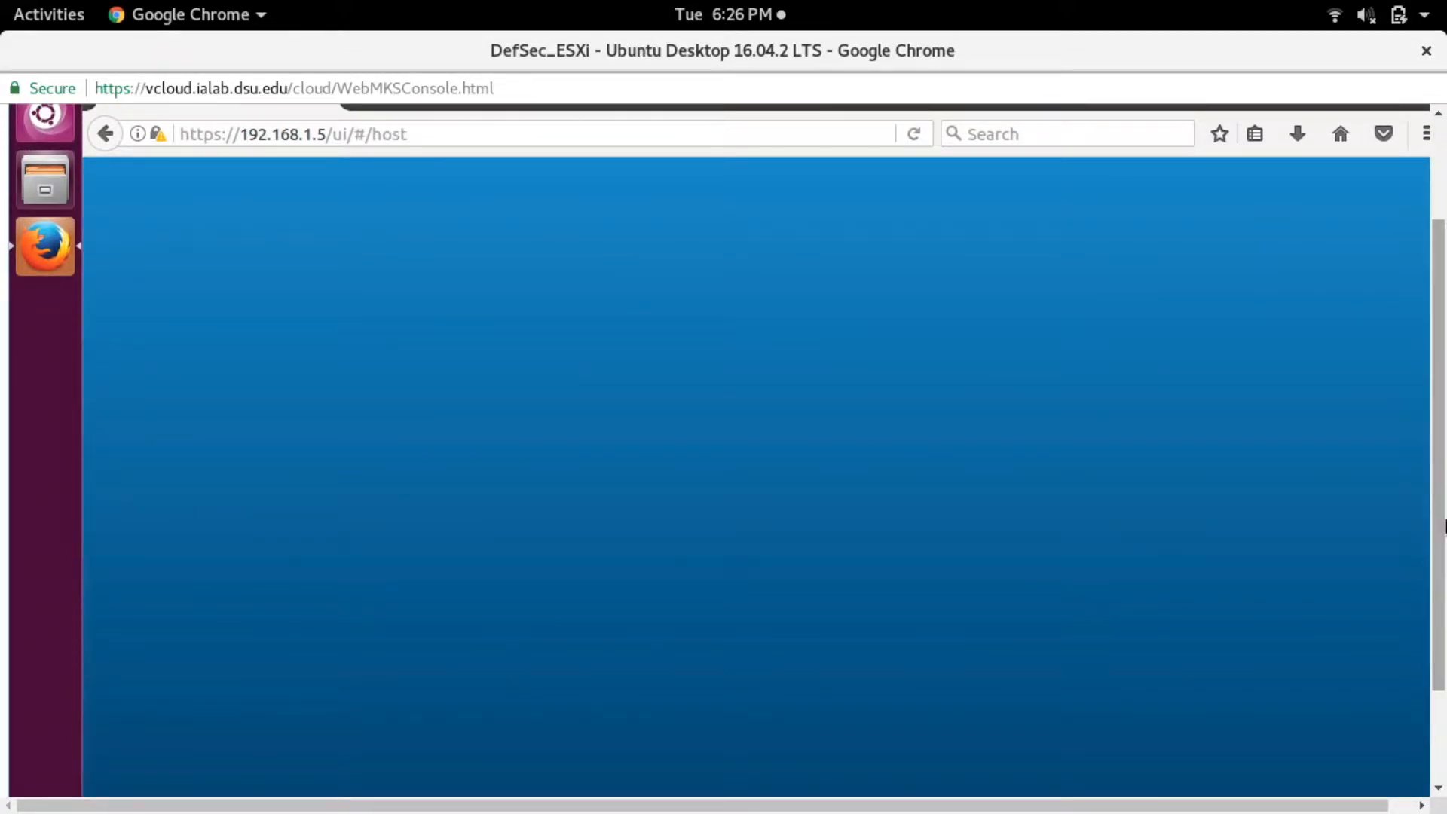
left_click(279, 543)
type("nemew")
key("BackSpace")
key("BackSpace")
key("BackSpace")
key("BackSpace")
key("BackSpace")
type("root")
key("Tab")
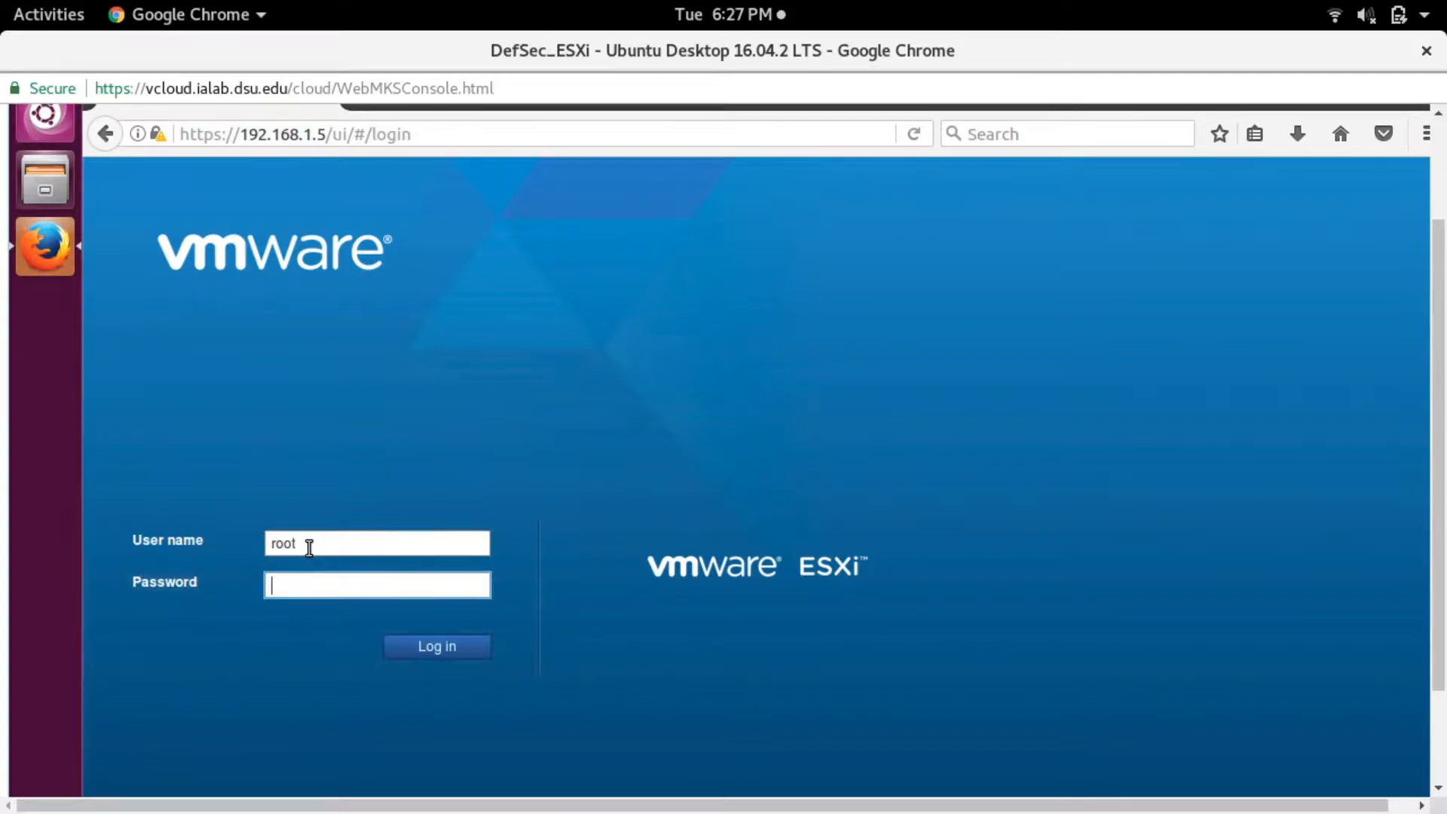
type("Password1!")
key("Return")
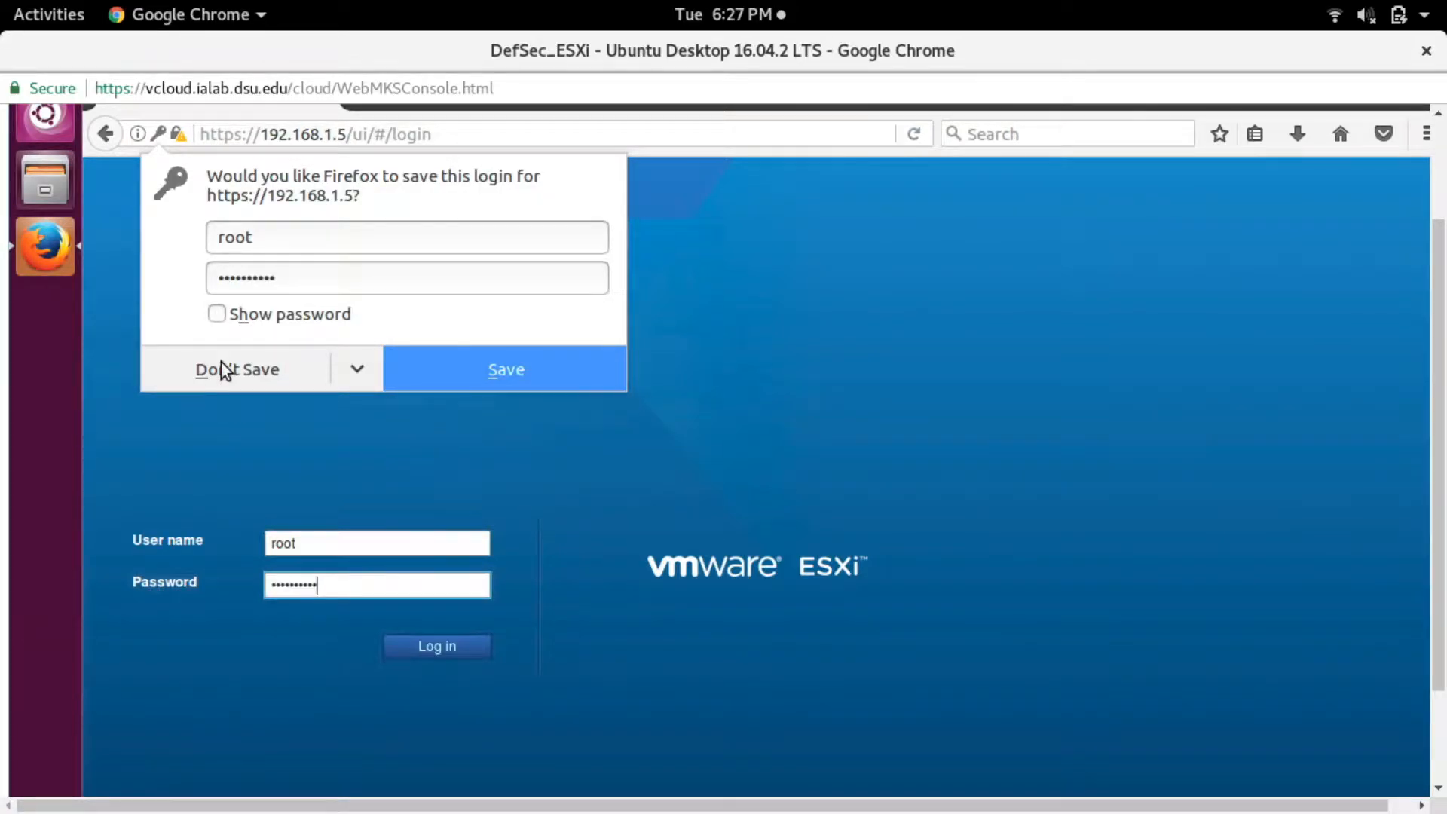
left_click(219, 369)
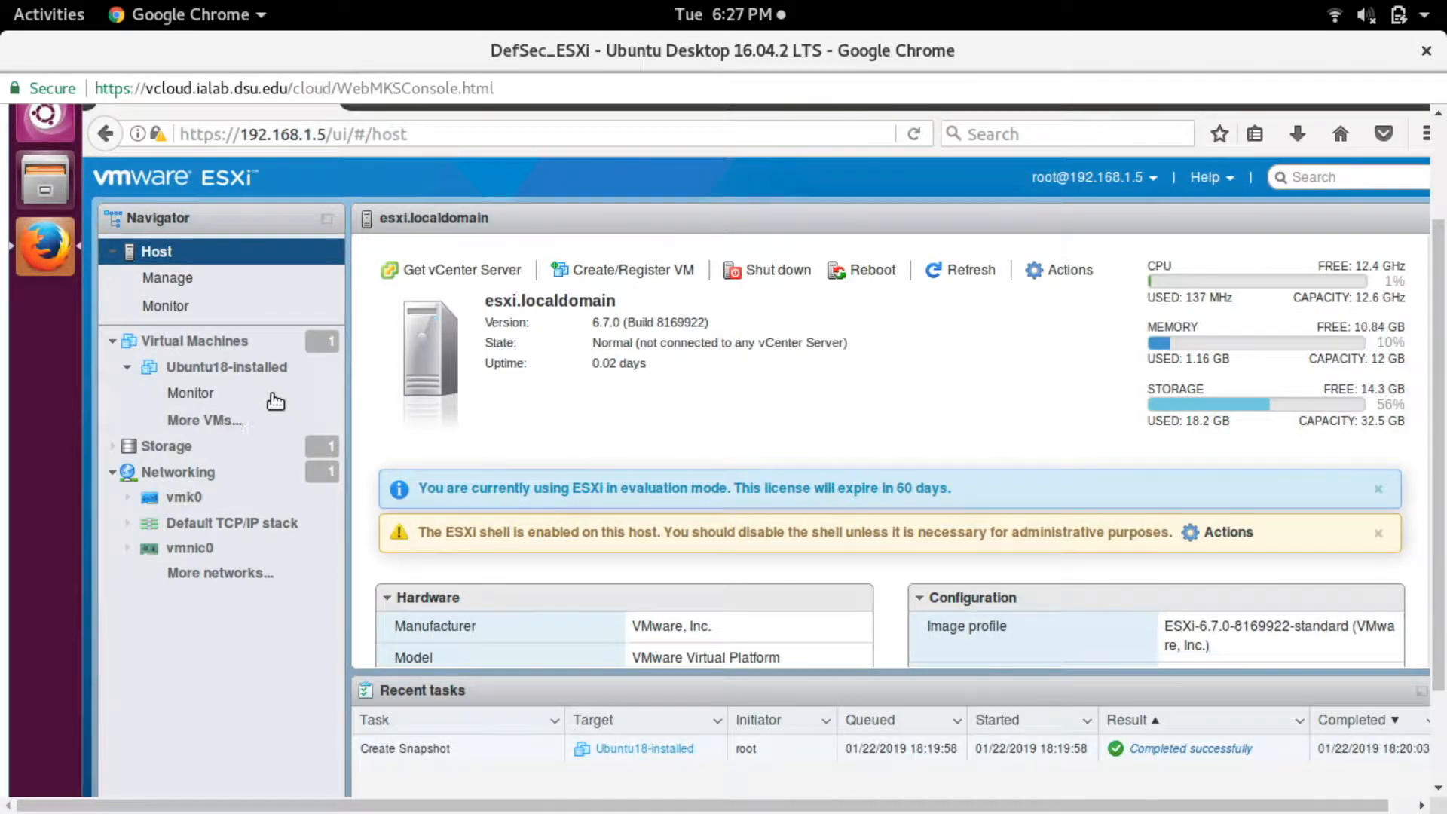
- Look over the Ubuntu18-installed machine's summary and the host overview, ending on the host's list of virtual machines
left_click(274, 368)
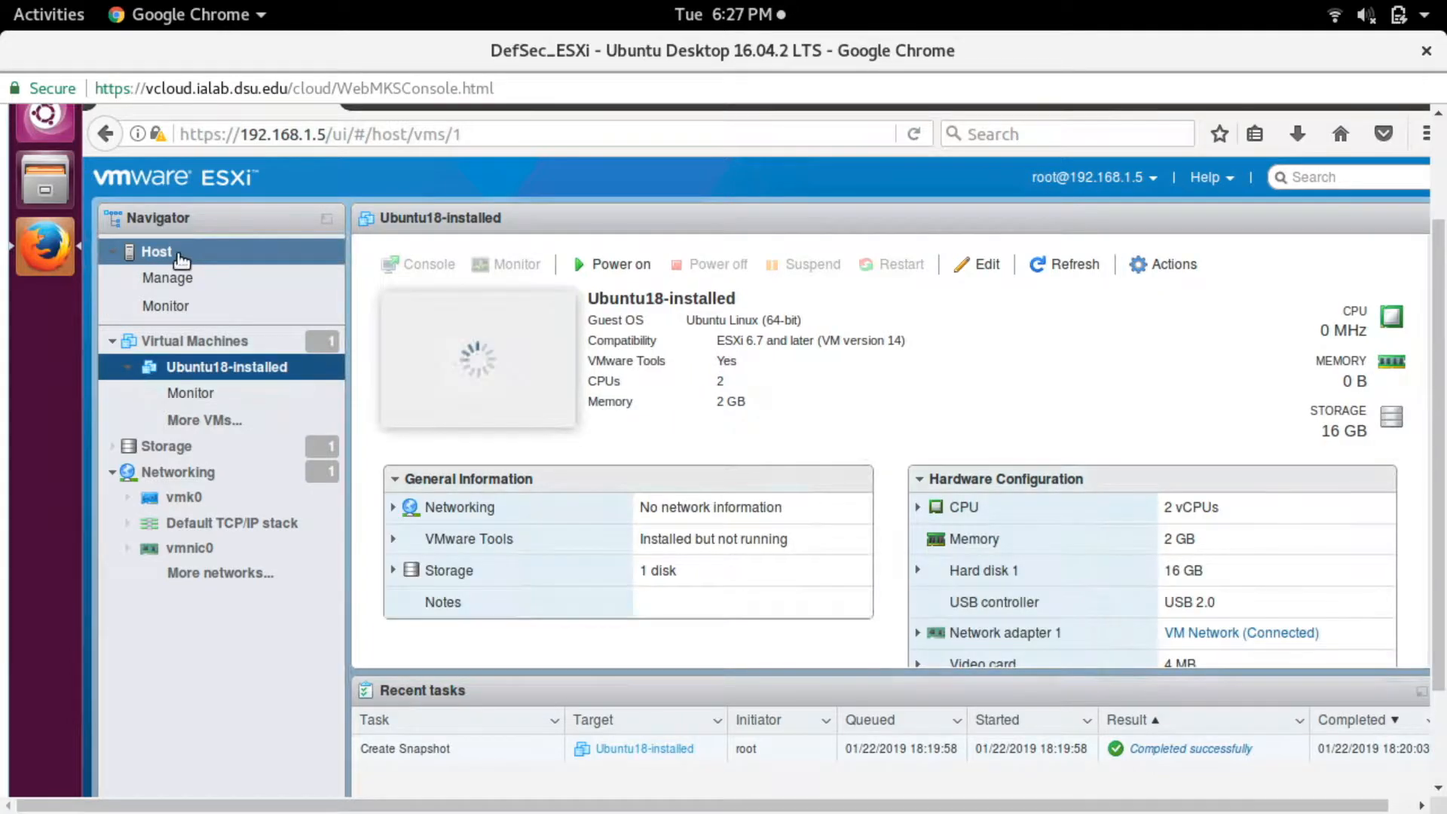
left_click(148, 258)
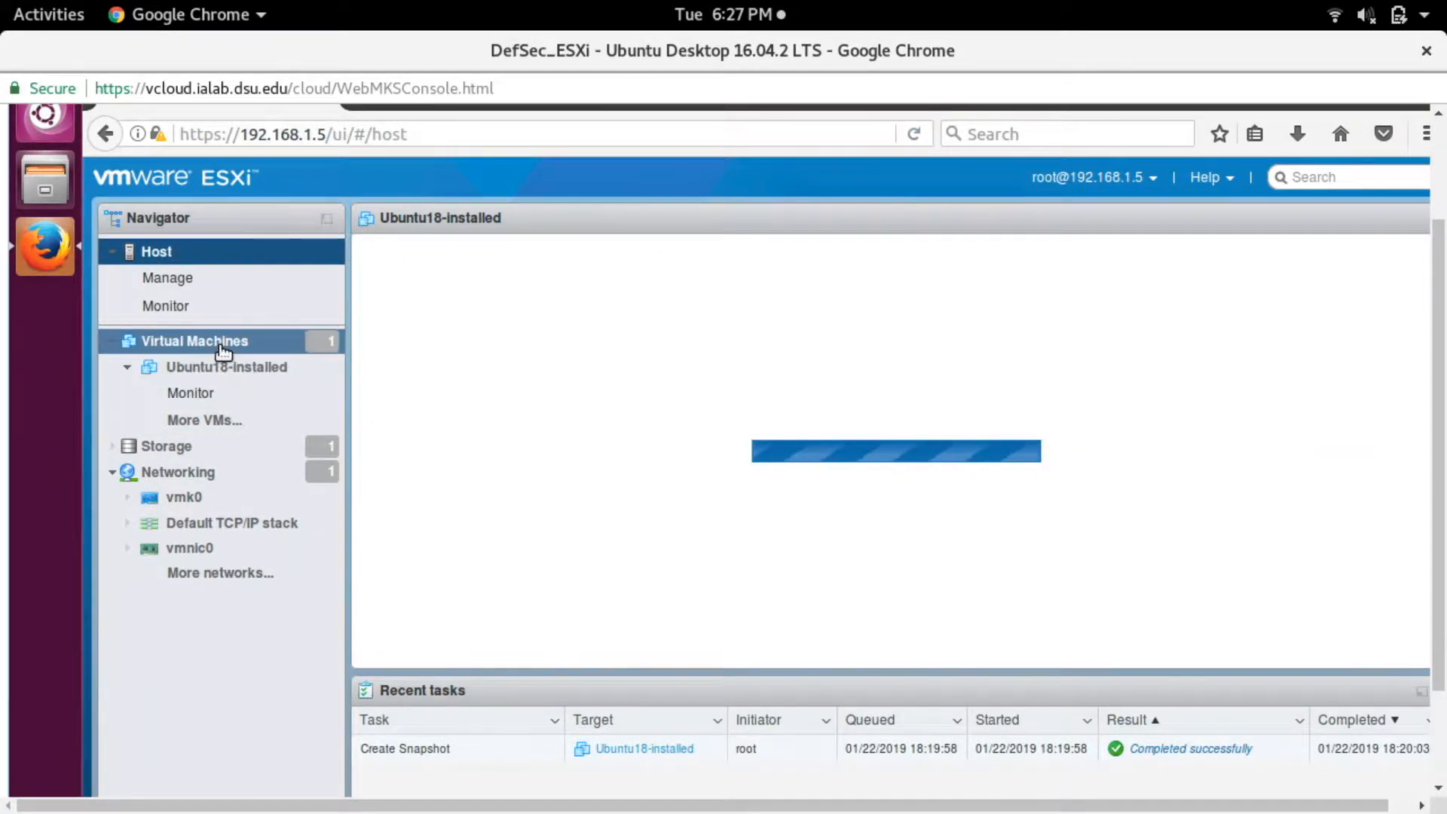
left_click(222, 347)
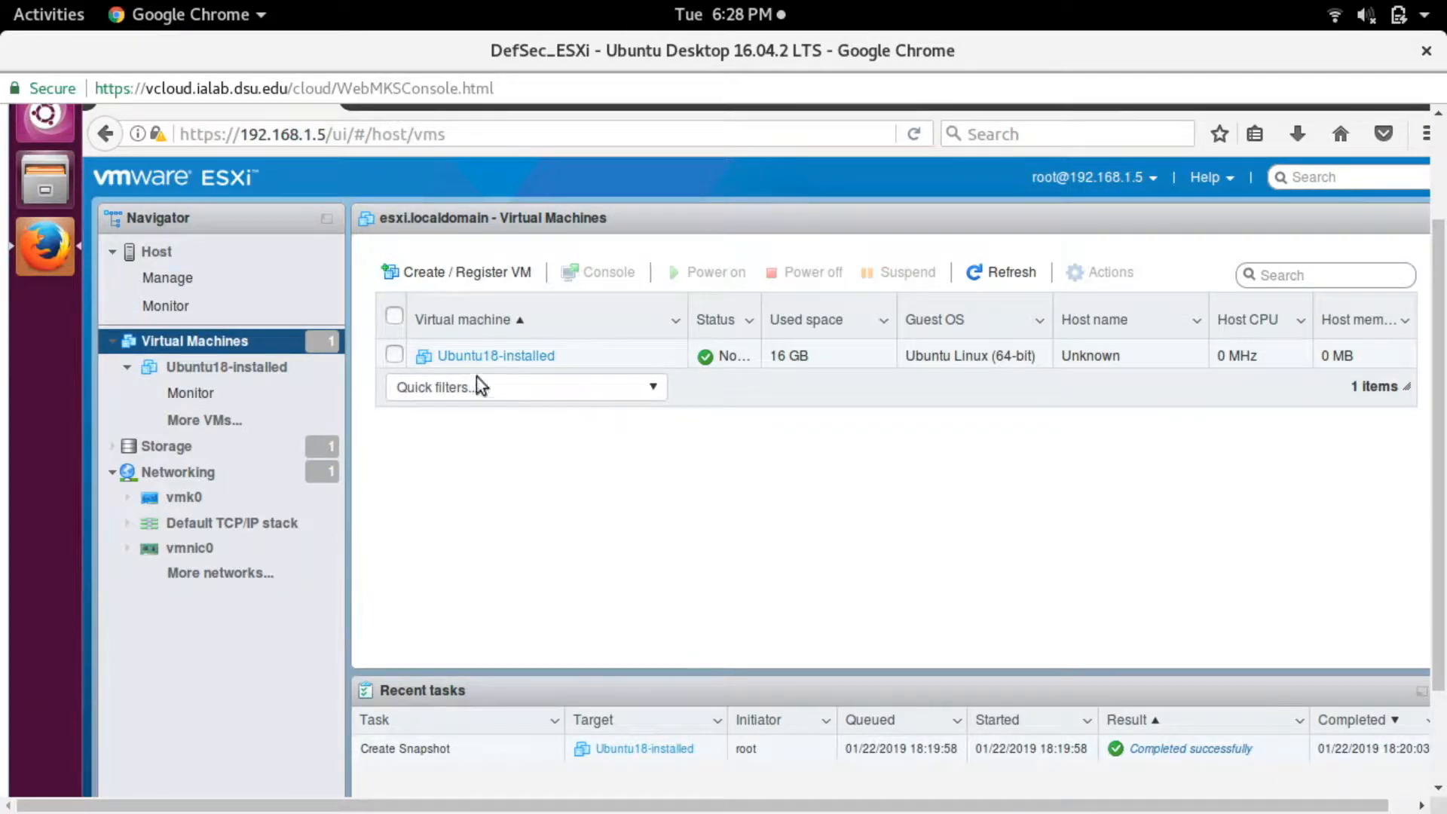
- Start creating a new virtual machine and proceed to its name and guest OS settings
left_click(487, 279)
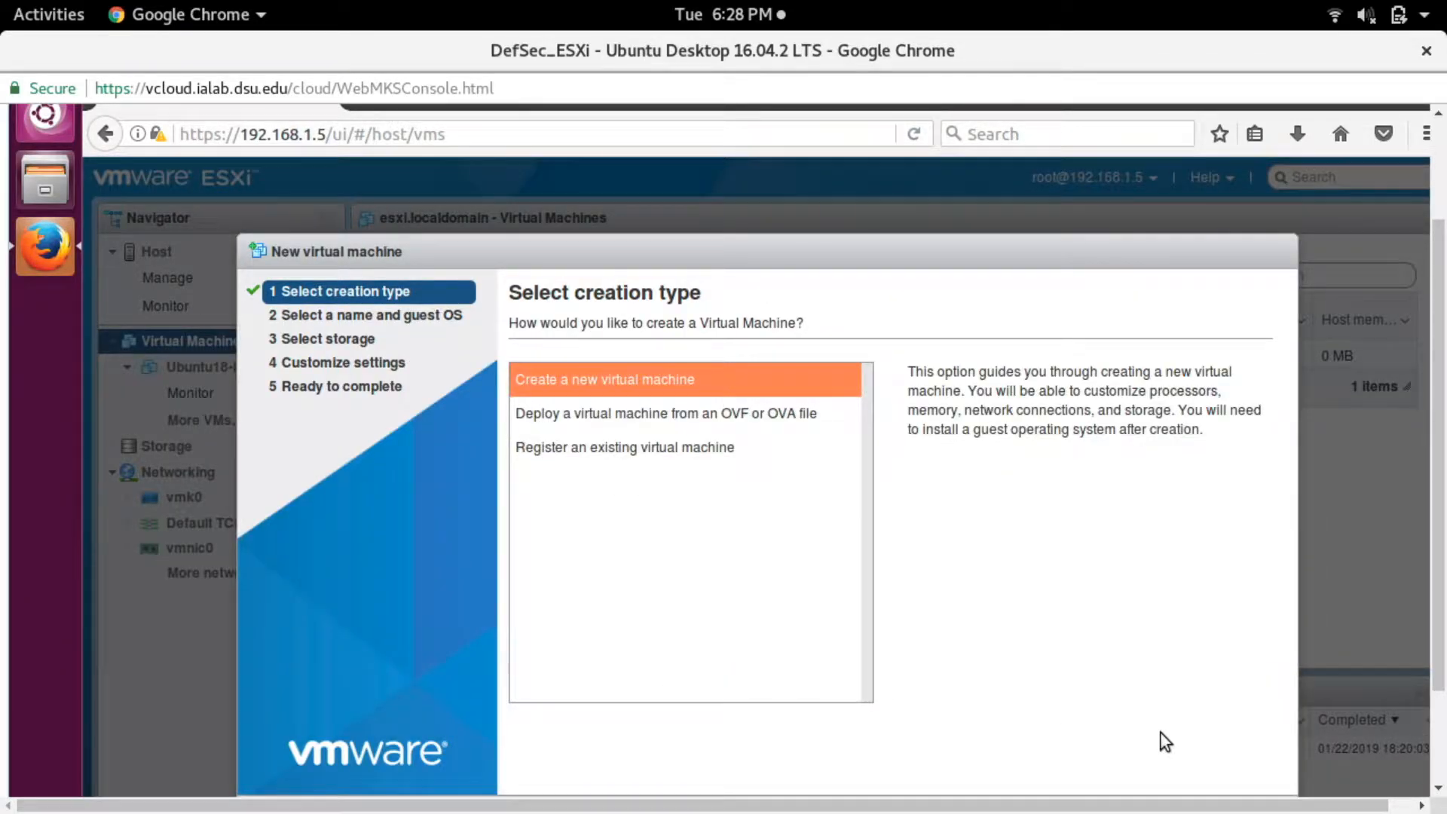
left_click_drag(1436, 571, 1436, 674)
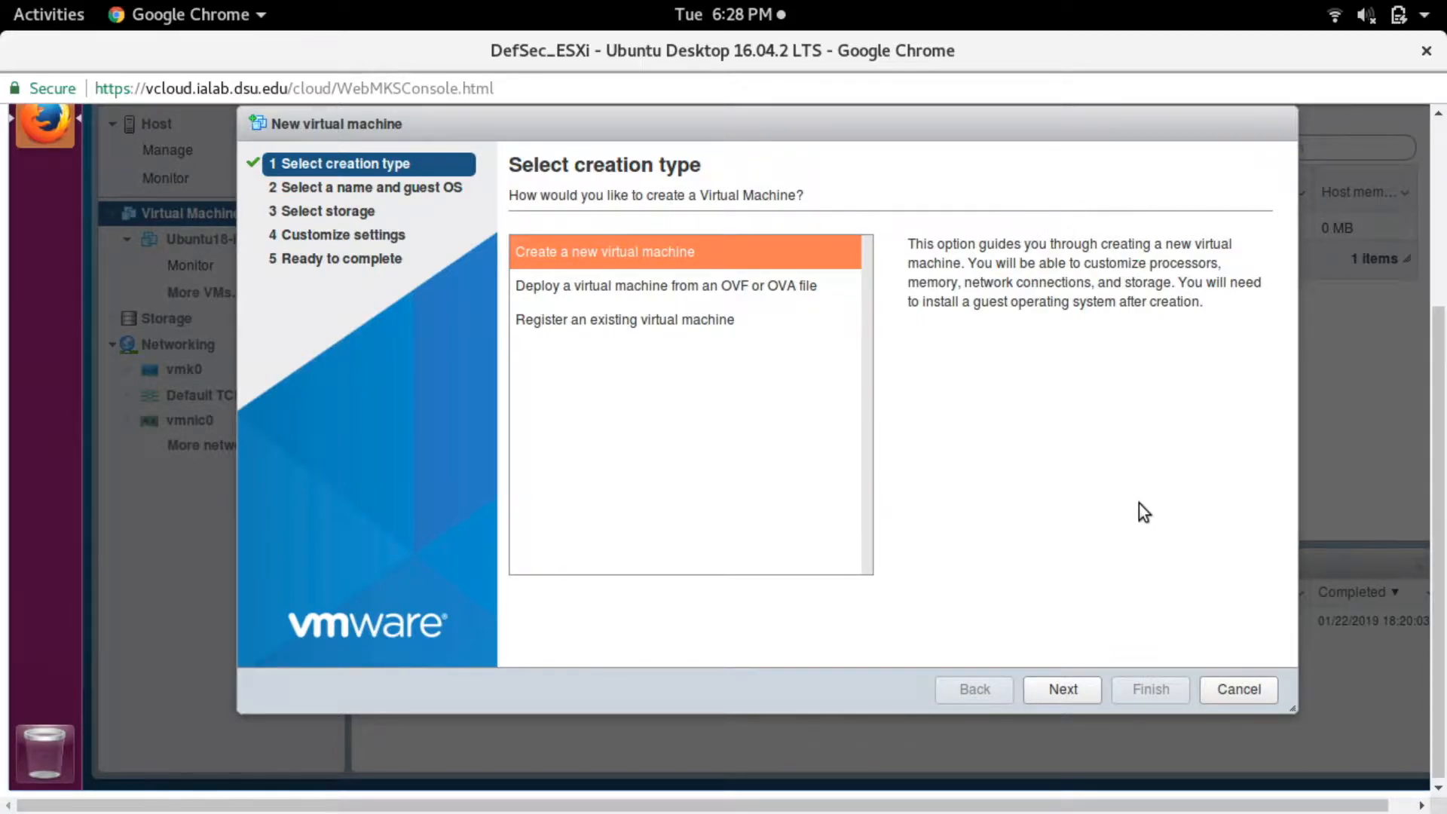
left_click(1063, 688)
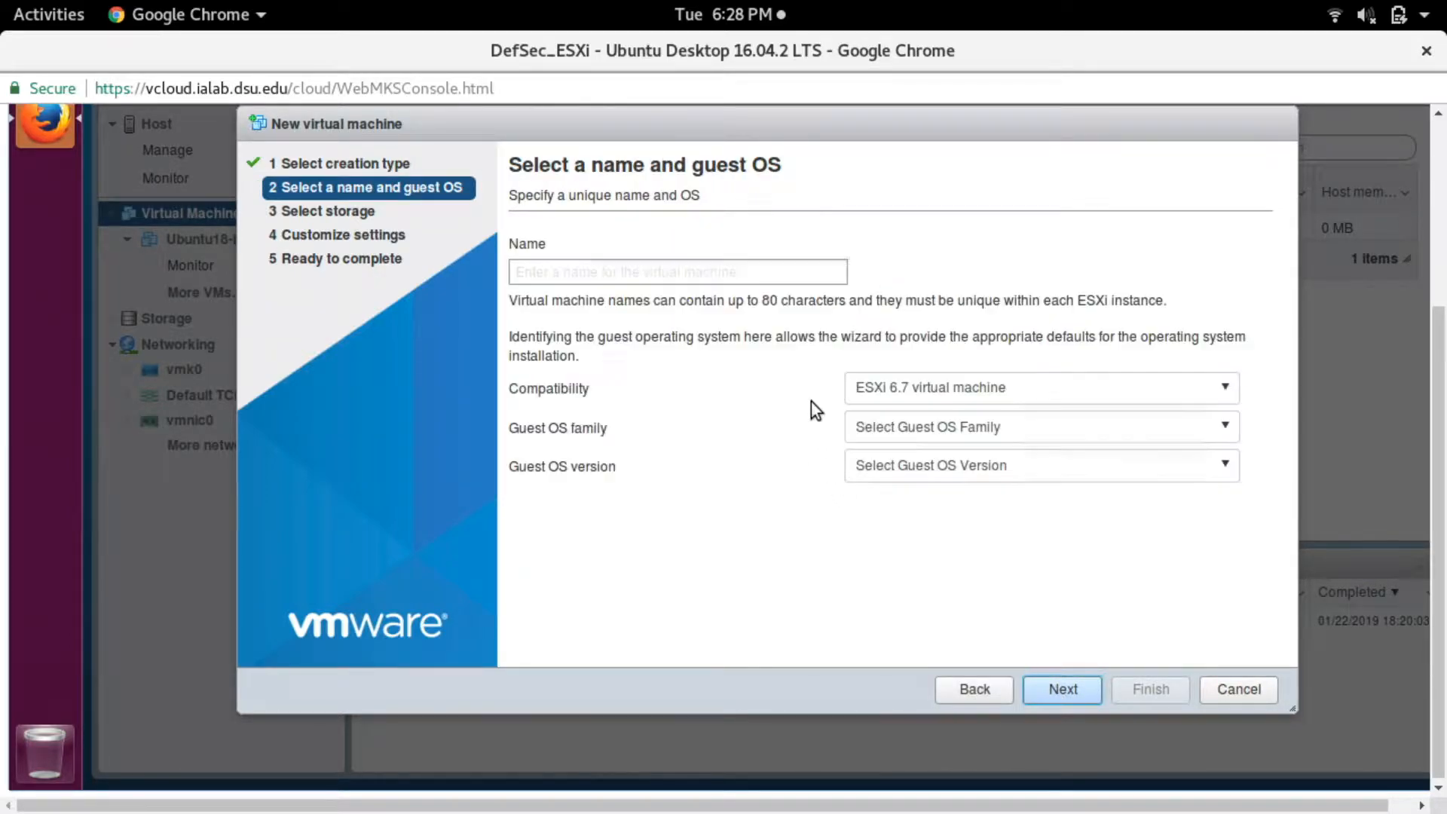
- Name the new virtual machine Ubuntu-test
type("Ubuntu-tes")
key("BackSpace")
key("BackSpace")
key("BackSpace")
type("test")
- Set the guest OS family to Linux and version to Ubuntu Linux (64-bit), then continue with the default storage to the hardware settings
left_click(1000, 437)
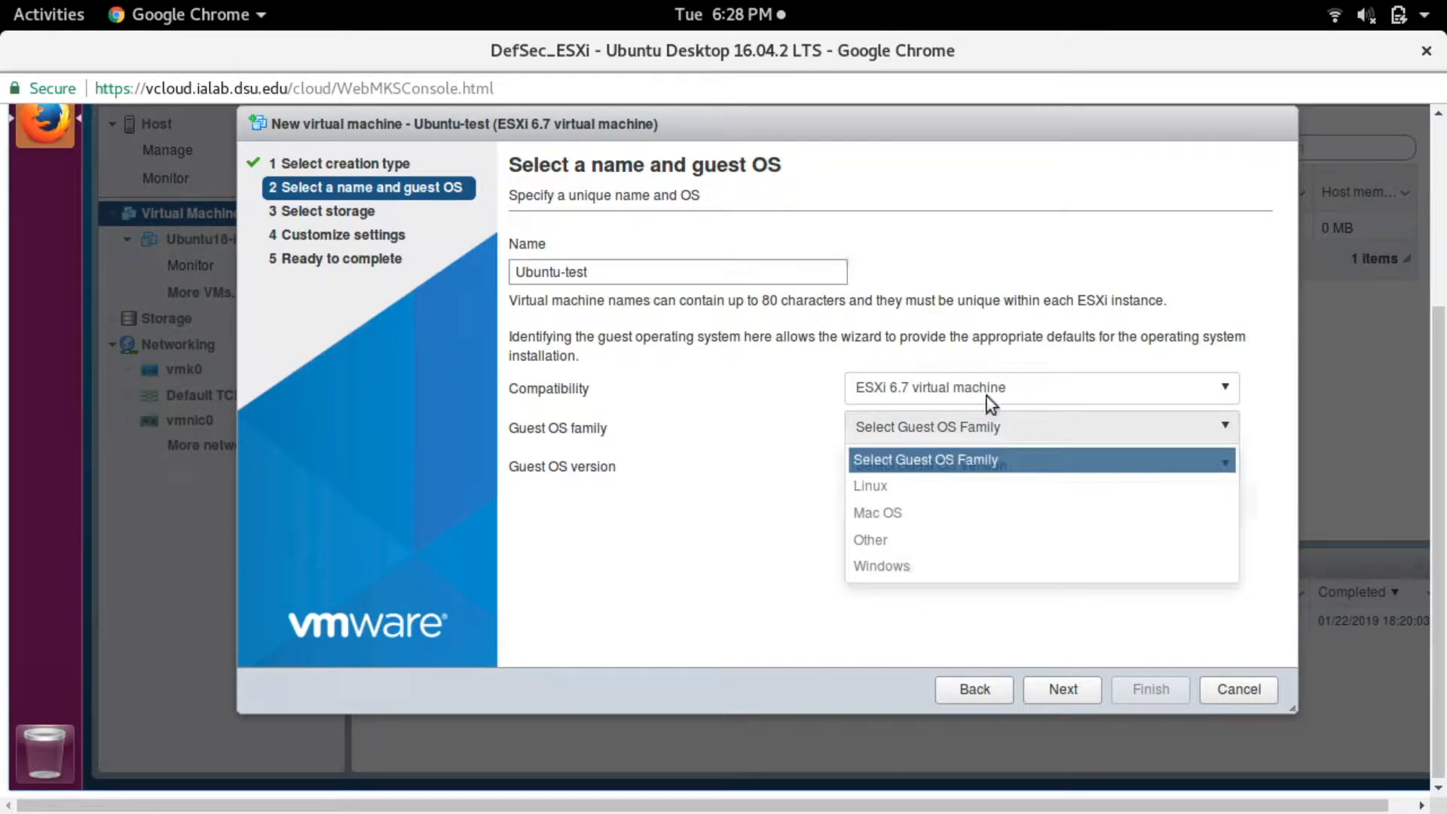
left_click(905, 487)
left_click(894, 474)
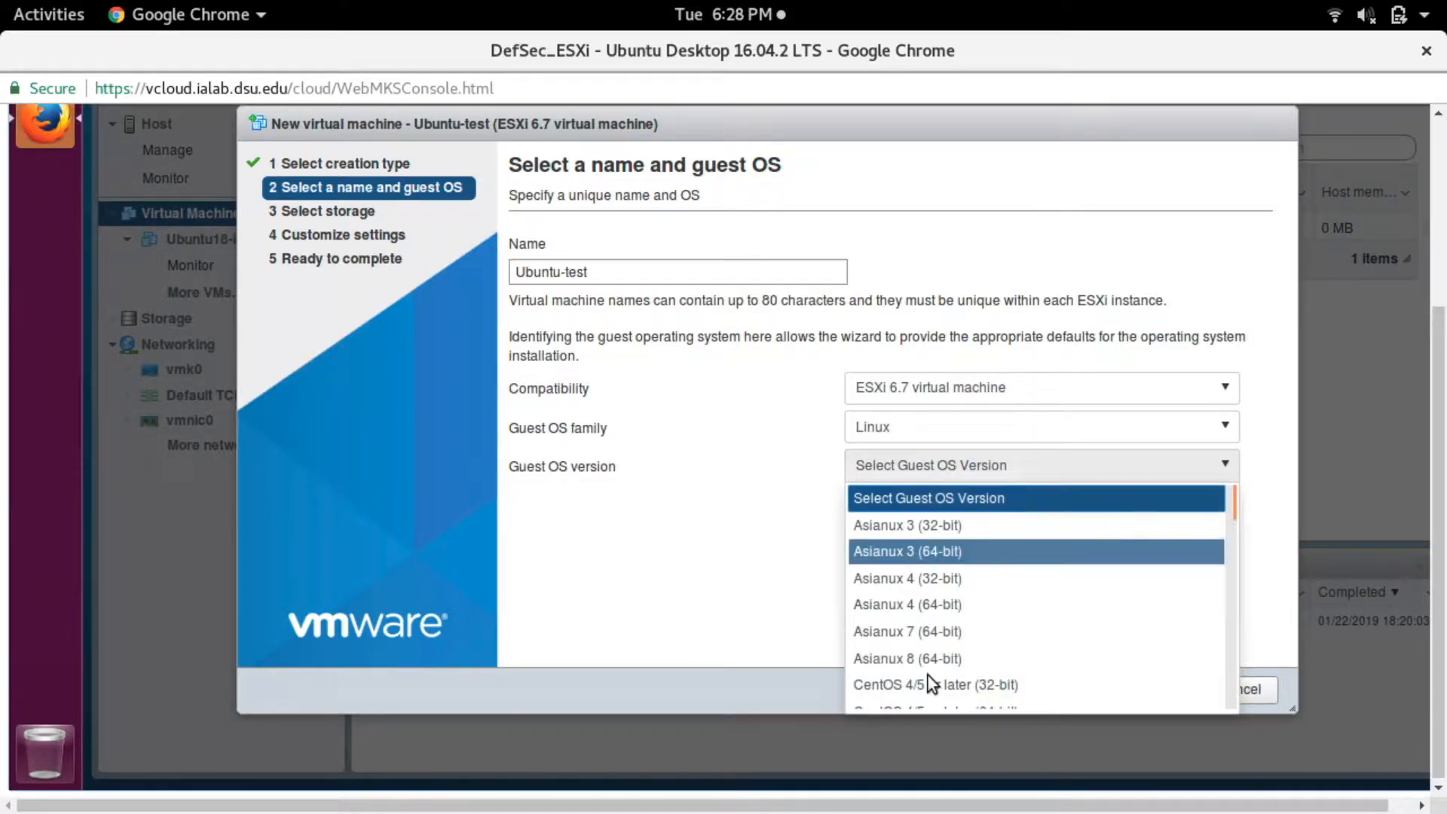
scroll(928, 675, "down", 3)
scroll(928, 675, "down", 10)
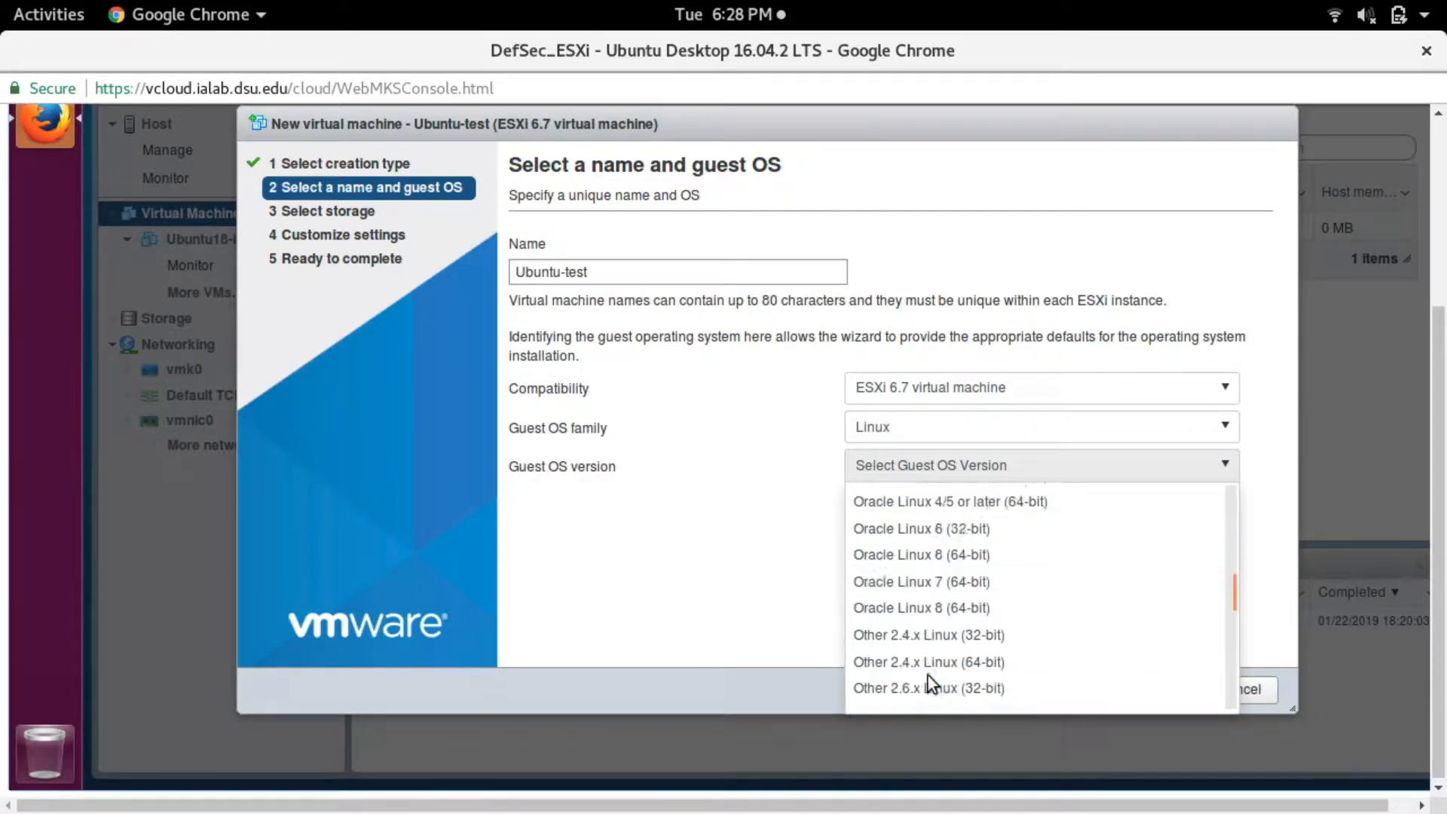
scroll(927, 674, "down", 10)
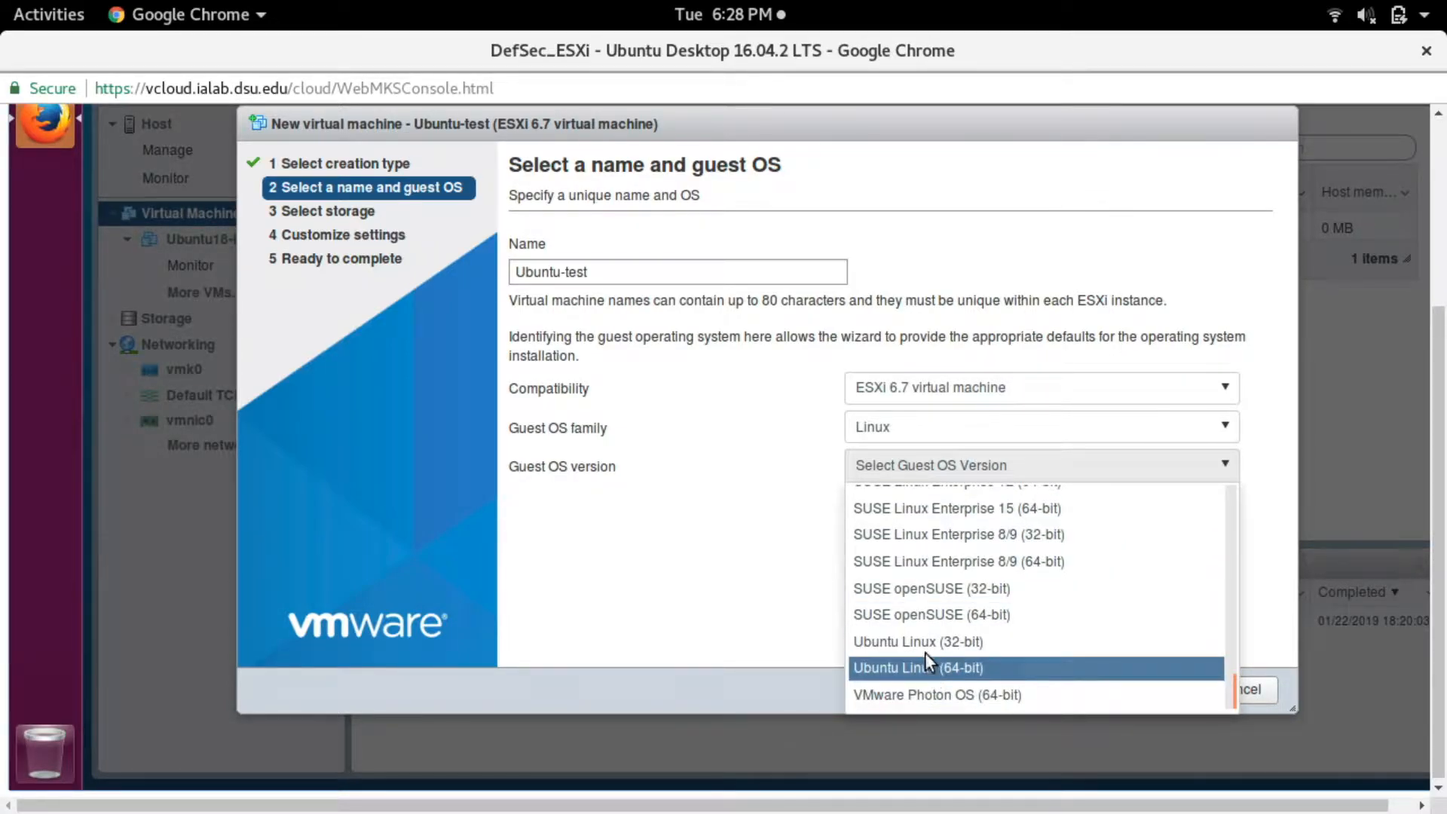
left_click(929, 670)
left_click(1053, 693)
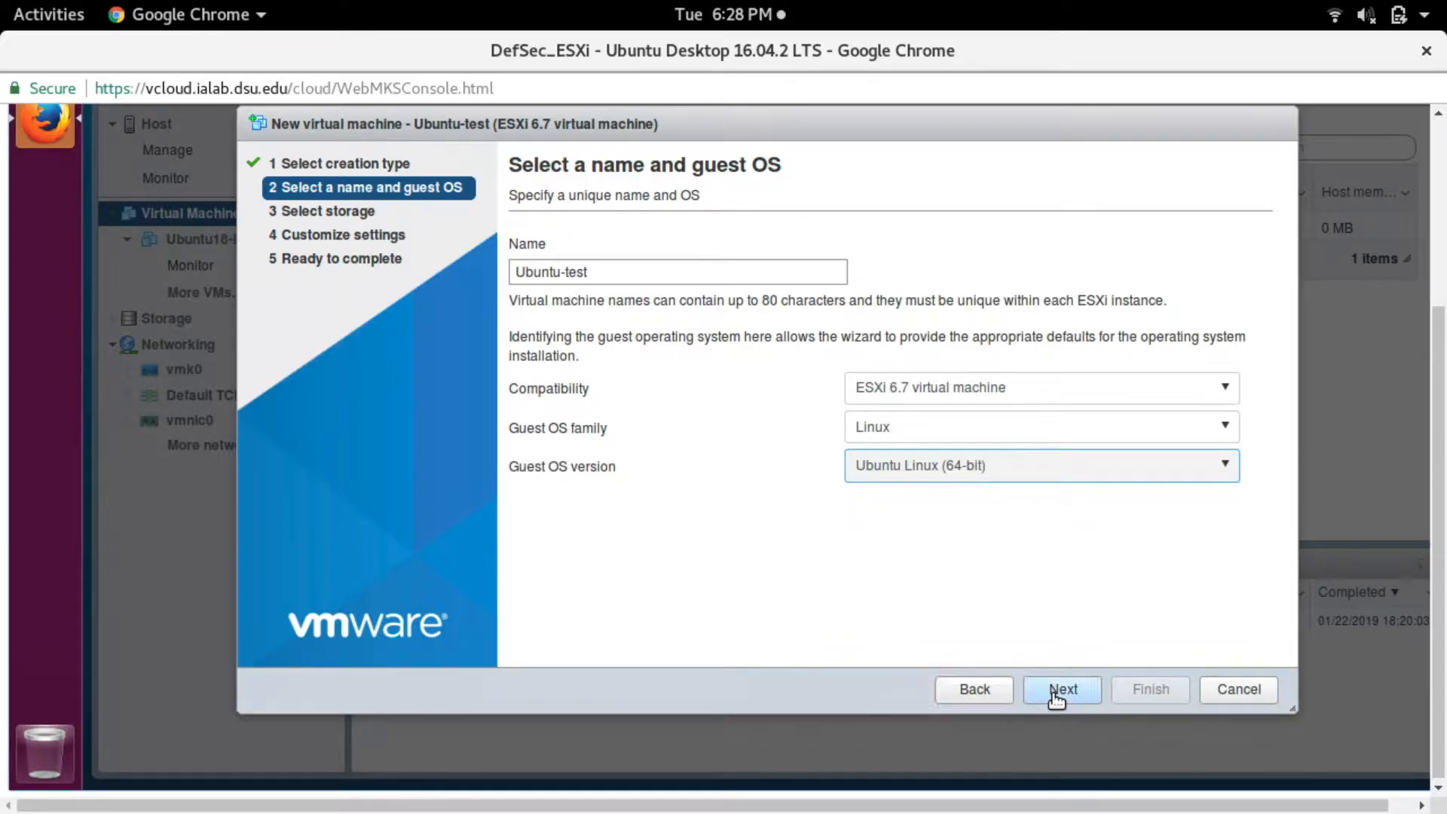
left_click(1056, 690)
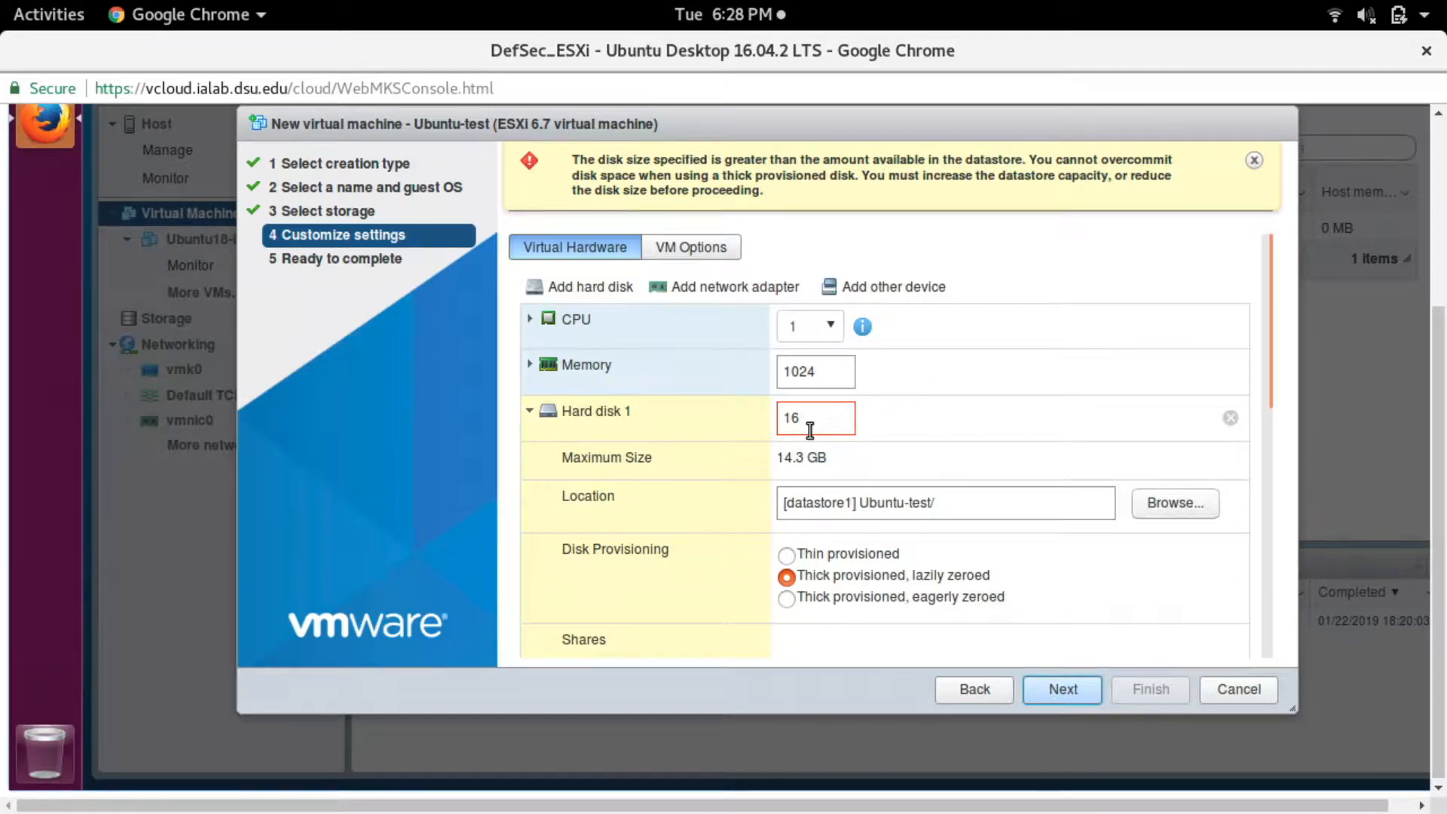
- Set the size of Hard disk 1 to 8 GB
left_click(810, 428)
key("BackSpace")
key("BackSpace")
type("8")
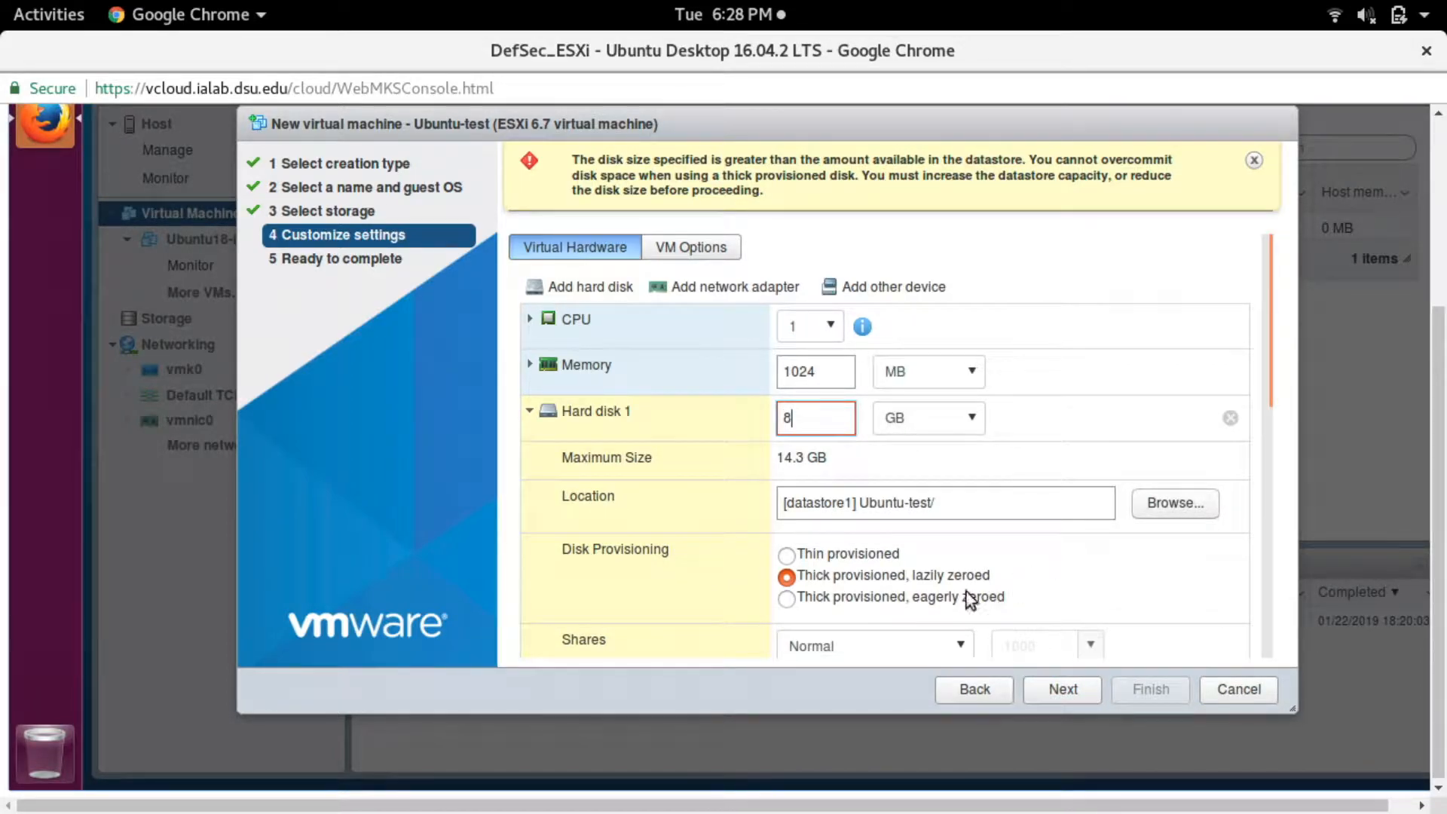
- Attach ubuntu-18.04.1.0-live-server-amd64.iso from datastore1 to CD/DVD Drive 1 as a datastore ISO file and finish creating the virtual machine
left_click(1062, 690)
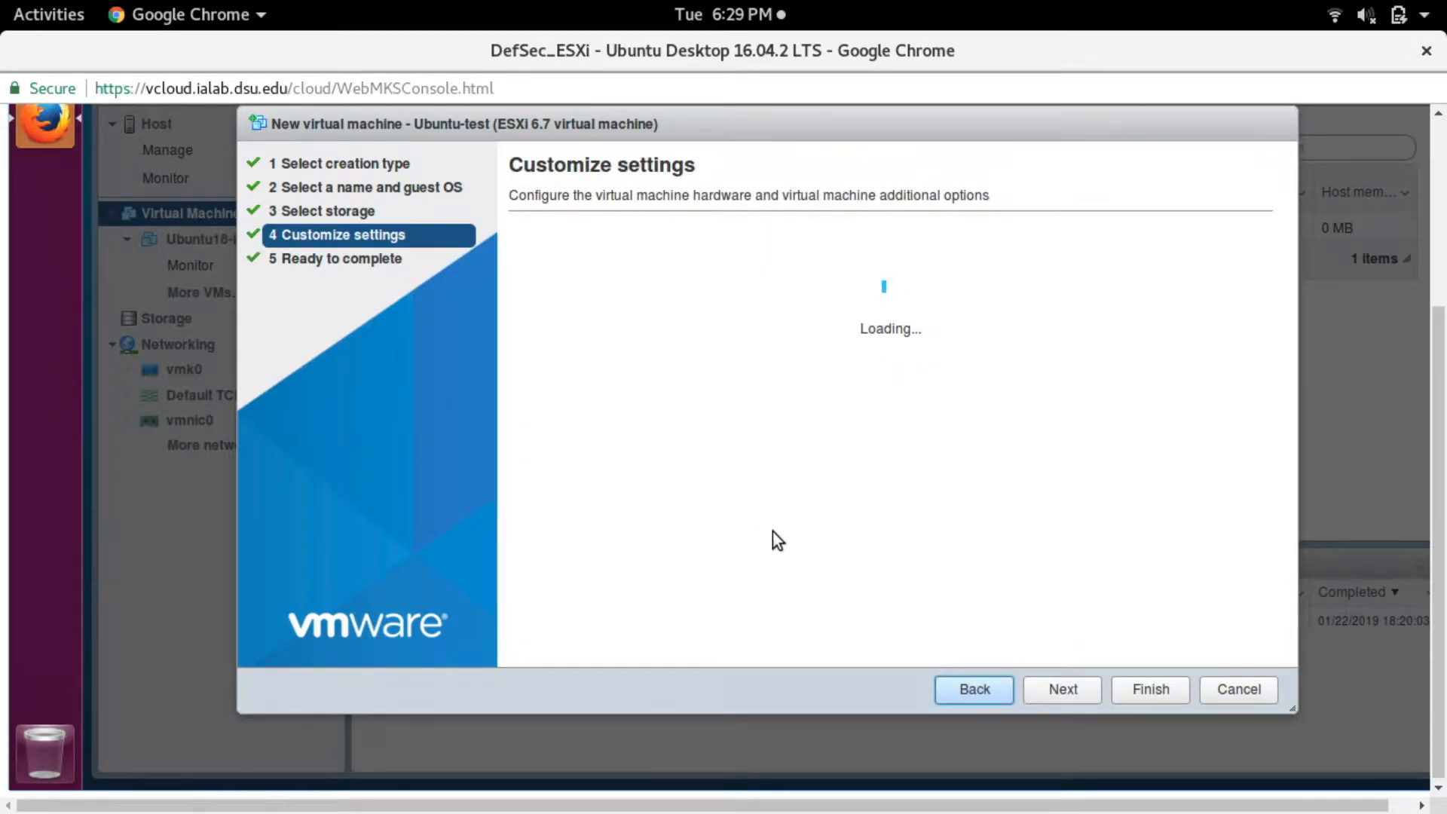
scroll(772, 526, "down", 2)
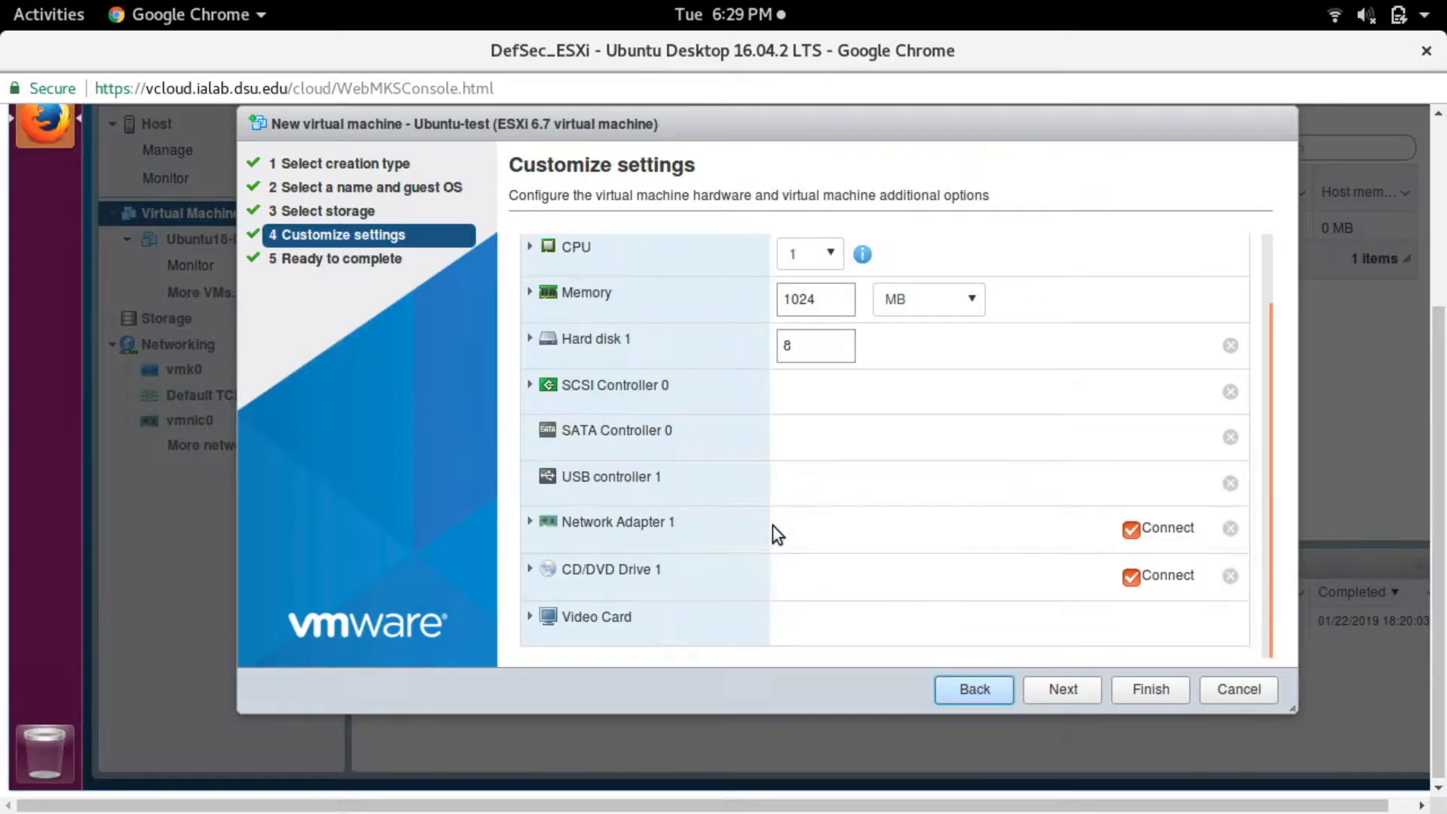
left_click(530, 570)
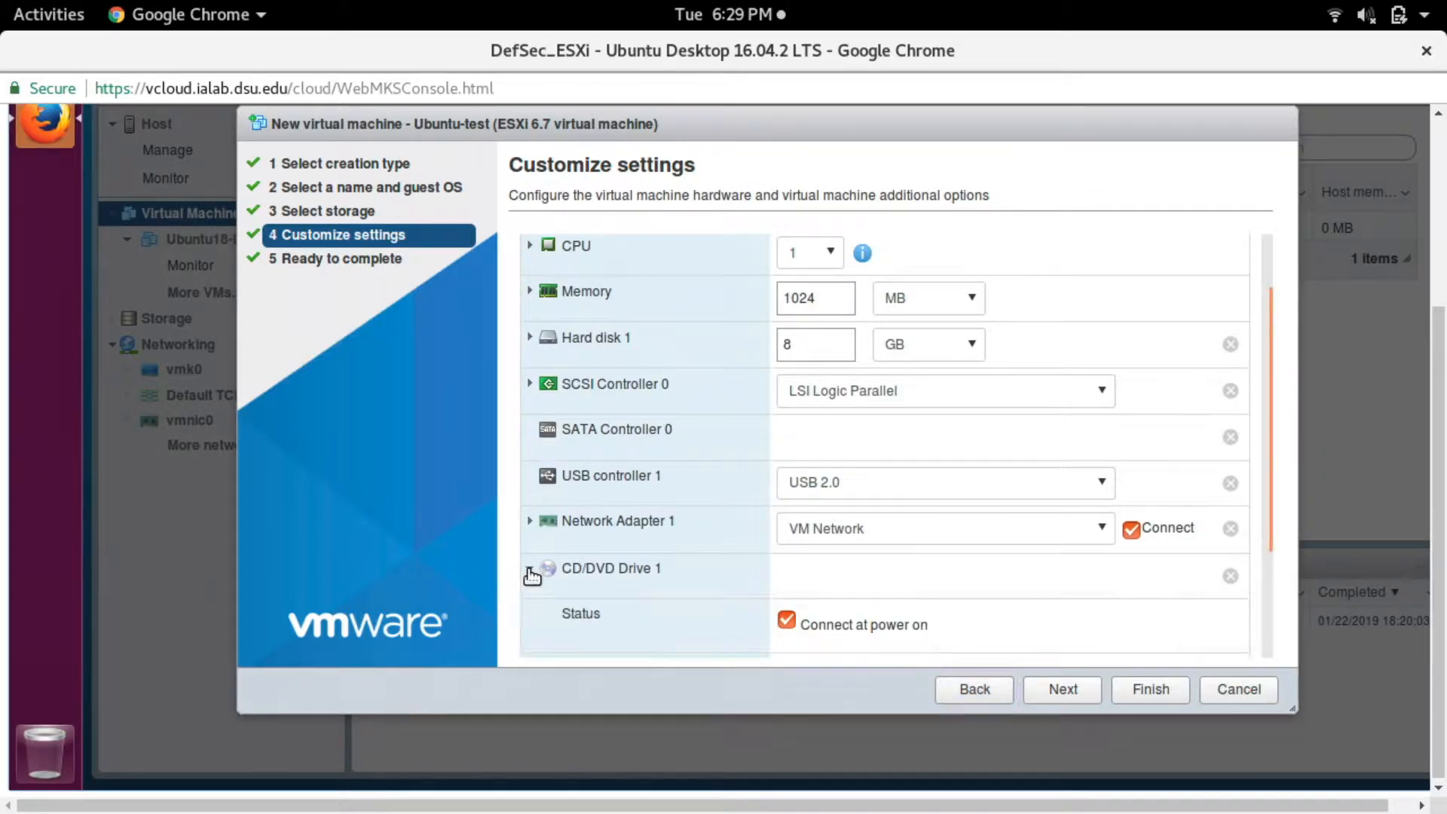
left_click(827, 580)
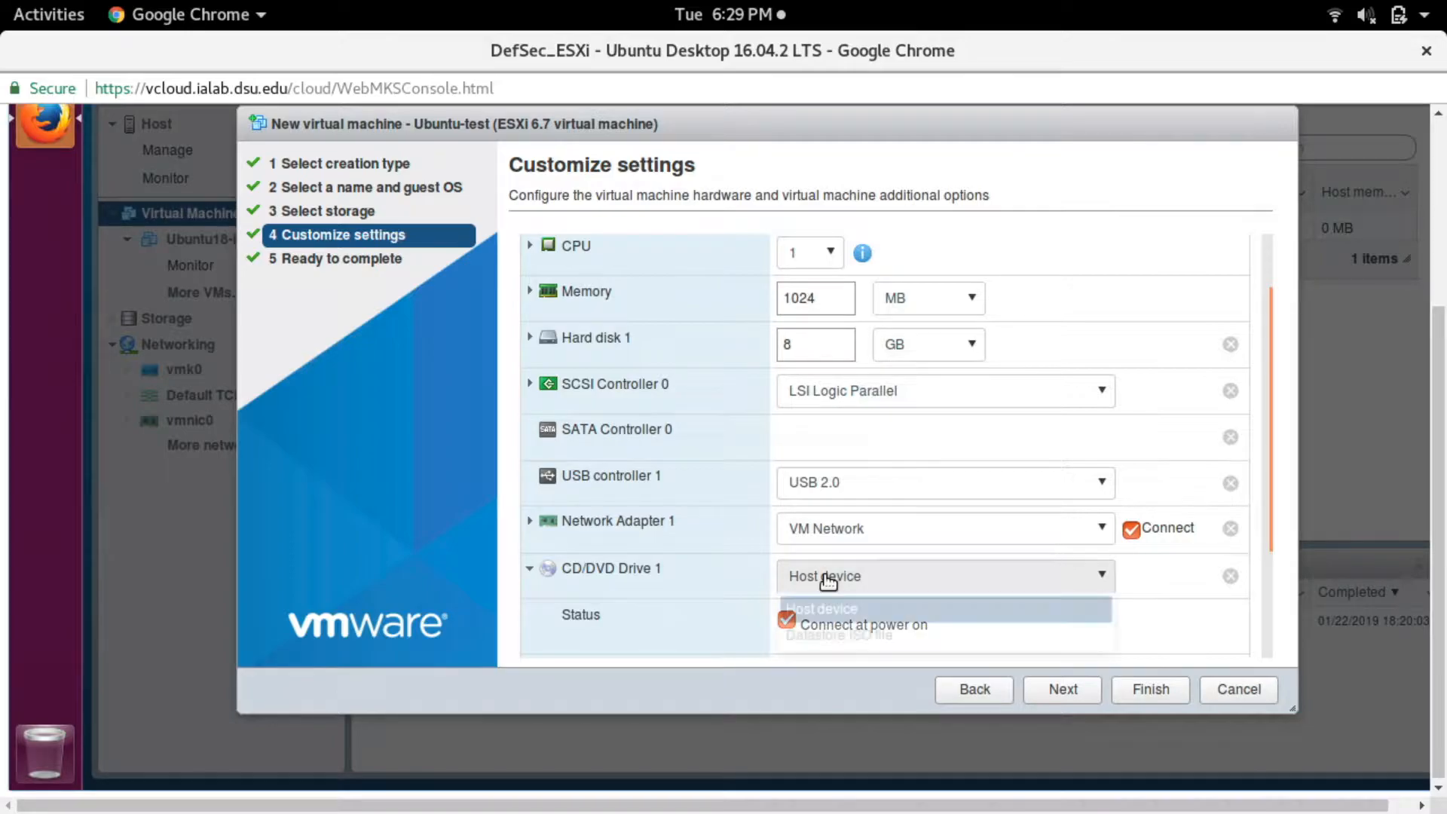
left_click(845, 636)
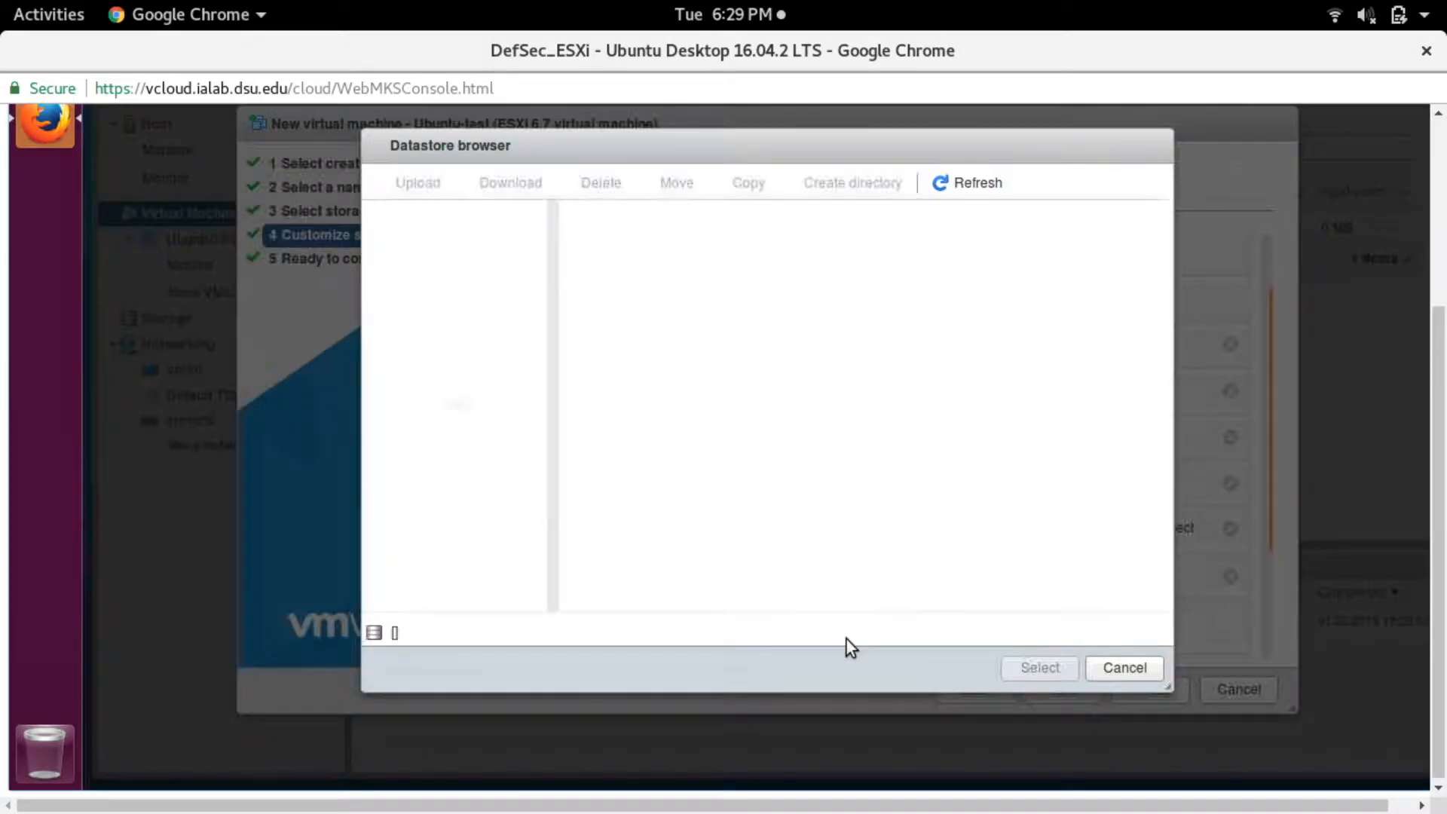
left_click(618, 270)
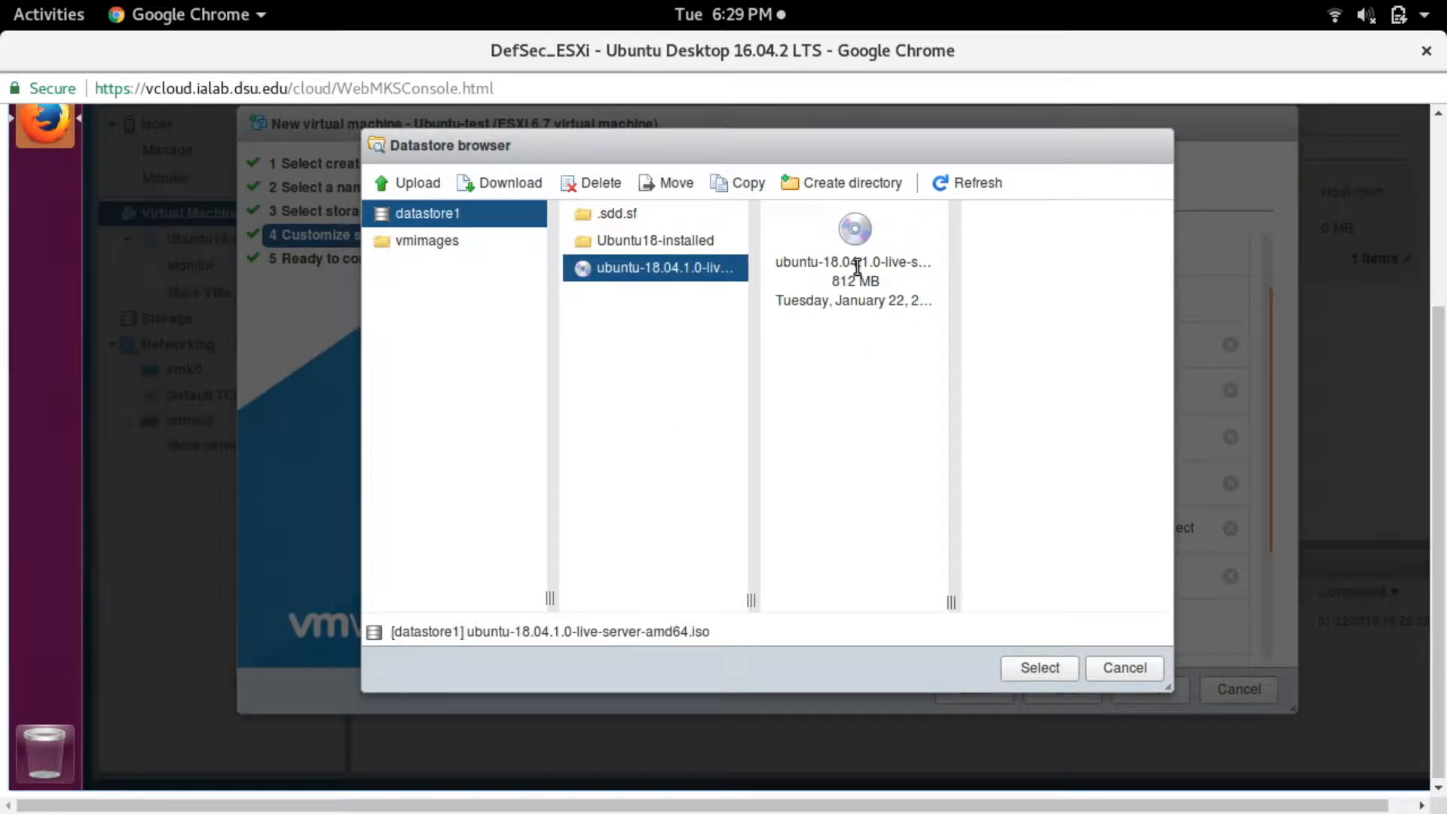
left_click(1050, 666)
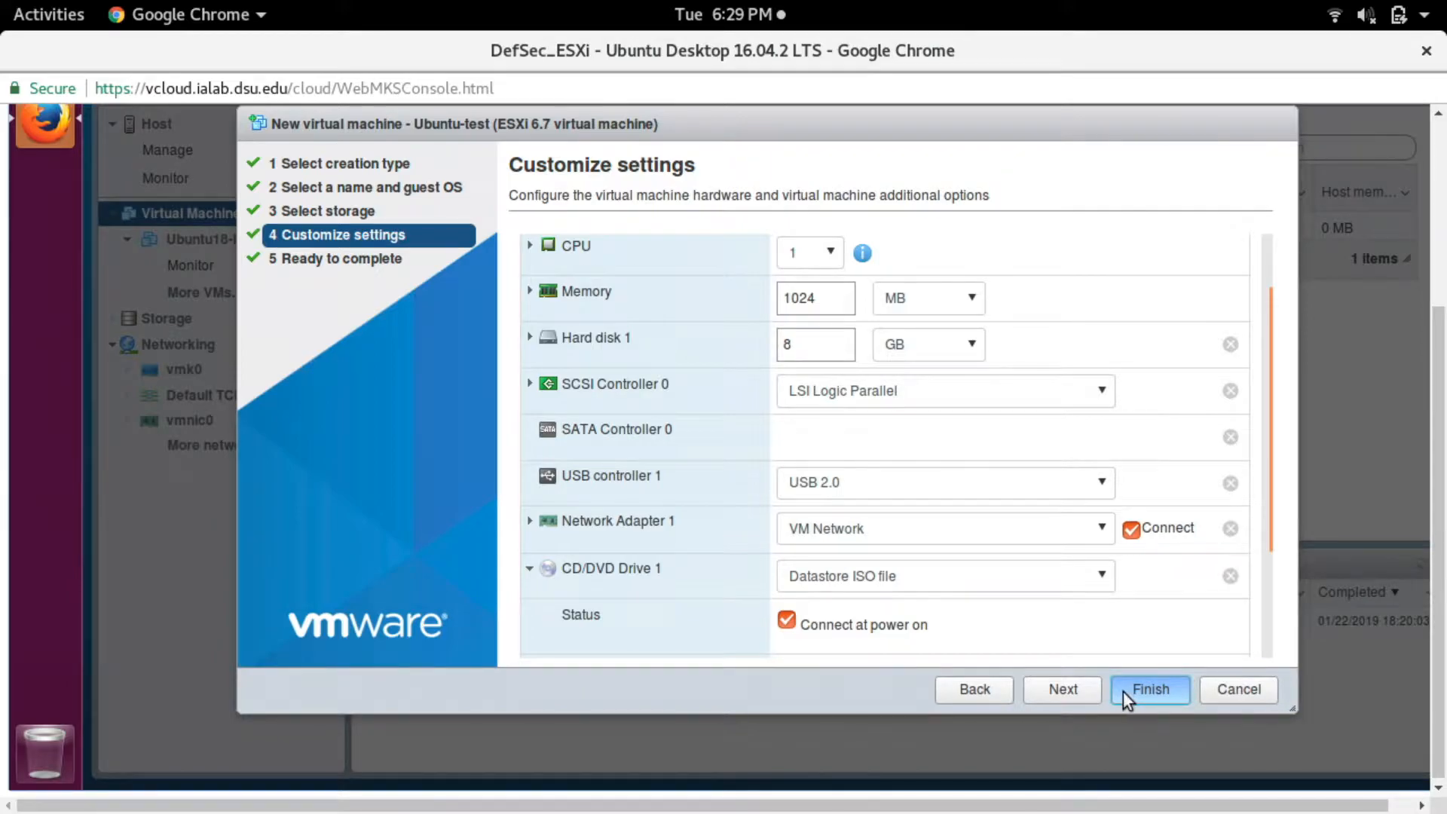
left_click(1151, 689)
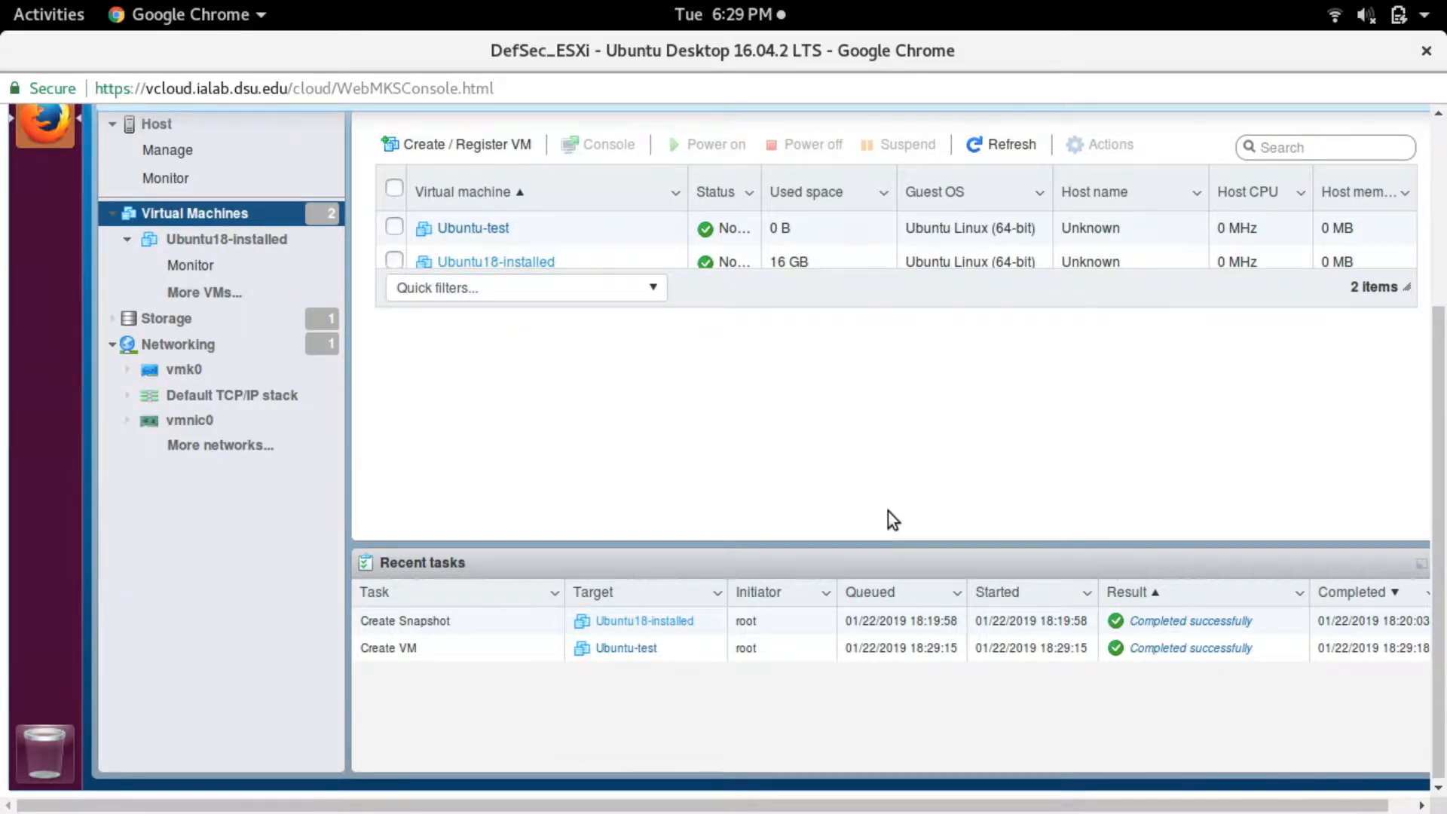
- Switch to VMware vCloud Director, open the ESXi machine's console and maximize its window
mouse_move(2, 1)
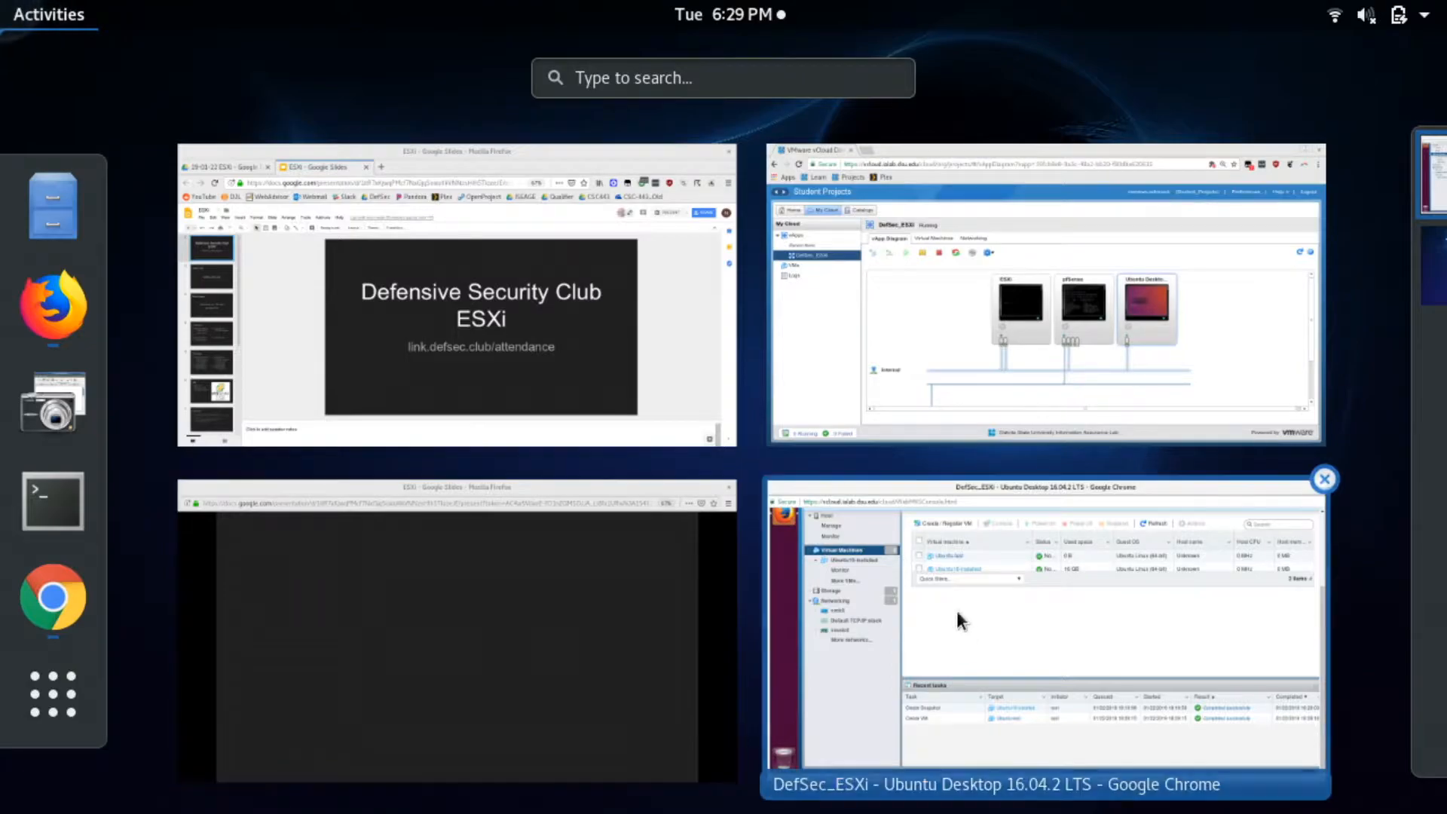
left_click(957, 612)
mouse_move(2, 2)
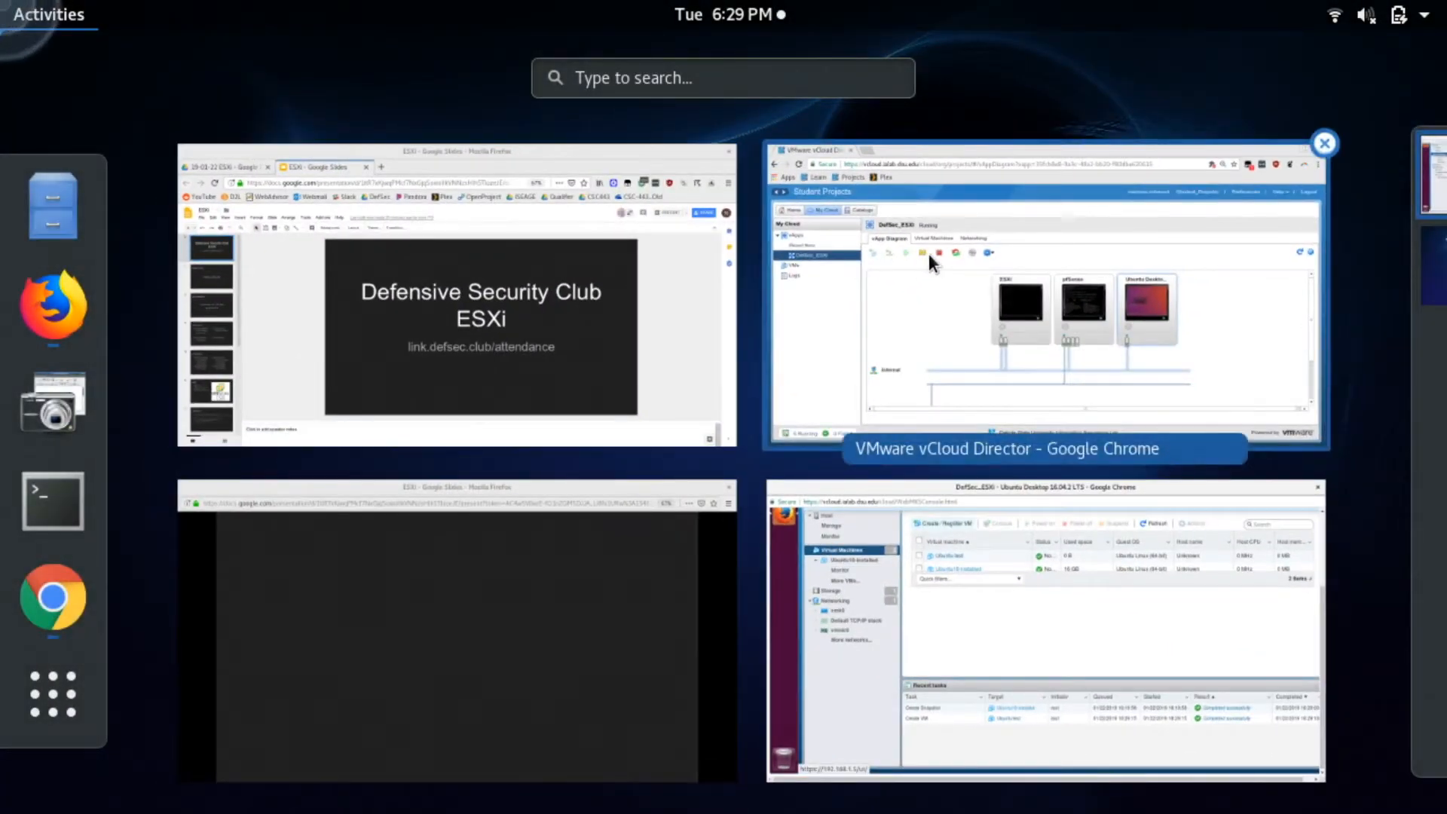
left_click(927, 258)
left_click(683, 420)
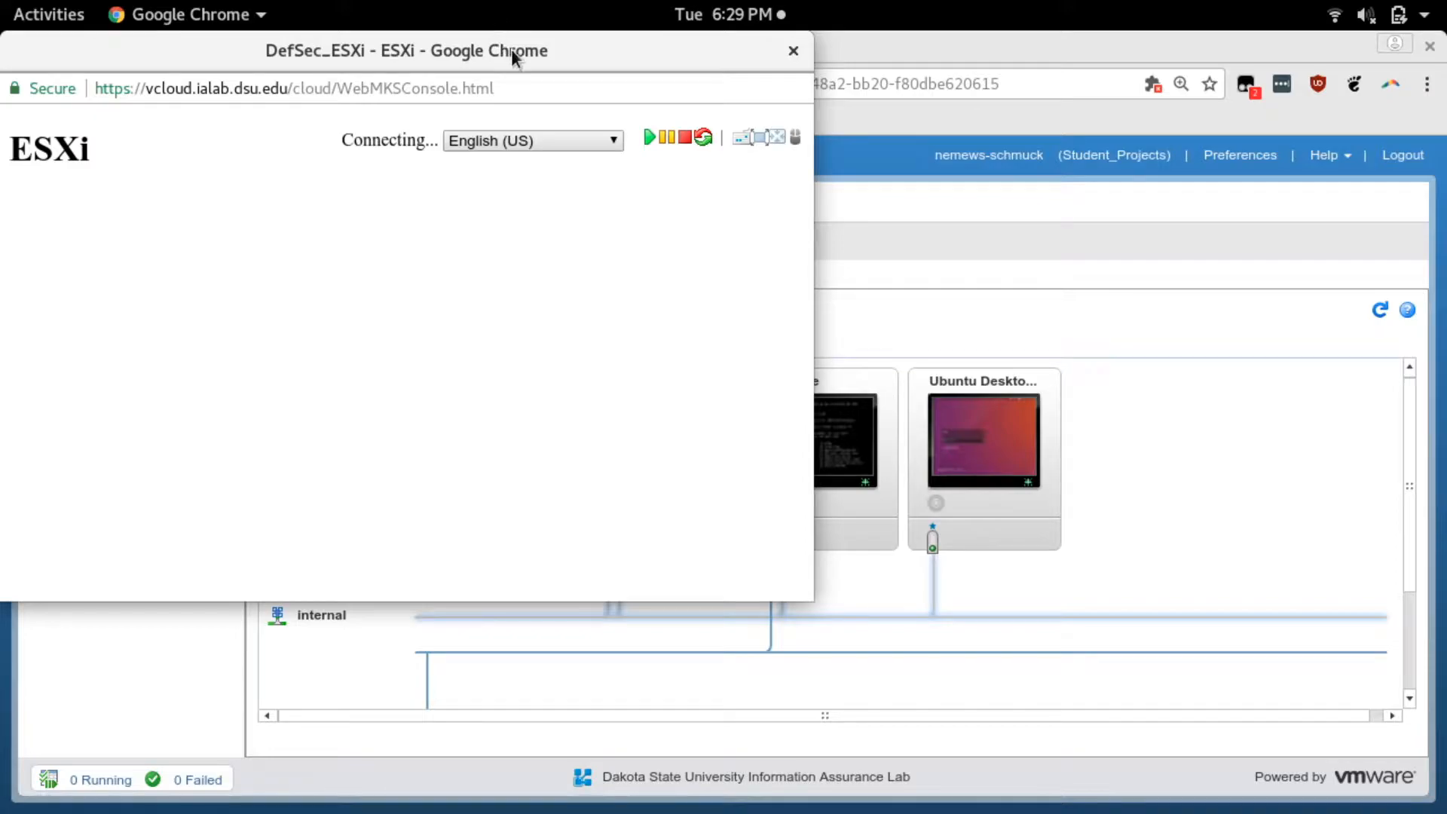
double_click(519, 53)
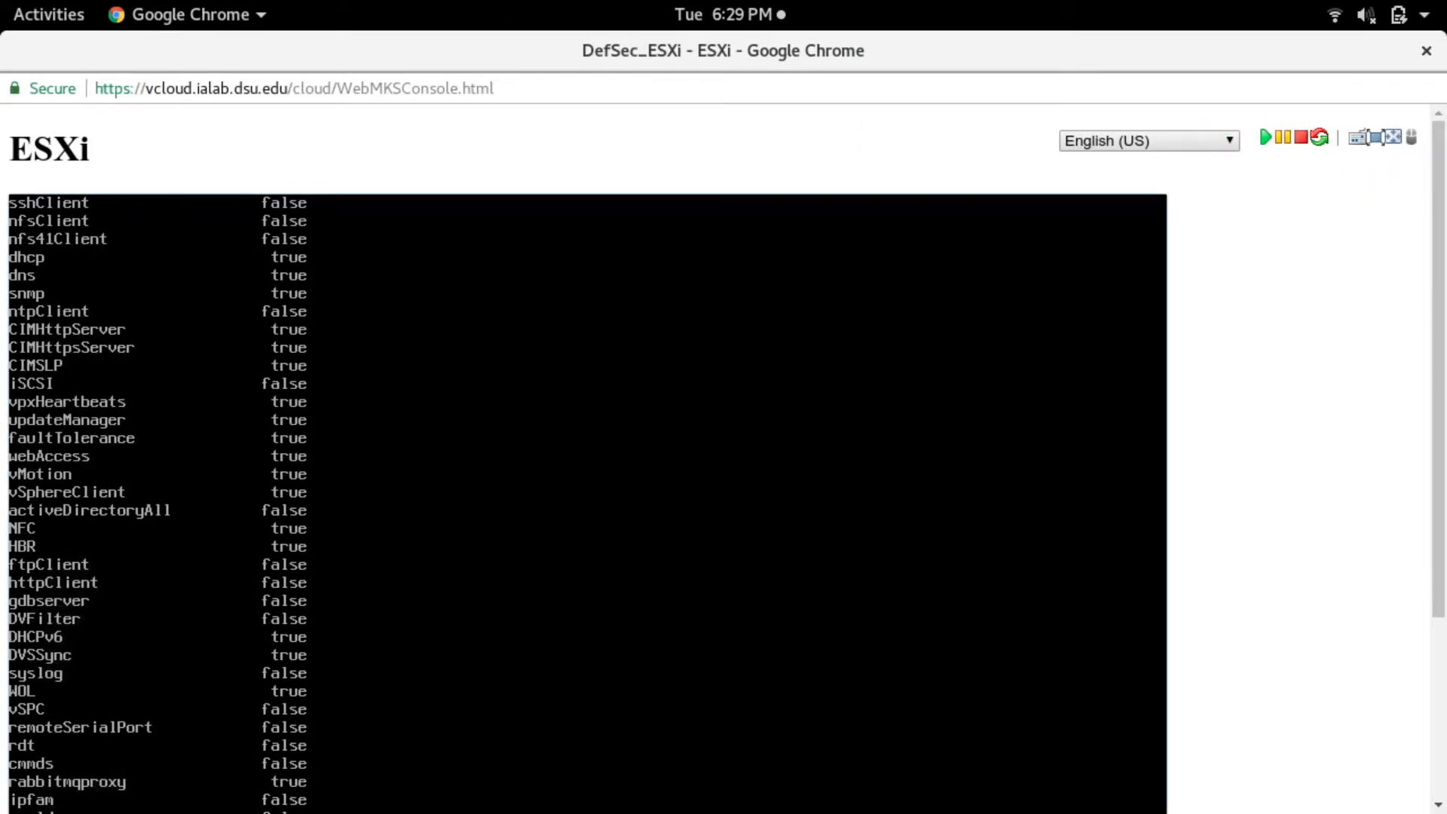
- List the contents of the ESXi shell's current directory
type("ls")
key("Return")
type("cd")
key("BackSpace")
key("BackSpace")
key("BackSpace")
type("ls")
key("Return")
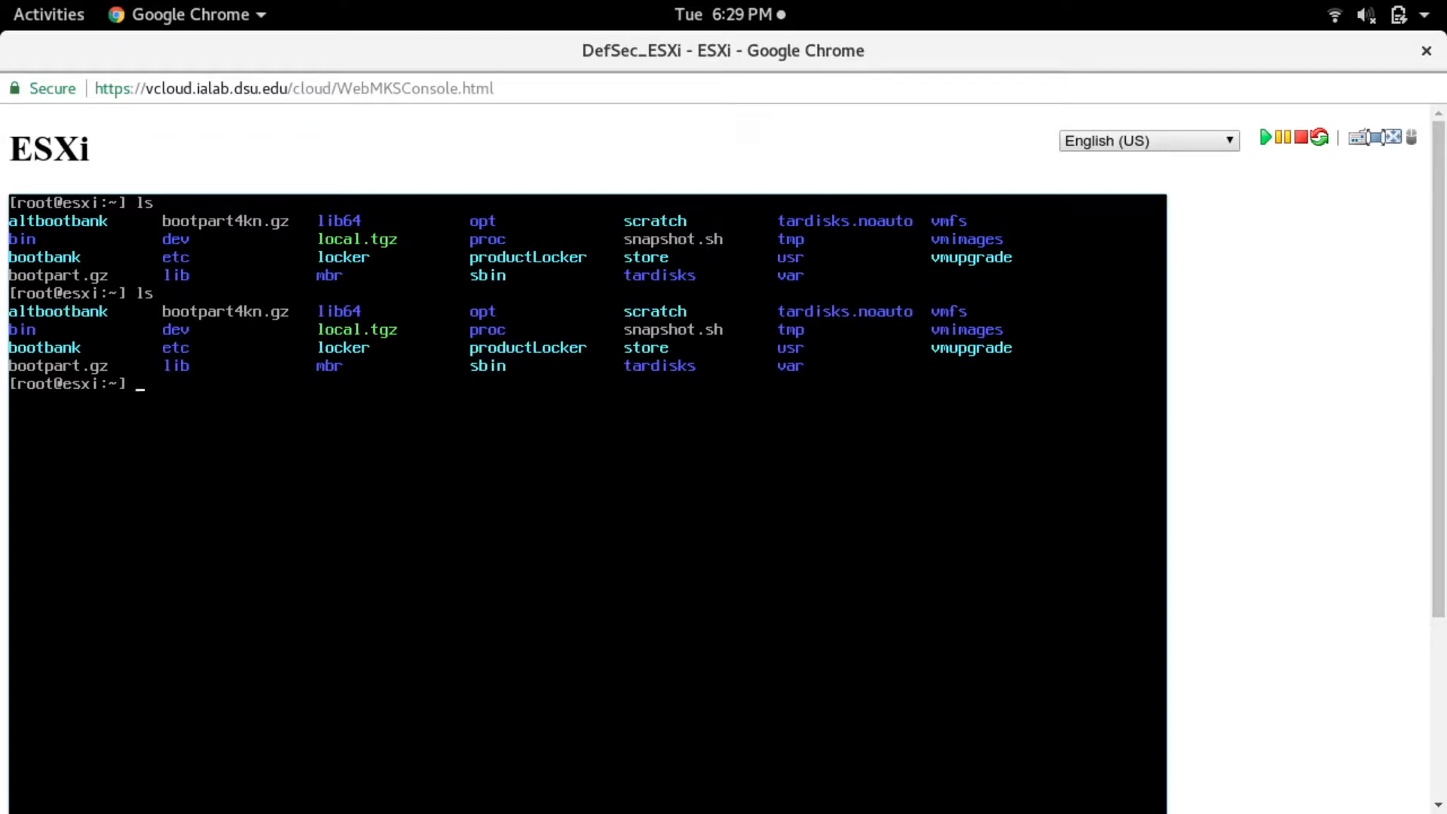
- Enter the vmfs directory, list its contents and change into volumes
type("cd vmfs")
key("Return")
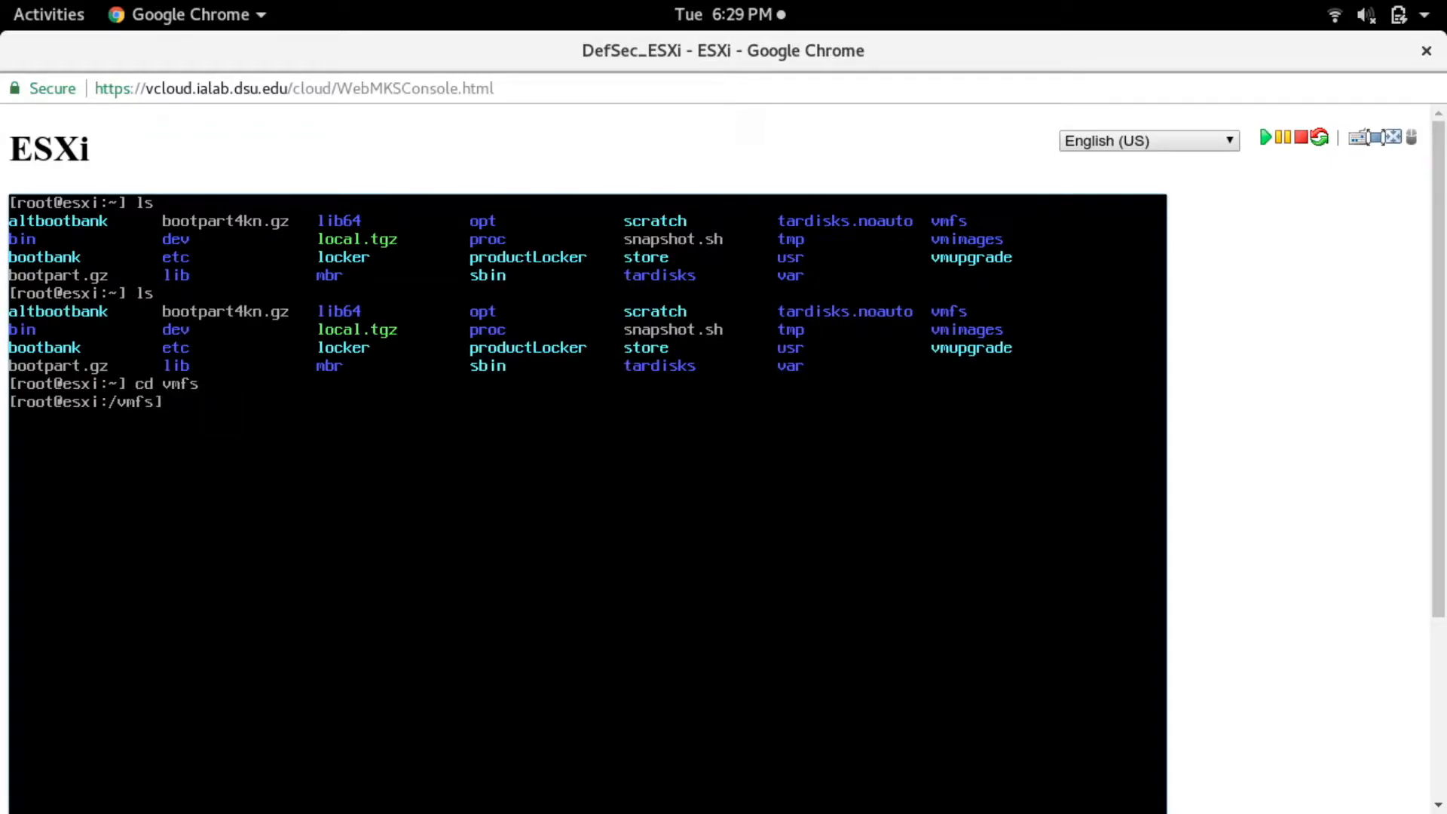
type("ls")
key("Return")
type("cd volumes/")
key("Tab")
key("Return")
- List the available volumes, change into datastore1 and list its contents
type("ls")
key("Return")
type("cd dat")
key("Tab")
key("Return")
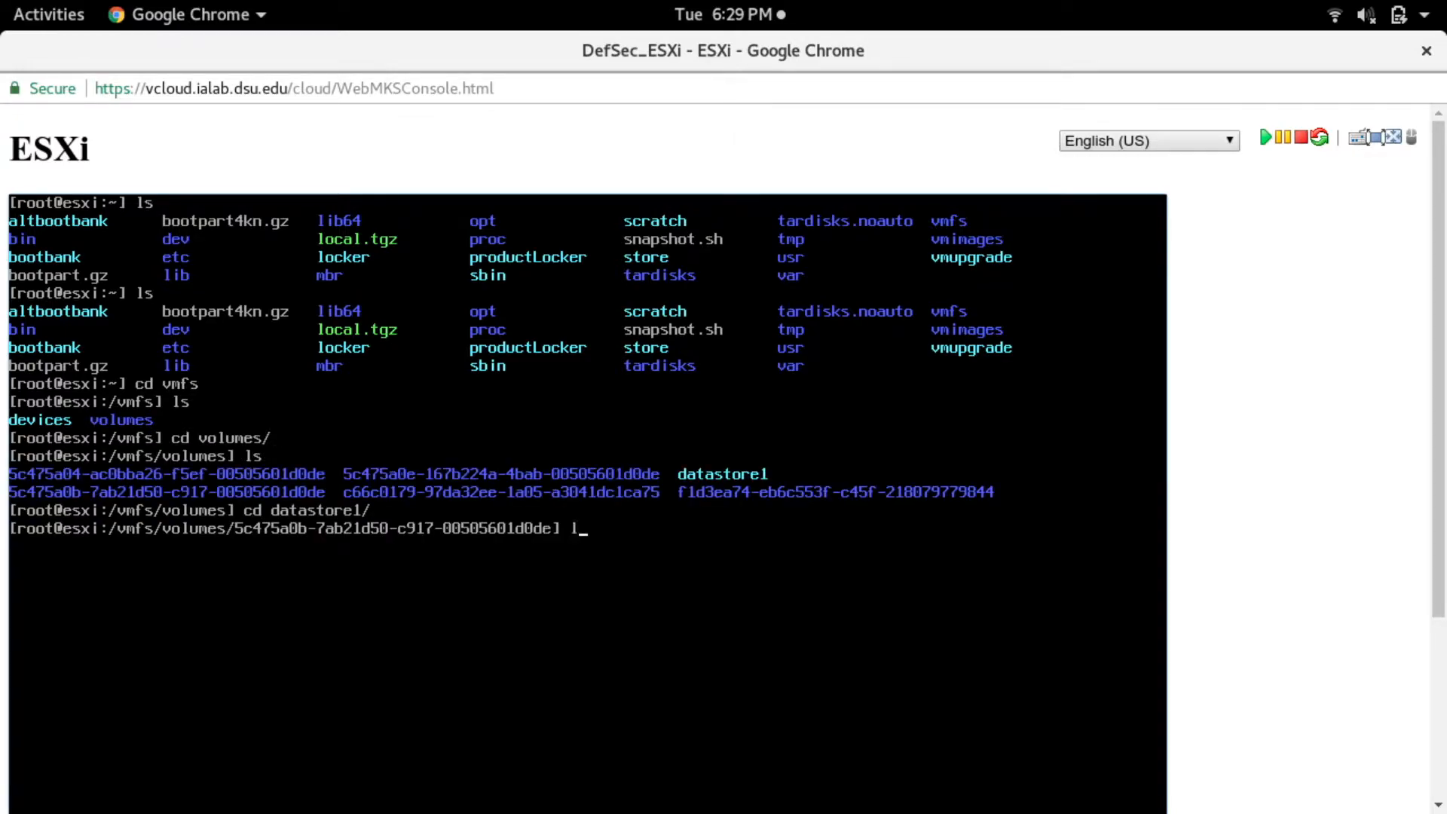
type("ls")
key("Return")
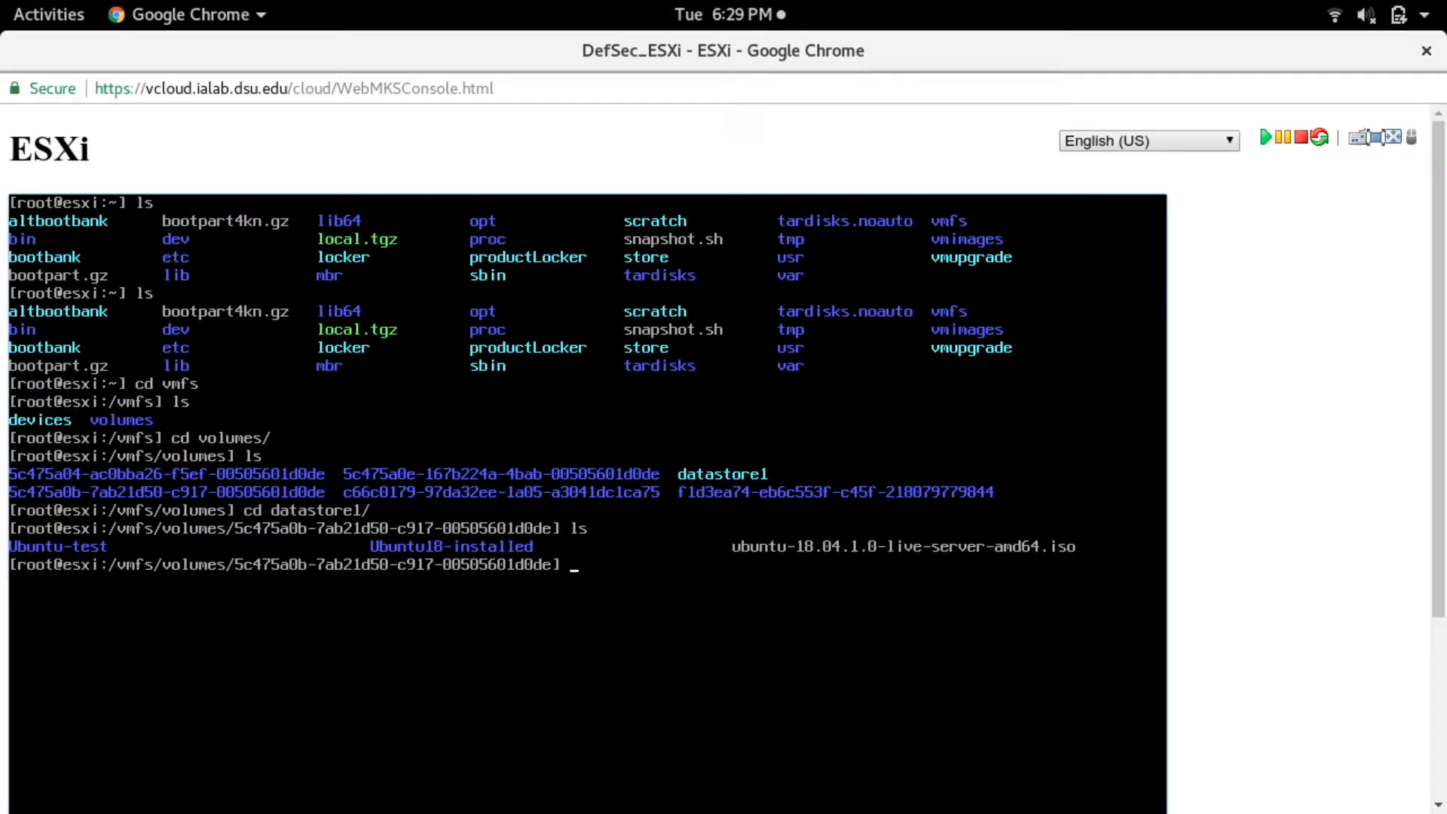
- Try to change into the installed Ubuntu machine's directory using the names Ubuntu and Ubuntu-in
type("cd Ubuntu")
key("Return")
key("Up")
type("=")
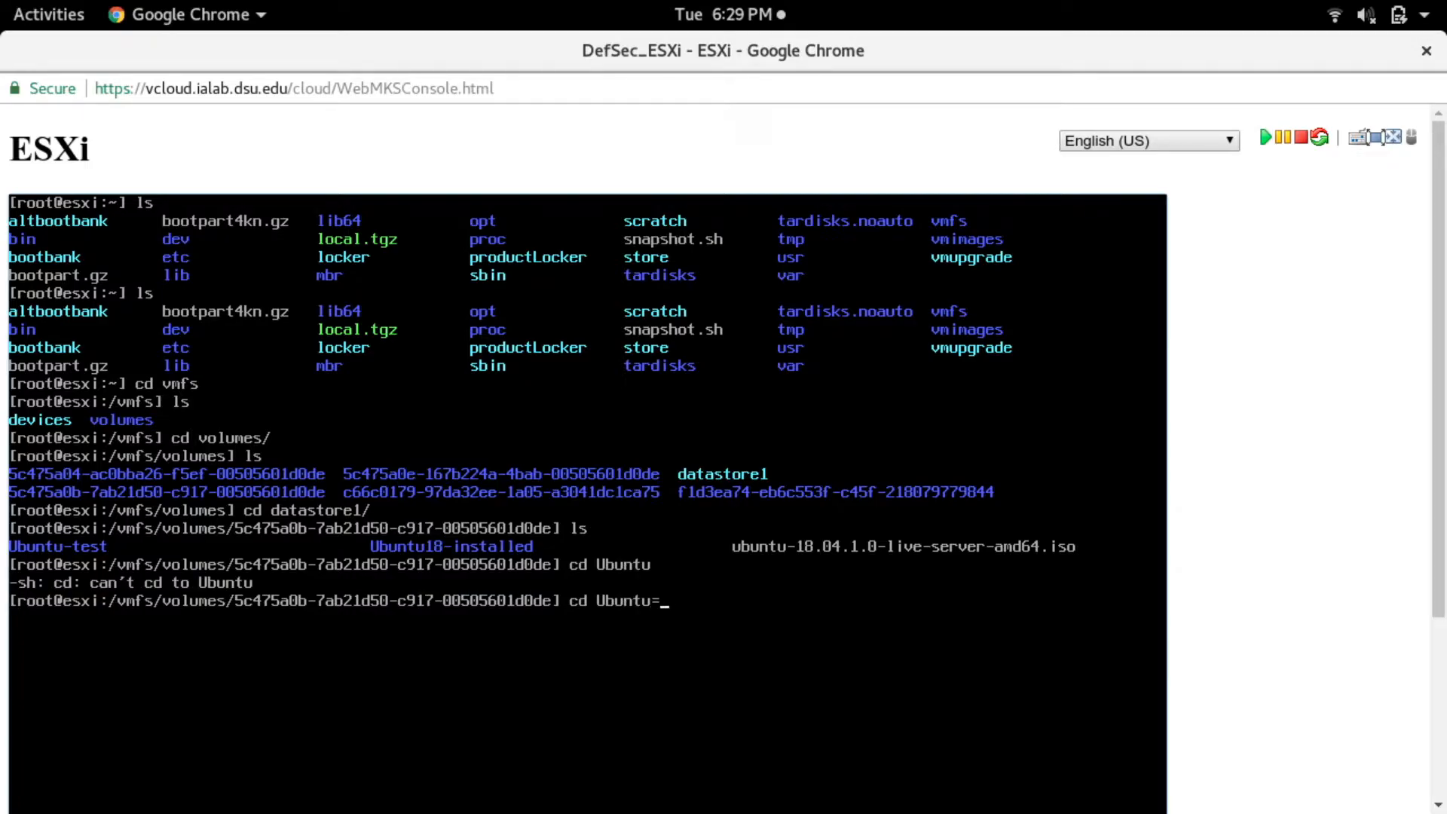
type("In")
key("BackSpace")
key("BackSpace")
type("in")
key("Return")
- List the directory names starting with Ubuntu and try to change into Ubuntu-installed/
key("Up")
key("BackSpace")
key("BackSpace")
key("BackSpace")
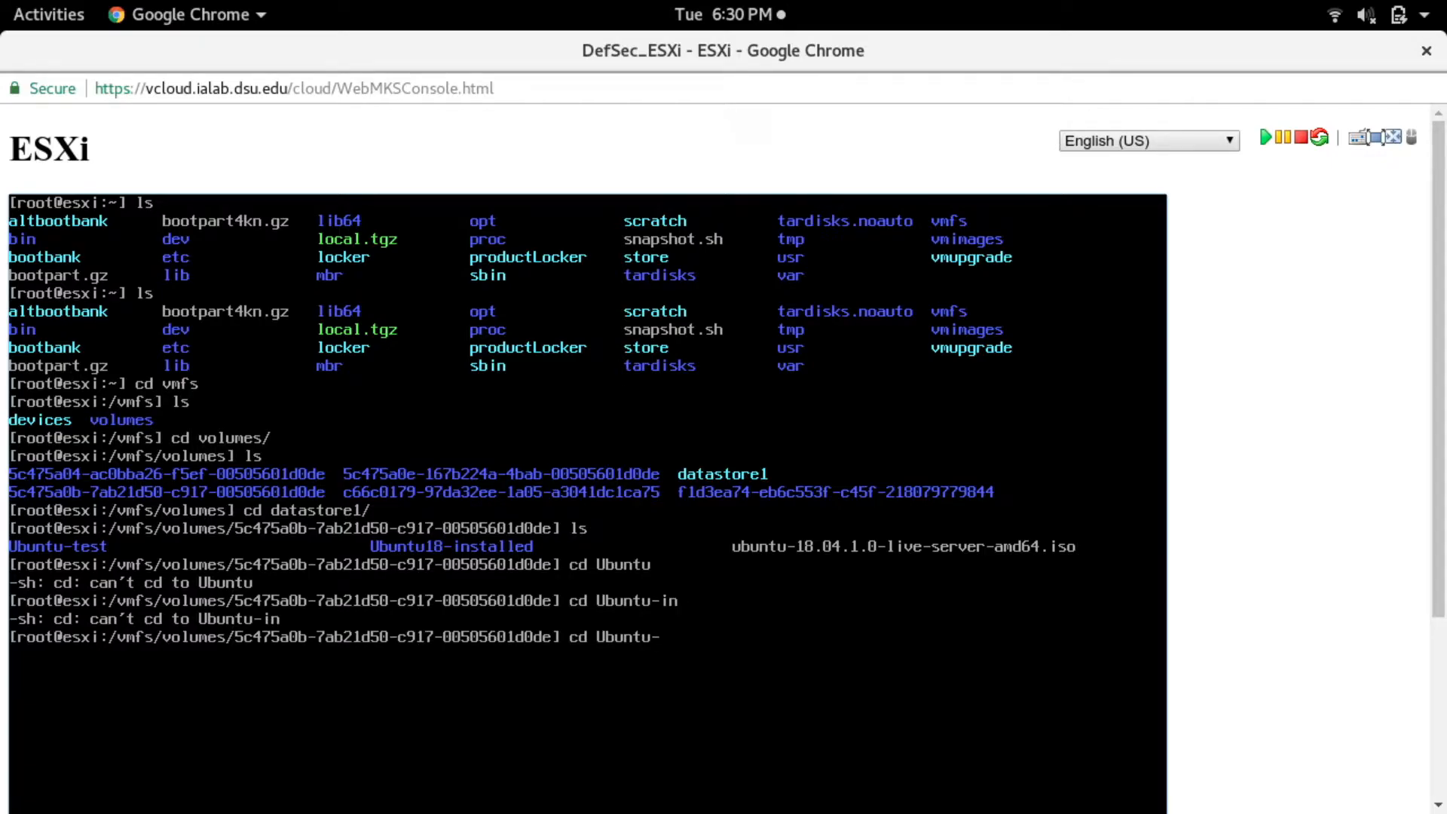
key("Tab")
key("Tab")
type("-i")
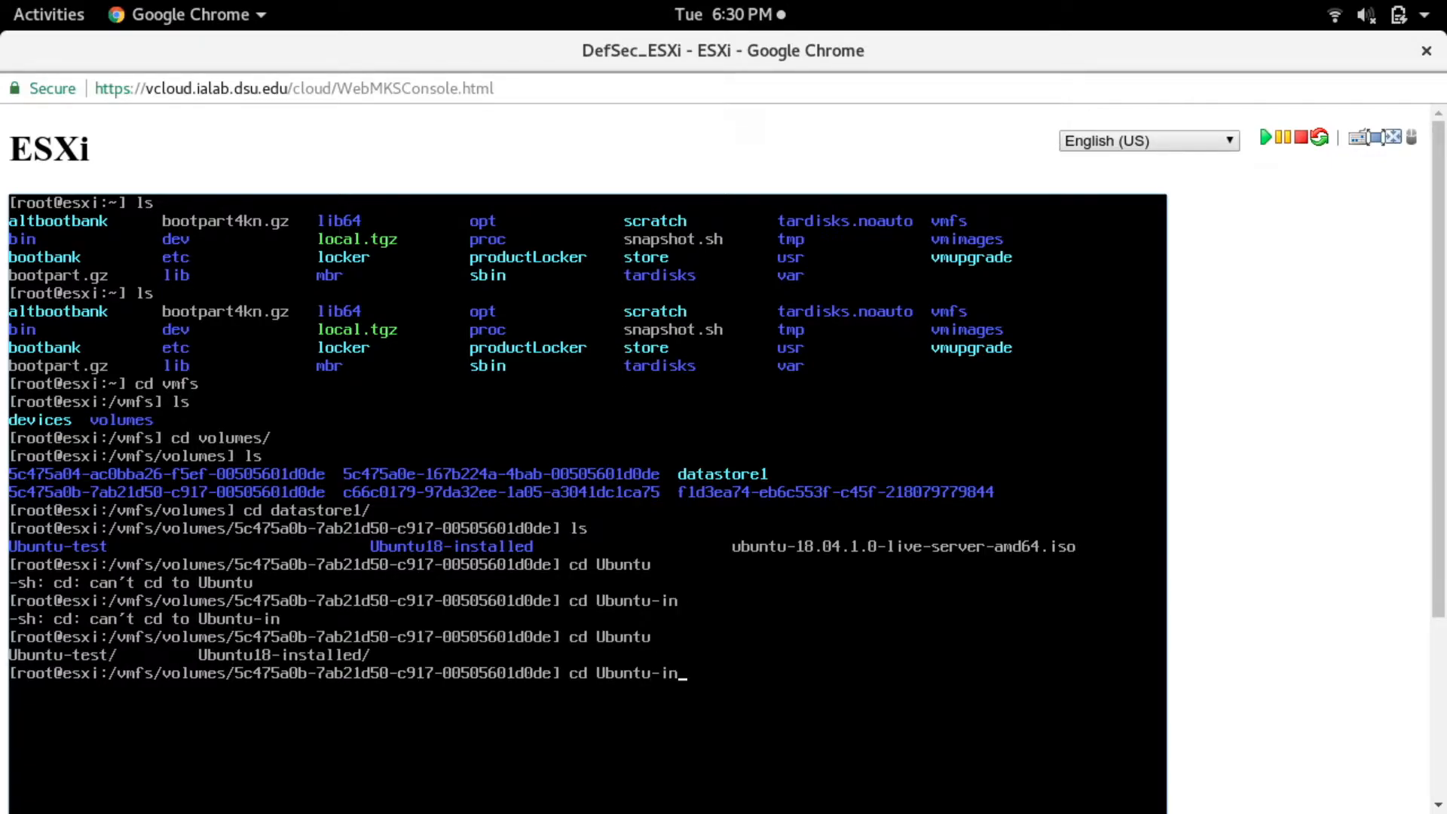
key("BackSpace")
type("-installed/")
key("Return")
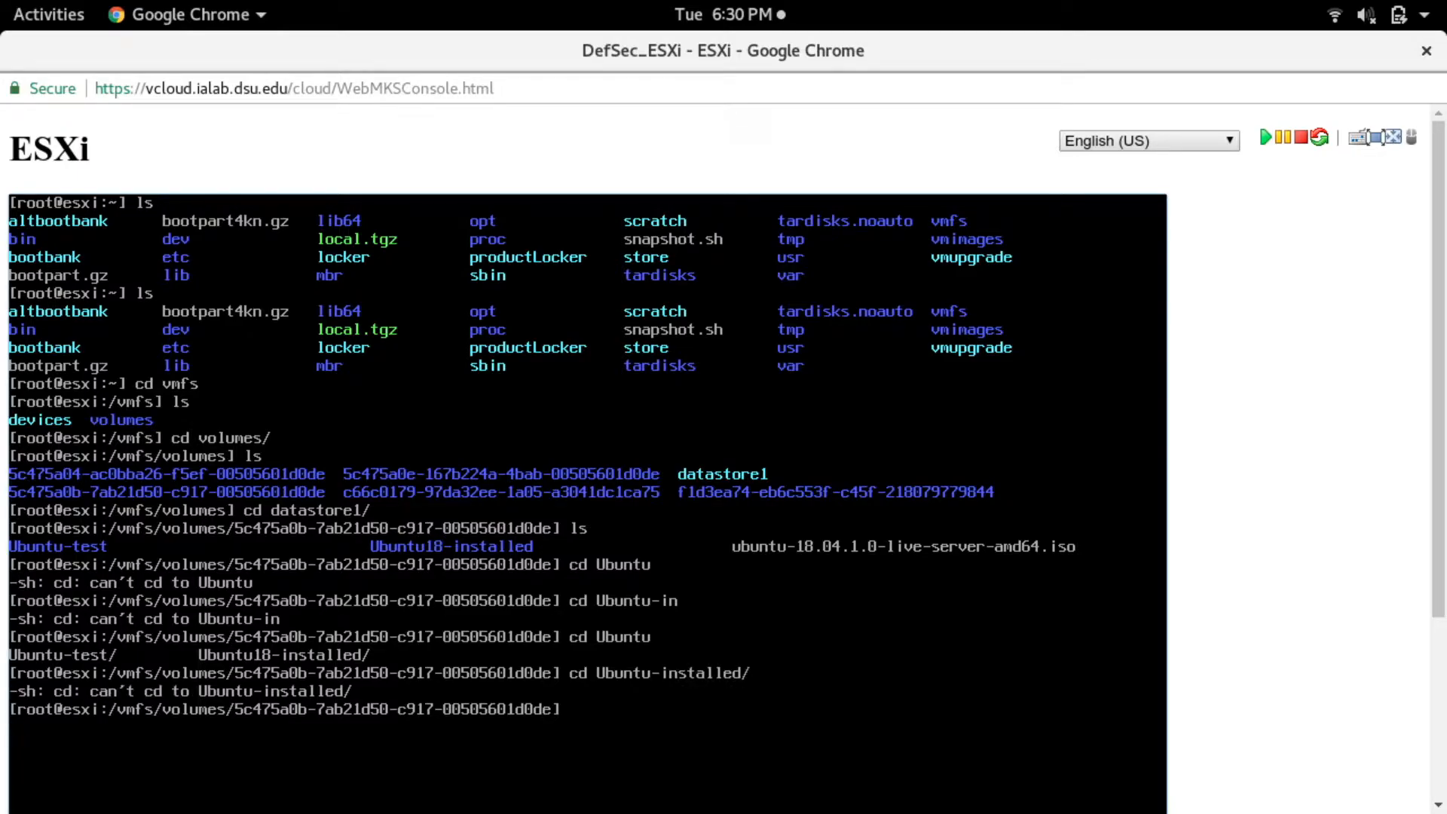
- List the datastore again, change into the Ubuntu-test directory and list its files
type("ls")
key("Return")
type("cd Ubuntu-test")
key("Return")
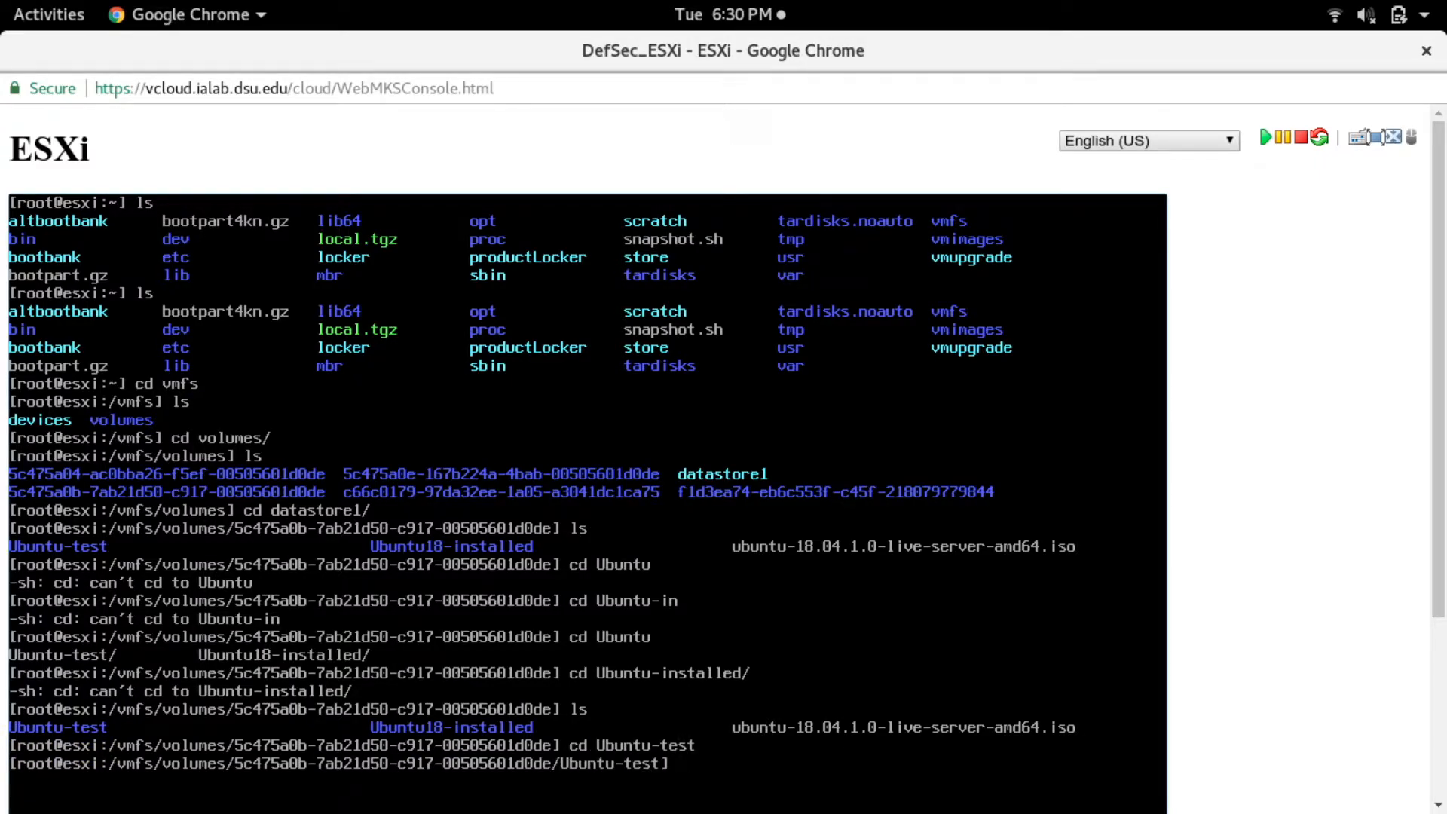
type("ls")
key("Return")
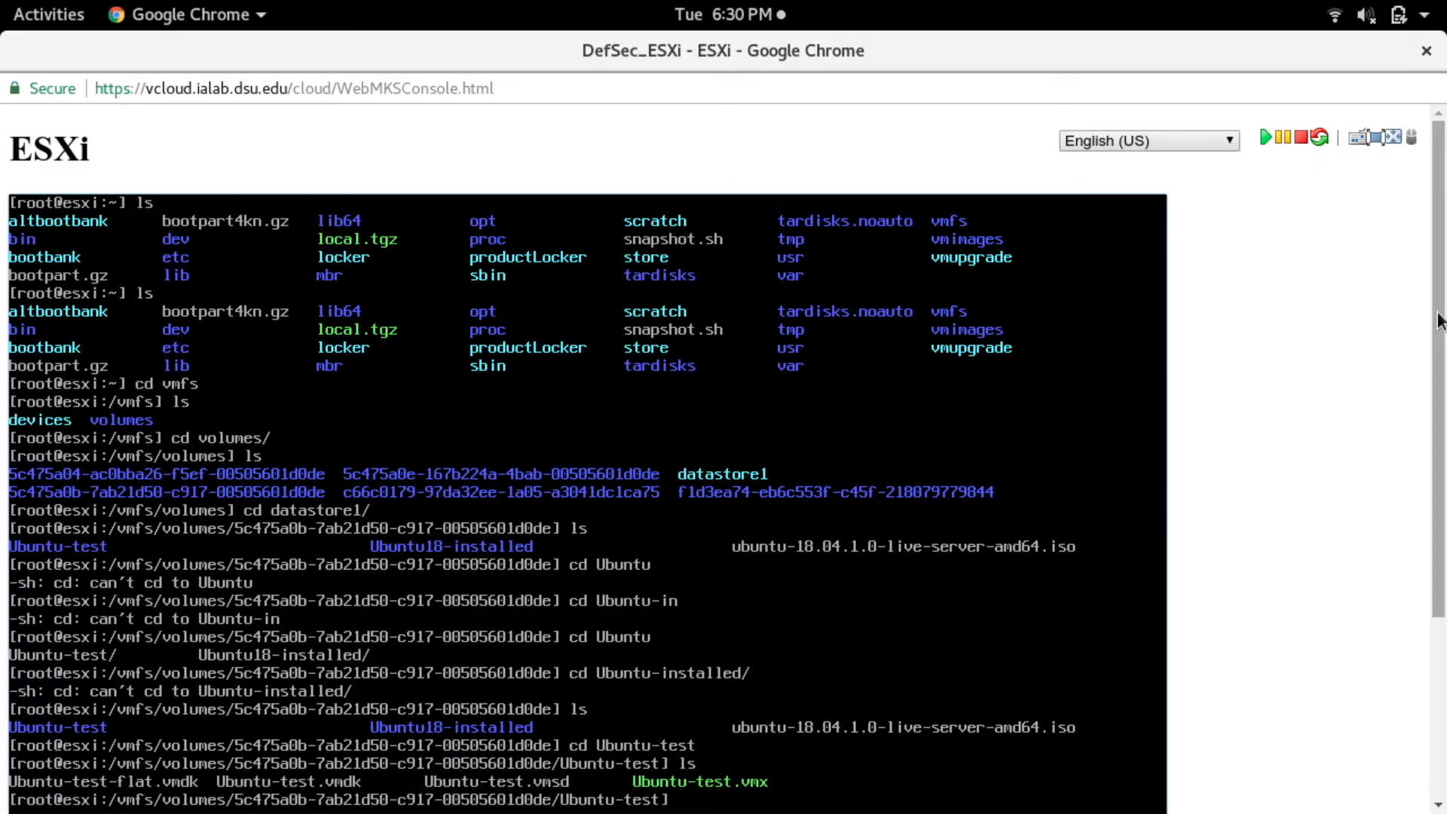
scroll(1281, 452, "down", 5)
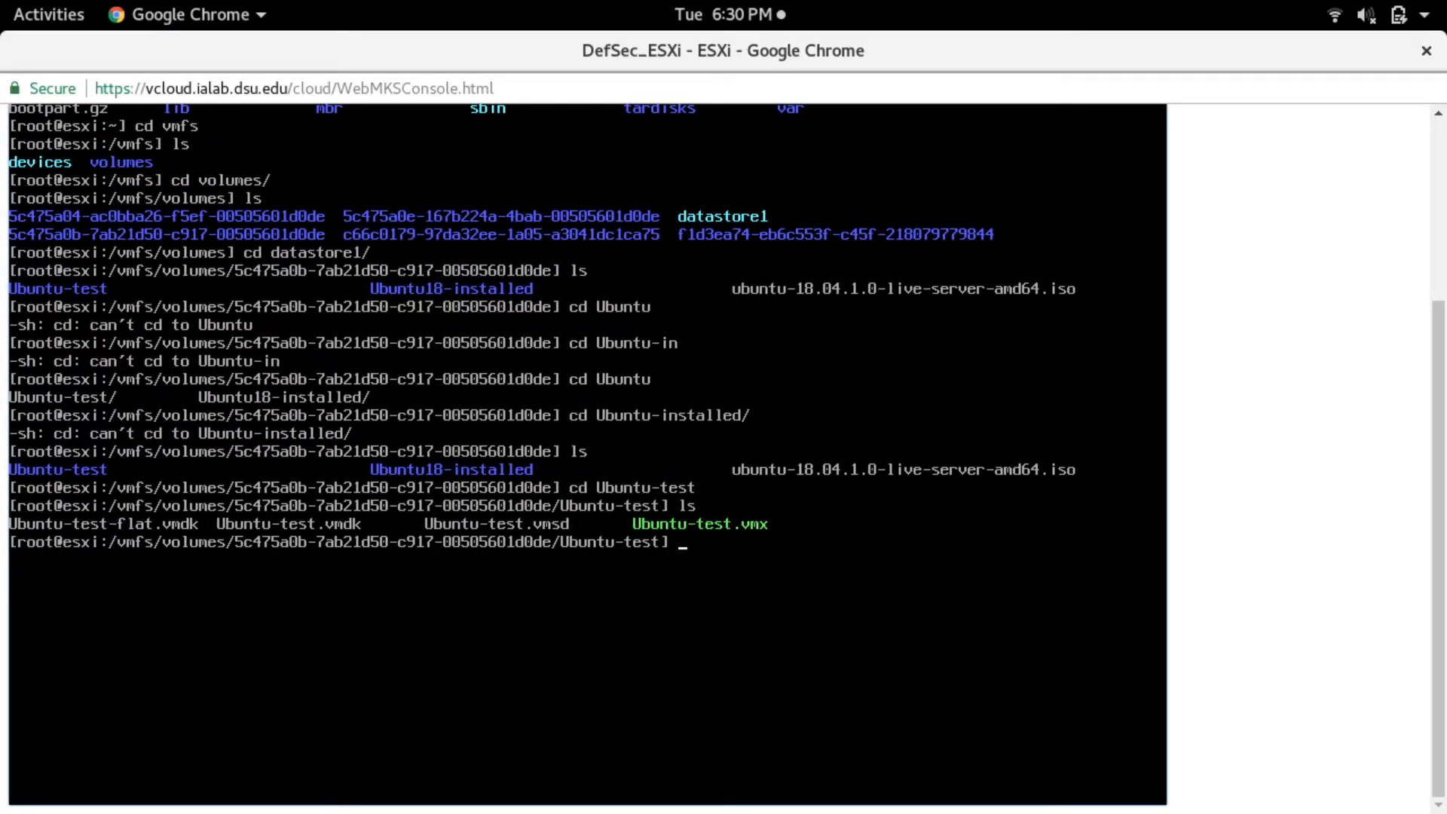
type("viUbu")
key("Tab")
key("Return")
type(":q")
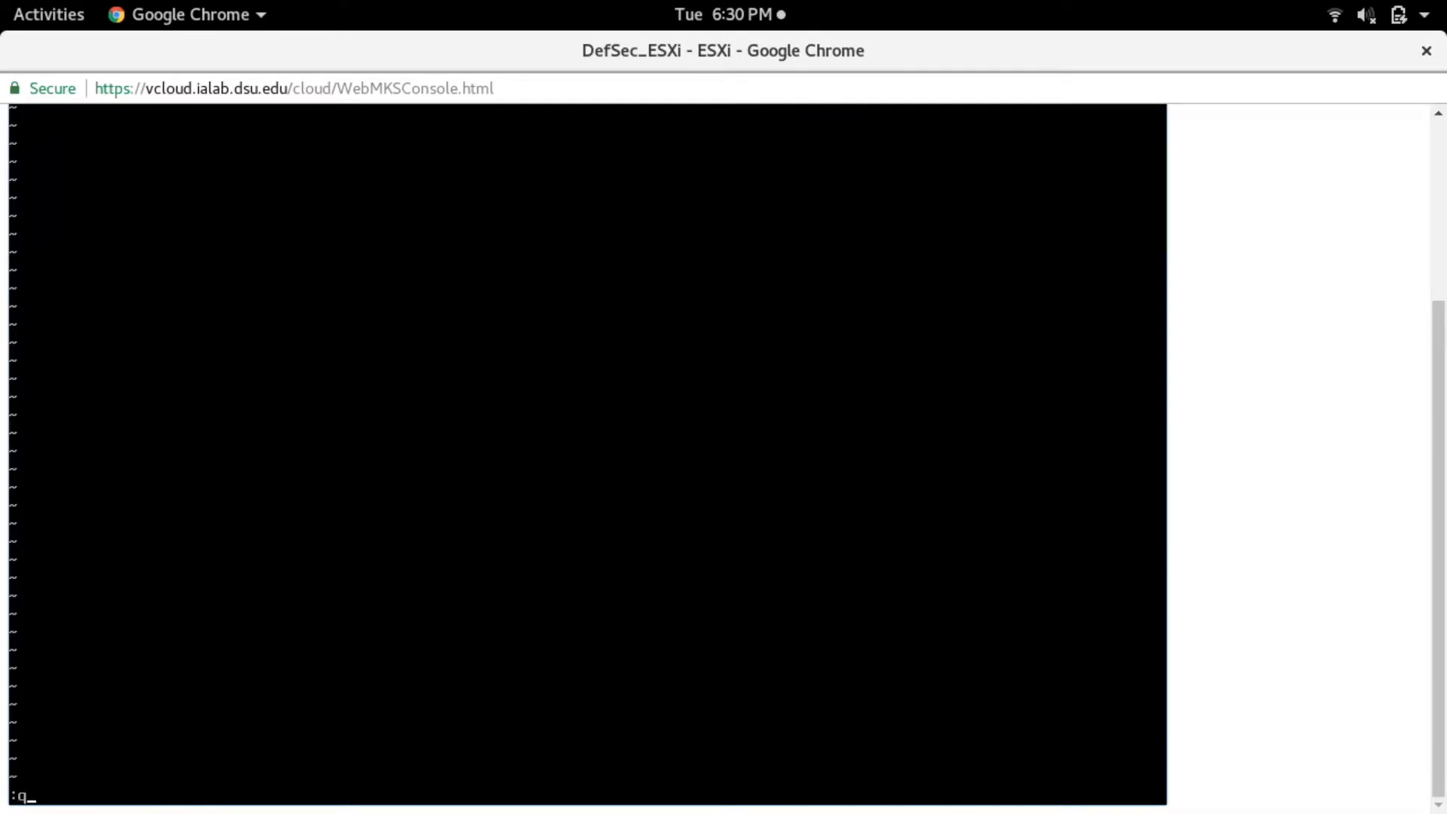
key("Return")
- Open Ubuntu-test.vmx in vi and look through the virtual machine's configuration settings
key("Up")
type(".vmx")
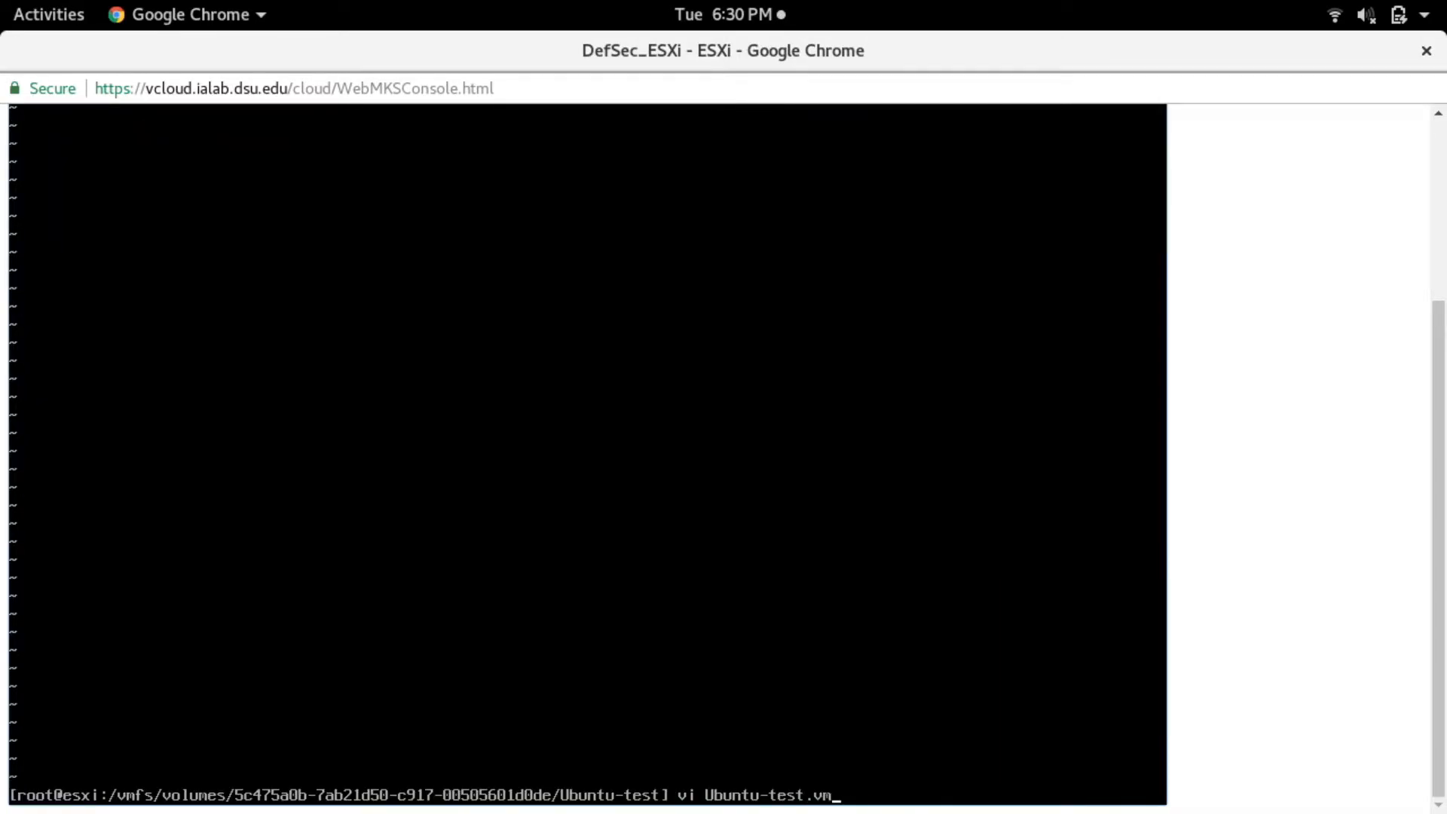
key("Return")
key("Down")
key("Down")
key("Down")
key("Down")
key("Down")
key("Down")
key("Down")
key("Down")
key("Down")
key("Down")
key("Down")
key("Down")
key("Down")
key("Down")
key("Down")
key("Down")
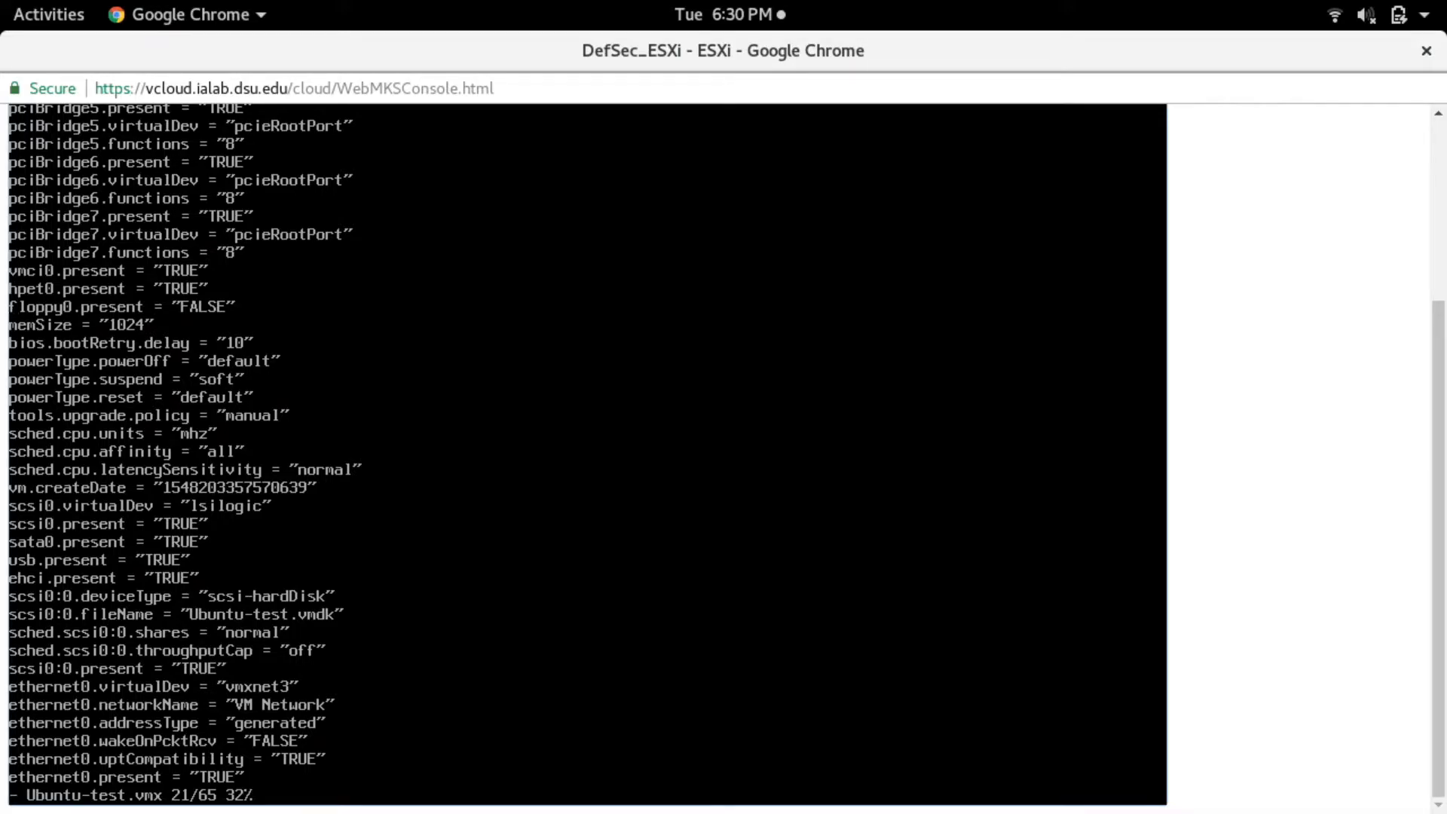
- Switch back to the Ubuntu Desktop console with the ESXi web interface and power on the Ubuntu18-installed virtual machine
key("super")
left_click(760, 580)
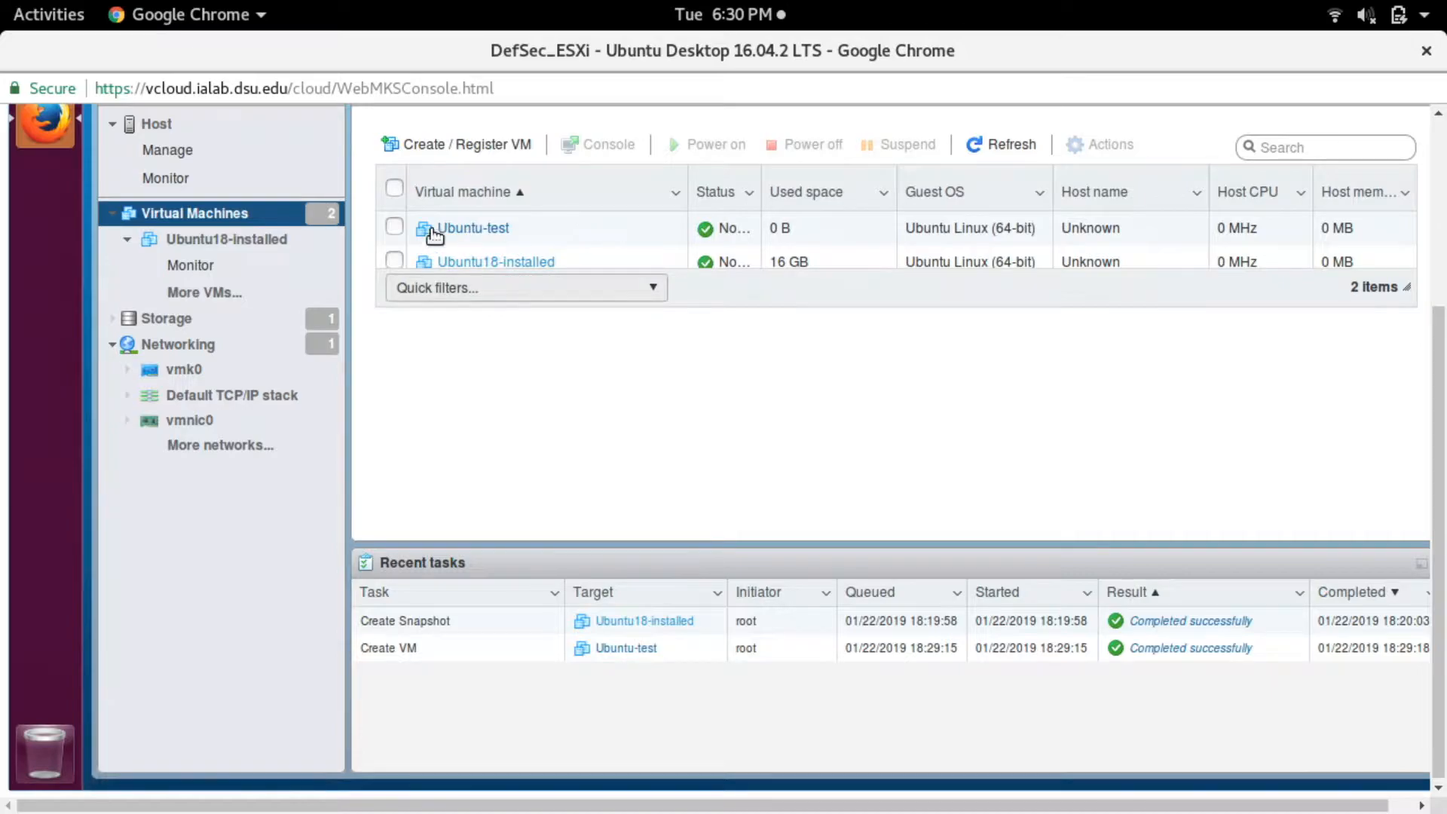
left_click(461, 229)
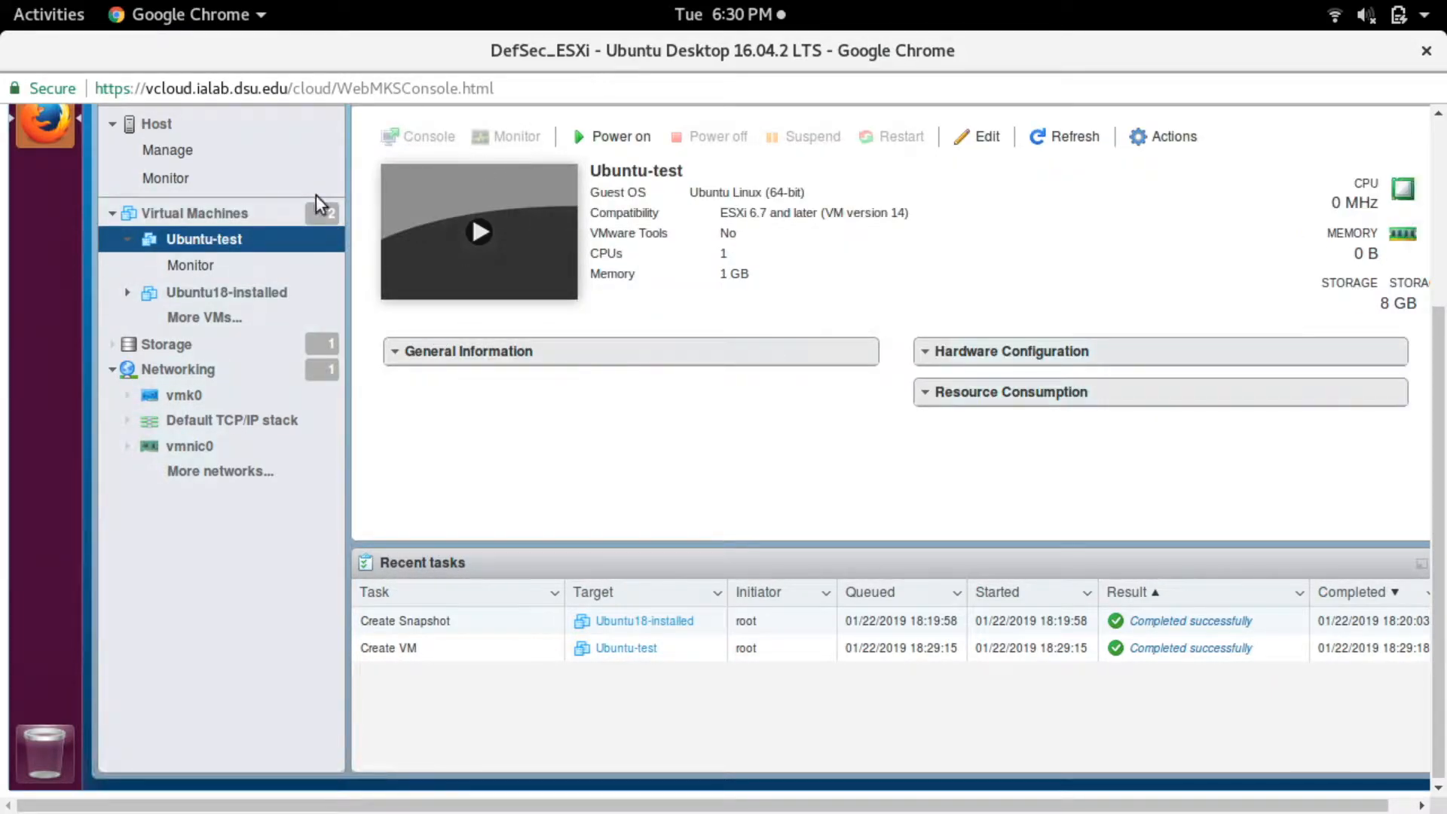
left_click(247, 295)
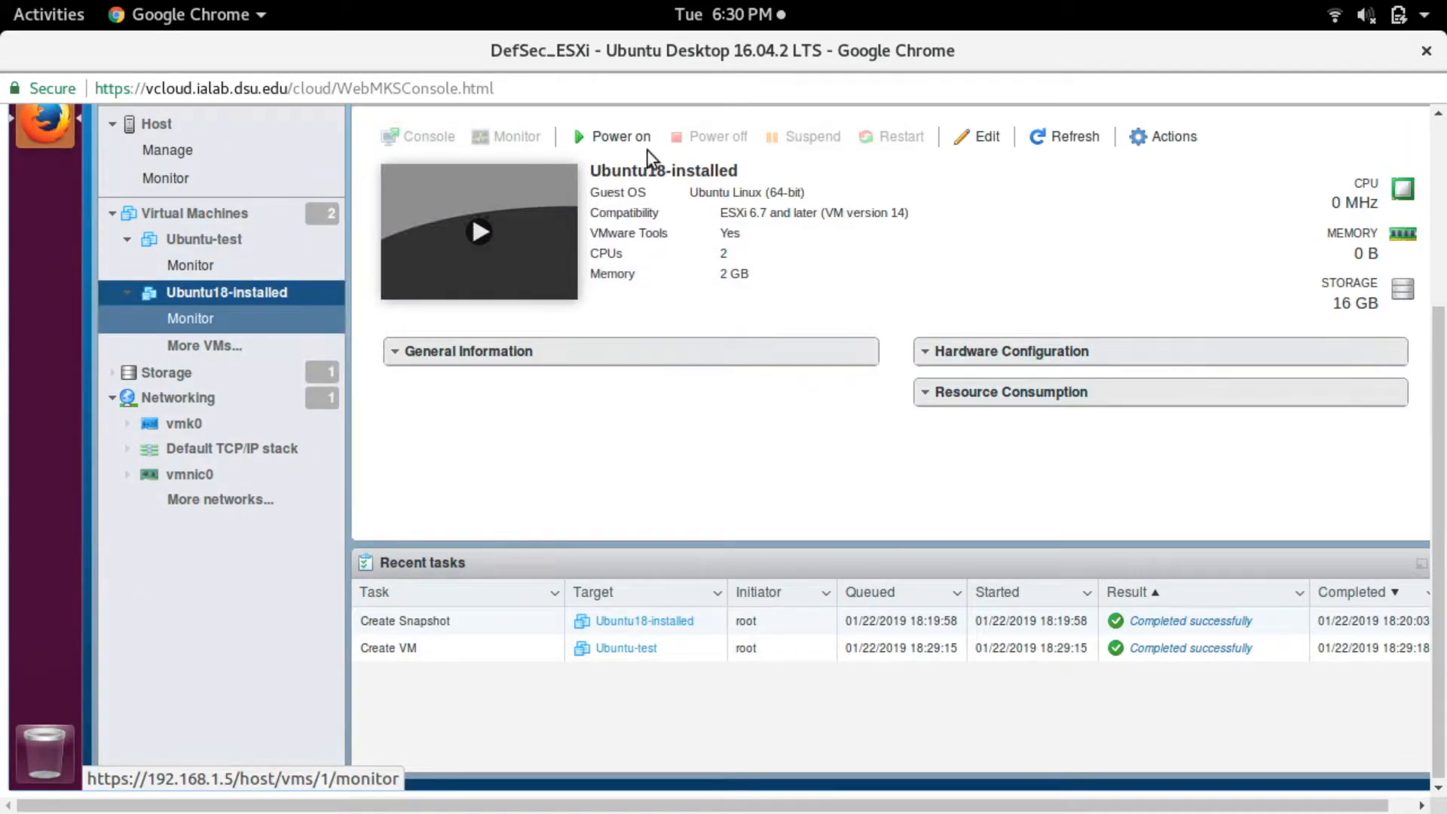
left_click(621, 137)
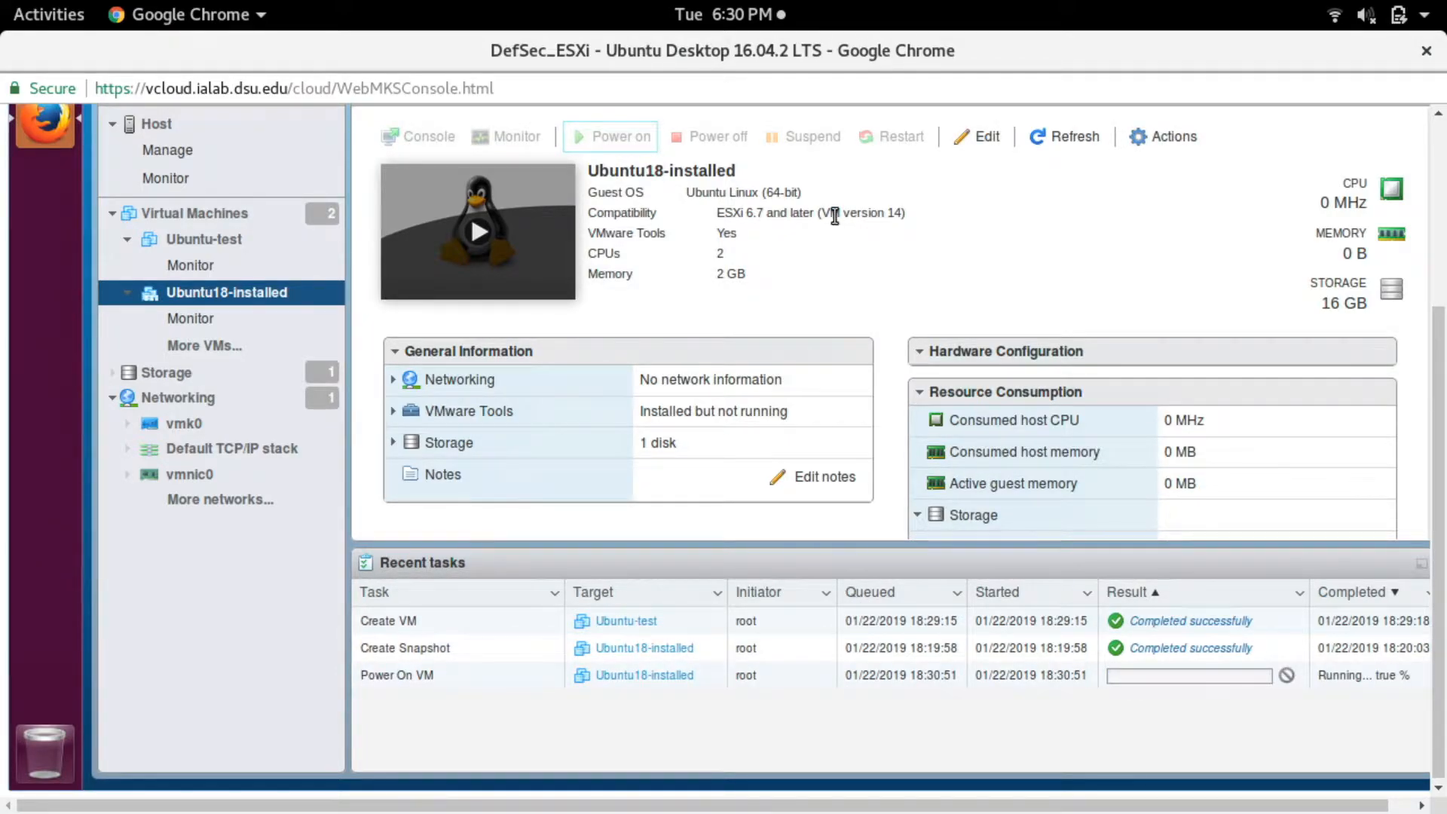
- Take a snapshot of Ubuntu18-installed named "some snapshot" with the description "something", including the virtual machine's memory
left_click(1149, 143)
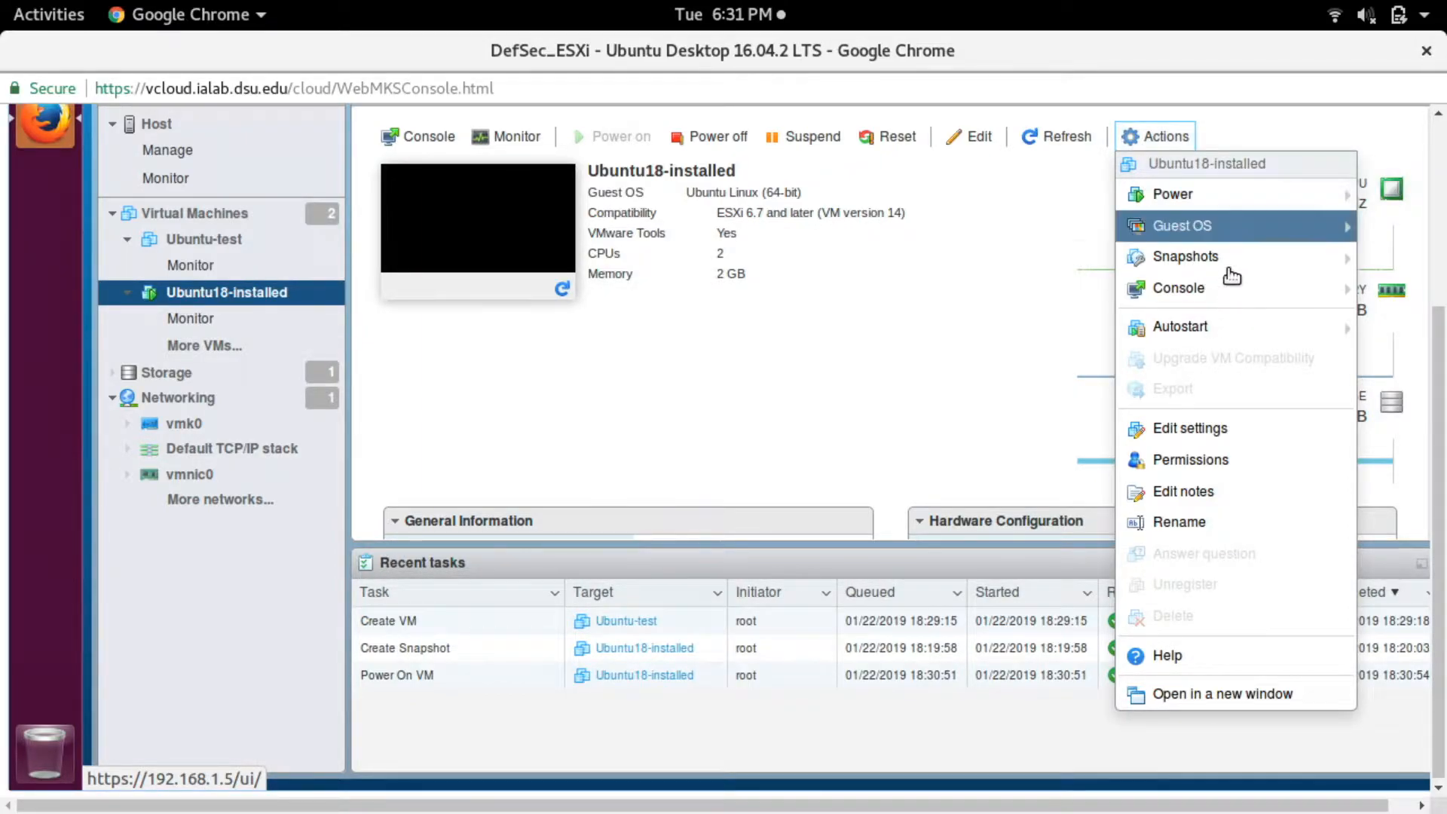
mouse_move(1233, 269)
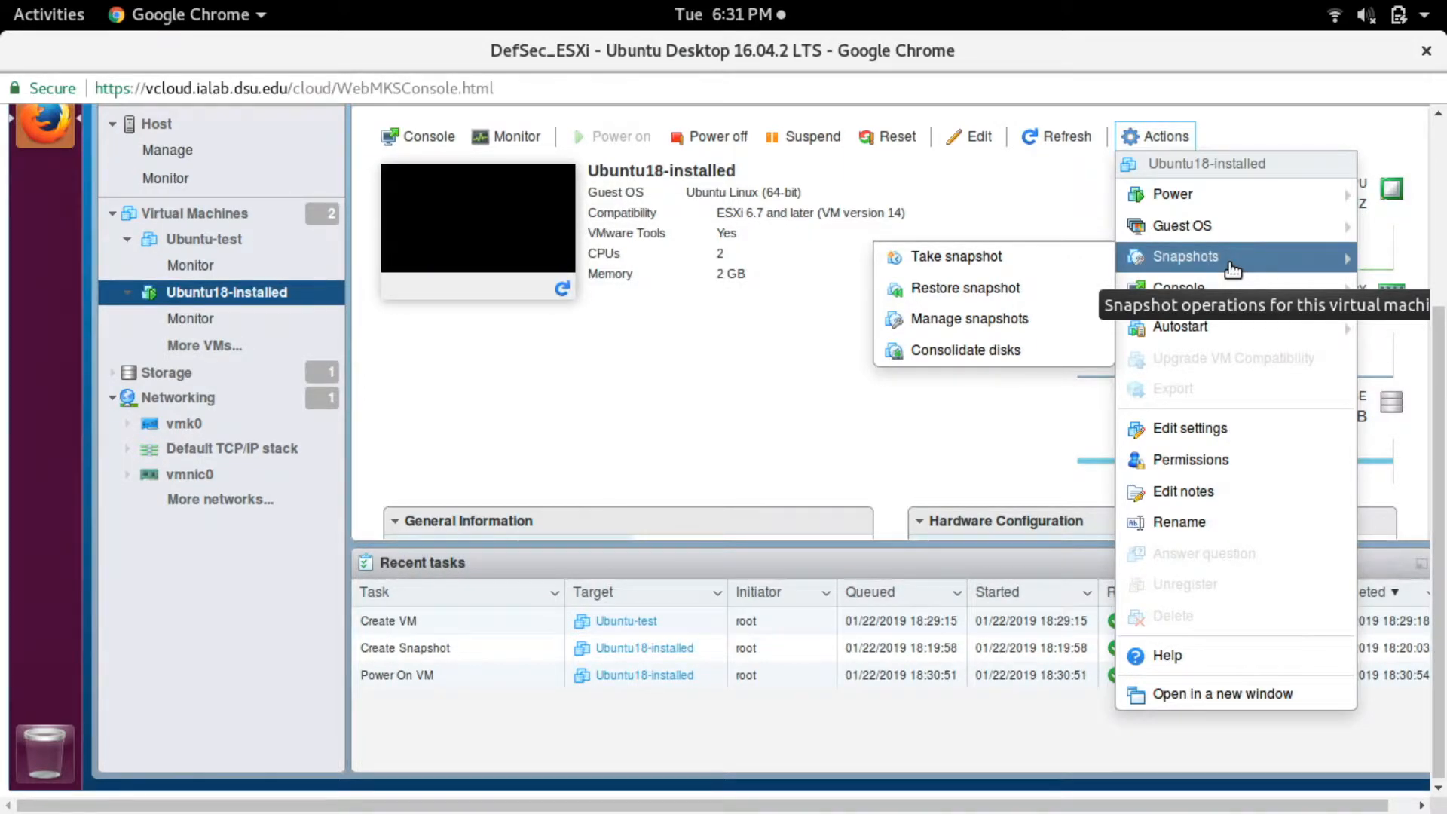
left_click(940, 269)
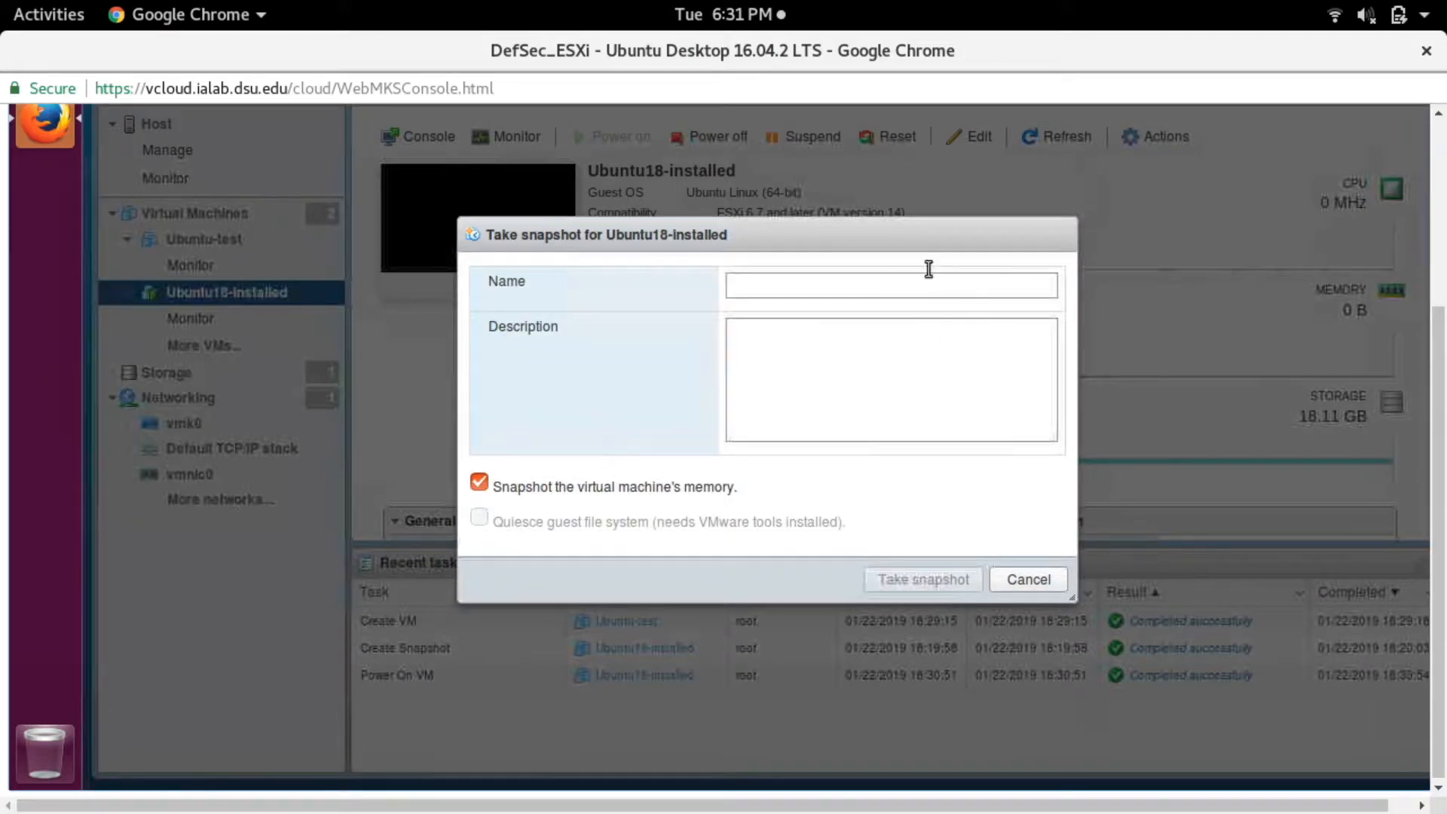
left_click(848, 319)
left_click(829, 276)
type("some snapshot")
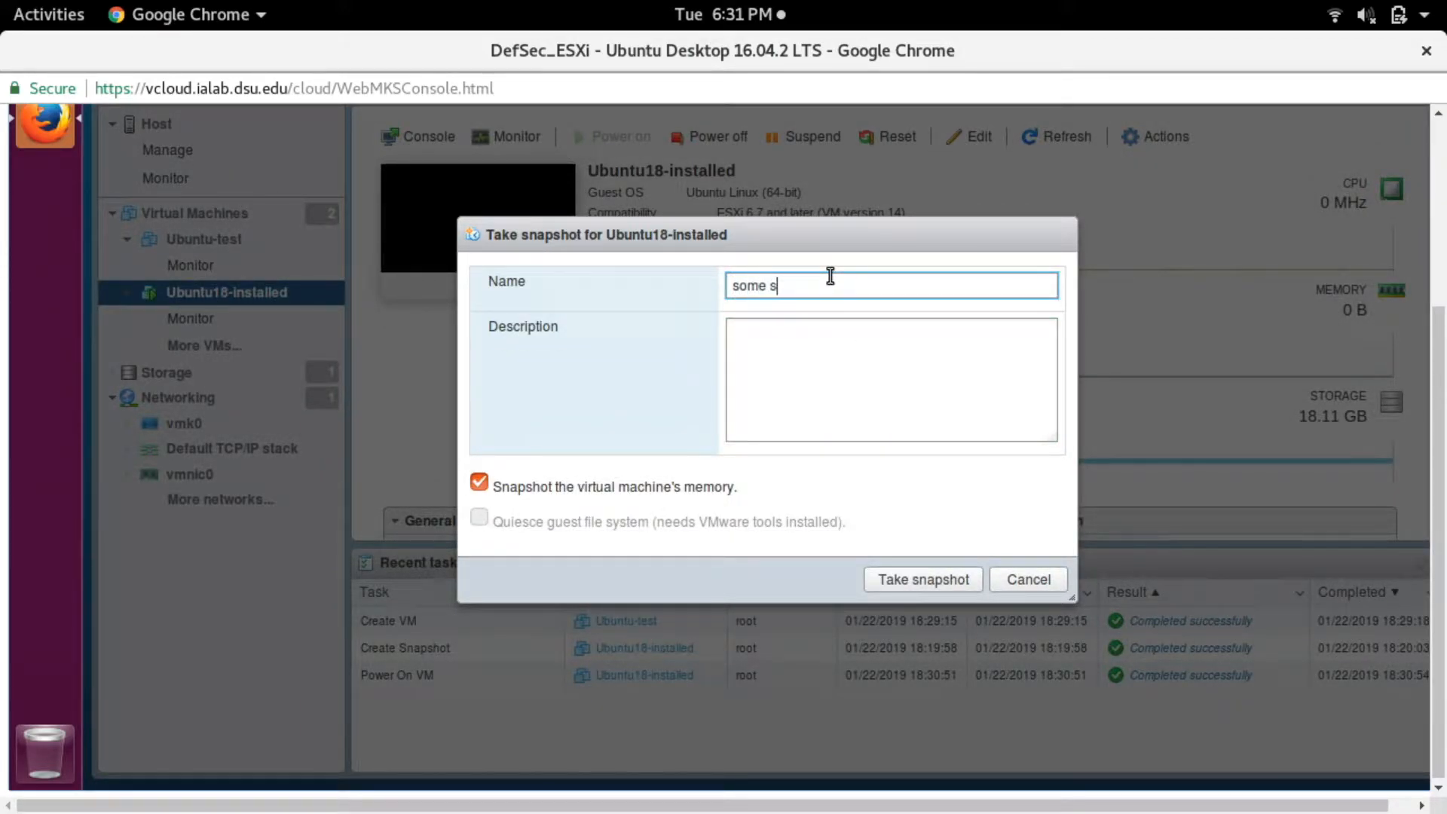
left_click(898, 350)
type("something")
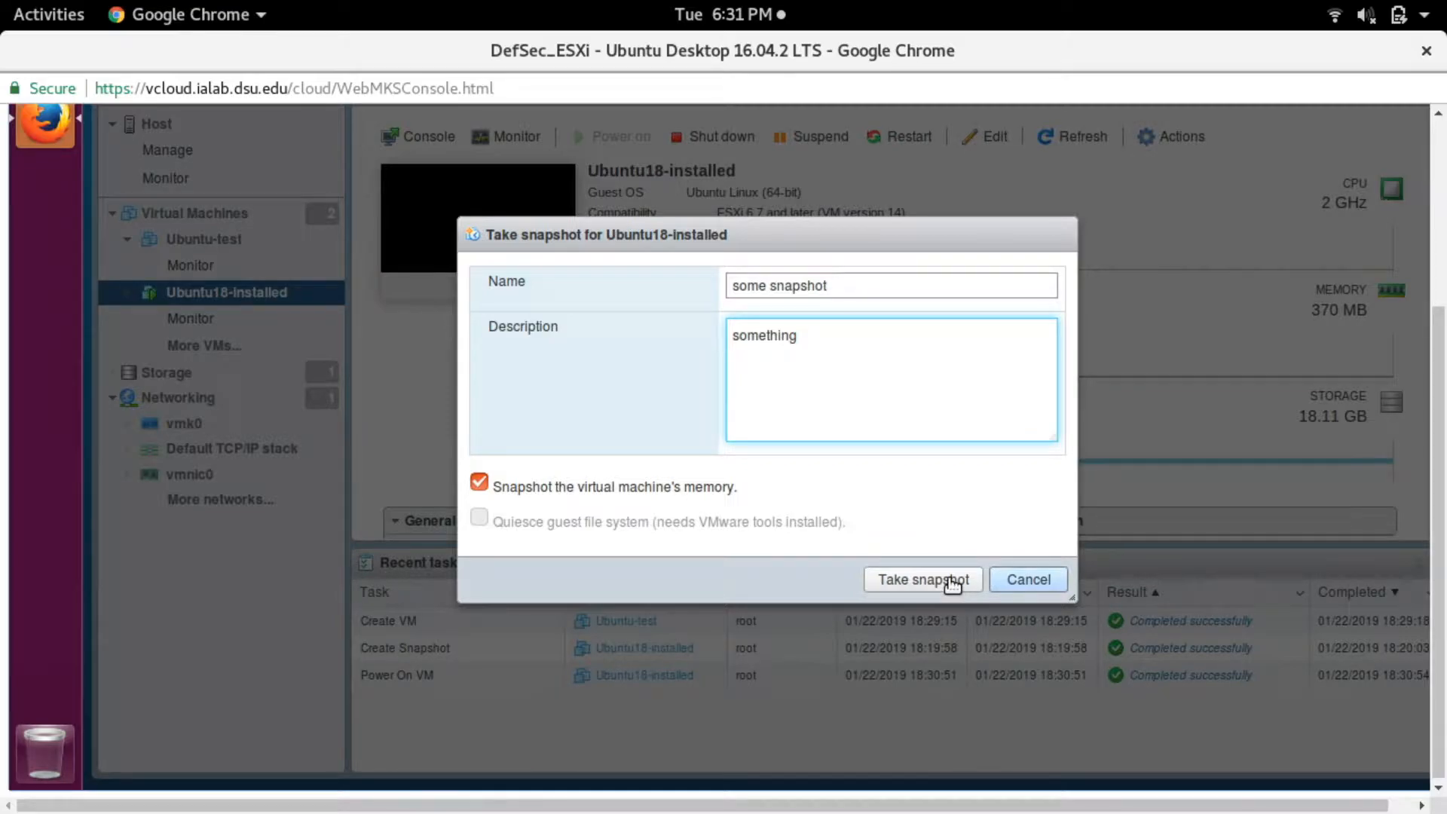
left_click(951, 582)
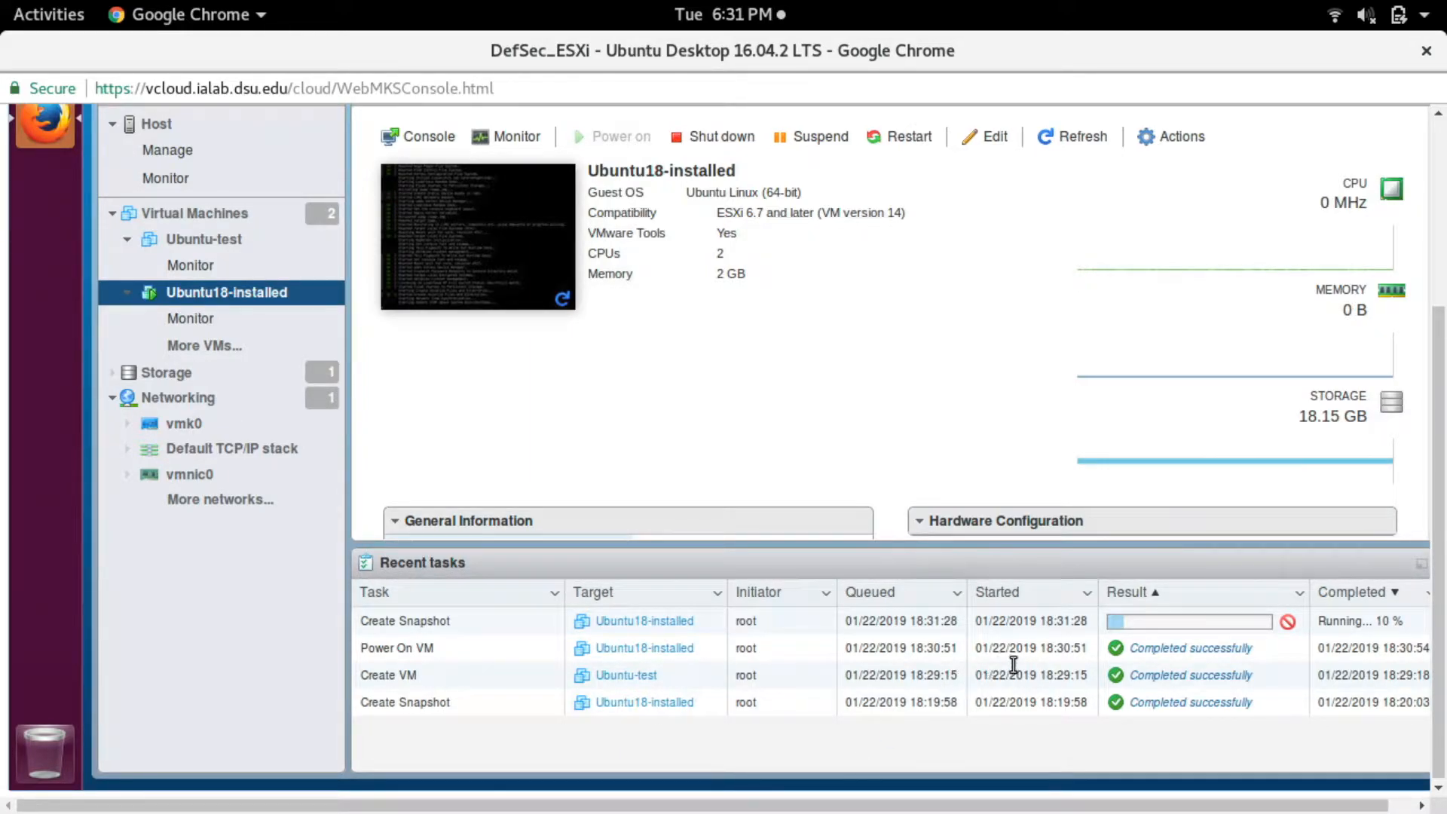
left_click(1164, 137)
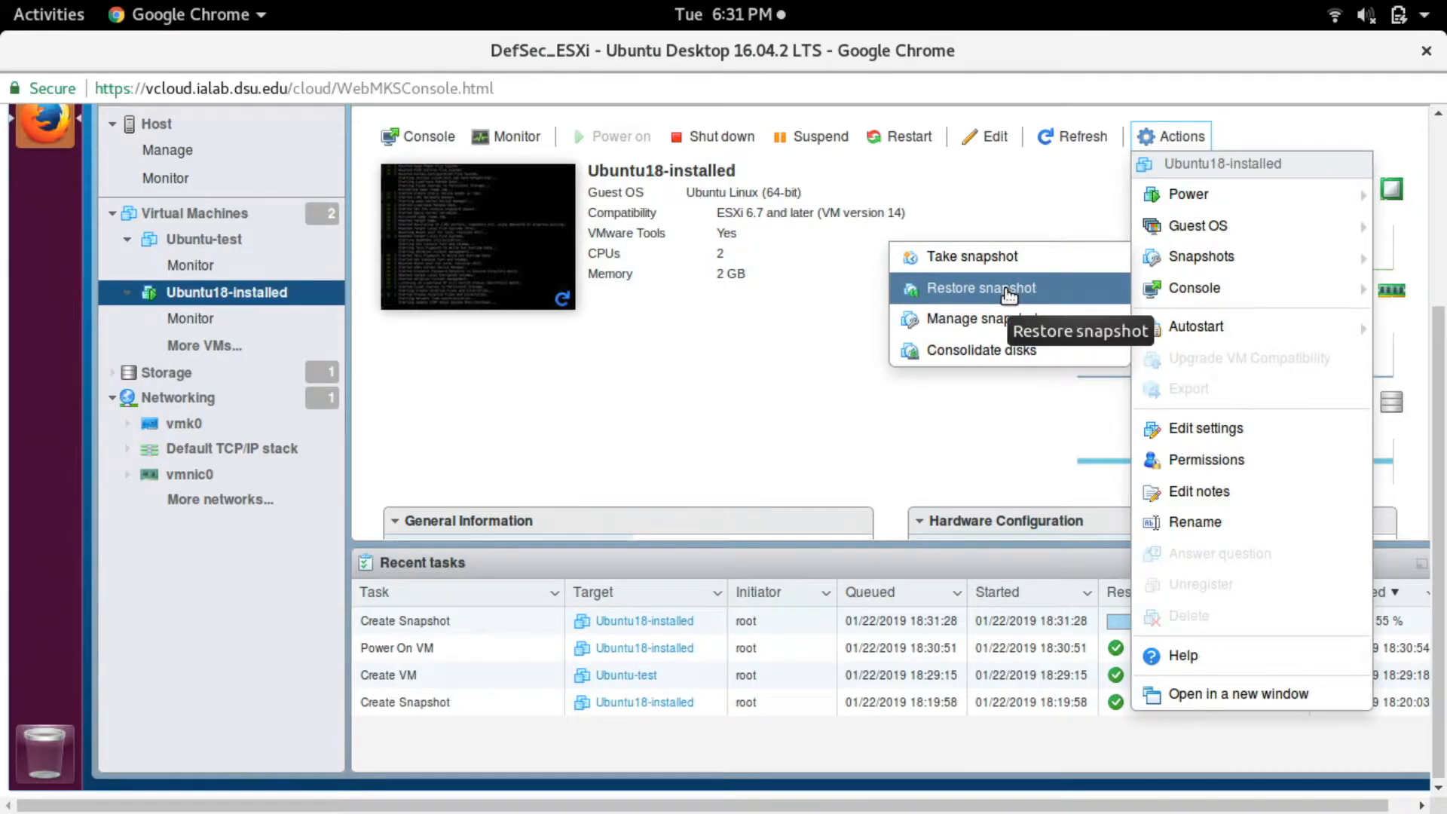
left_click(1022, 295)
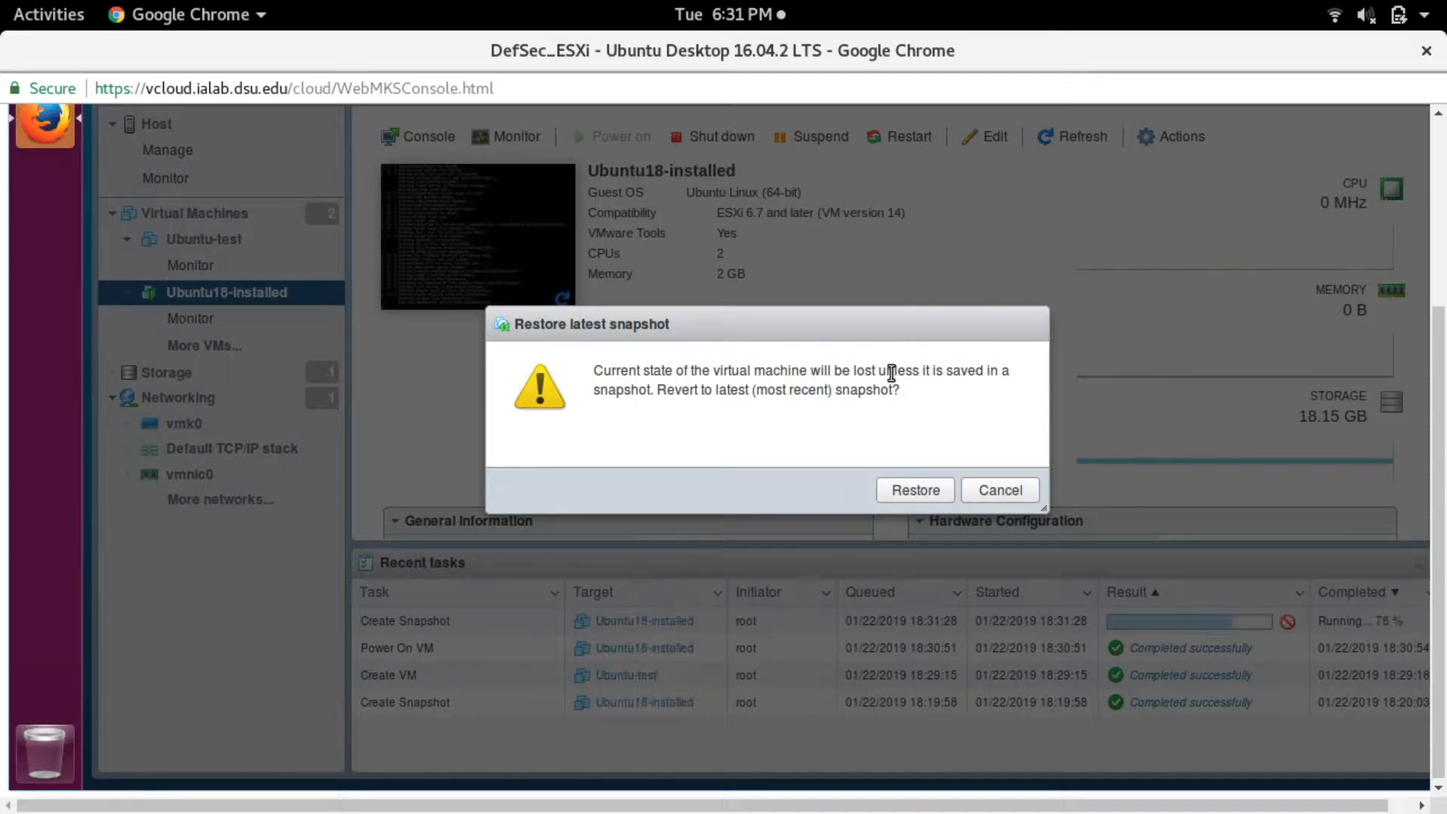
left_click(1005, 491)
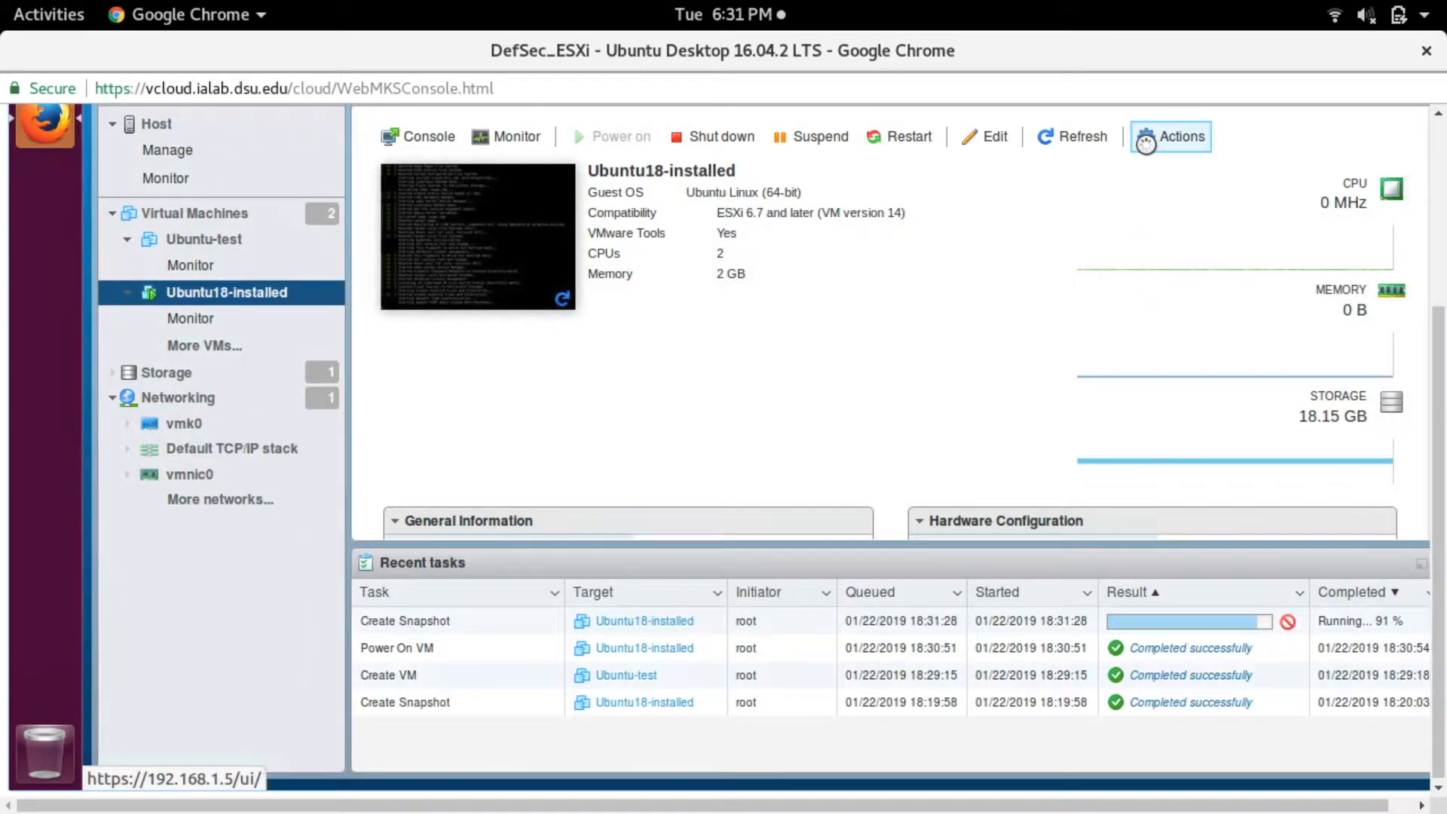
- Open the snapshot manager for Ubuntu18-installed, view the details of the "initial" snapshot and close the manager
left_click(1149, 143)
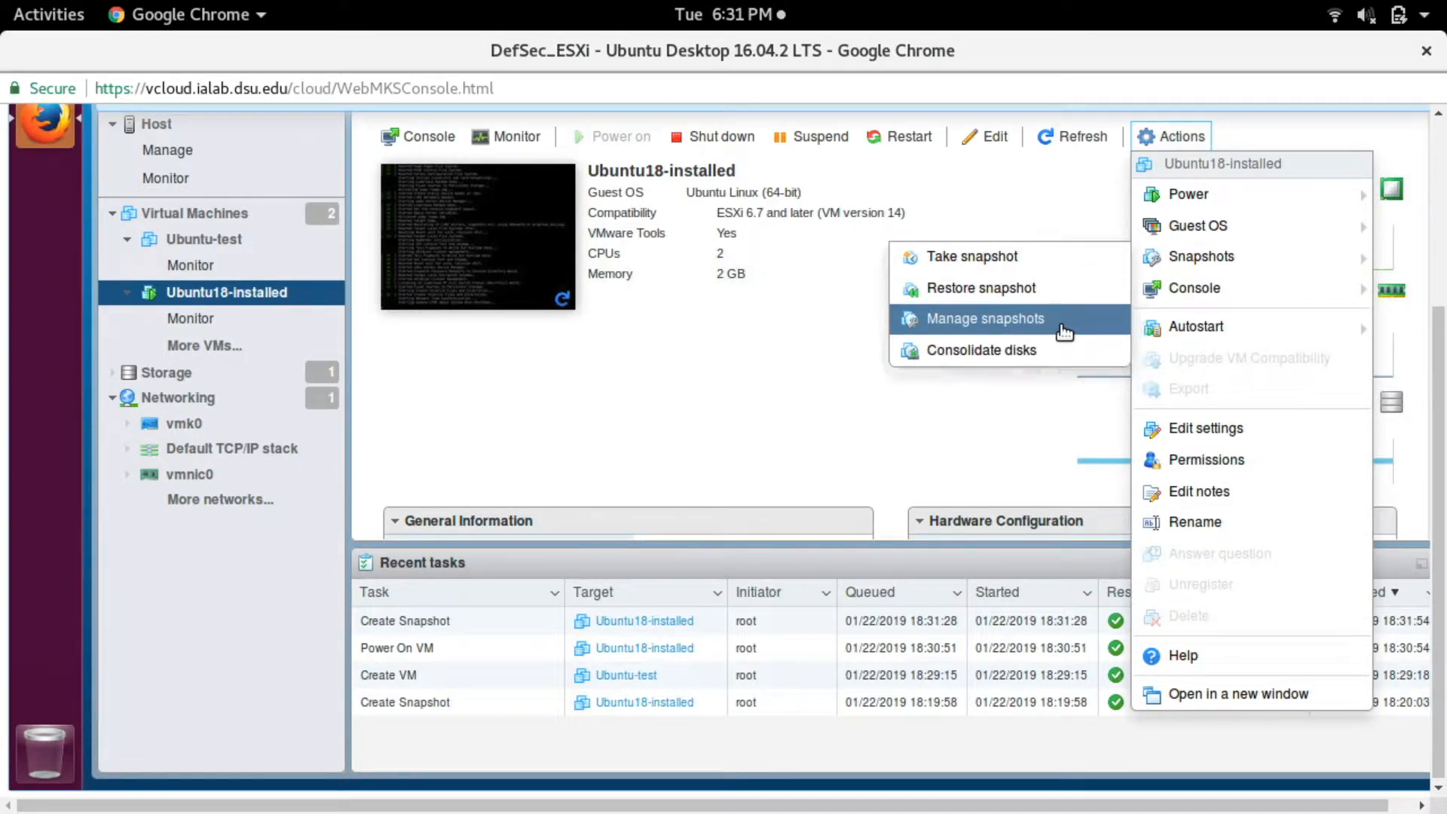
left_click(1061, 326)
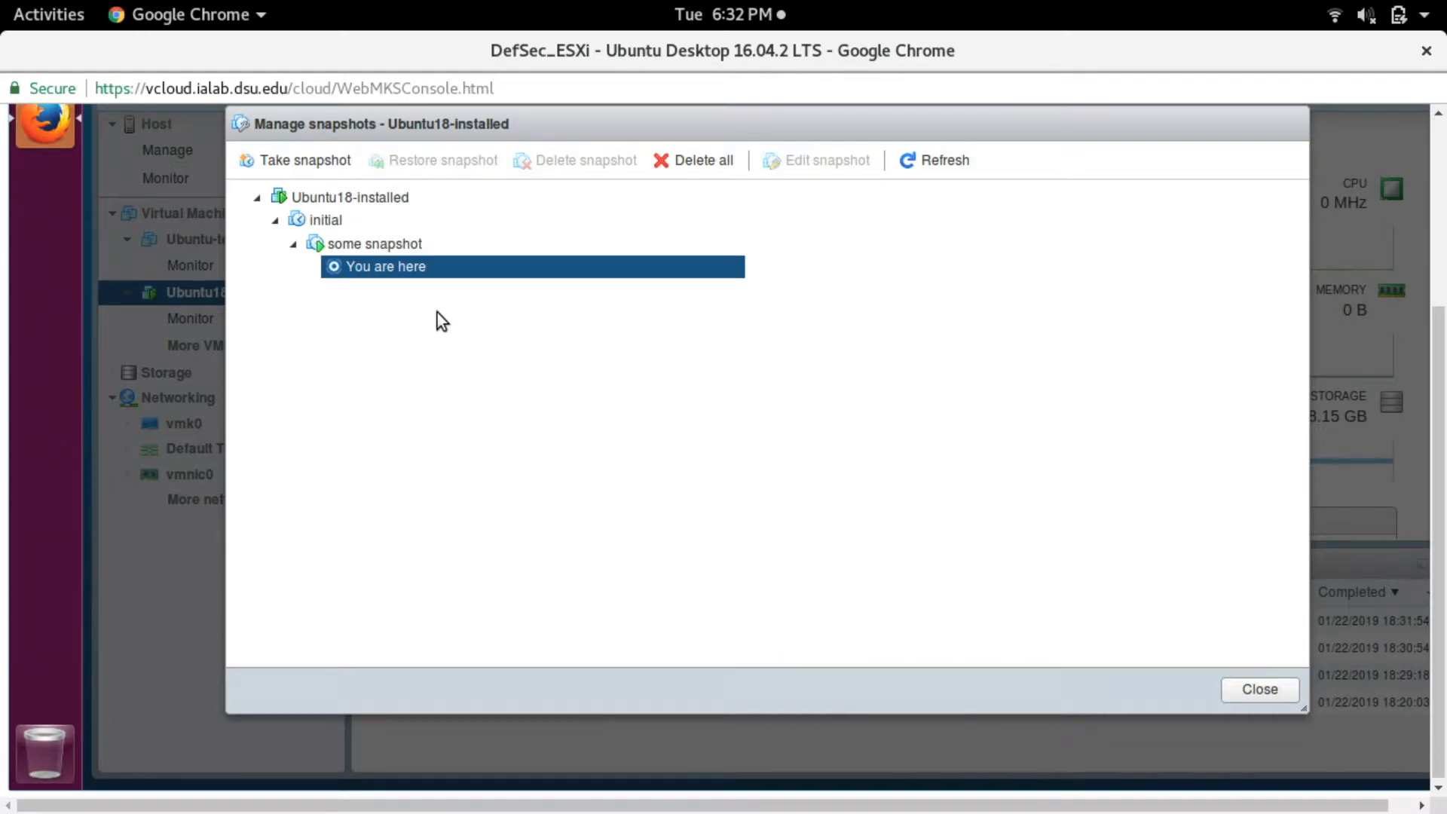
left_click(306, 226)
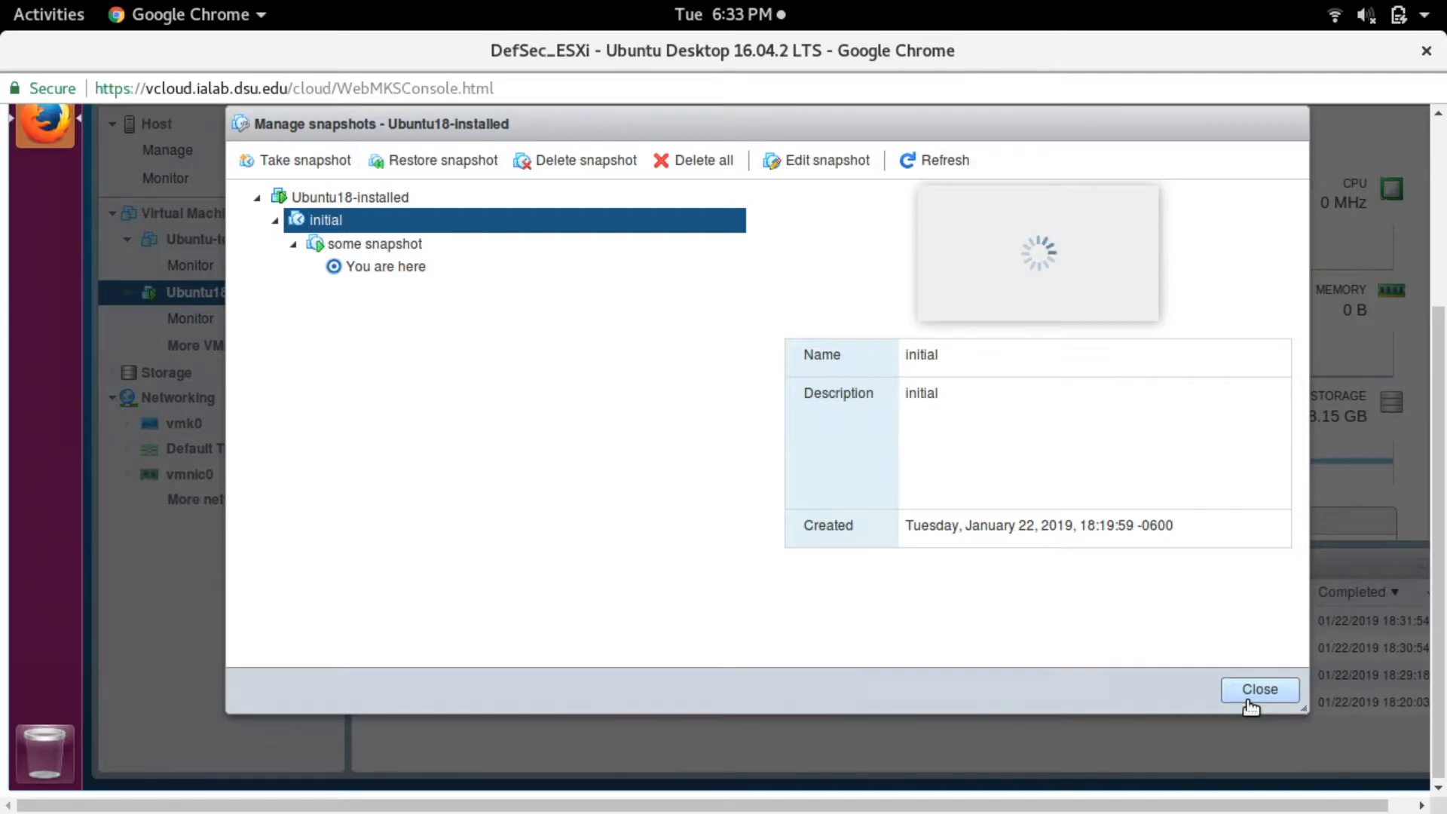
left_click(1251, 697)
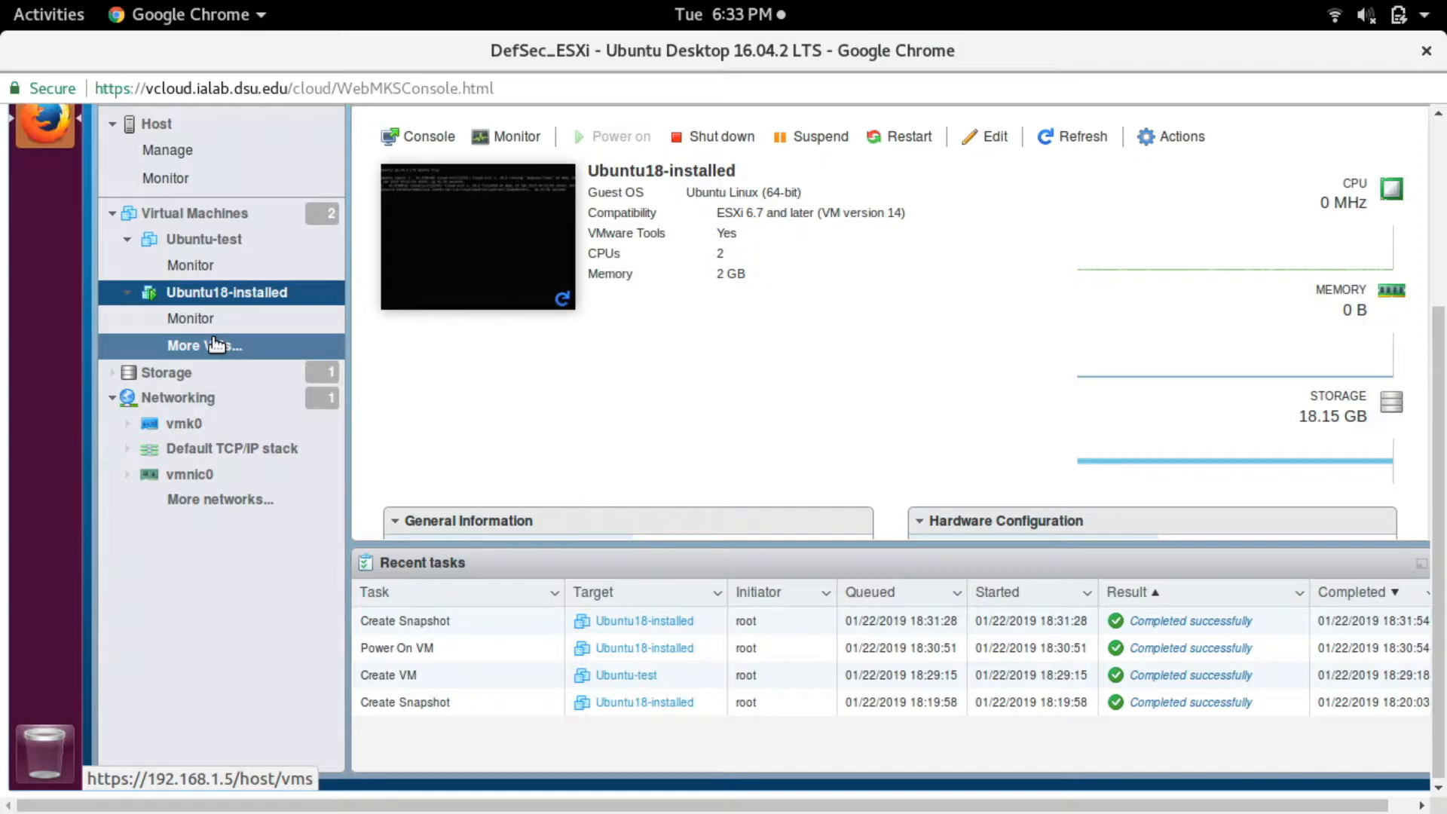
- Open the Ubuntu18-installed console and bring up a fresh login prompt
left_click(483, 230)
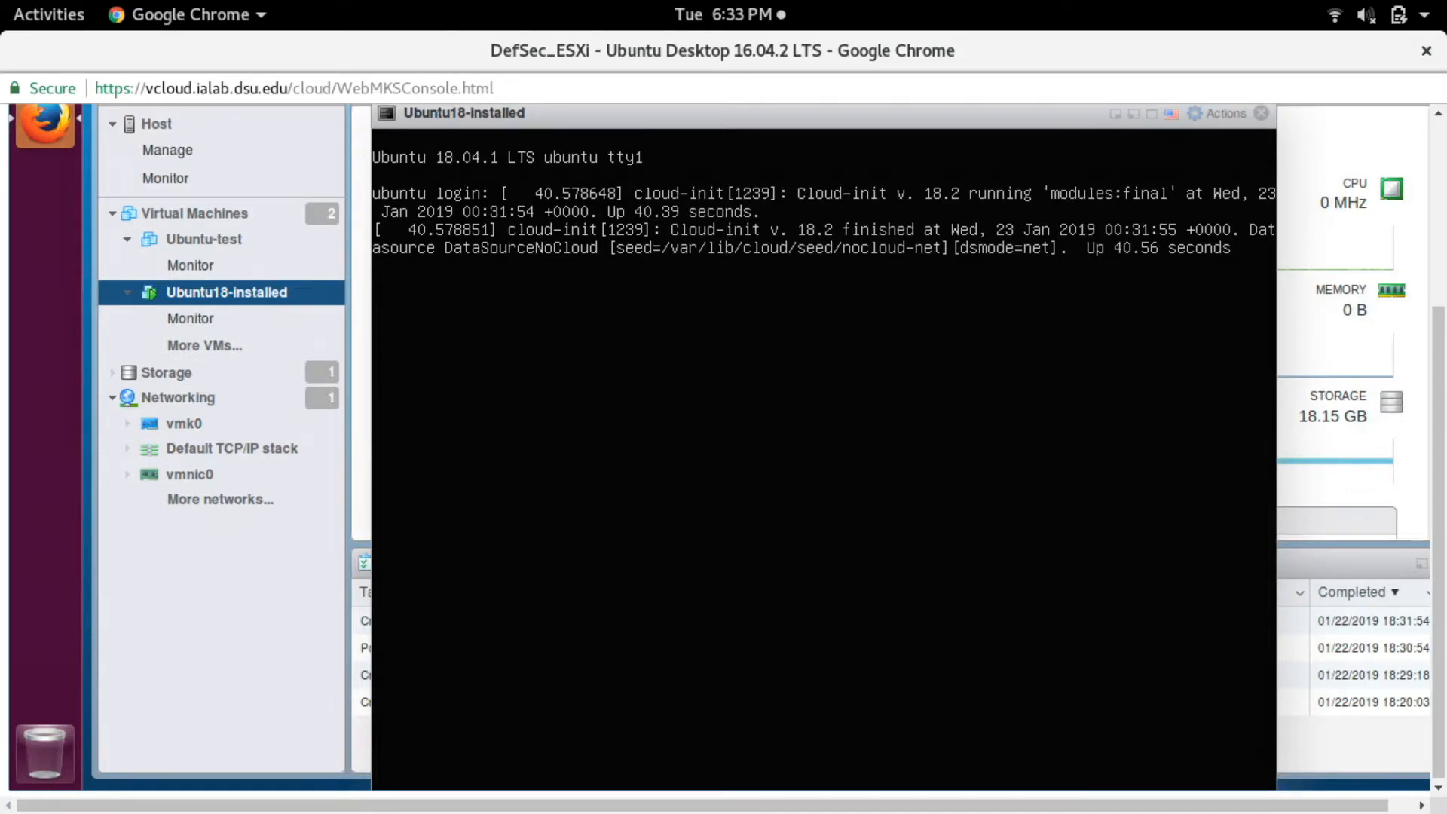
key("Return")
key("Return")
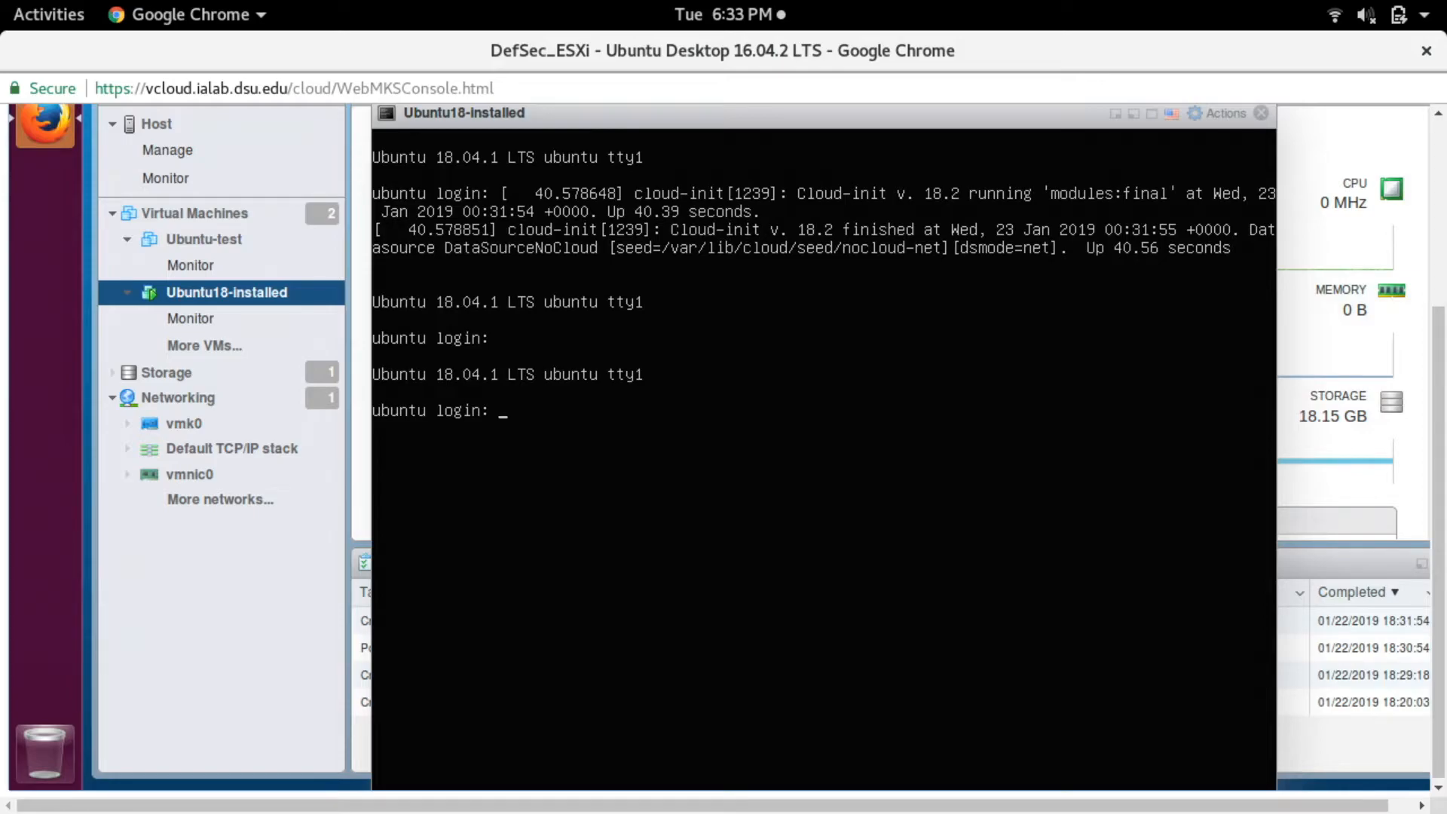
mouse_move(3, 2)
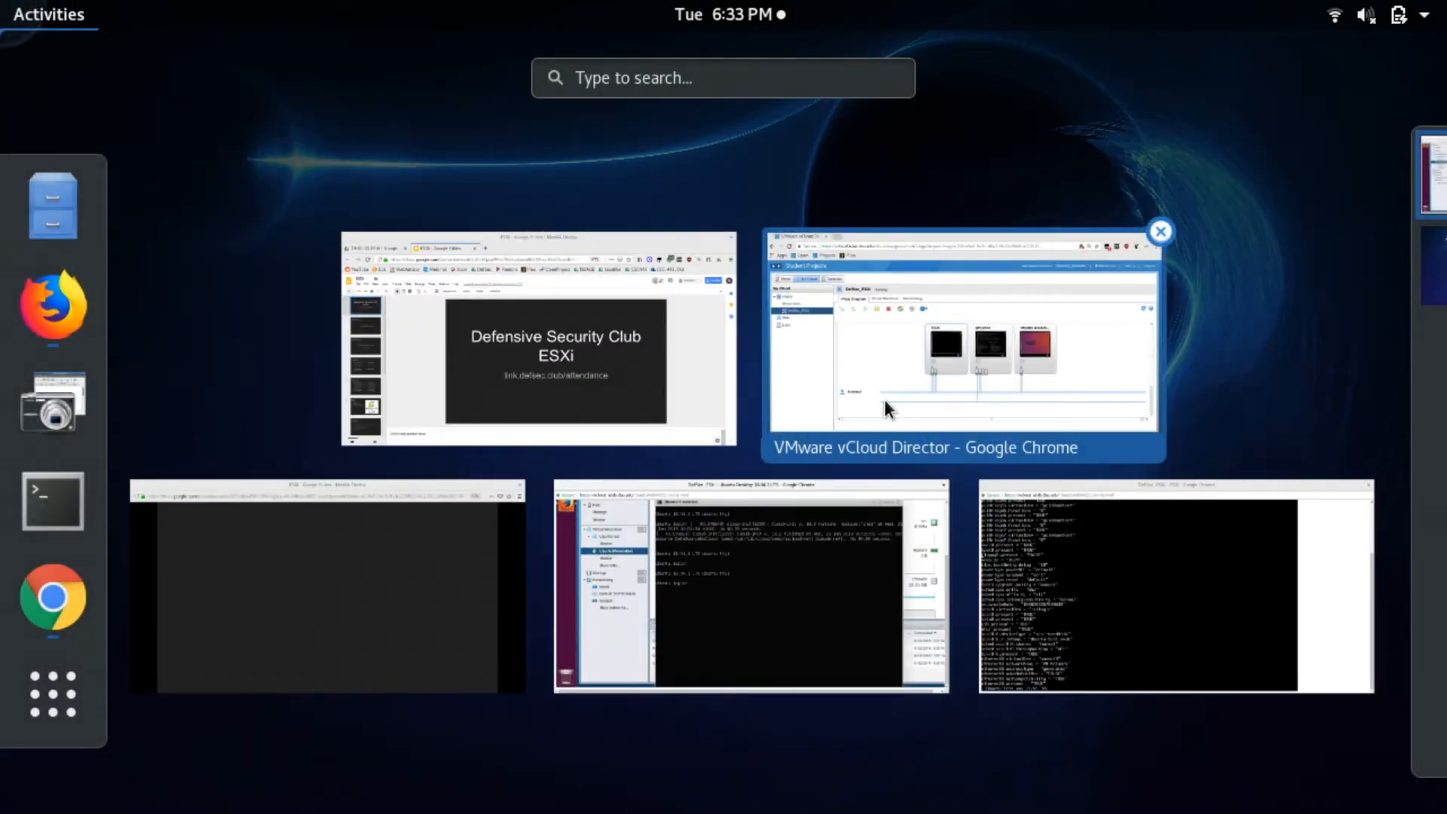
left_click(770, 554)
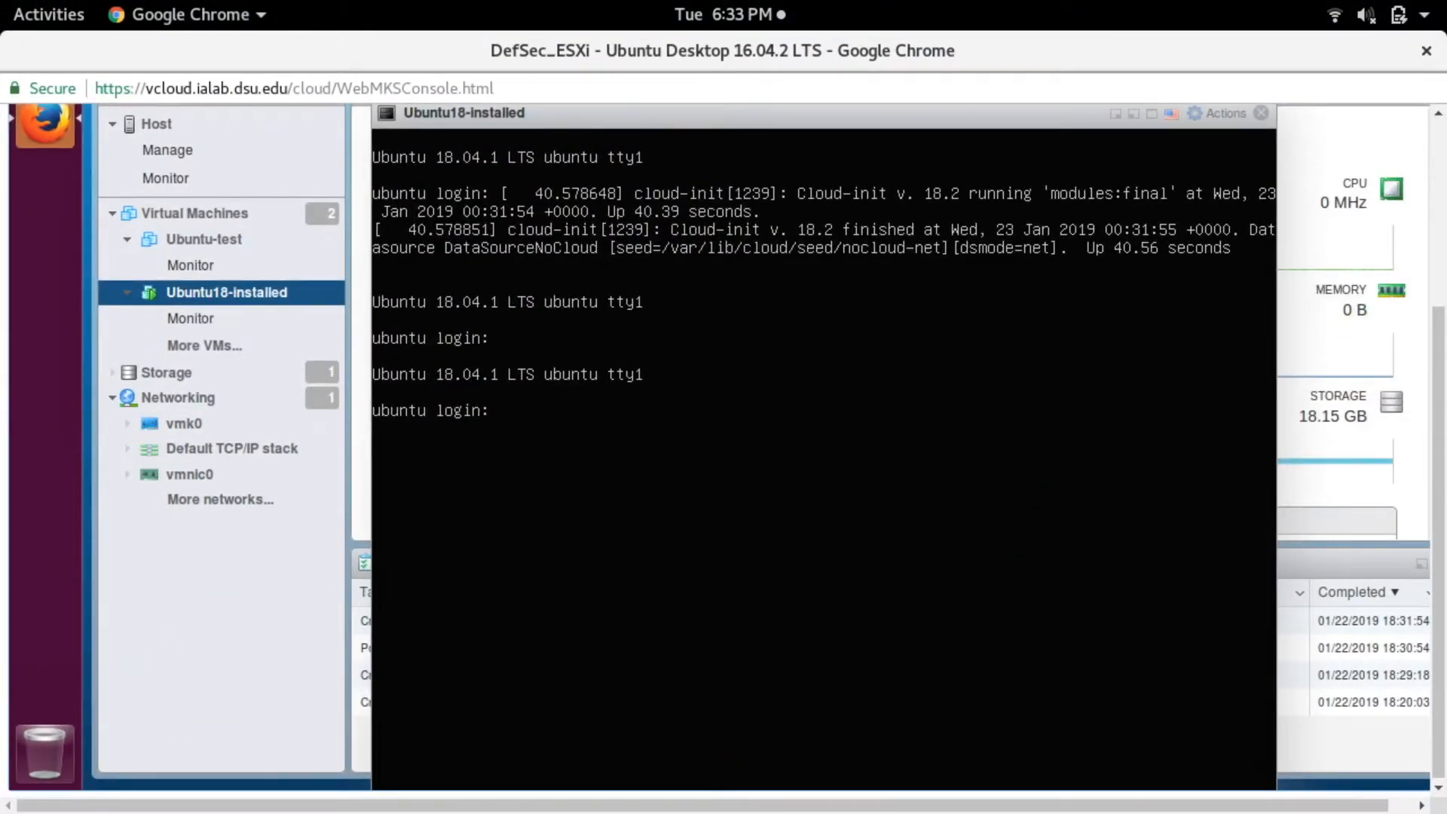
- Try to log in to the Ubuntu18-installed console as root with the account password
type("root")
key("Return")
type("dsu")
key("Return")
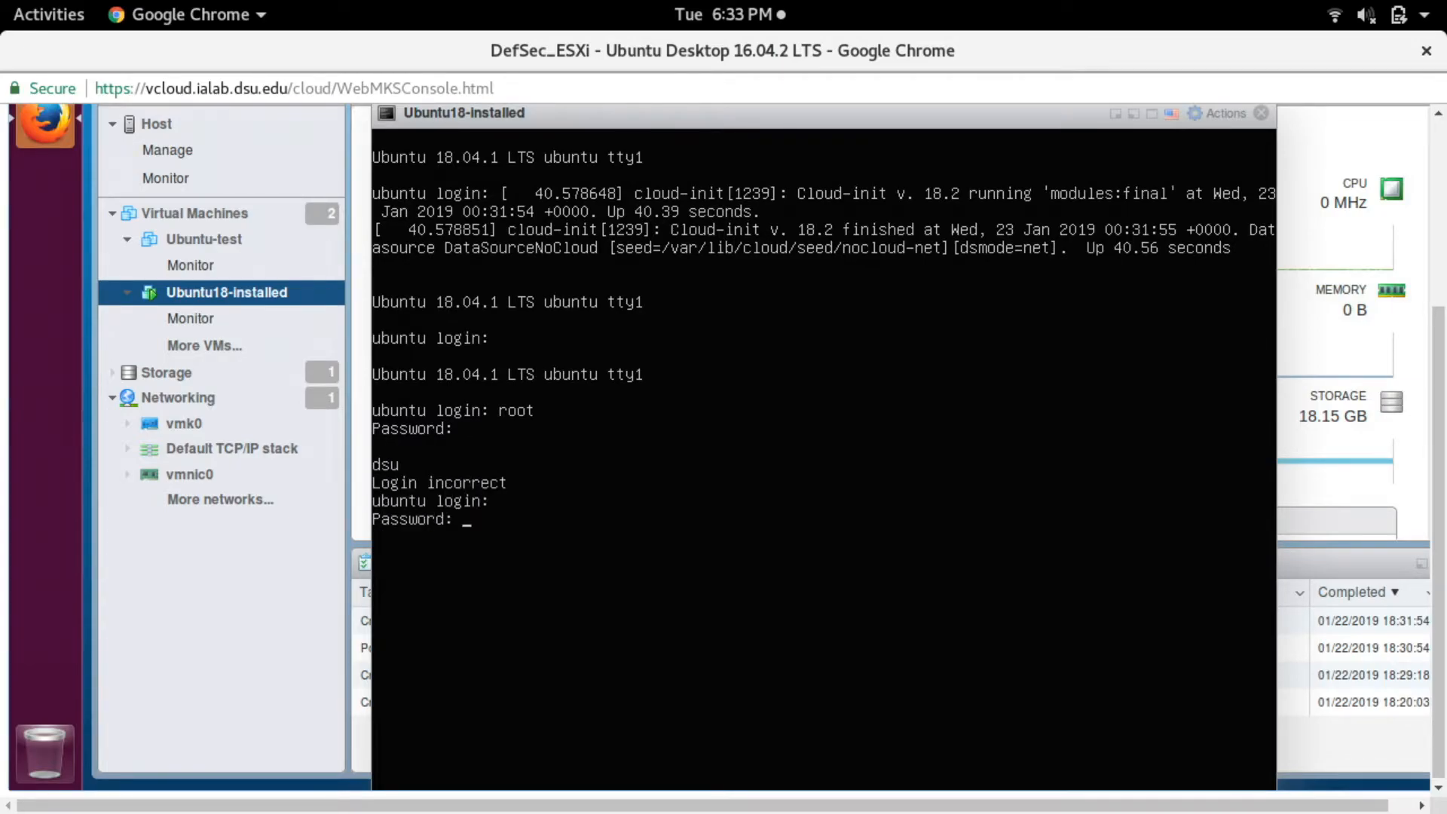
type("f")
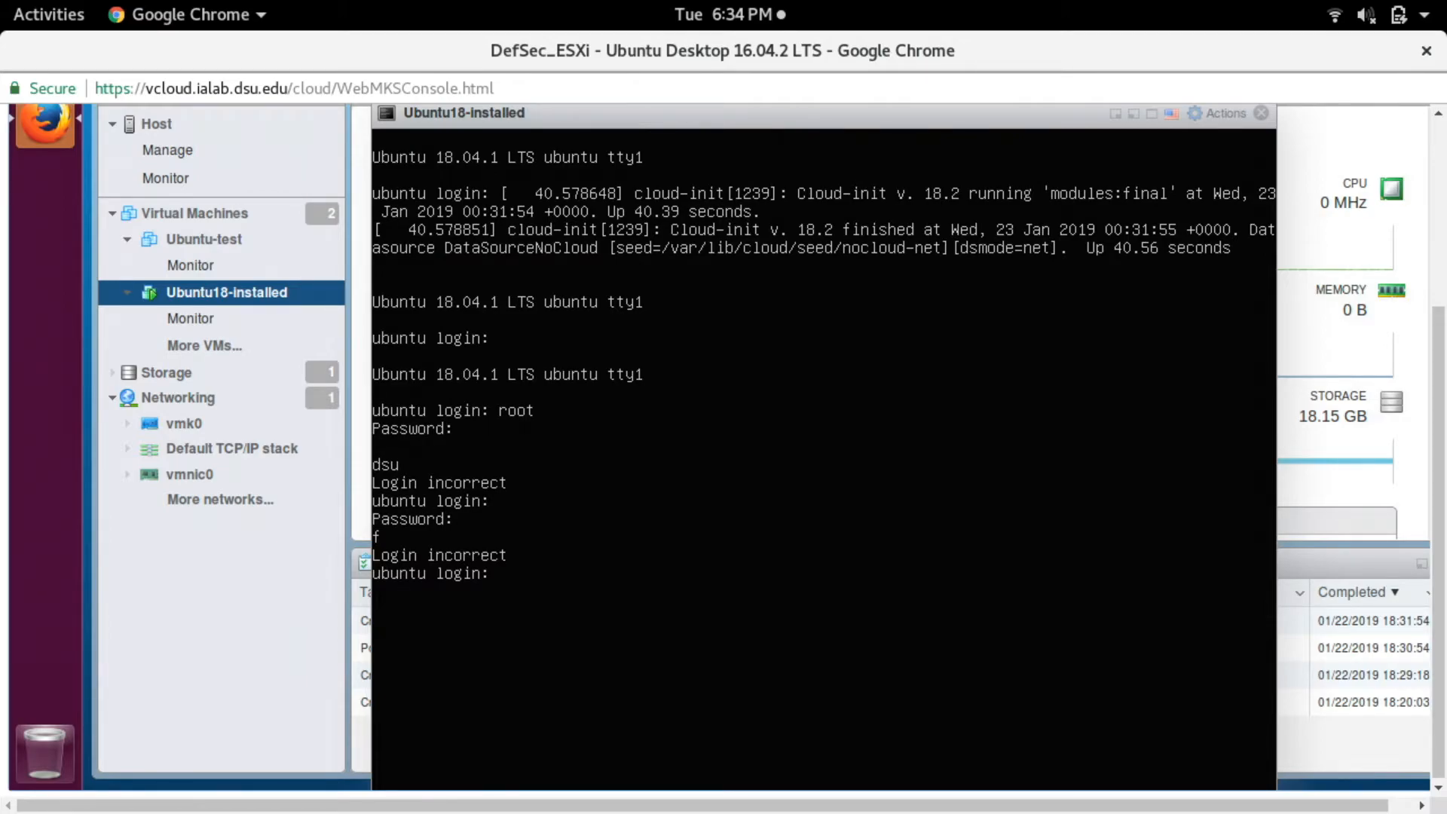
- Log in to the Ubuntu18-installed console with the regular account's username and password, clear the terminal and close the console
type("dsu")
key("Return")
key("Return")
type("celar")
key("Return")
type("clear")
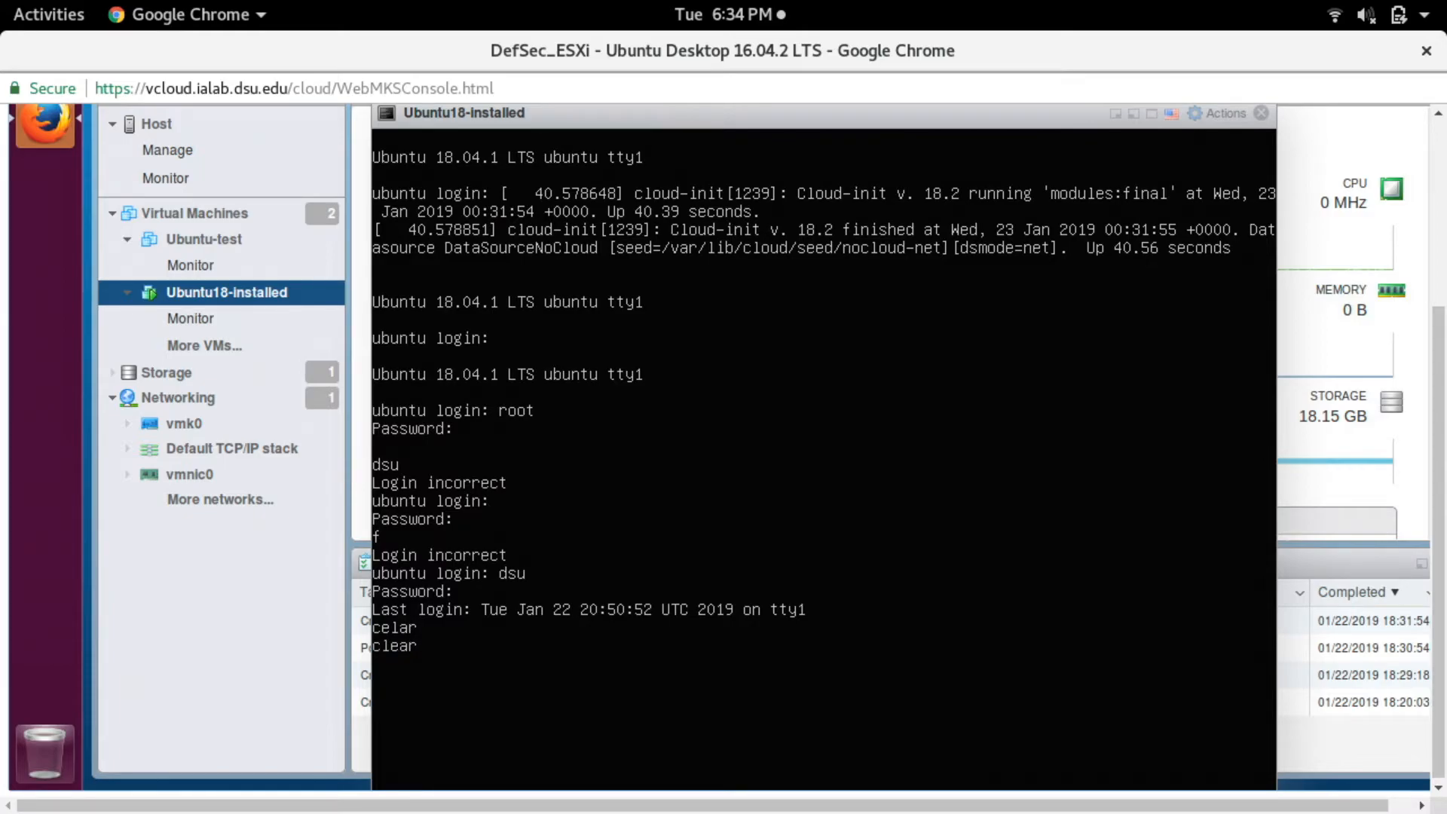
left_click(1259, 115)
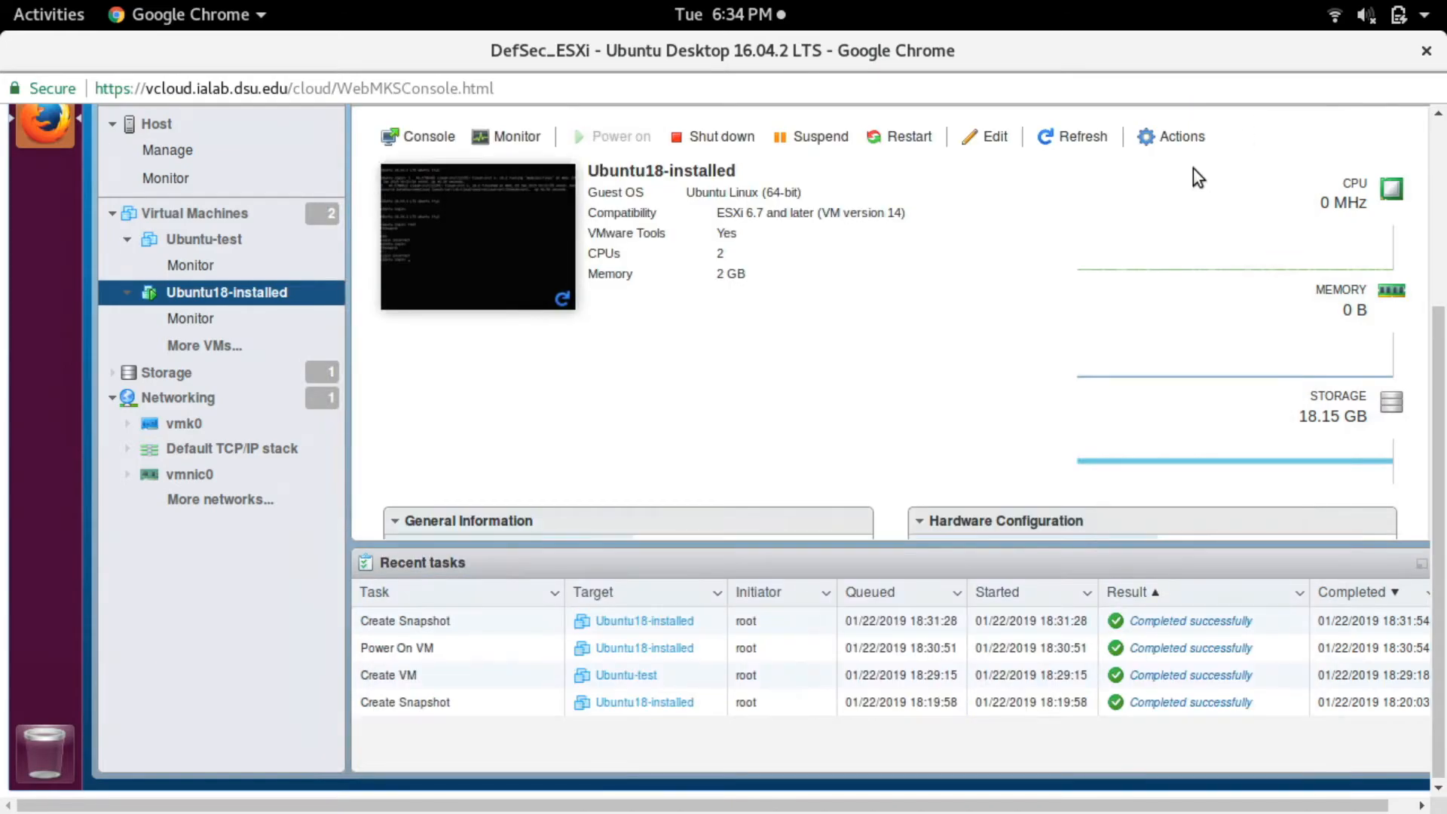
- Look over the host's networking section and the Default TCP/IP stack, and go to the virtual machines list
left_click(173, 410)
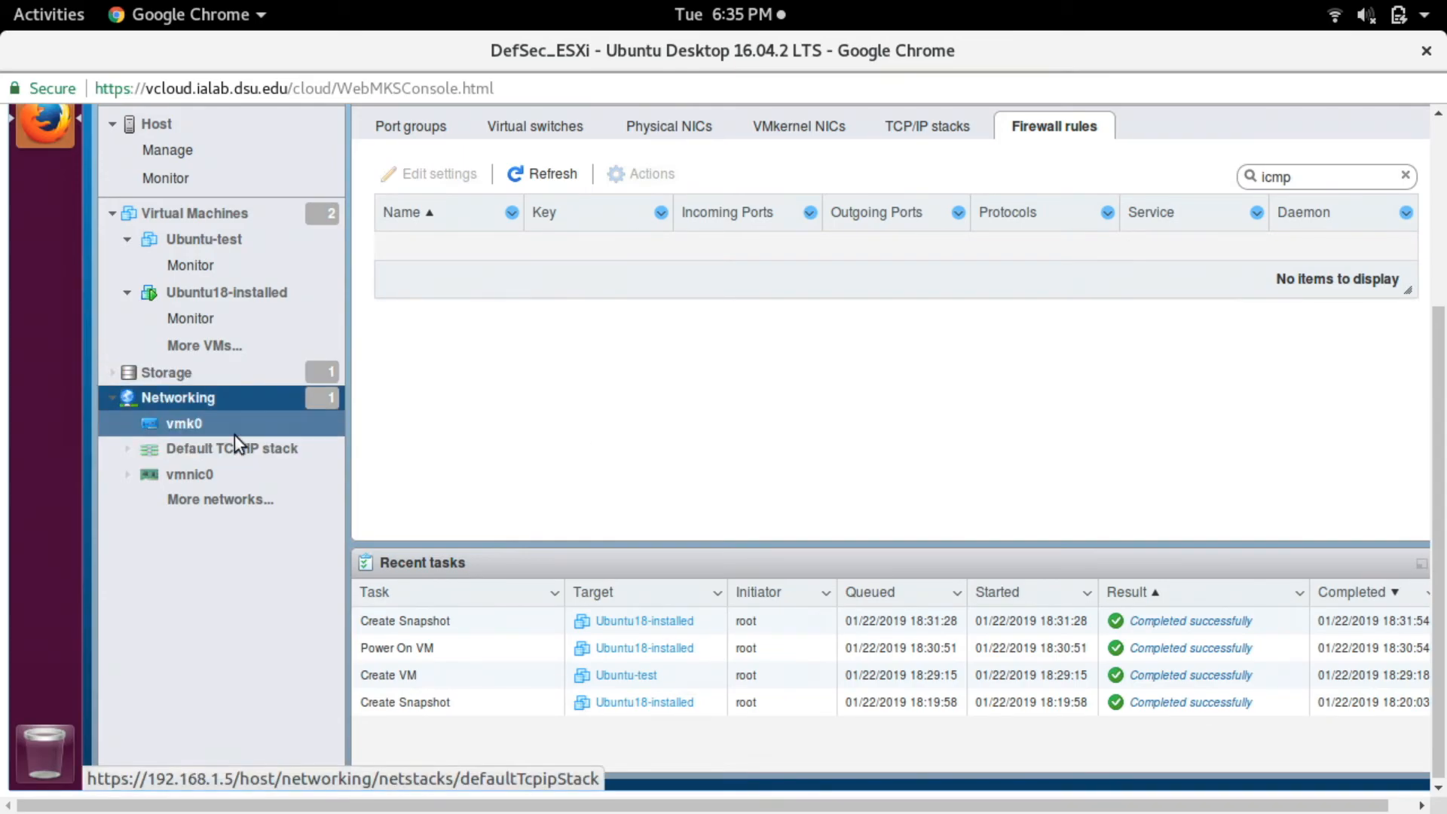
left_click(207, 445)
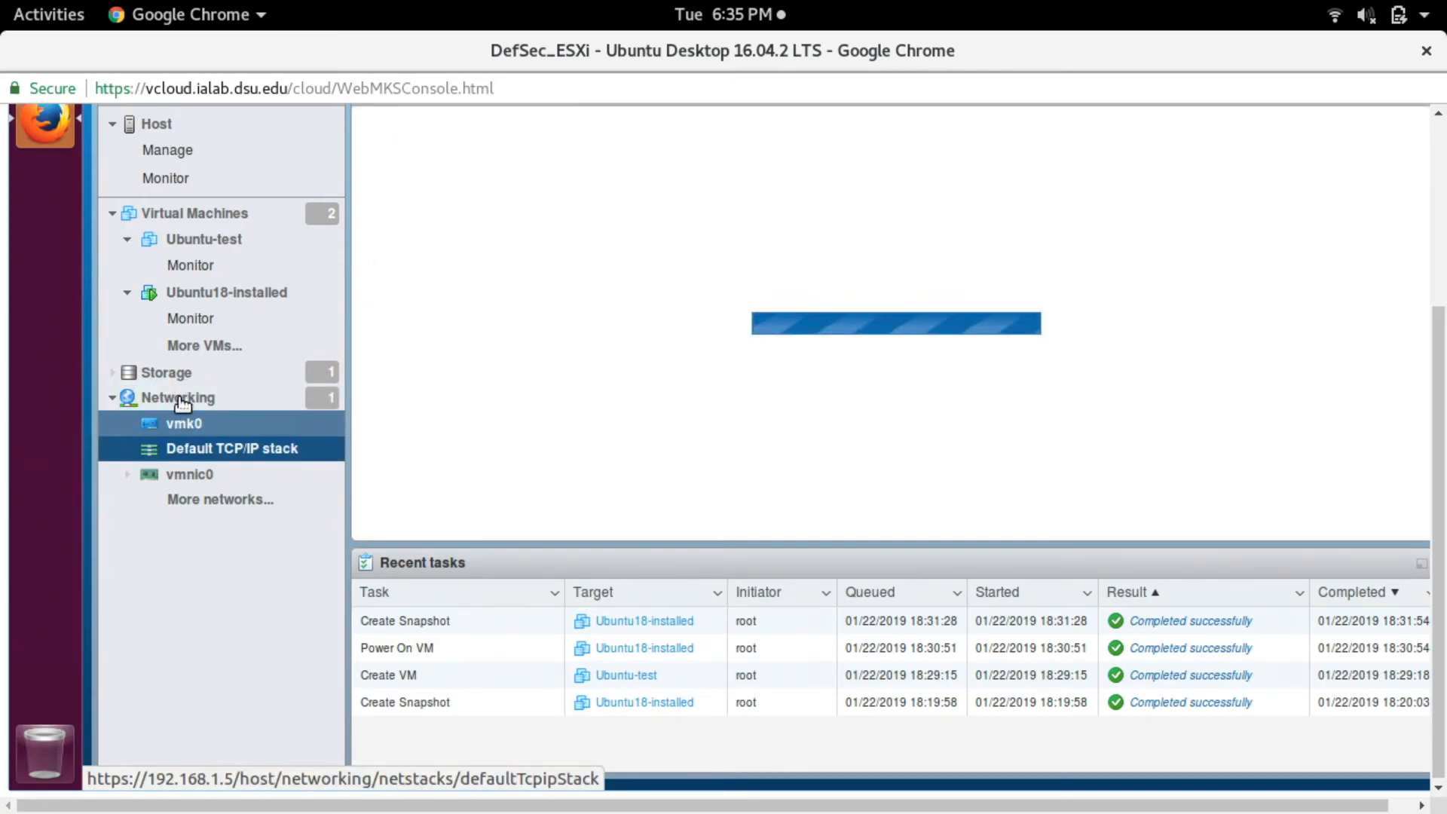
left_click(181, 399)
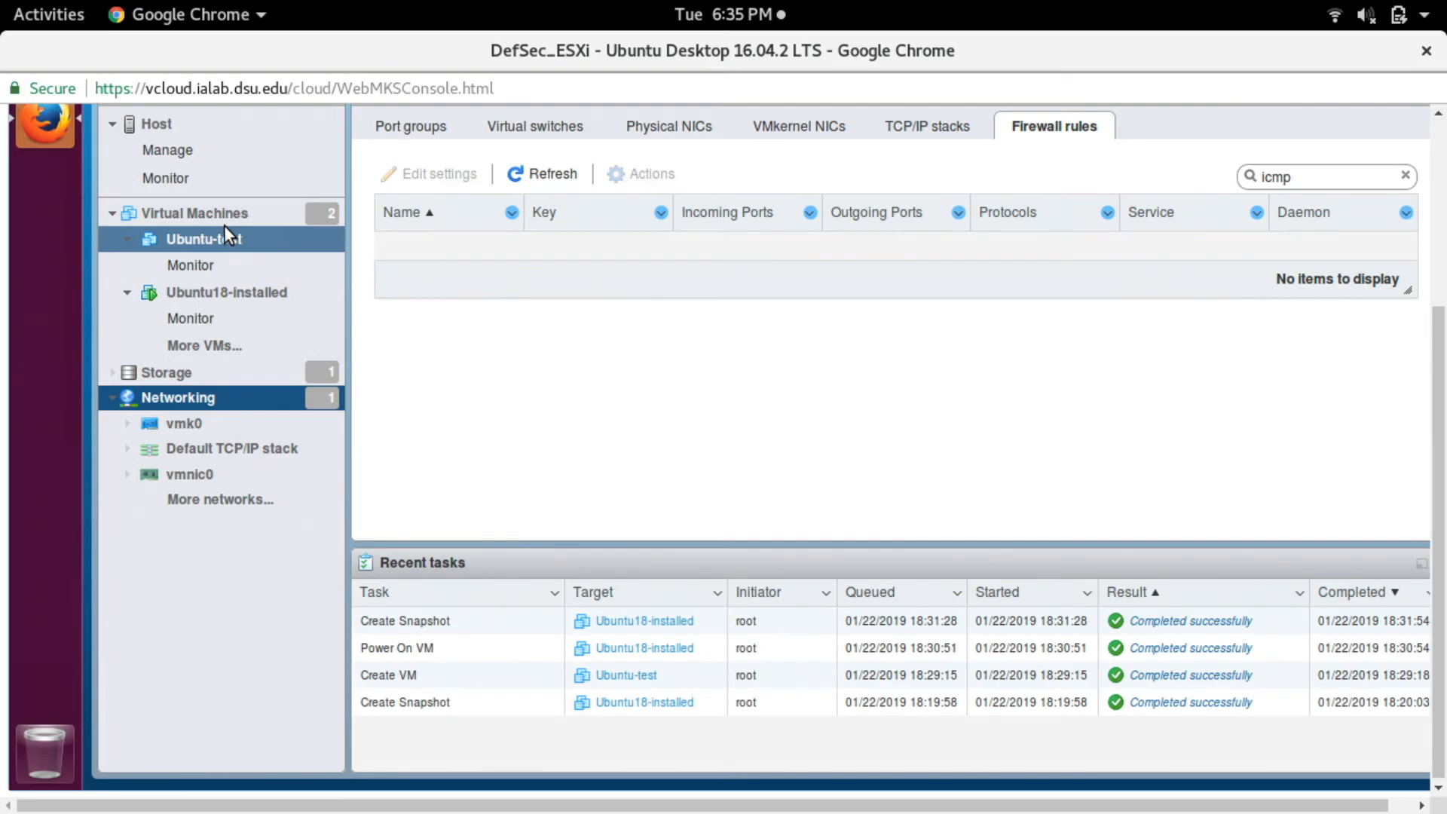
left_click(192, 215)
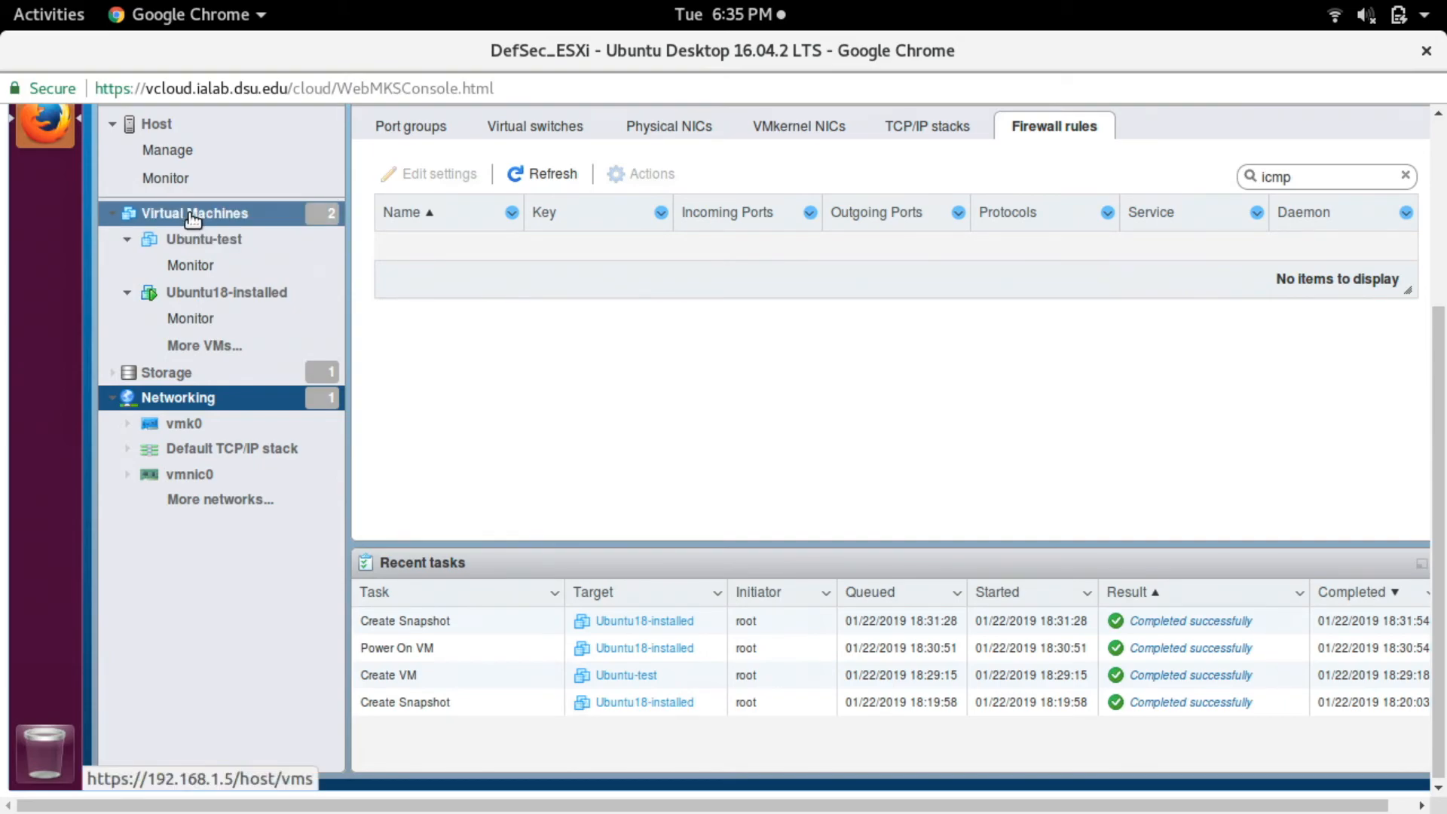